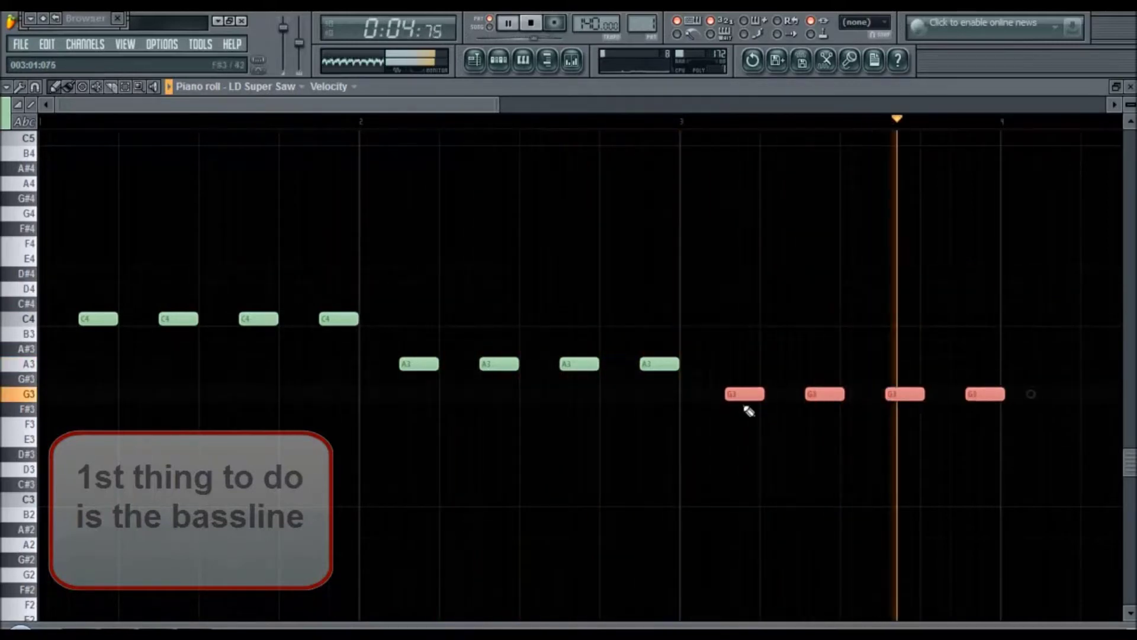
Lower the second-bar bass notes to G#3 and move the four third-bar bass notes to A#3.
{"action": "key", "text": "space"}
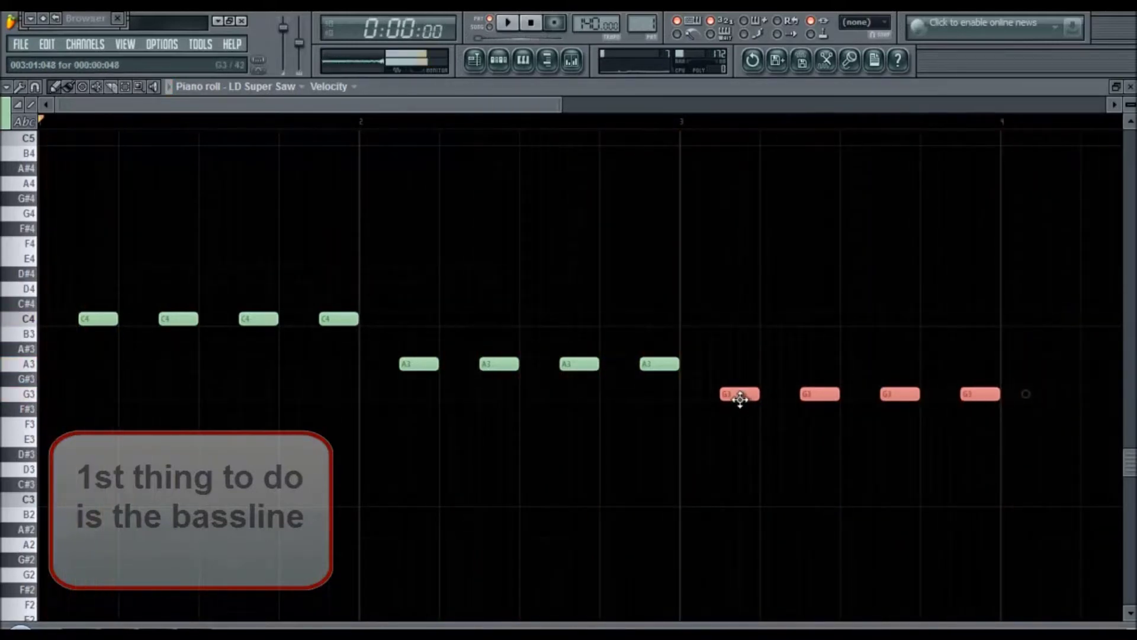
{"action": "left_click_drag", "start_coordinate": [405, 325], "coordinate": [984, 453]}
{"action": "key", "text": "shift+Down"}
{"action": "key", "text": "space"}
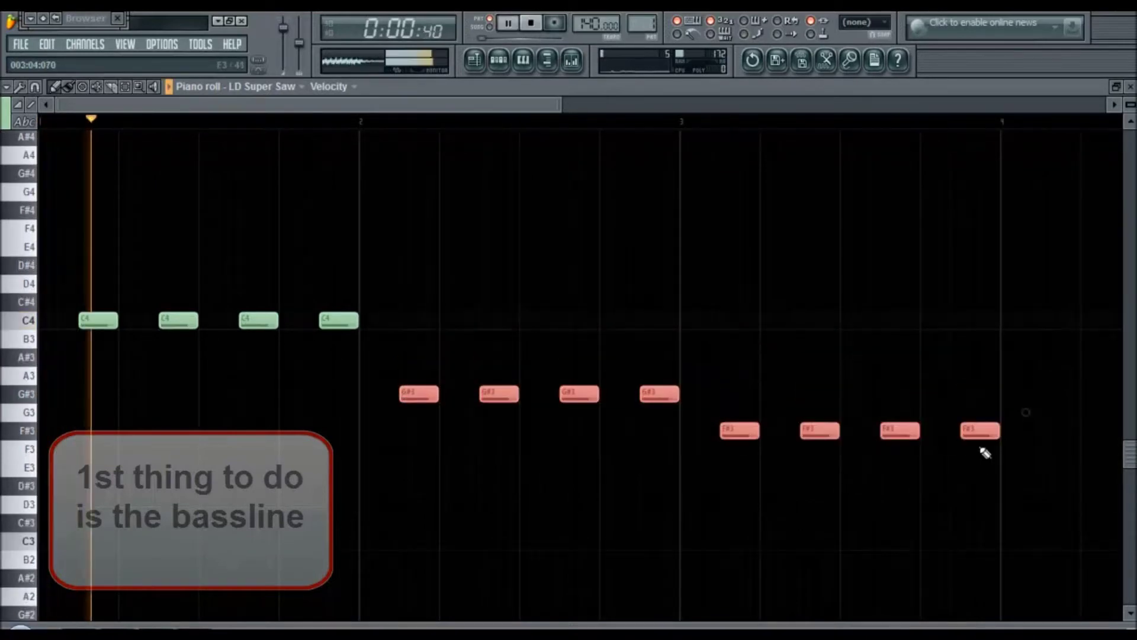
{"action": "left_click_drag", "start_coordinate": [744, 405], "coordinate": [1128, 475]}
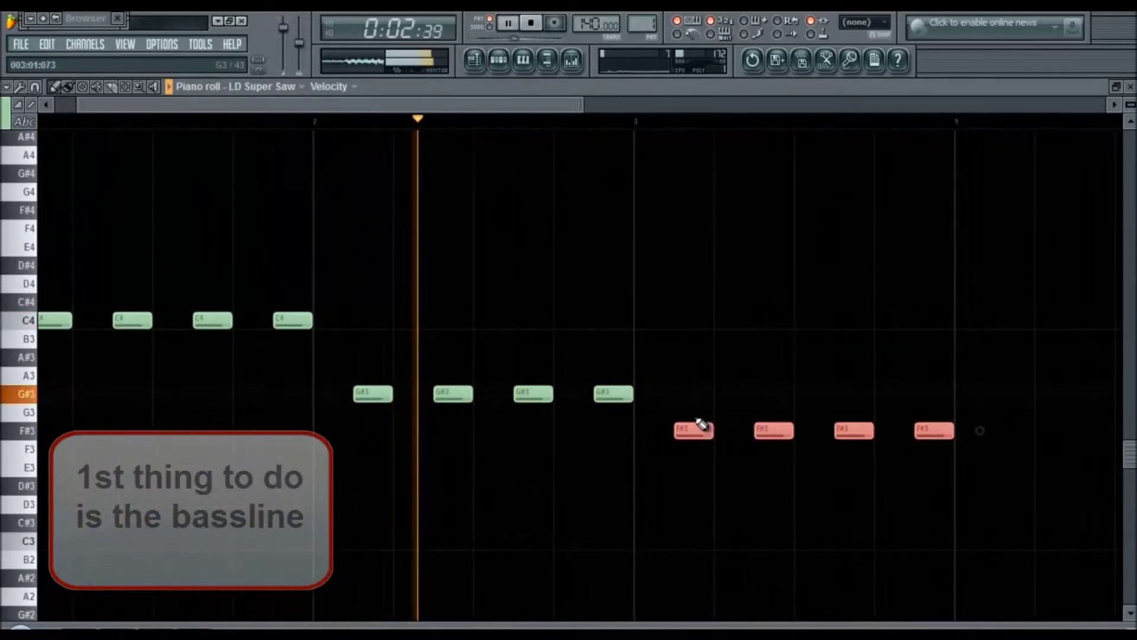
{"action": "left_click_drag", "start_coordinate": [684, 433], "coordinate": [686, 355]}
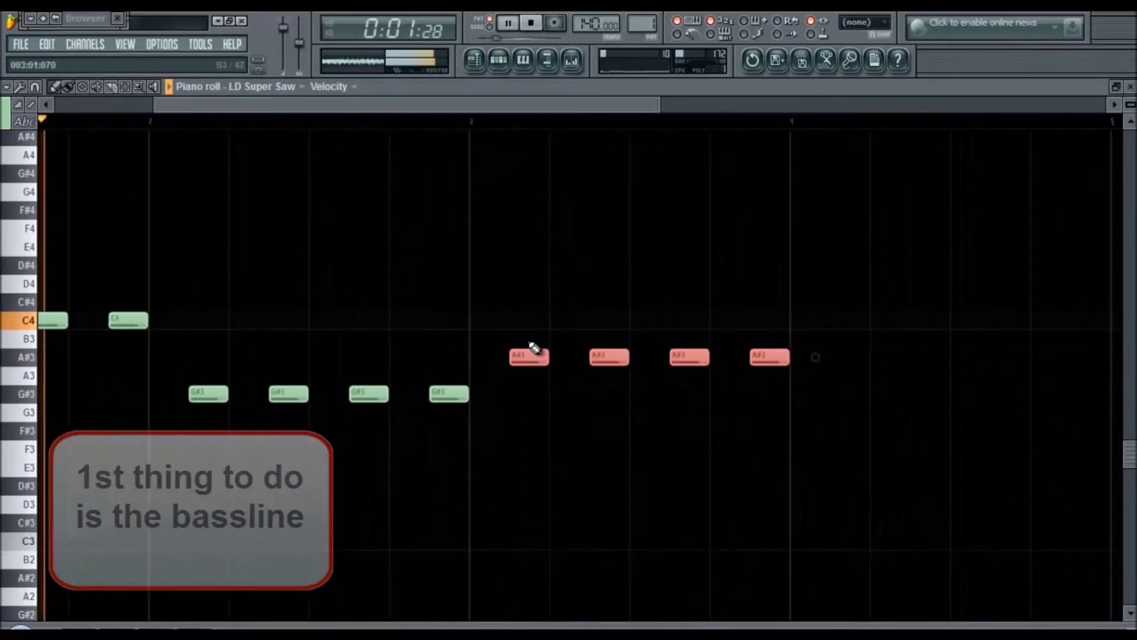
Duplicate the four third-bar bass notes into the fourth bar and place them at D#4.
{"action": "left_click_drag", "start_coordinate": [535, 355], "coordinate": [875, 277]}
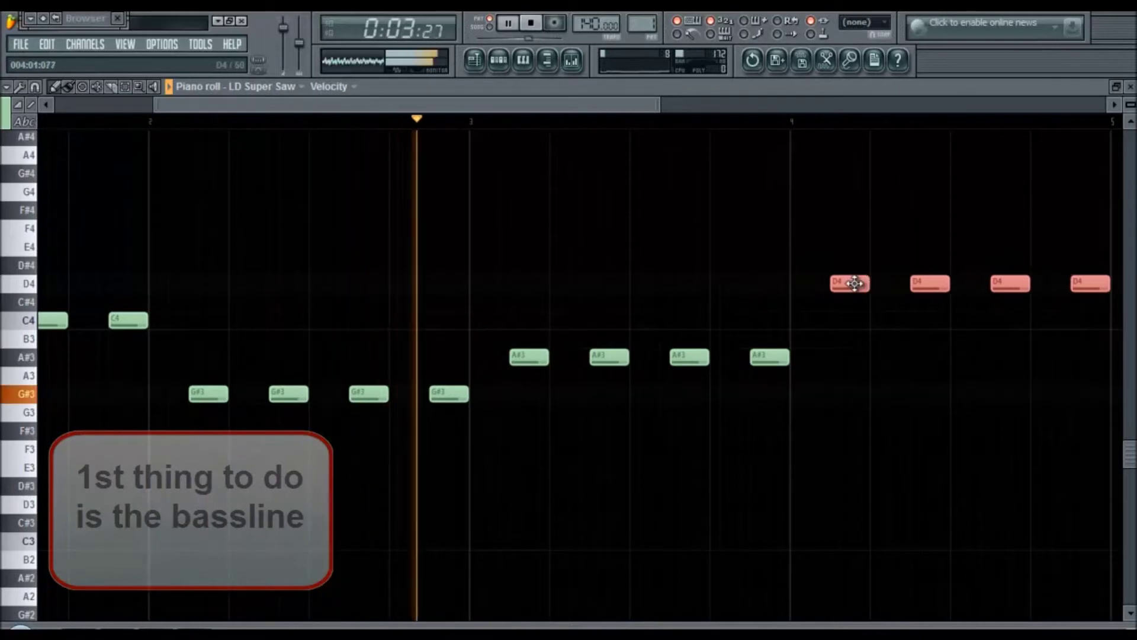
{"action": "left_click_drag", "start_coordinate": [559, 100], "coordinate": [698, 176]}
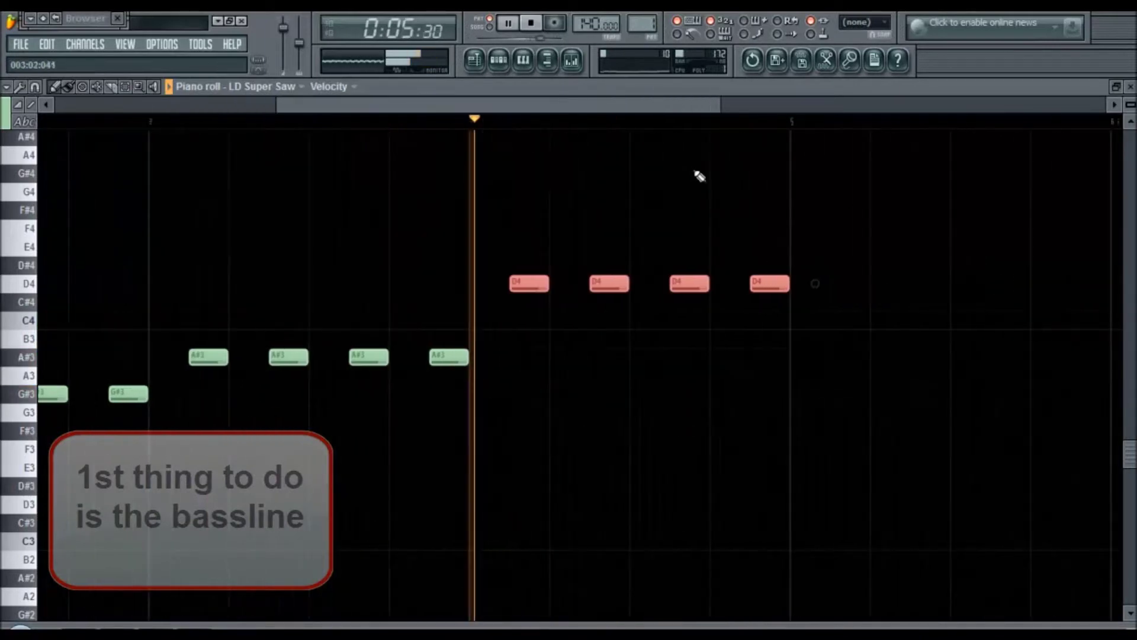
{"action": "left_click_drag", "start_coordinate": [516, 285], "coordinate": [517, 265]}
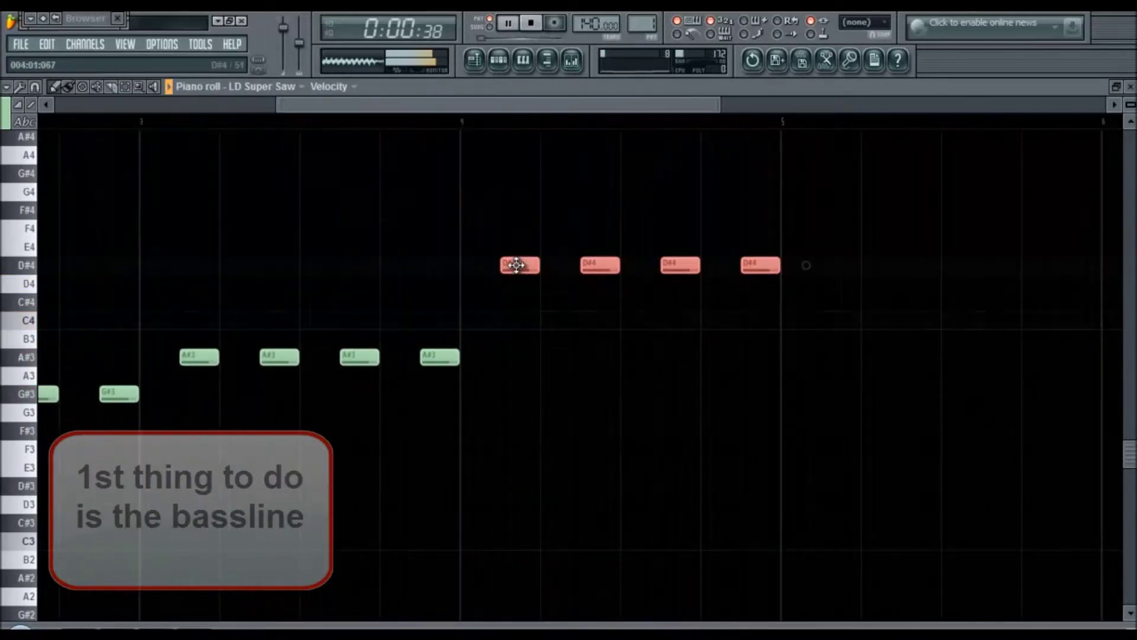
Copy the whole four-bar bassline one octave up, shifted half a beat earlier to start on the first beat.
{"action": "left_click", "coordinate": [143, 118]}
{"action": "left_click_drag", "start_coordinate": [388, 106], "coordinate": [193, 172]}
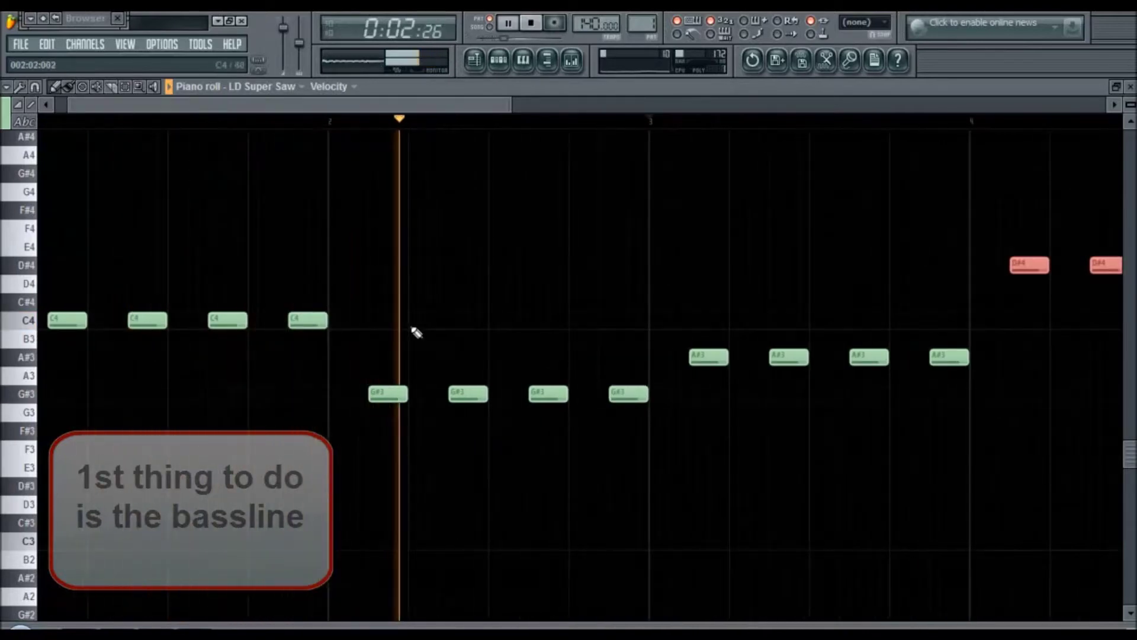
{"action": "scroll", "coordinate": [412, 328], "scroll_direction": "down", "scroll_amount": 2}
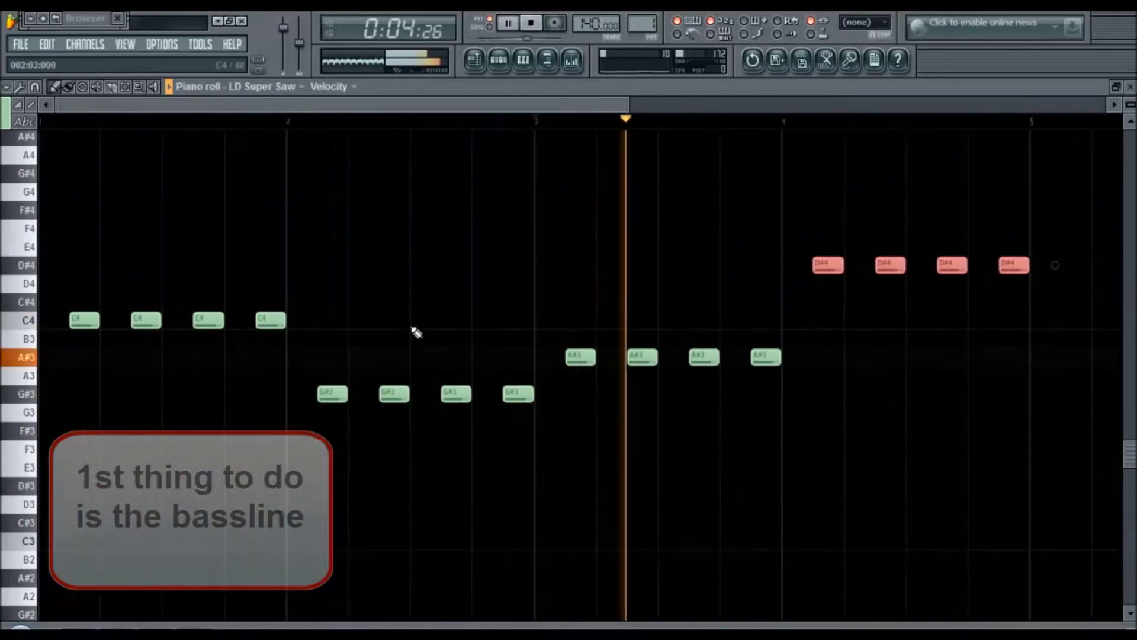
{"action": "scroll", "coordinate": [417, 332], "scroll_direction": "down", "scroll_amount": 1}
{"action": "scroll", "coordinate": [417, 333], "scroll_direction": "down", "scroll_amount": 1}
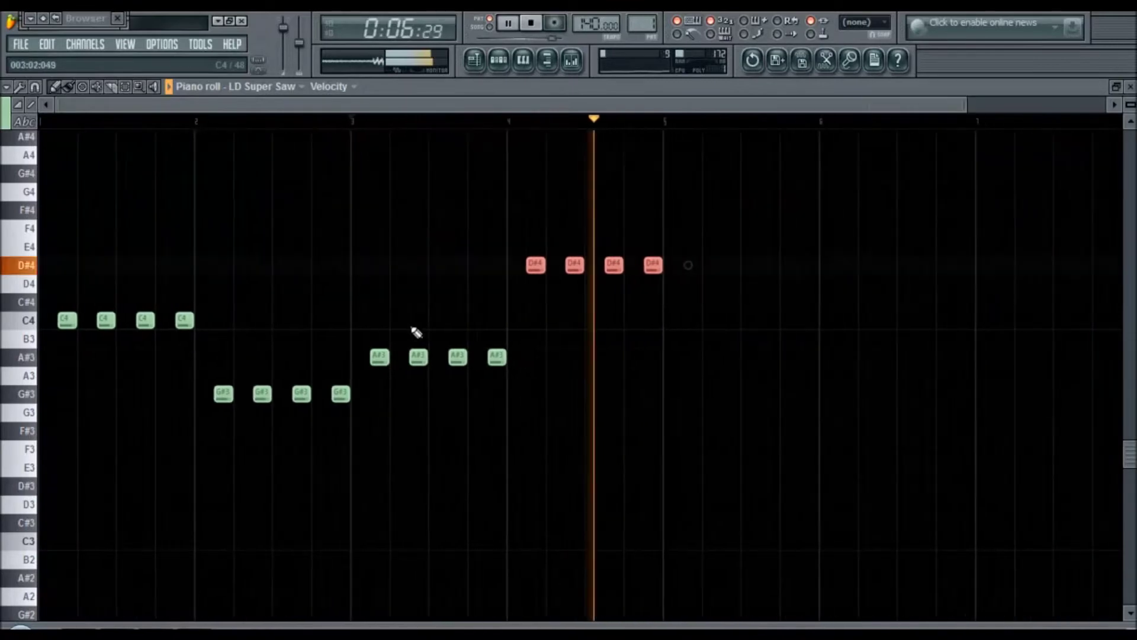
{"action": "left_click_drag", "start_coordinate": [758, 510], "coordinate": [71, 172]}
{"action": "left_click_drag", "start_coordinate": [57, 332], "coordinate": [38, 165]}
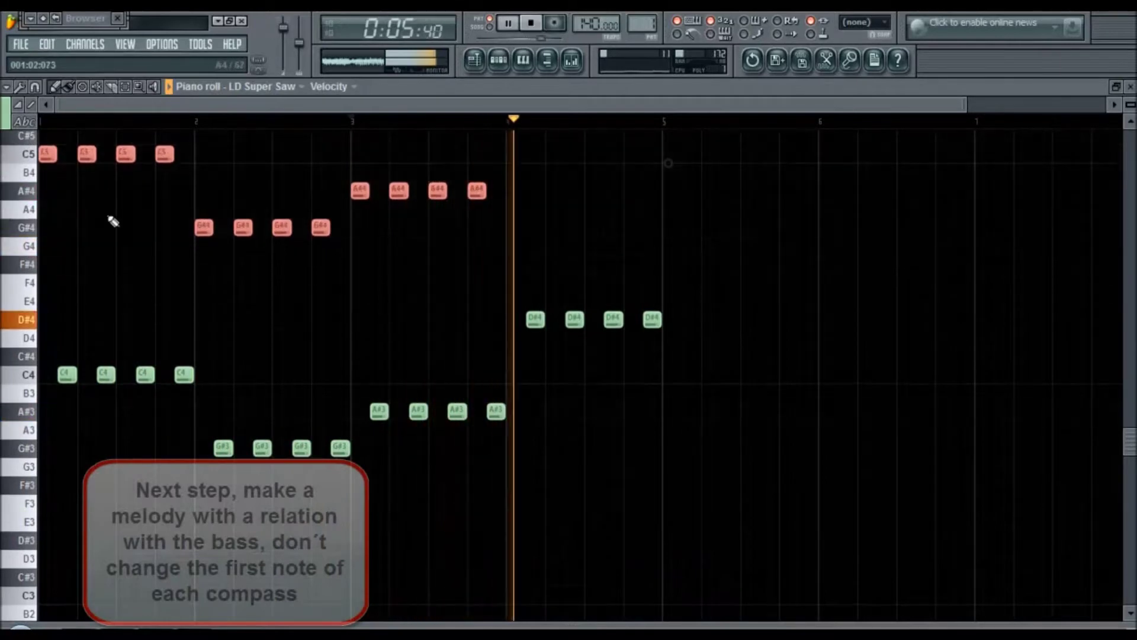
Deselect the copied notes and raise the second and third upper notes of the first bar to D5.
{"action": "scroll", "coordinate": [107, 215], "scroll_direction": "up", "scroll_amount": 6}
{"action": "left_click_drag", "start_coordinate": [238, 104], "coordinate": [198, 104]}
{"action": "scroll", "coordinate": [160, 262], "scroll_direction": "up", "scroll_amount": 5}
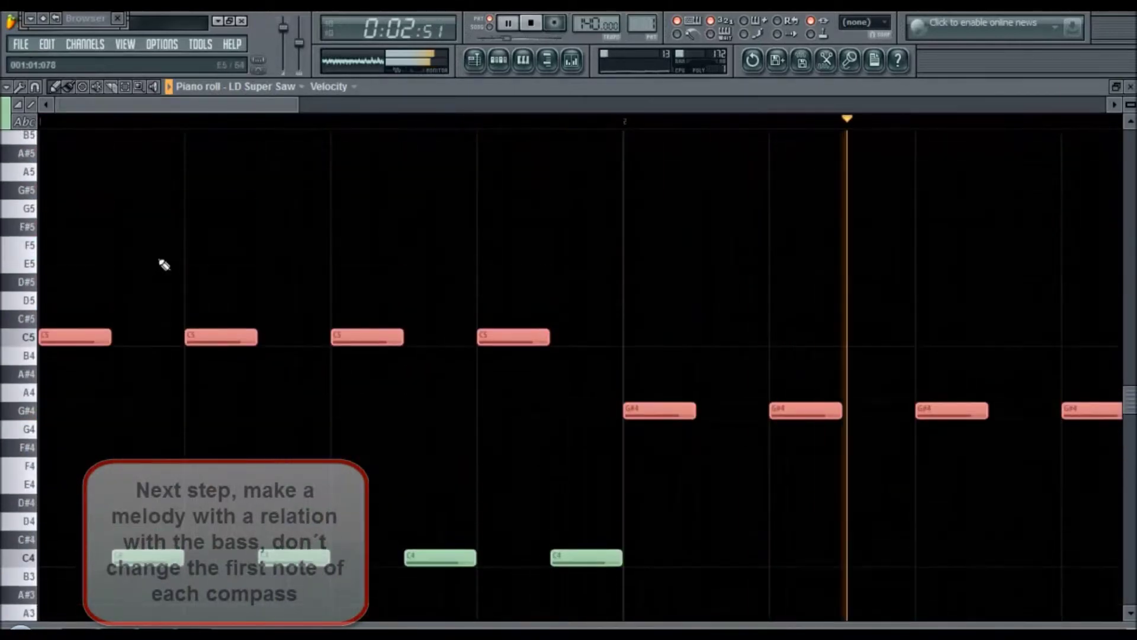
{"action": "scroll", "coordinate": [158, 308], "scroll_direction": "down", "scroll_amount": 2}
{"action": "left_click", "coordinate": [155, 314], "text": "ctrl"}
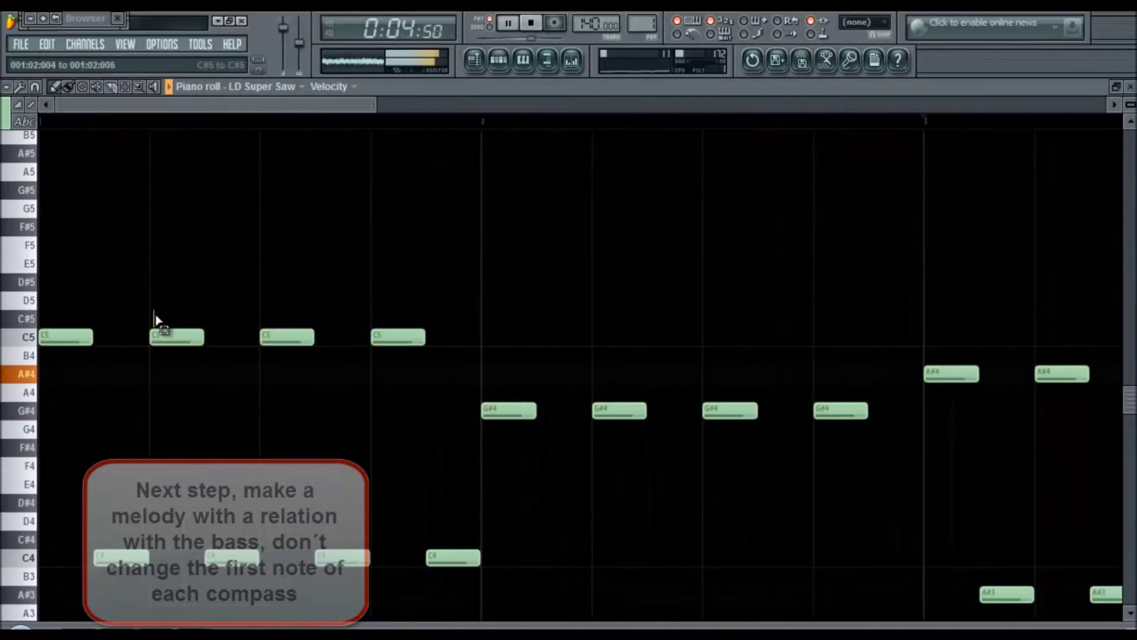
{"action": "left_click_drag", "start_coordinate": [181, 337], "coordinate": [177, 299]}
{"action": "left_click_drag", "start_coordinate": [283, 334], "coordinate": [286, 298]}
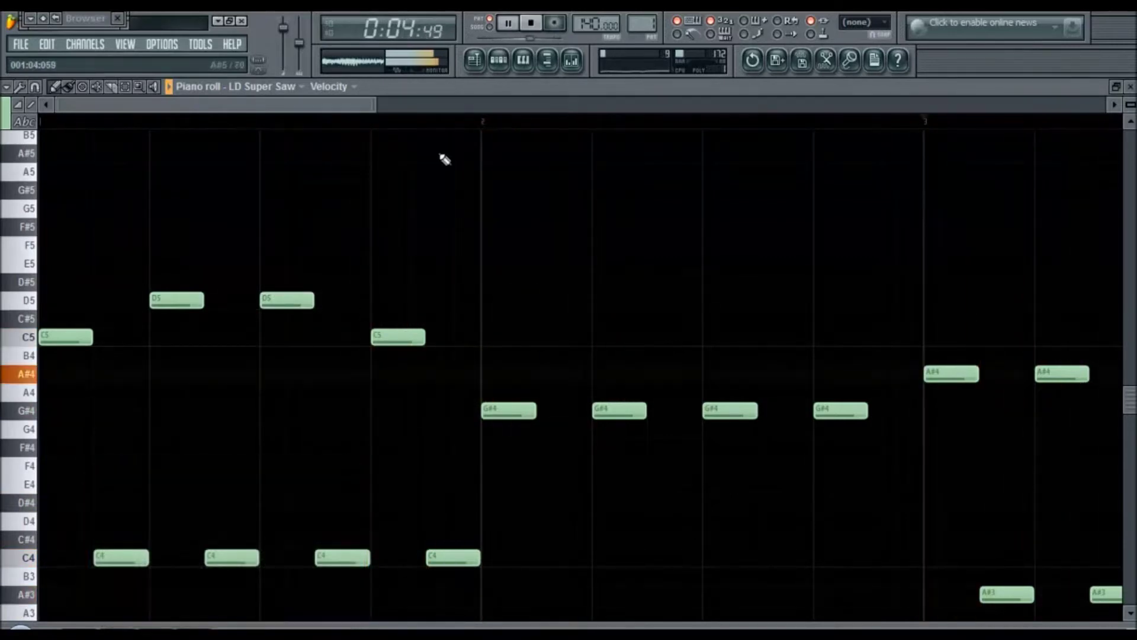
Raise the fourth upper note of the first bar to D#5.
{"action": "left_click", "coordinate": [539, 23]}
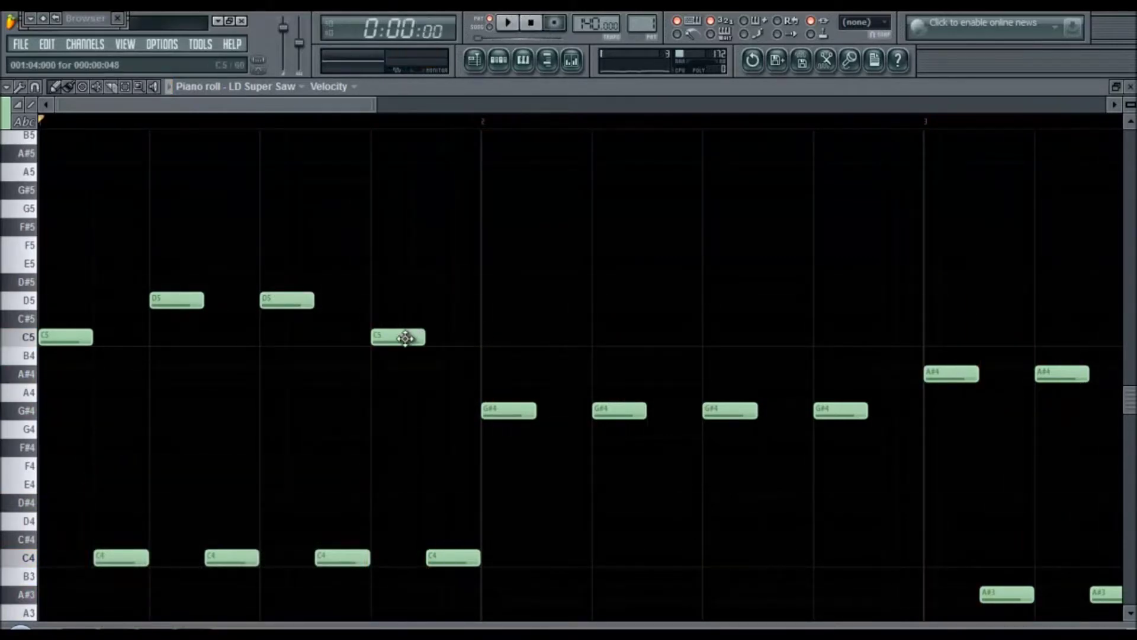
{"action": "left_click_drag", "start_coordinate": [404, 338], "coordinate": [405, 259]}
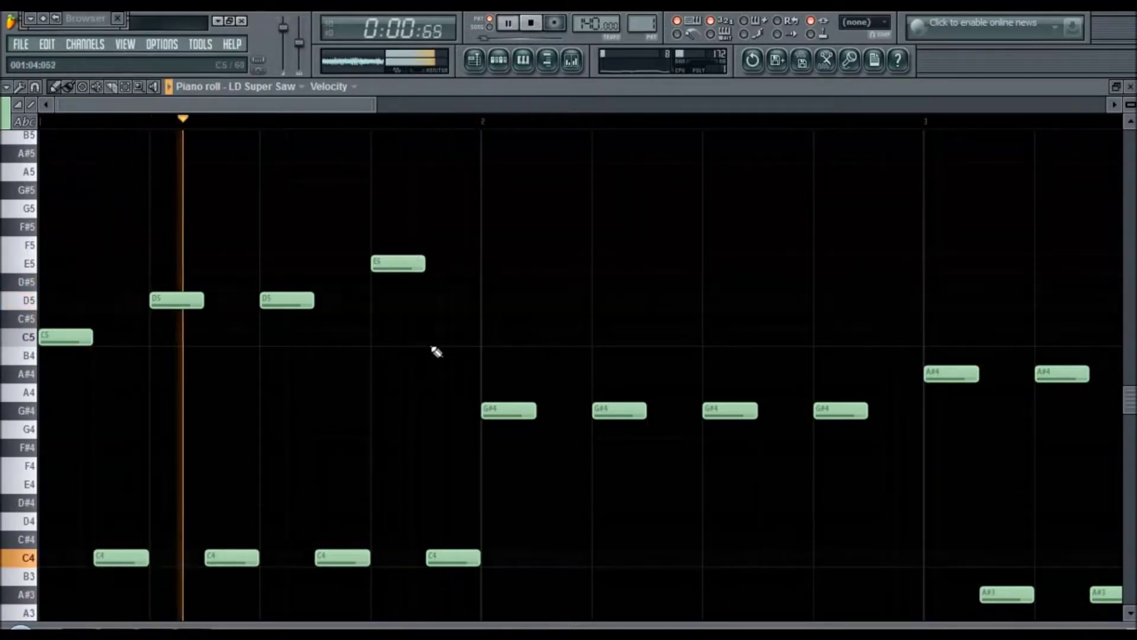
{"action": "key", "text": "space"}
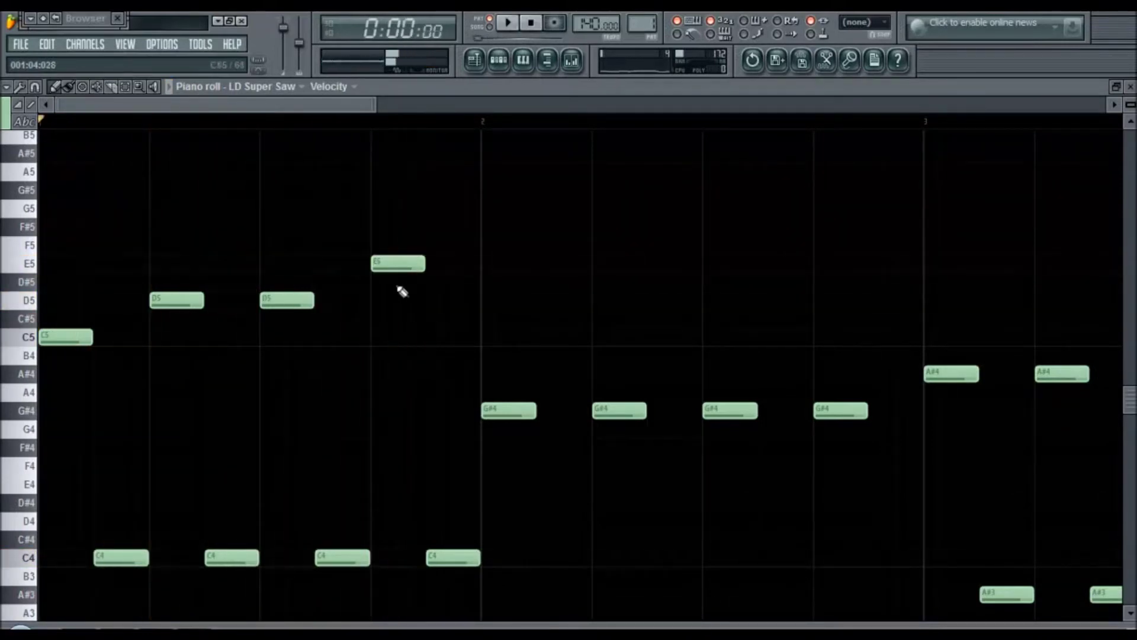
{"action": "left_click_drag", "start_coordinate": [391, 266], "coordinate": [397, 290]}
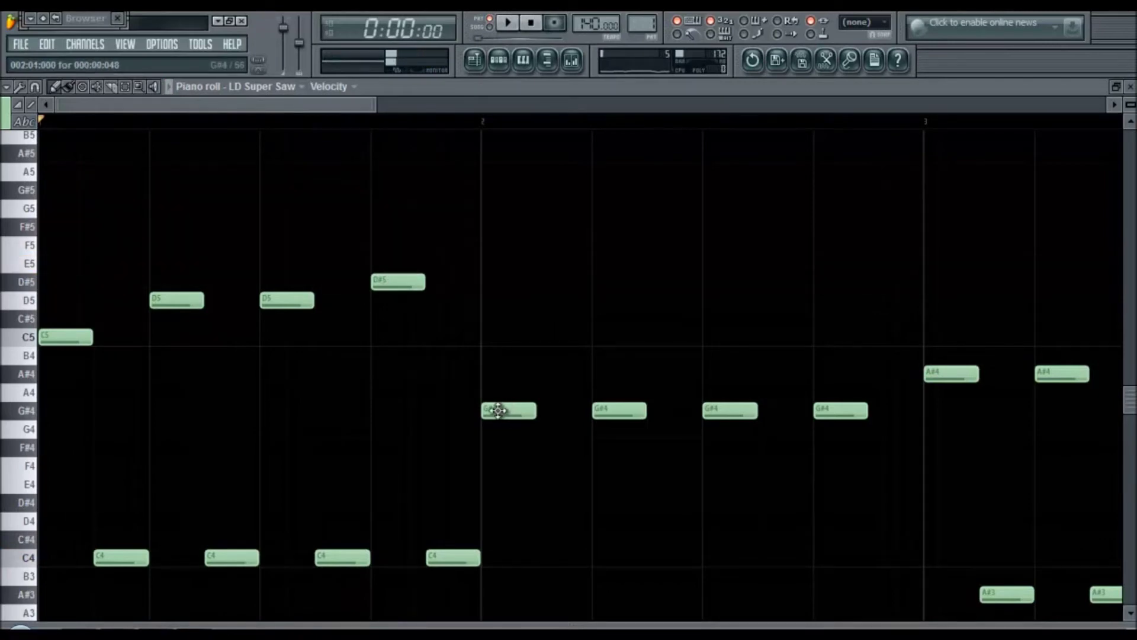
Lower the third upper note of the second bar to G4 and audition the melody.
{"action": "left_click_drag", "start_coordinate": [742, 406], "coordinate": [745, 448]}
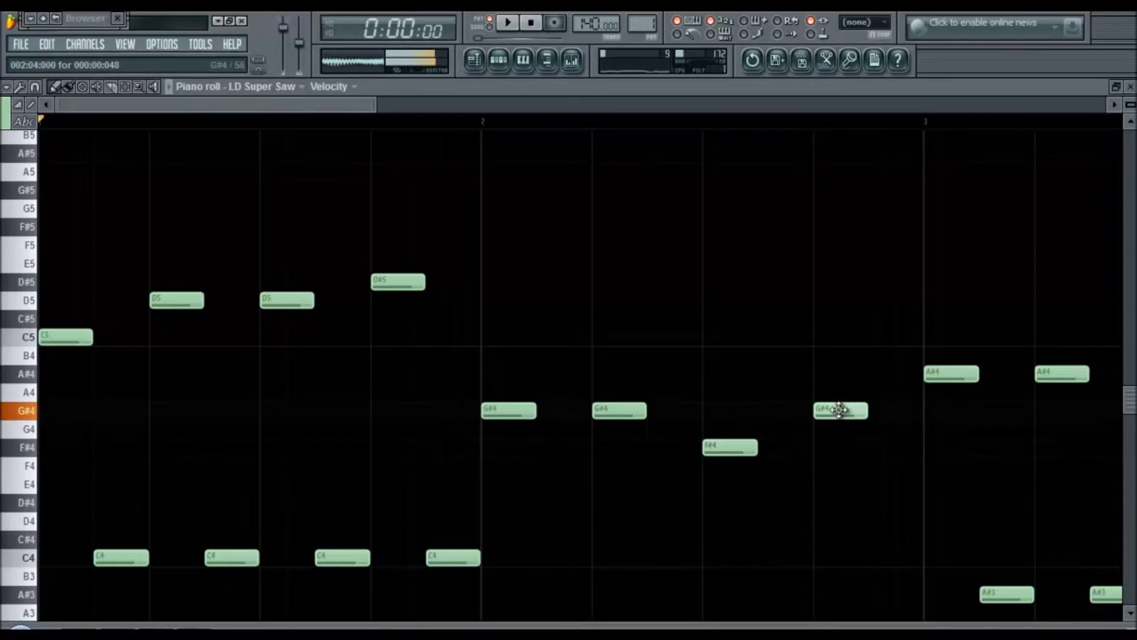
{"action": "key", "text": "space"}
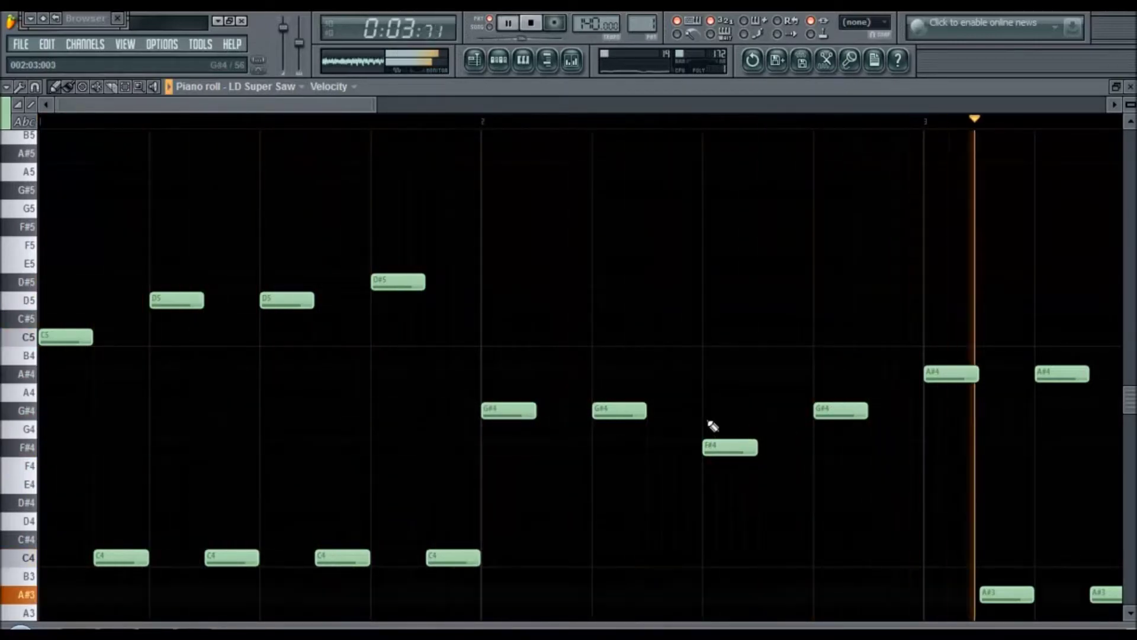
{"action": "left_click_drag", "start_coordinate": [722, 432], "coordinate": [723, 429]}
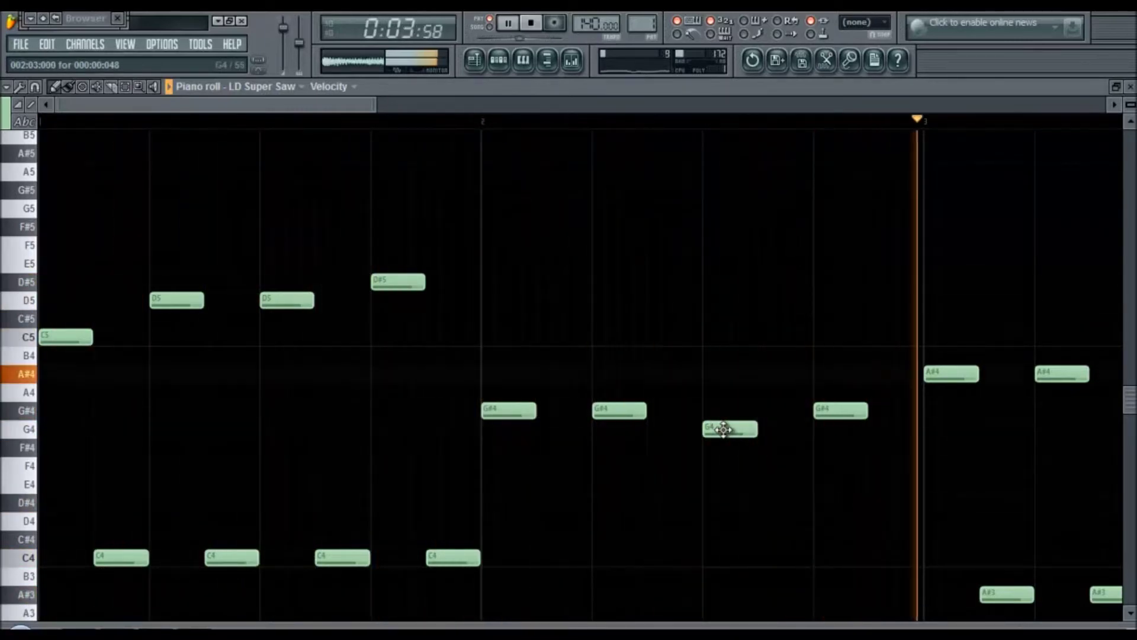
{"action": "key", "text": "space"}
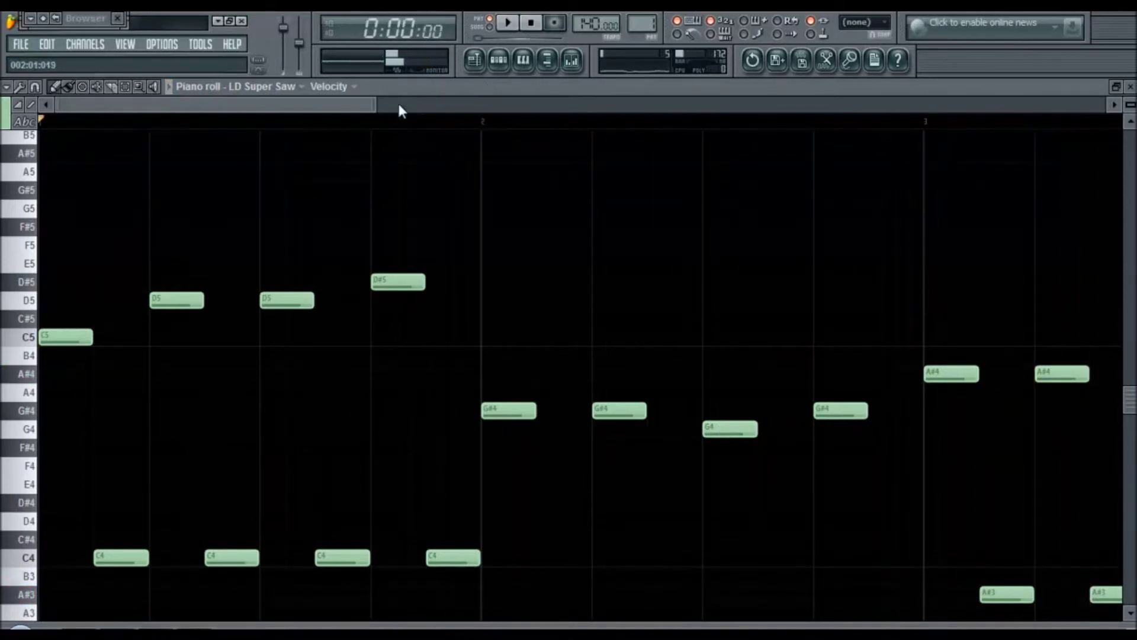
Raise the third upper note of the third bar to D5 and the fourth to C5.
{"action": "left_click_drag", "start_coordinate": [363, 105], "coordinate": [541, 265]}
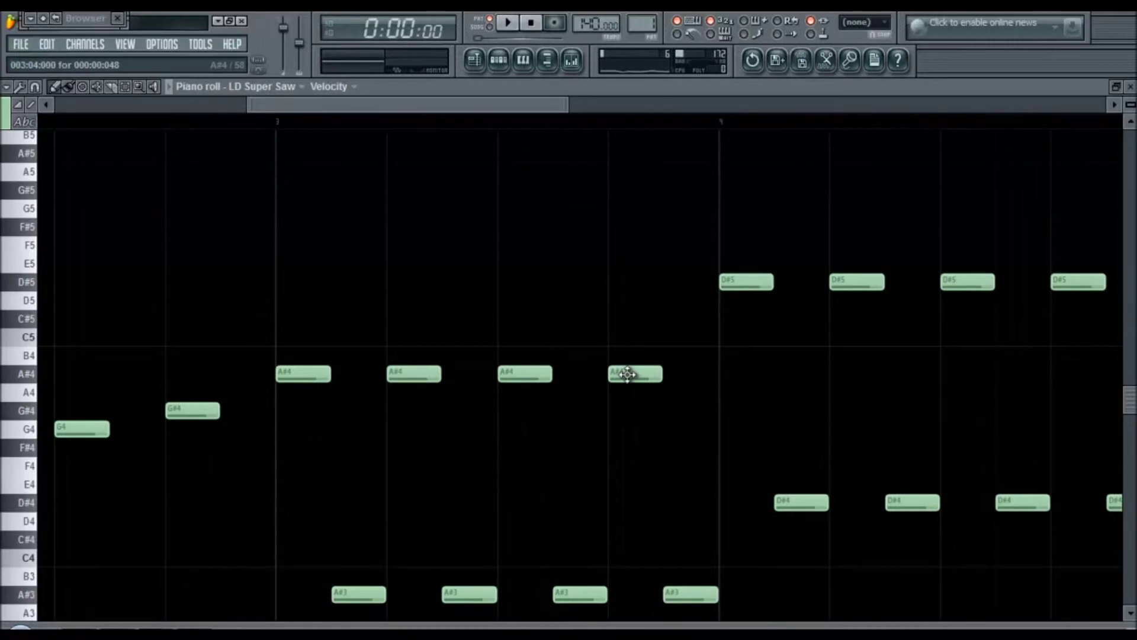
{"action": "left_click_drag", "start_coordinate": [517, 373], "coordinate": [516, 300]}
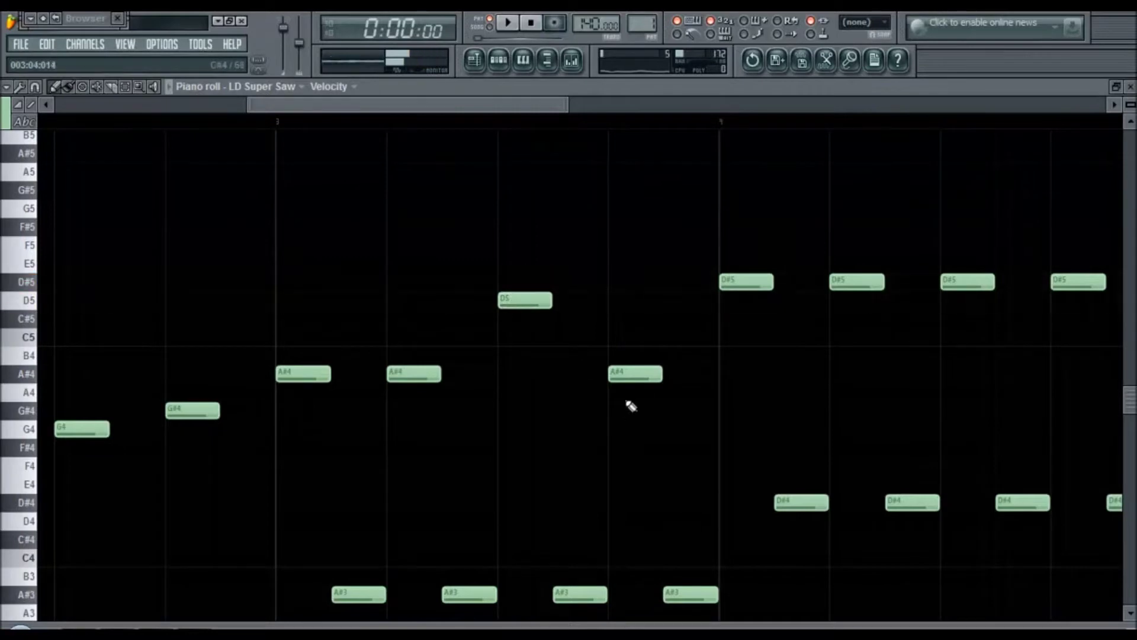
{"action": "left_click_drag", "start_coordinate": [626, 375], "coordinate": [627, 340]}
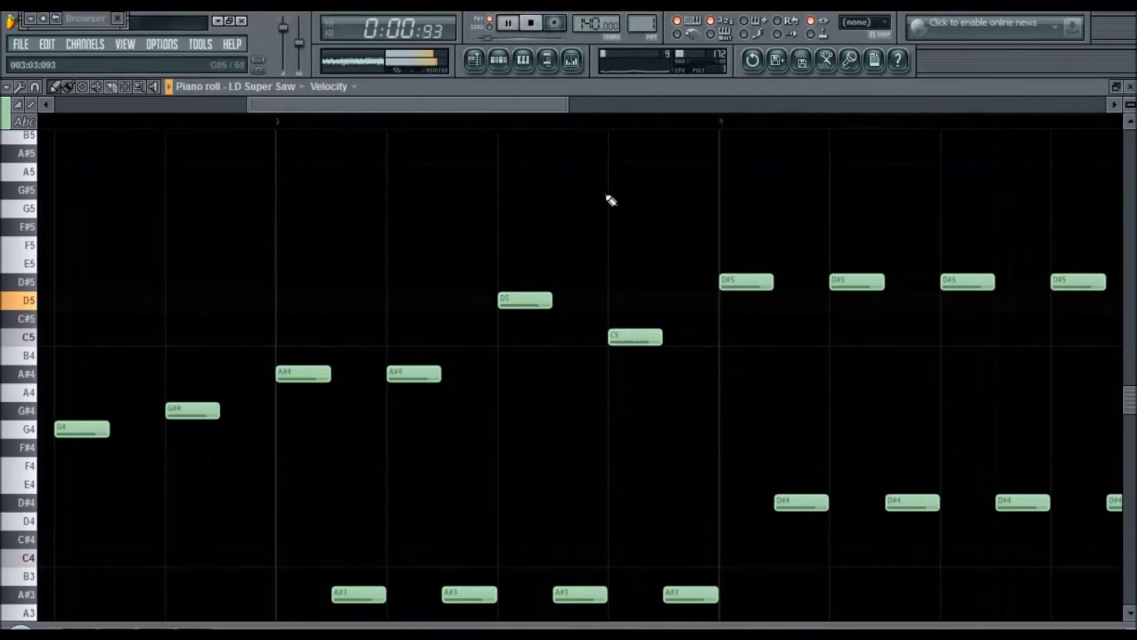
Raise the third upper note of the fourth bar to F5.
{"action": "mouse_move", "coordinate": [527, 113]}
{"action": "left_mouse_down"}
{"action": "mouse_move", "coordinate": [477, 112]}
{"action": "mouse_move", "coordinate": [551, 146]}
{"action": "mouse_move", "coordinate": [605, 205]}
{"action": "mouse_move", "coordinate": [631, 212]}
{"action": "left_mouse_up"}
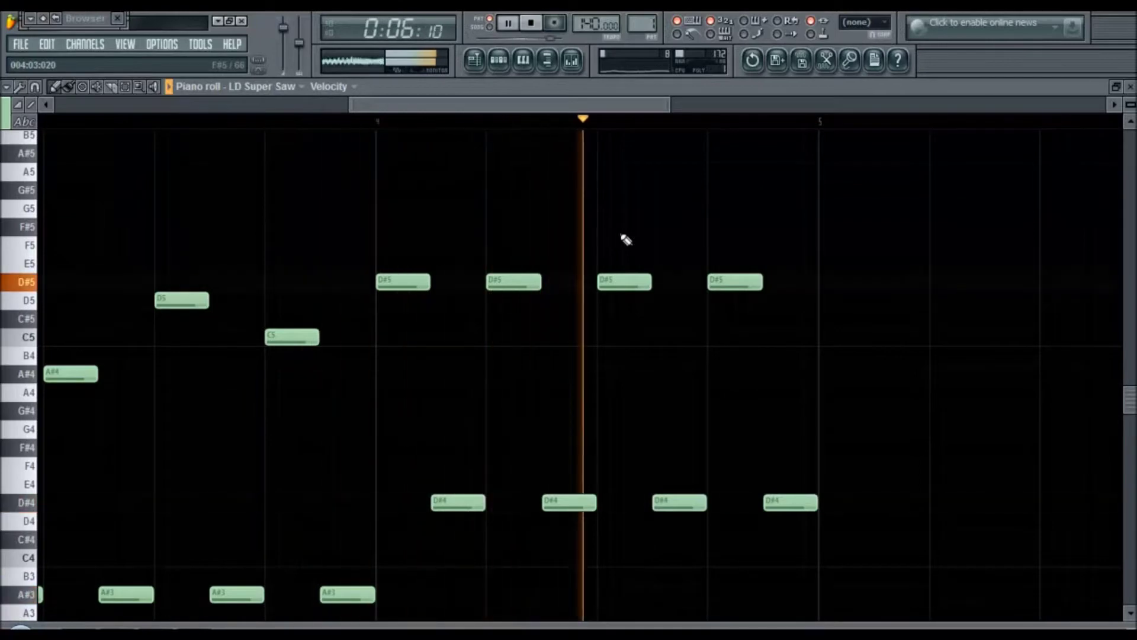
{"action": "key", "text": "space"}
{"action": "left_click_drag", "start_coordinate": [610, 218], "coordinate": [673, 325]}
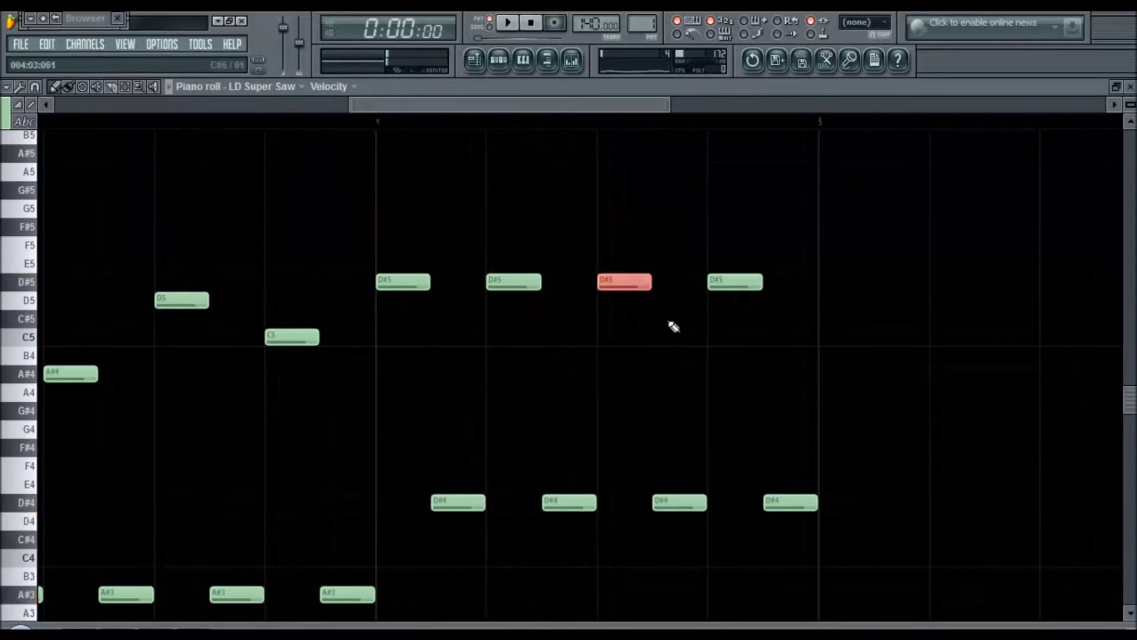
{"action": "key", "text": "Up"}
{"action": "scroll", "coordinate": [673, 326], "scroll_direction": "up", "scroll_amount": 2}
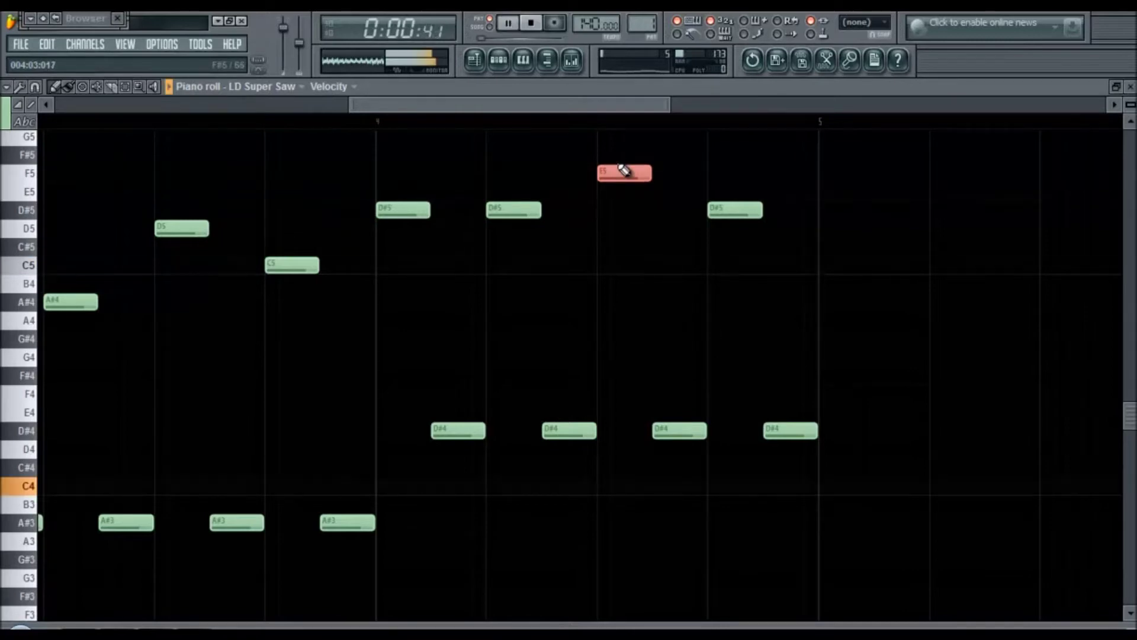
{"action": "scroll", "coordinate": [619, 168], "scroll_direction": "up", "scroll_amount": 3}
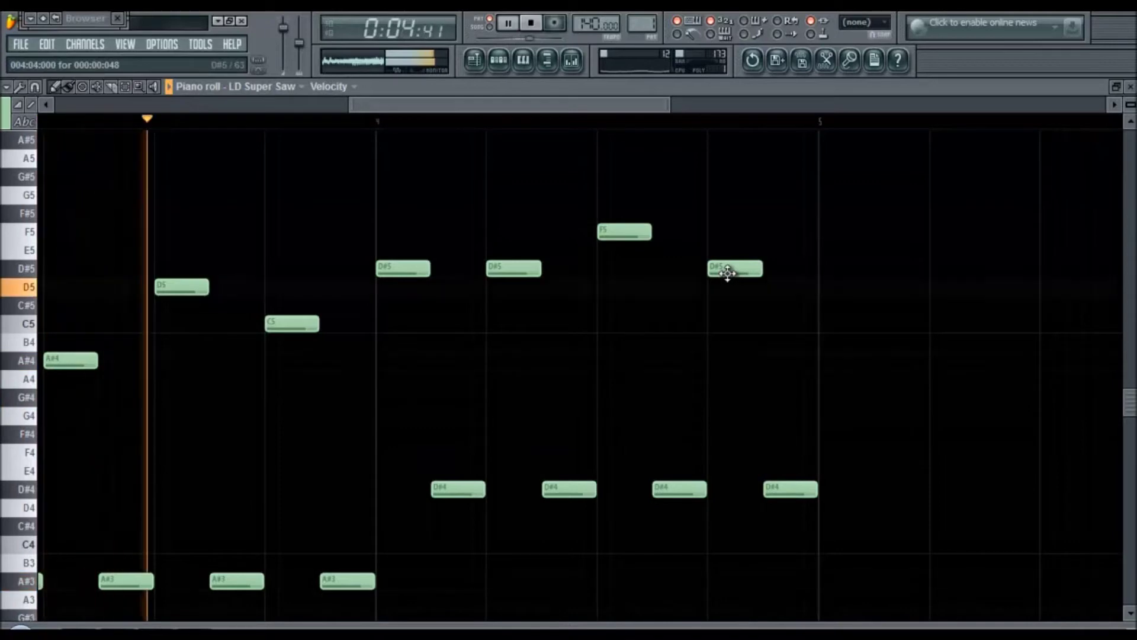
Change the last upper note of the fourth bar to D5.
{"action": "left_click_drag", "start_coordinate": [728, 272], "coordinate": [728, 232]}
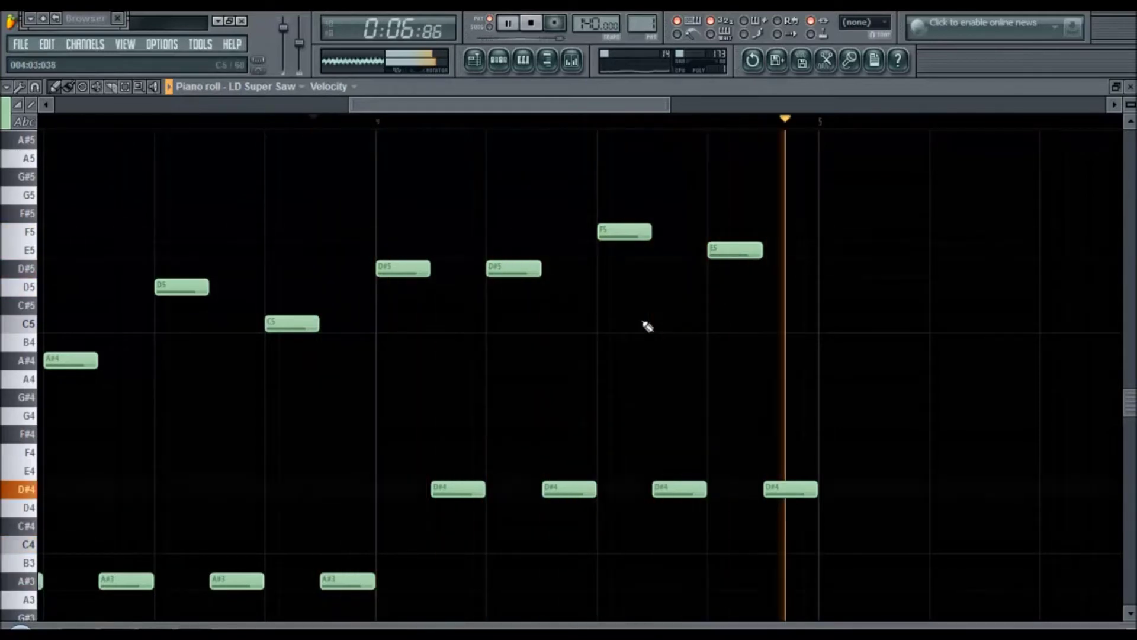
{"action": "left_click", "coordinate": [763, 270]}
{"action": "right_click", "coordinate": [763, 270]}
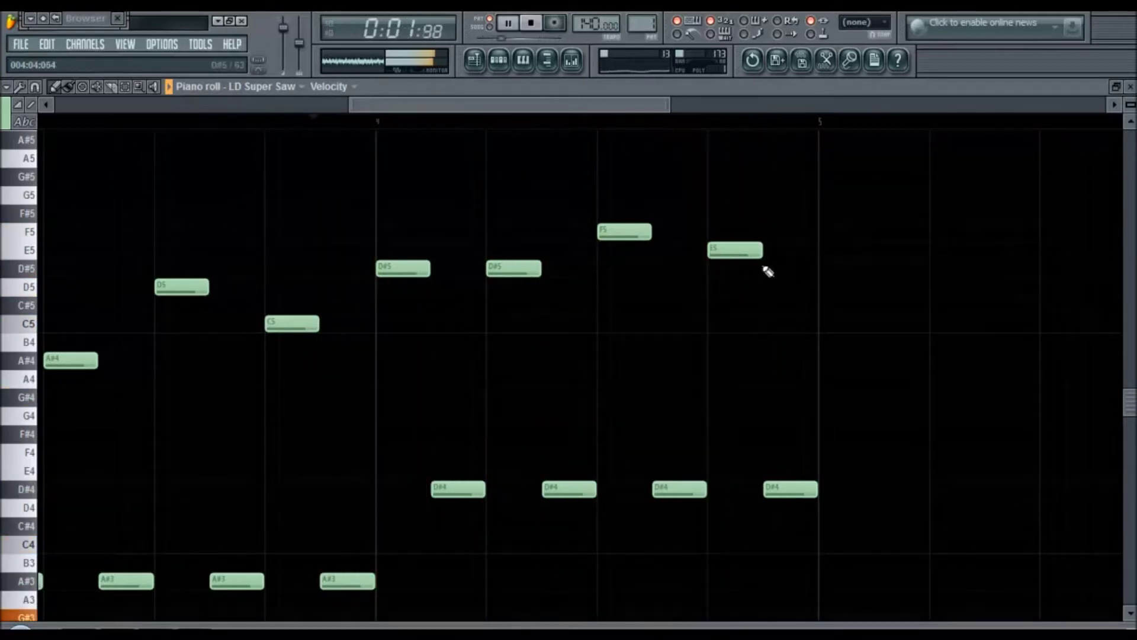
{"action": "left_click_drag", "start_coordinate": [737, 250], "coordinate": [733, 286]}
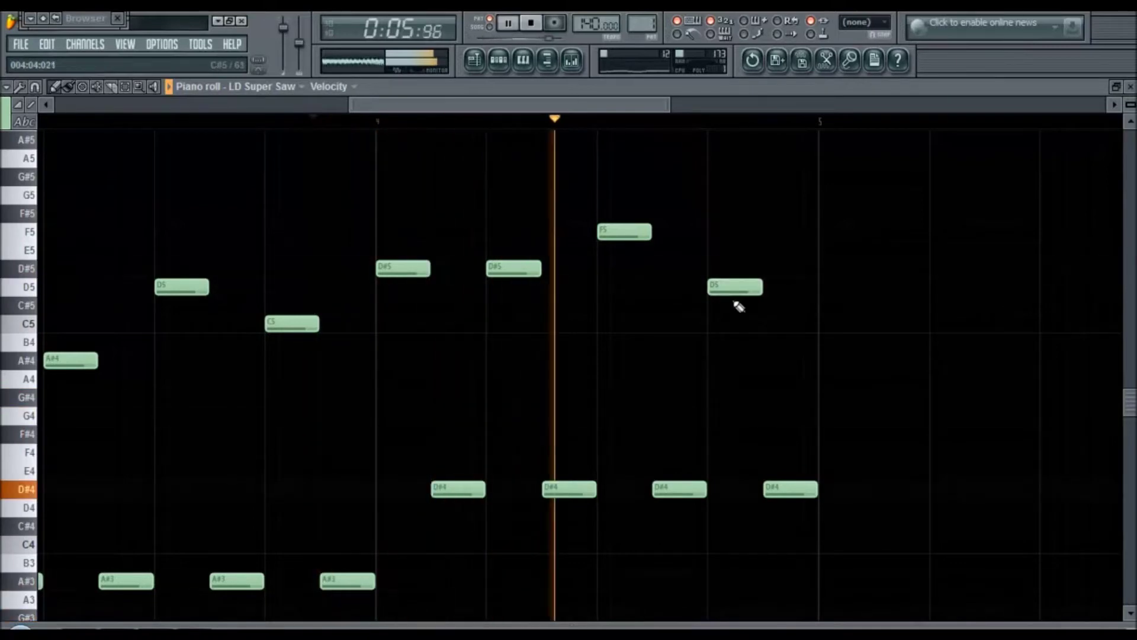
Select all the upper melody notes across the four bars and shorten them together to a quarter beat each.
{"action": "left_click_drag", "start_coordinate": [617, 105], "coordinate": [157, 175]}
{"action": "key", "text": "space"}
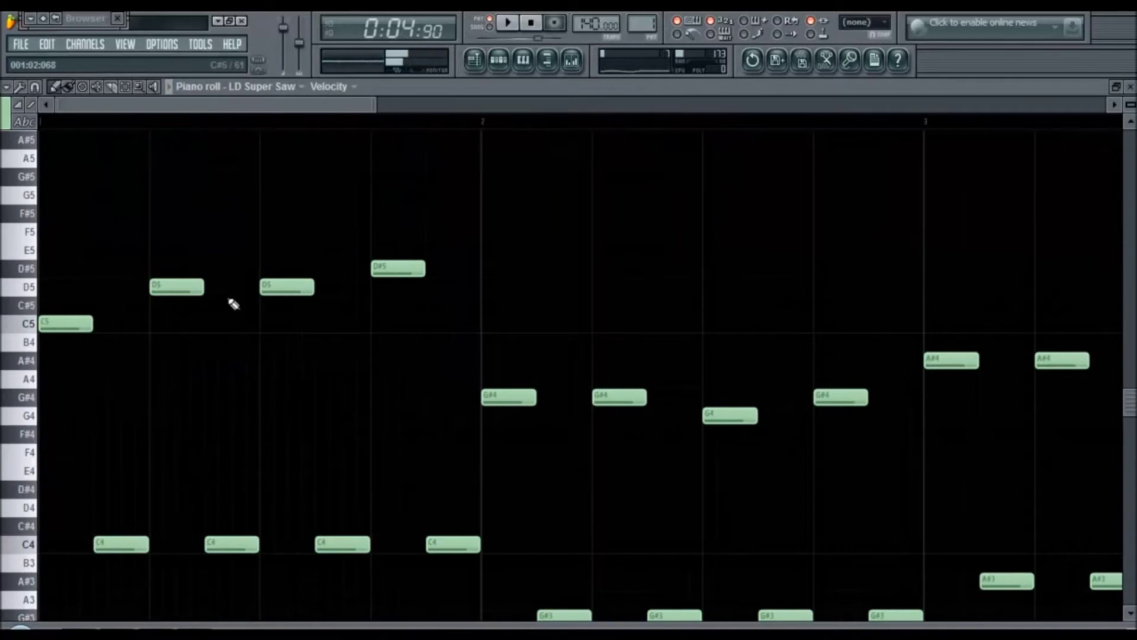
{"action": "scroll", "coordinate": [234, 304], "scroll_direction": "down", "scroll_amount": 2}
{"action": "scroll", "coordinate": [708, 409], "scroll_direction": "down", "scroll_amount": 1}
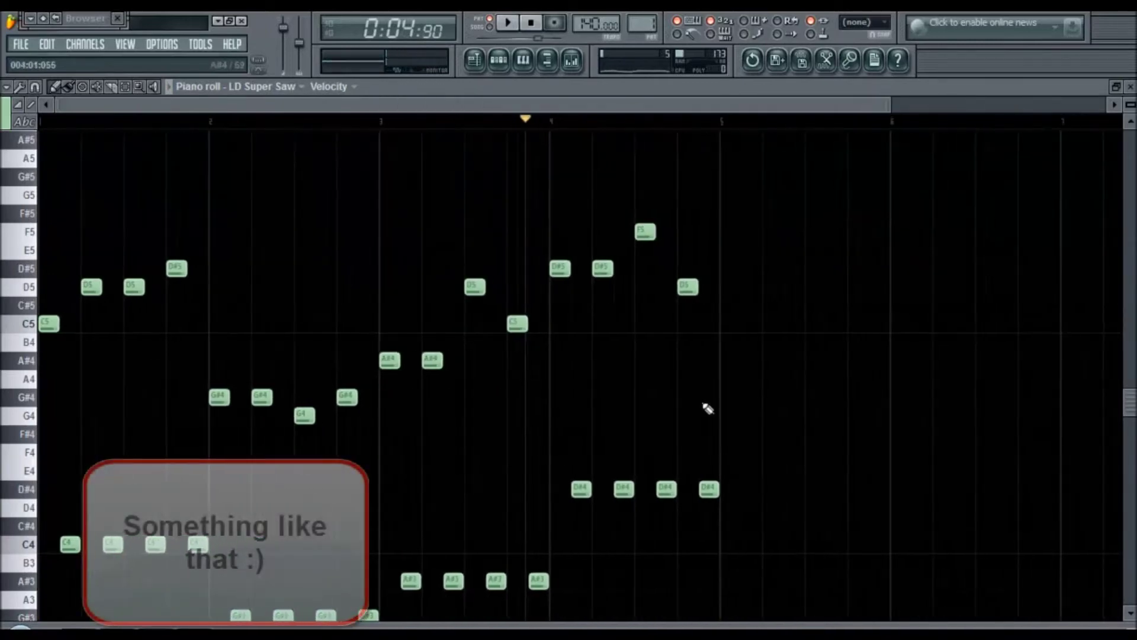
{"action": "left_click_drag", "start_coordinate": [787, 444], "coordinate": [39, 169]}
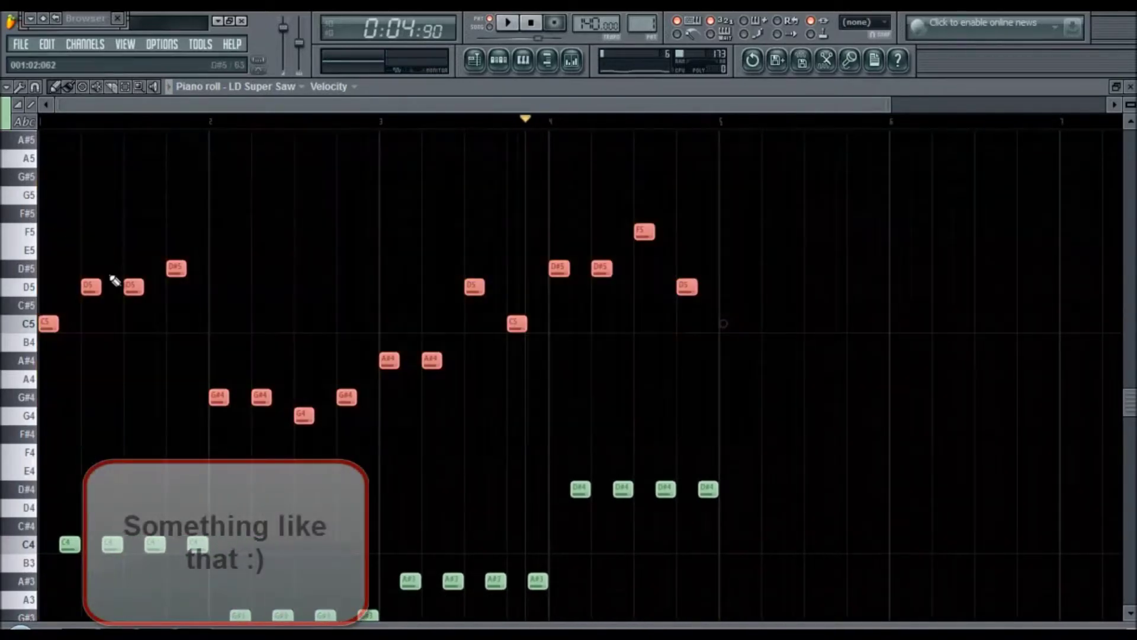
{"action": "scroll", "coordinate": [114, 280], "scroll_direction": "up", "scroll_amount": 3}
{"action": "left_click_drag", "start_coordinate": [283, 107], "coordinate": [5, 158]}
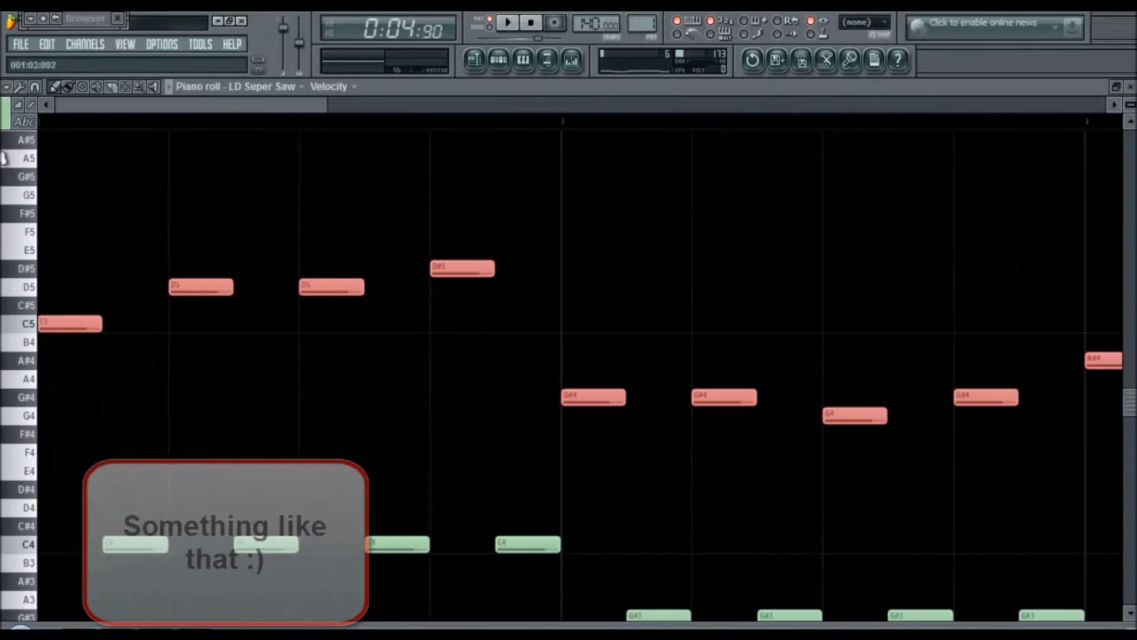
{"action": "left_click_drag", "start_coordinate": [101, 323], "coordinate": [74, 332]}
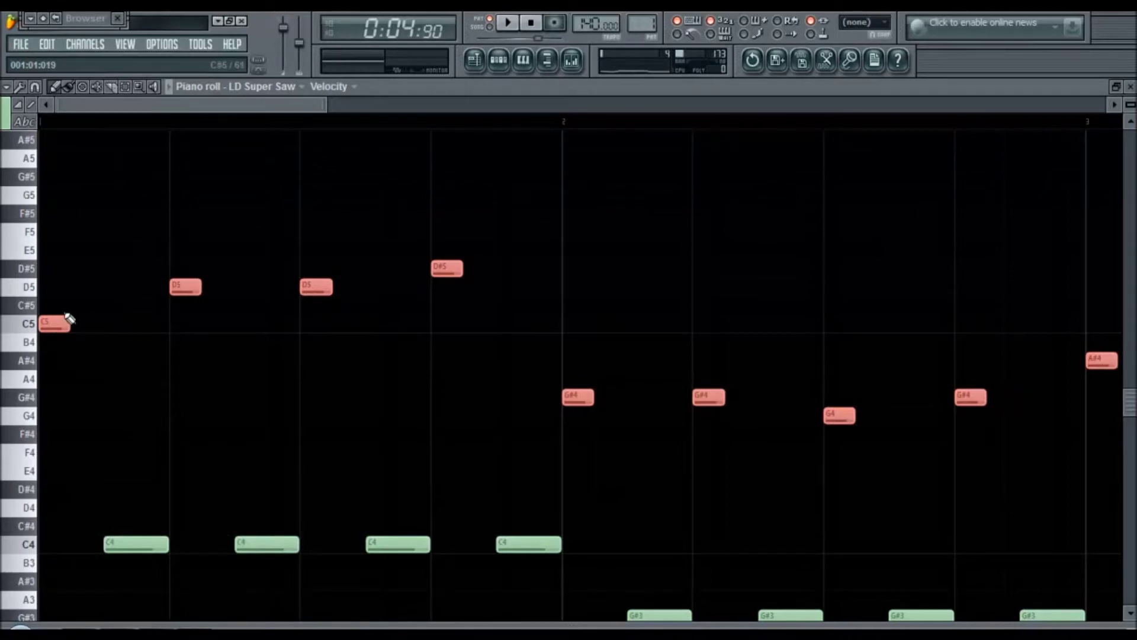
Lengthen the first C5 to half a beat and add a short C5 pickup just before the first bar's second beat.
{"action": "left_click", "coordinate": [67, 324]}
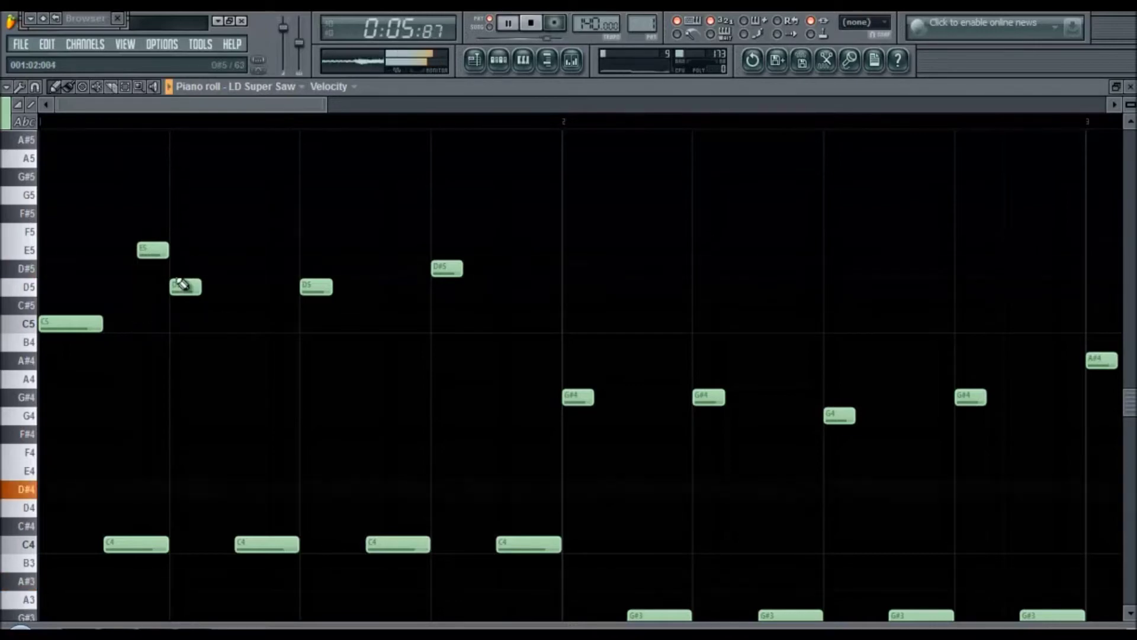
{"action": "left_click", "coordinate": [532, 24]}
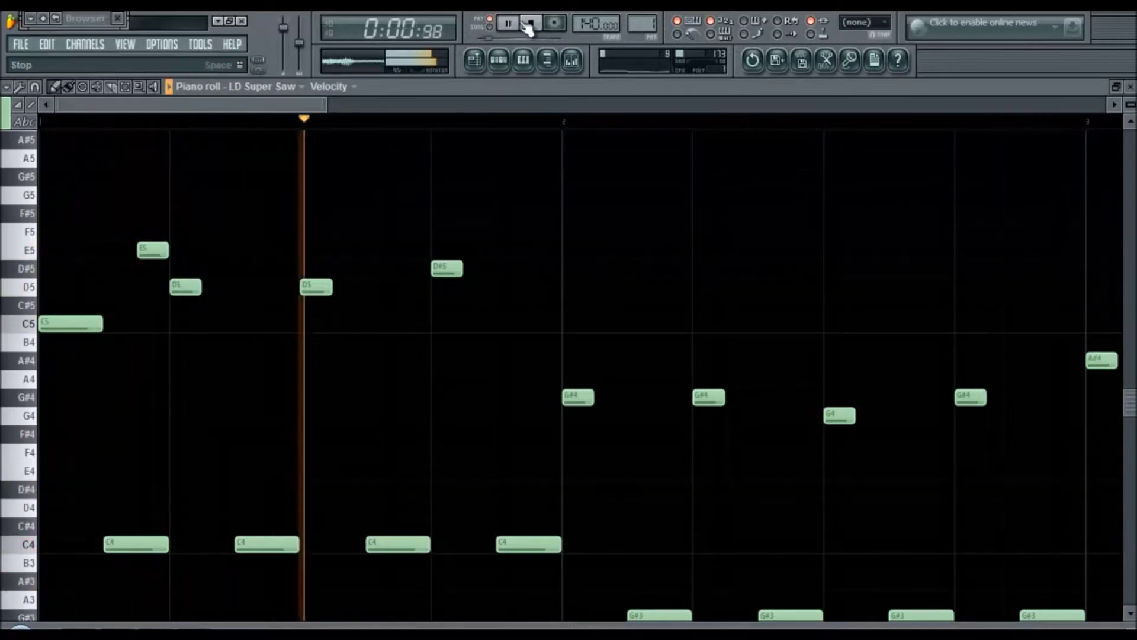
{"action": "right_click", "coordinate": [143, 251]}
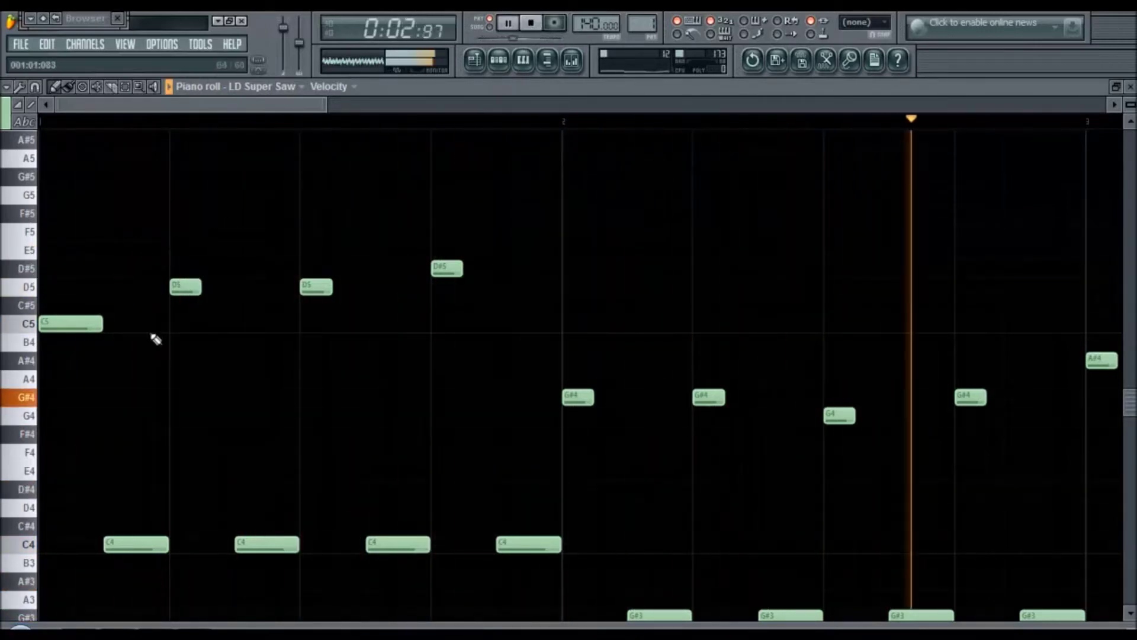
{"action": "left_click", "coordinate": [139, 306]}
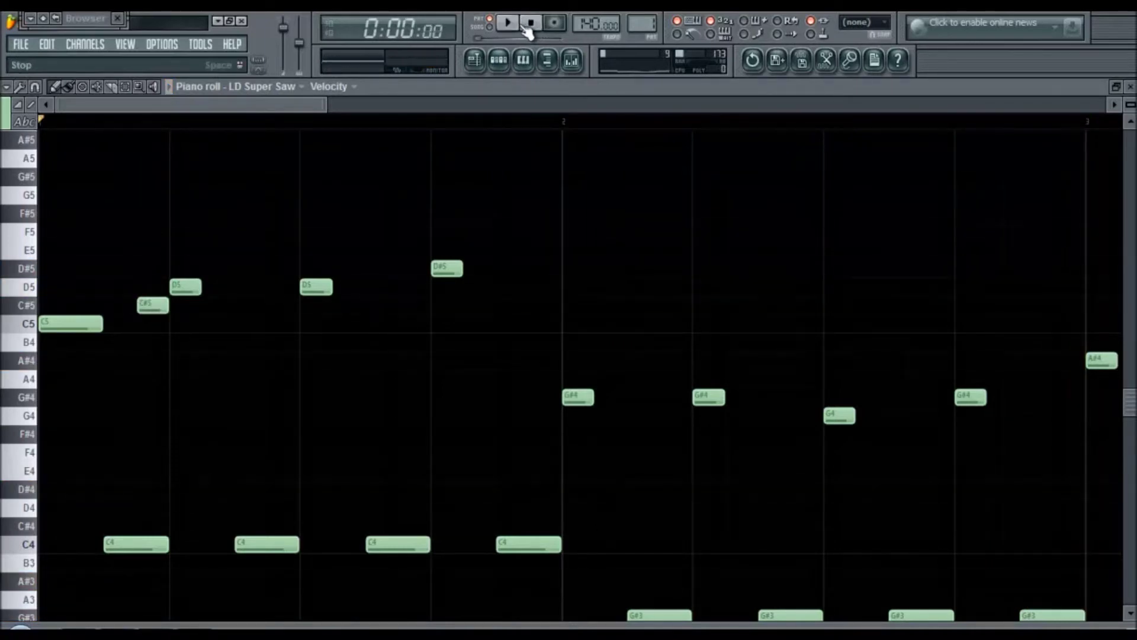
{"action": "key", "text": "space"}
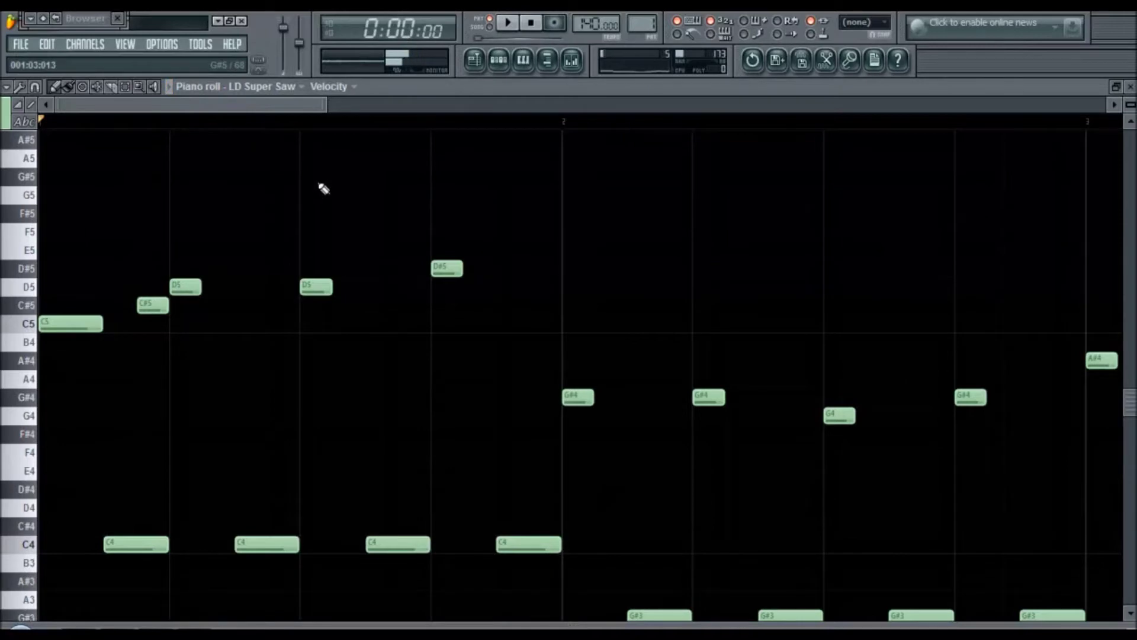
{"action": "left_click_drag", "start_coordinate": [148, 330], "coordinate": [147, 333]}
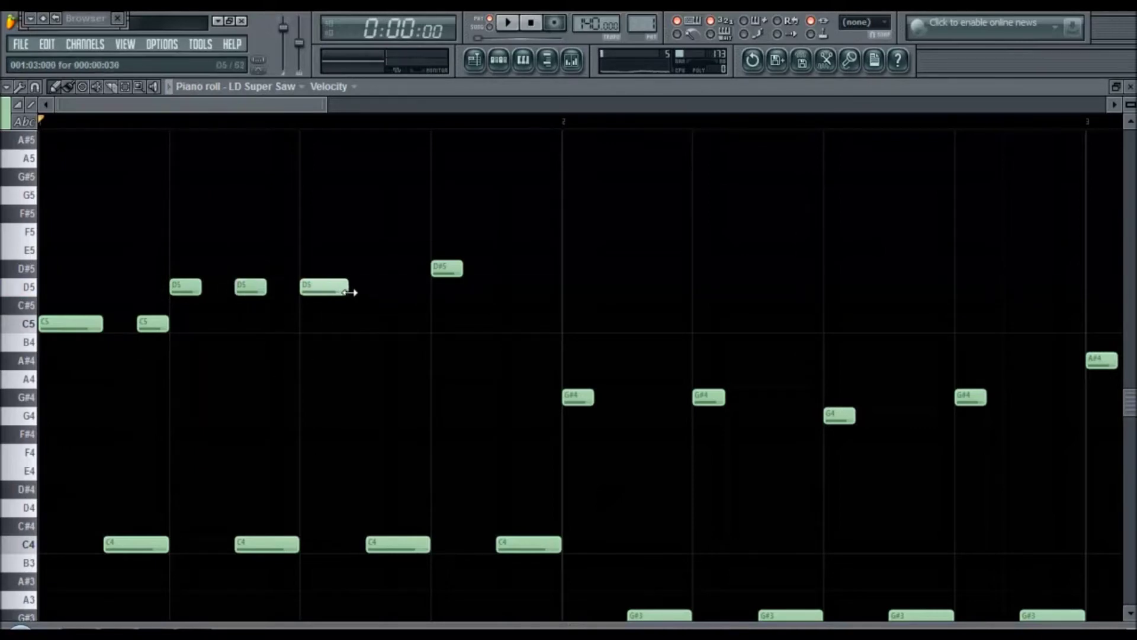
Extend the first bar's third-beat D5 to half a beat and add a half-beat C5 right after it.
{"action": "key", "text": "space"}
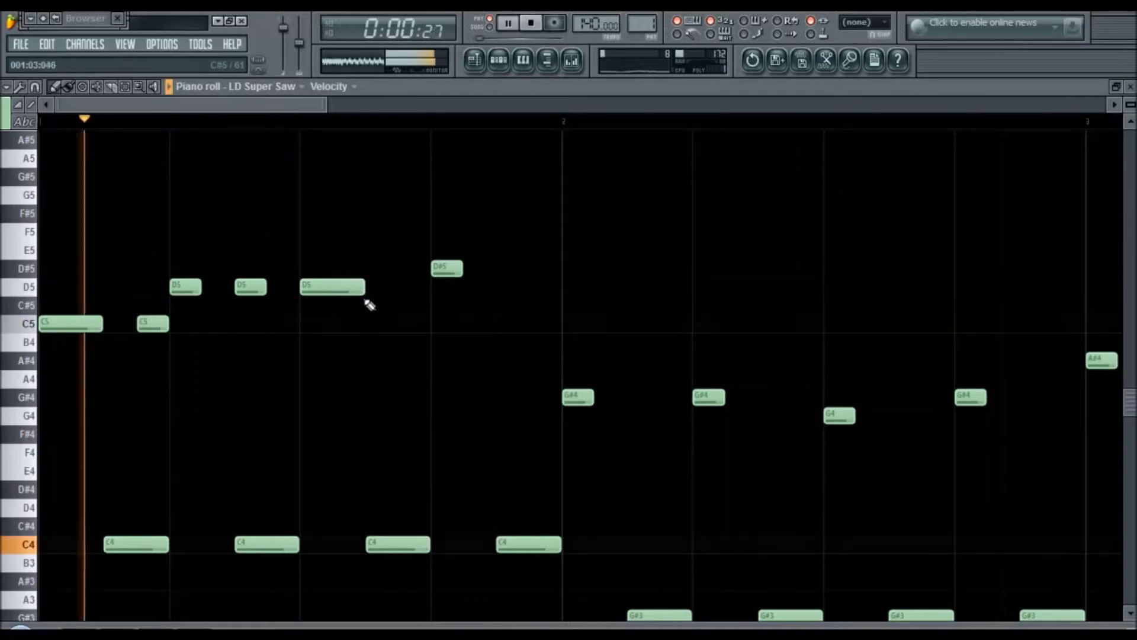
{"action": "key", "text": "space"}
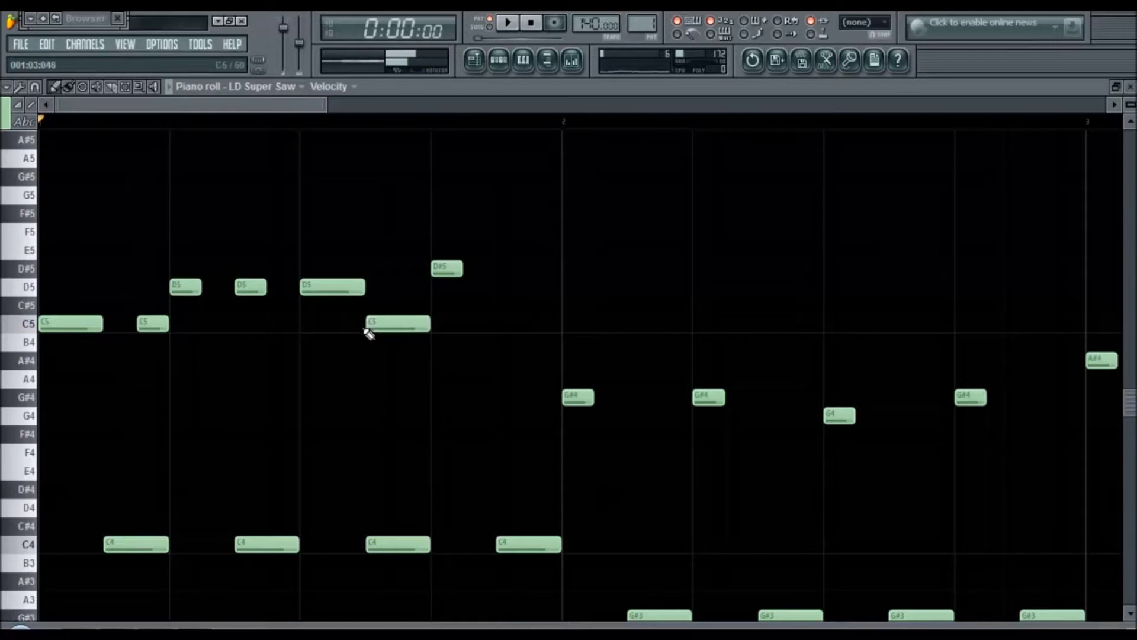
{"action": "key", "text": "space"}
Add a short D#5 at the end of the first bar, lengthen the fourth-beat D#5 to half a beat and audition the phrase.
{"action": "key", "text": "space"}
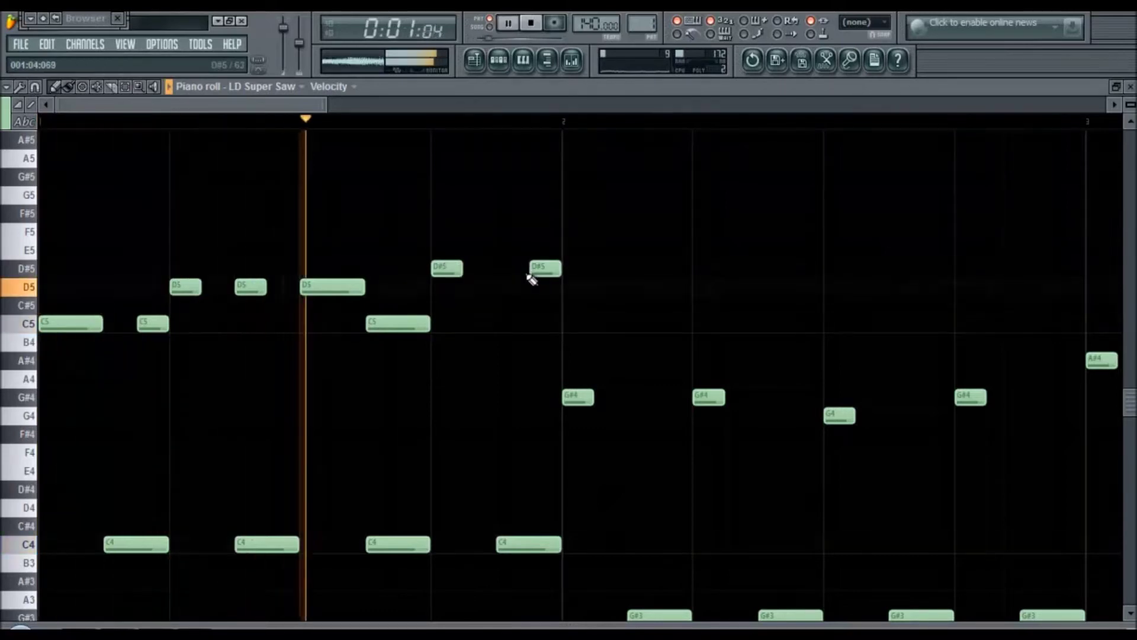
{"action": "key", "text": "space"}
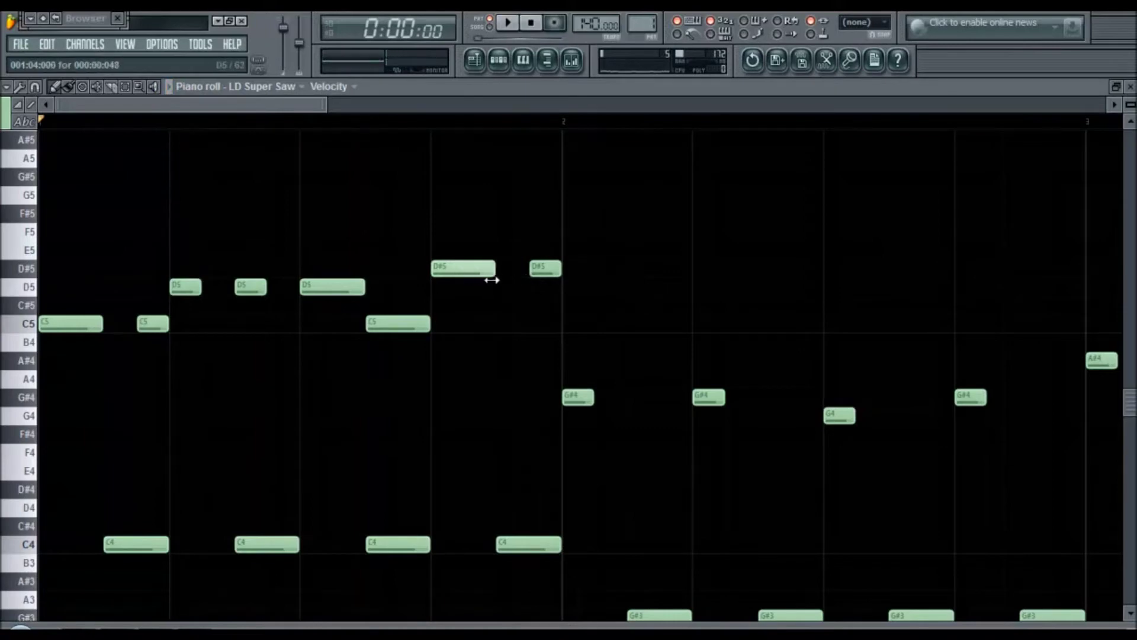
{"action": "key", "text": "space"}
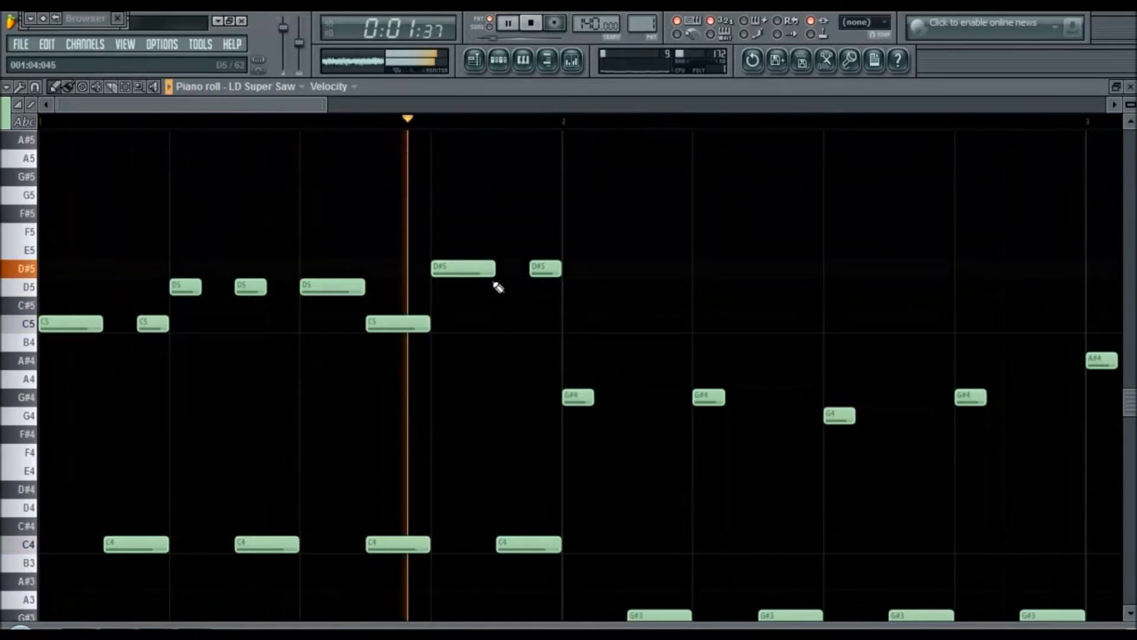
{"action": "key", "text": "space"}
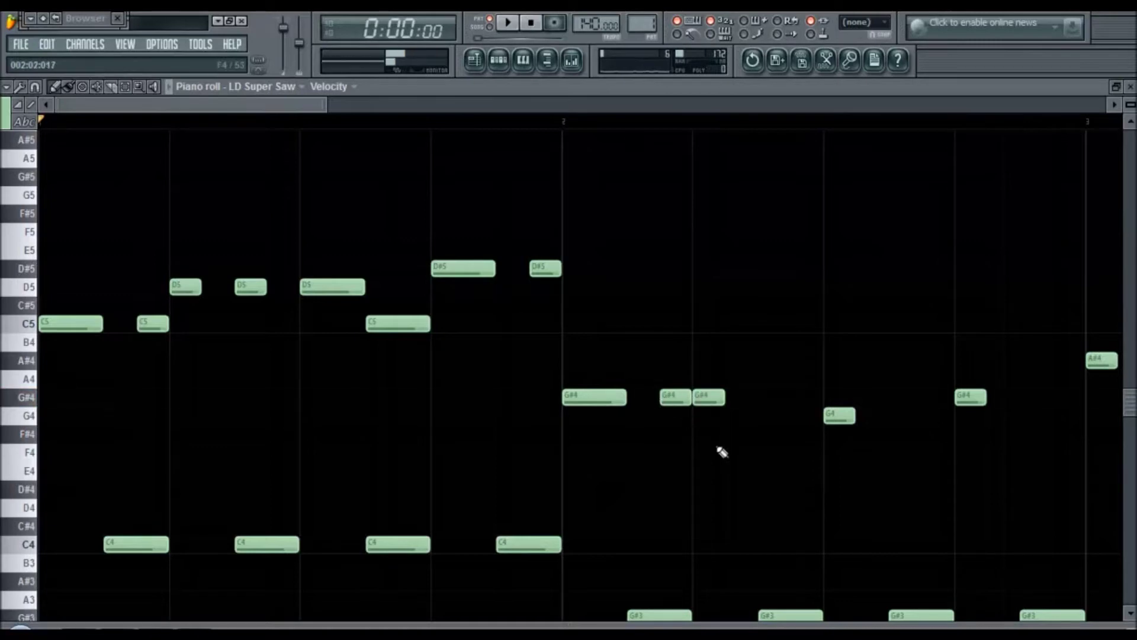
Fill the second bar's melody with a short G#4 after the second beat, a half-beat G4 and a half-beat A#4.
{"action": "left_click_drag", "start_coordinate": [674, 404], "coordinate": [672, 361]}
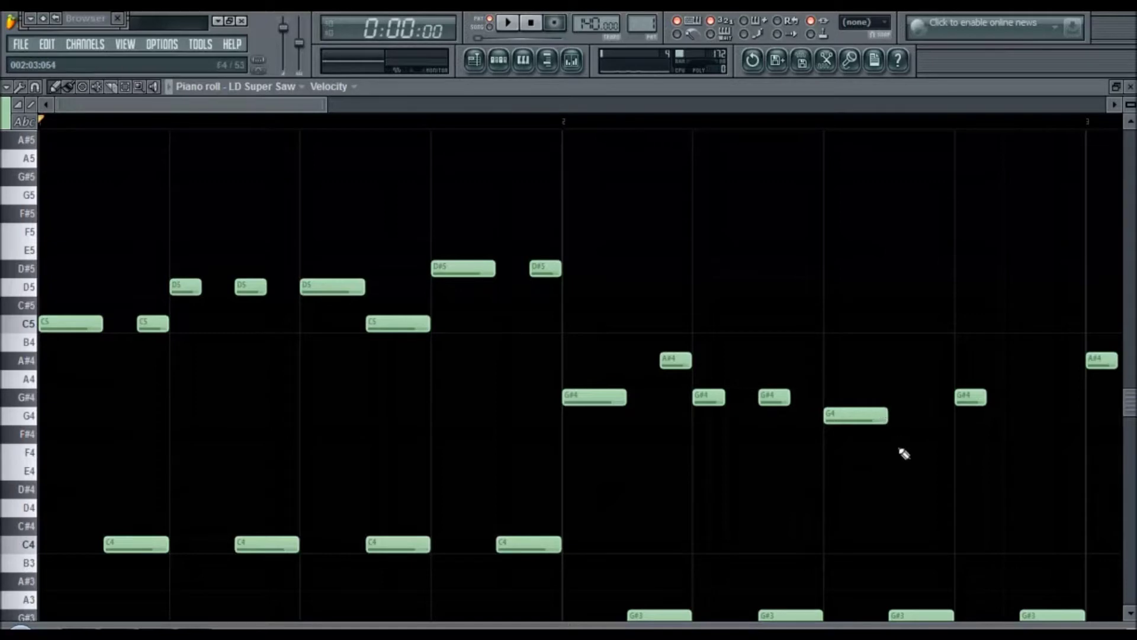
{"action": "left_click", "coordinate": [894, 364]}
{"action": "key", "text": "space"}
{"action": "mouse_move", "coordinate": [914, 363]}
{"action": "left_mouse_down"}
{"action": "mouse_move", "coordinate": [913, 391]}
{"action": "mouse_move", "coordinate": [920, 358]}
{"action": "left_mouse_up"}
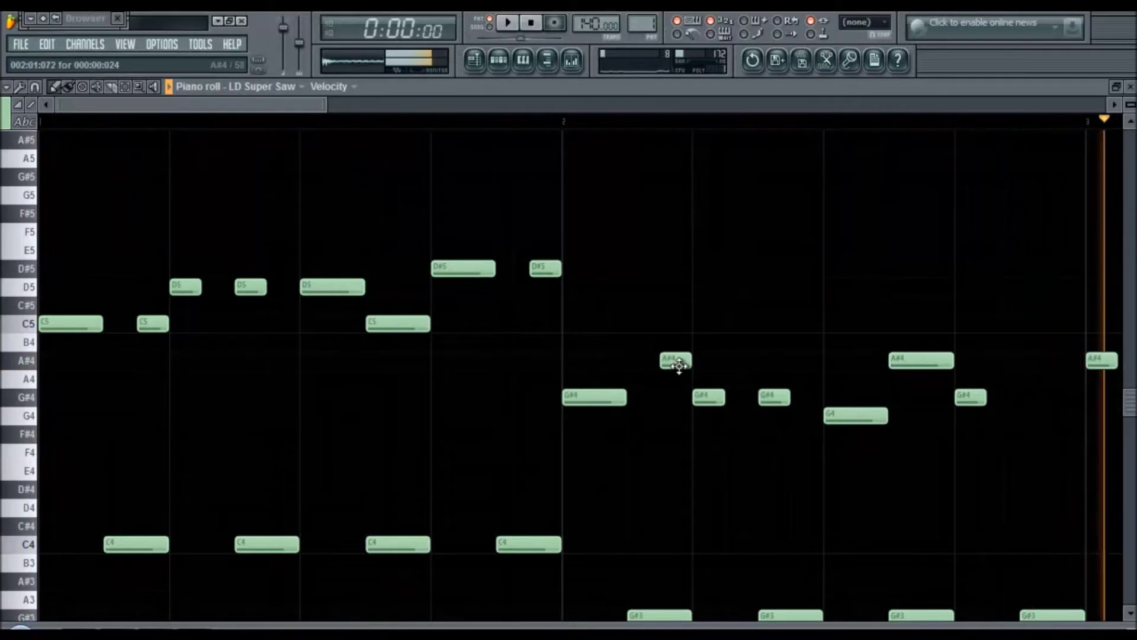
Lower the pickup before the second bar's second beat to G#4 and the note on that beat to G4.
{"action": "key", "text": "space"}
{"action": "left_click_drag", "start_coordinate": [680, 370], "coordinate": [679, 405]}
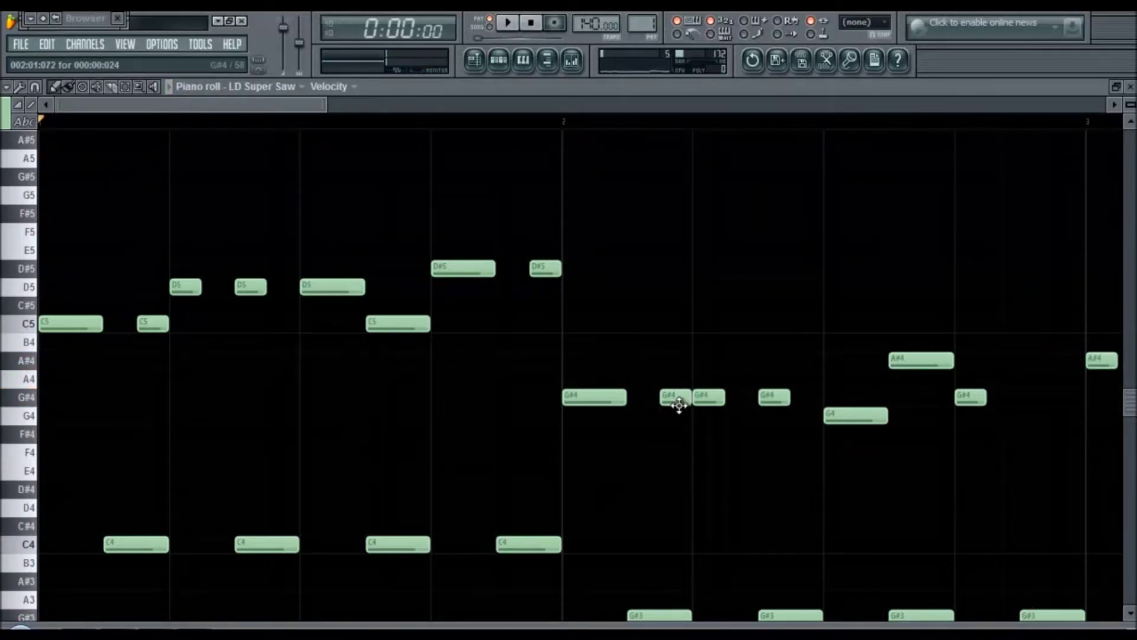
{"action": "left_click_drag", "start_coordinate": [297, 104], "coordinate": [329, 105]}
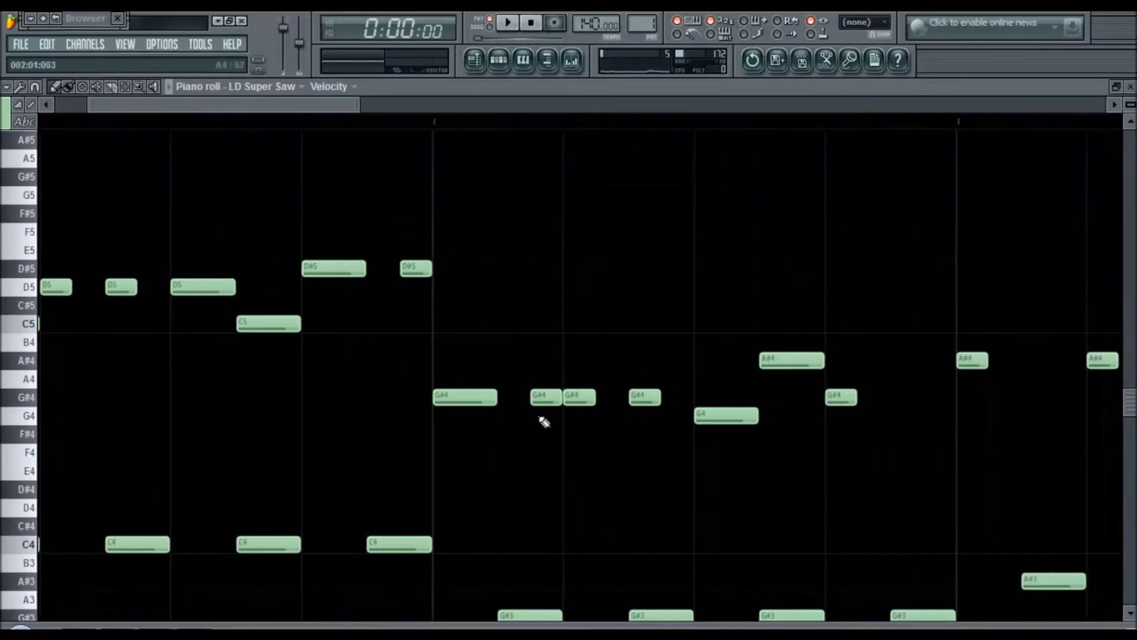
{"action": "left_click_drag", "start_coordinate": [573, 409], "coordinate": [570, 436]}
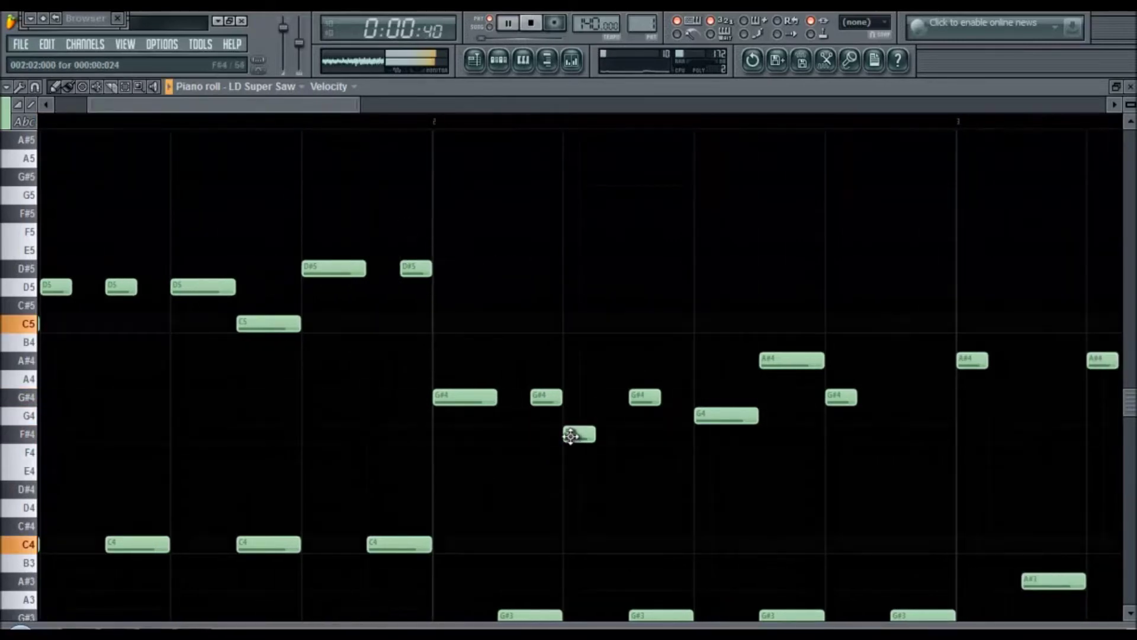
{"action": "mouse_move", "coordinate": [719, 414]}
{"action": "left_mouse_down"}
{"action": "mouse_move", "coordinate": [718, 401]}
{"action": "mouse_move", "coordinate": [716, 418]}
{"action": "left_mouse_up"}
{"action": "key", "text": "space"}
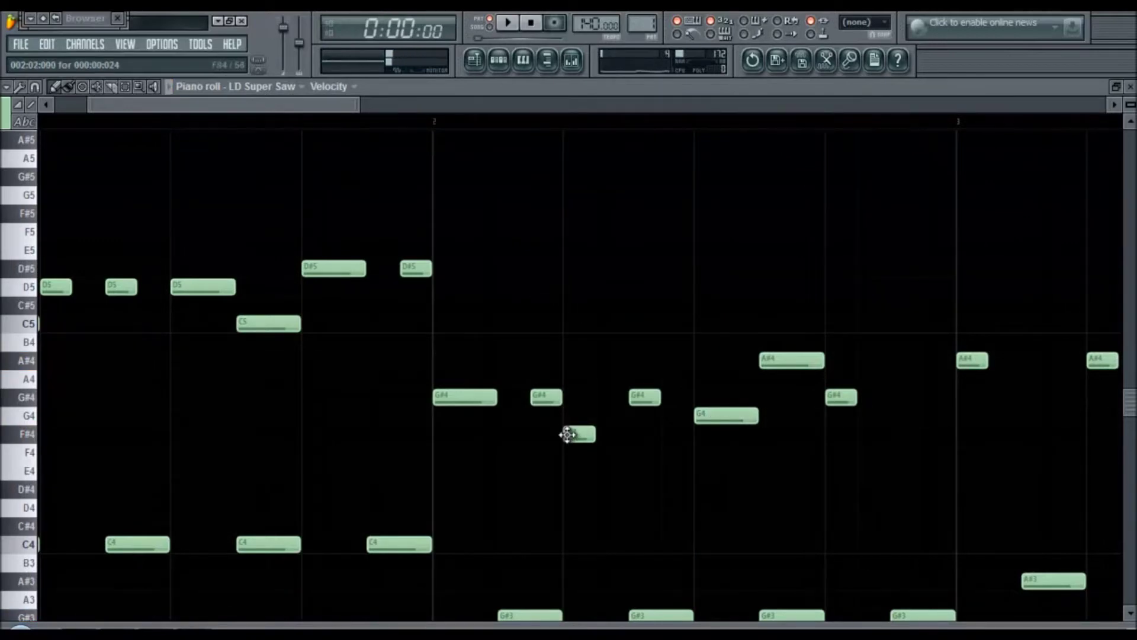
{"action": "left_click_drag", "start_coordinate": [563, 433], "coordinate": [567, 412]}
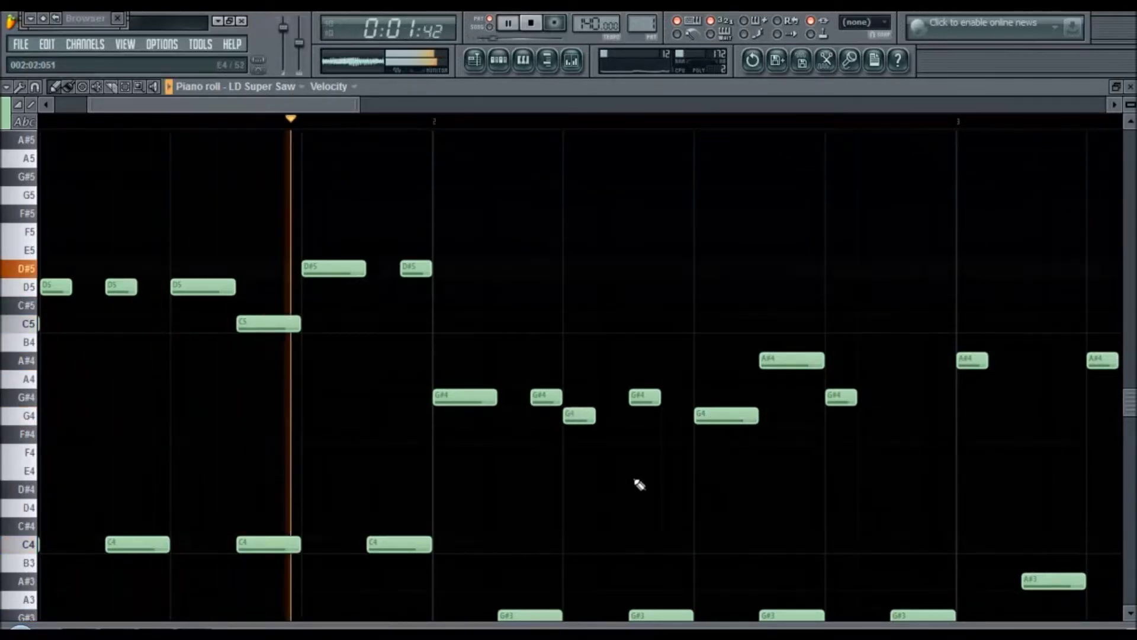
{"action": "key", "text": "space"}
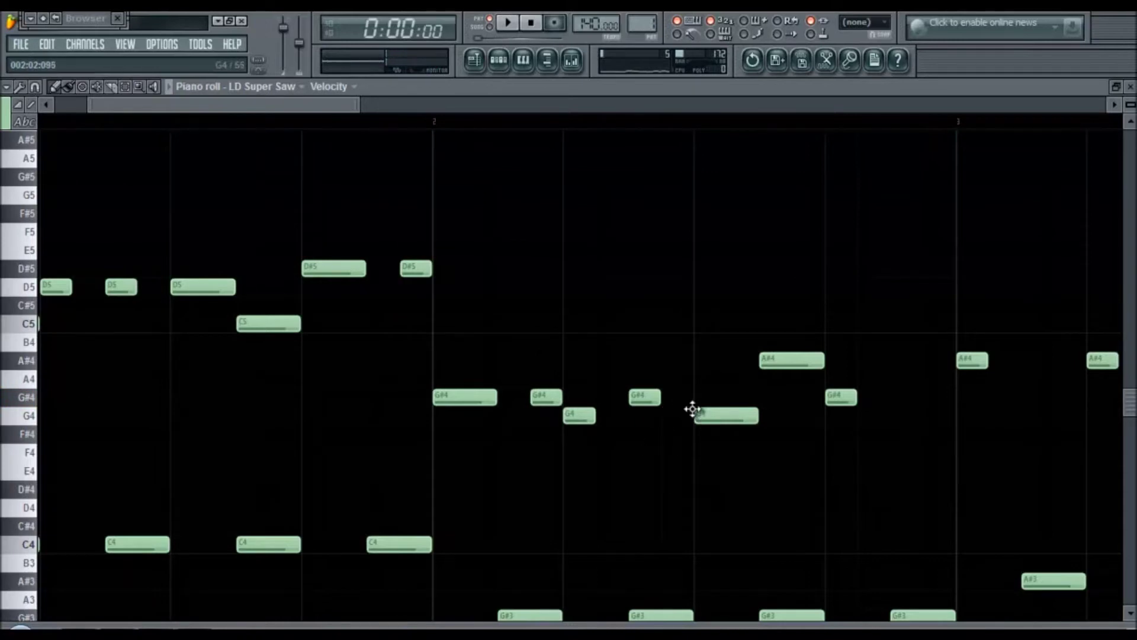
Lower the second bar's half-beat A#4 to G#4 and replace it with three short repeated G#4 notes.
{"action": "left_click_drag", "start_coordinate": [788, 356], "coordinate": [789, 399]}
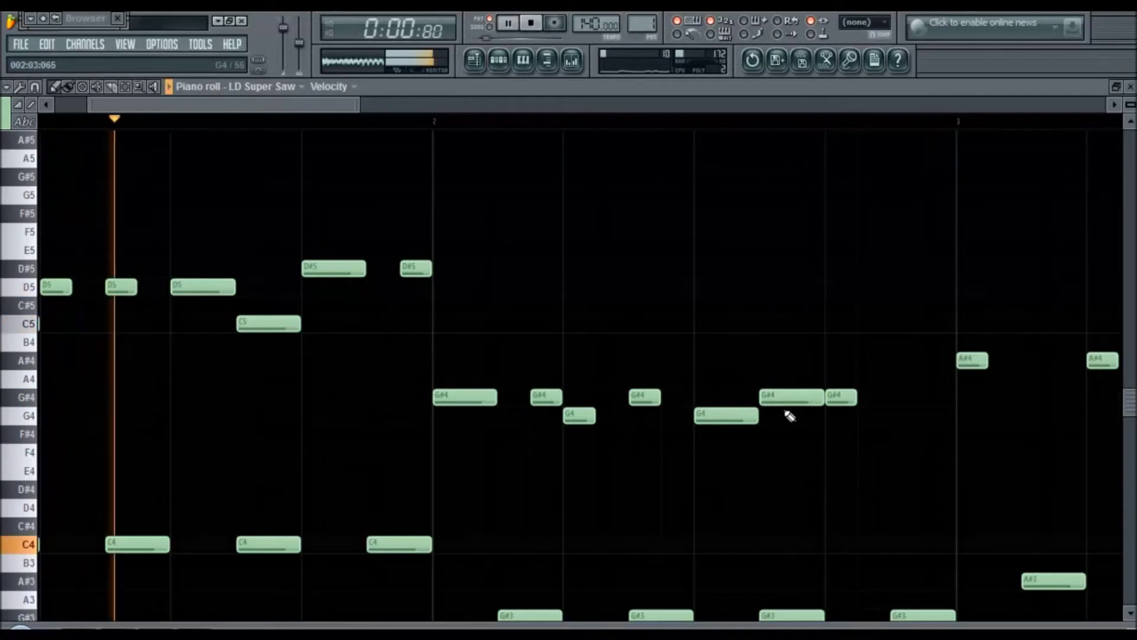
{"action": "mouse_move", "coordinate": [819, 398]}
{"action": "left_mouse_down"}
{"action": "mouse_move", "coordinate": [784, 405]}
{"action": "mouse_move", "coordinate": [800, 404]}
{"action": "left_mouse_up"}
{"action": "scroll", "coordinate": [802, 404], "scroll_direction": "up", "scroll_amount": 3}
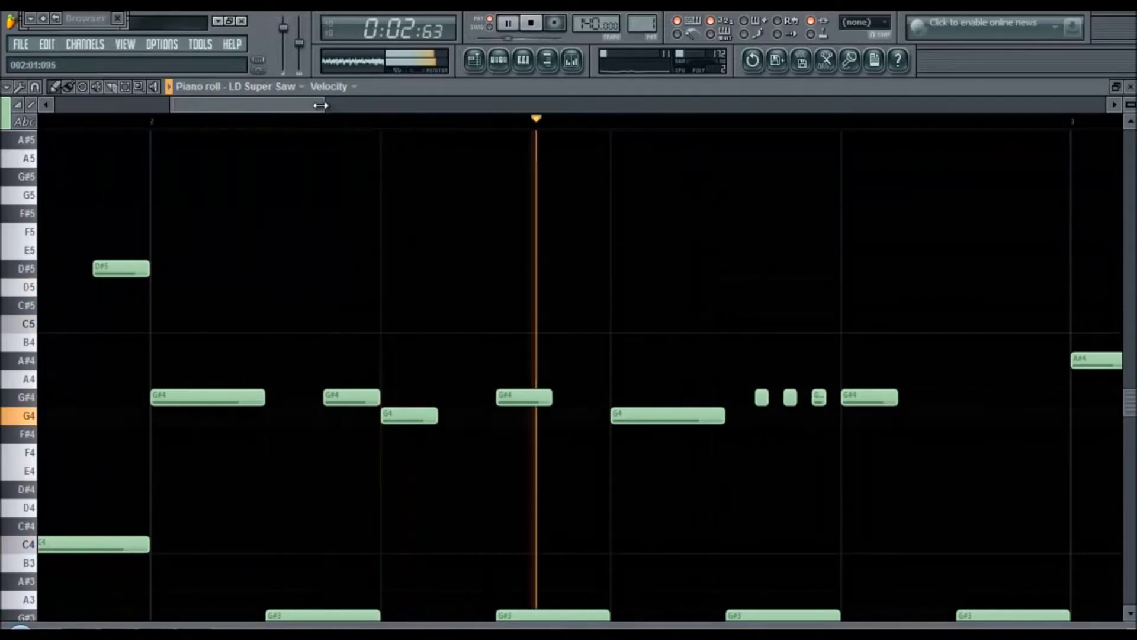
Select the three short G#4 notes, turn snapping off with (none) and lengthen them to 9 ticks each.
{"action": "left_click_drag", "start_coordinate": [324, 106], "coordinate": [422, 106]}
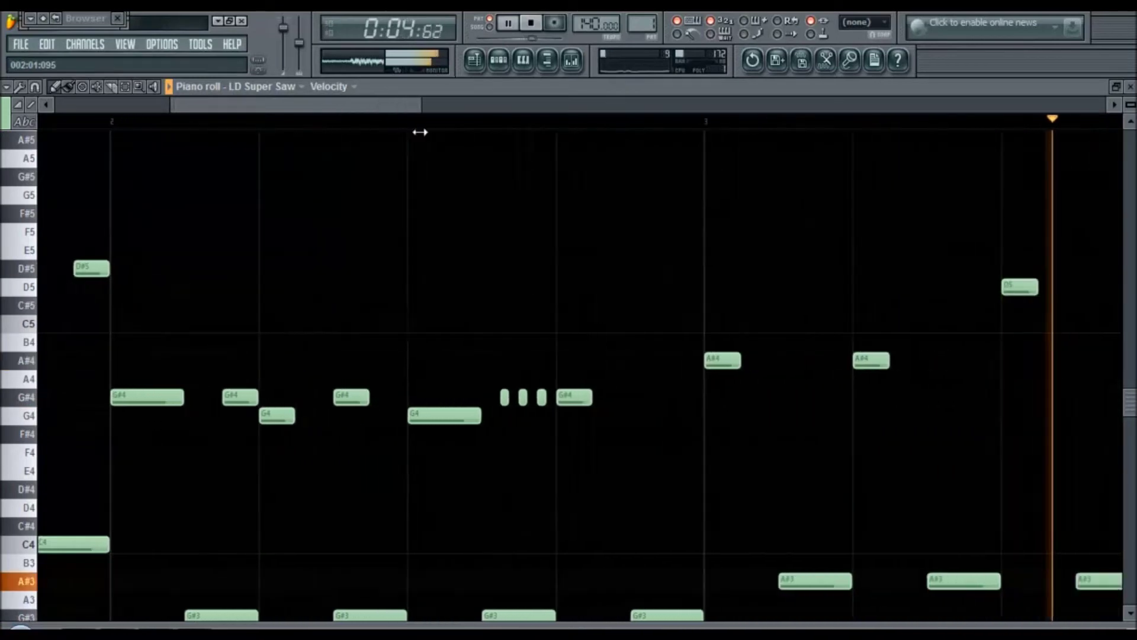
{"action": "left_click_drag", "start_coordinate": [494, 397], "coordinate": [511, 403]}
{"action": "scroll", "coordinate": [512, 402], "scroll_direction": "up", "scroll_amount": 2}
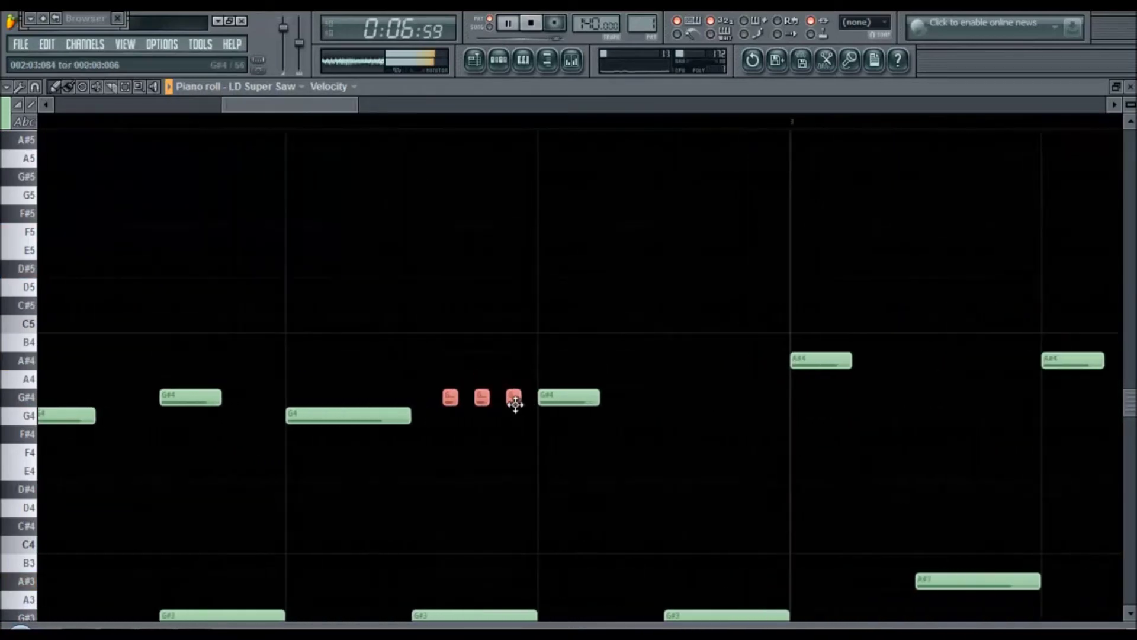
{"action": "scroll", "coordinate": [492, 407], "scroll_direction": "up", "scroll_amount": 2}
{"action": "scroll", "coordinate": [495, 408], "scroll_direction": "up", "scroll_amount": 2}
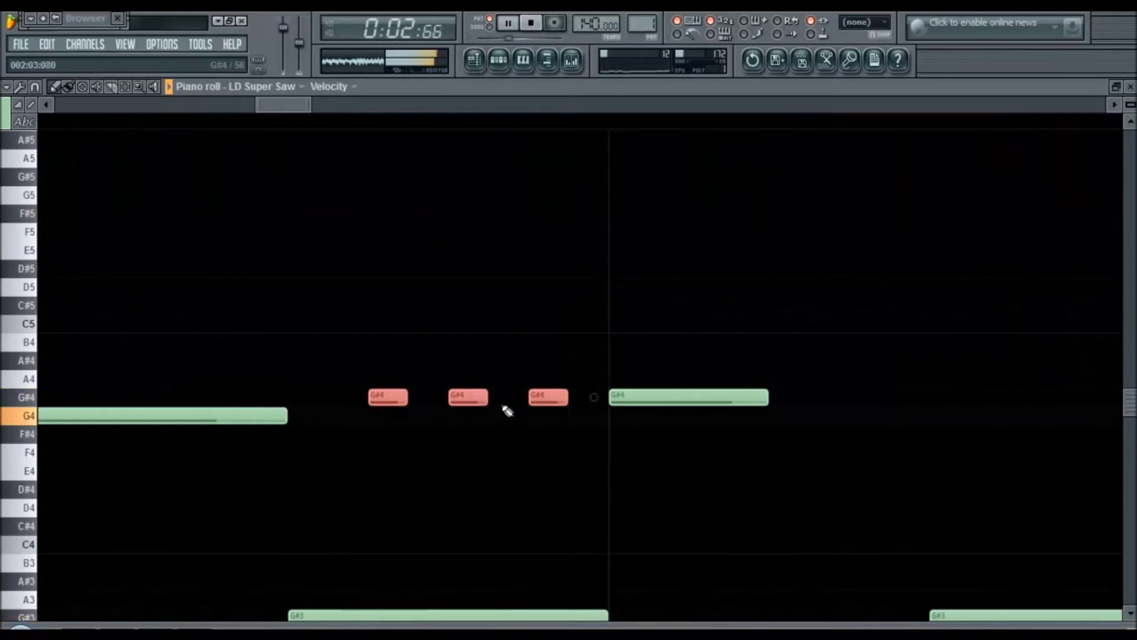
{"action": "left_click", "coordinate": [35, 86]}
{"action": "left_click", "coordinate": [59, 162]}
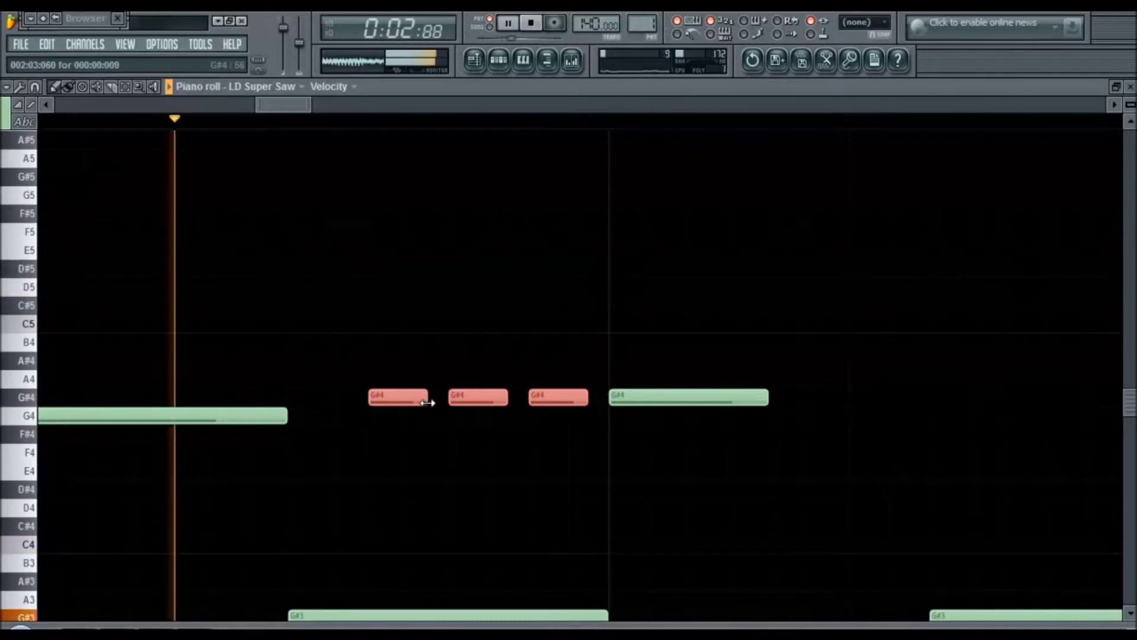
Delete the third short G#4 and stretch the remaining two to about 148% towards the second bar's fourth beat.
{"action": "right_click", "coordinate": [549, 399]}
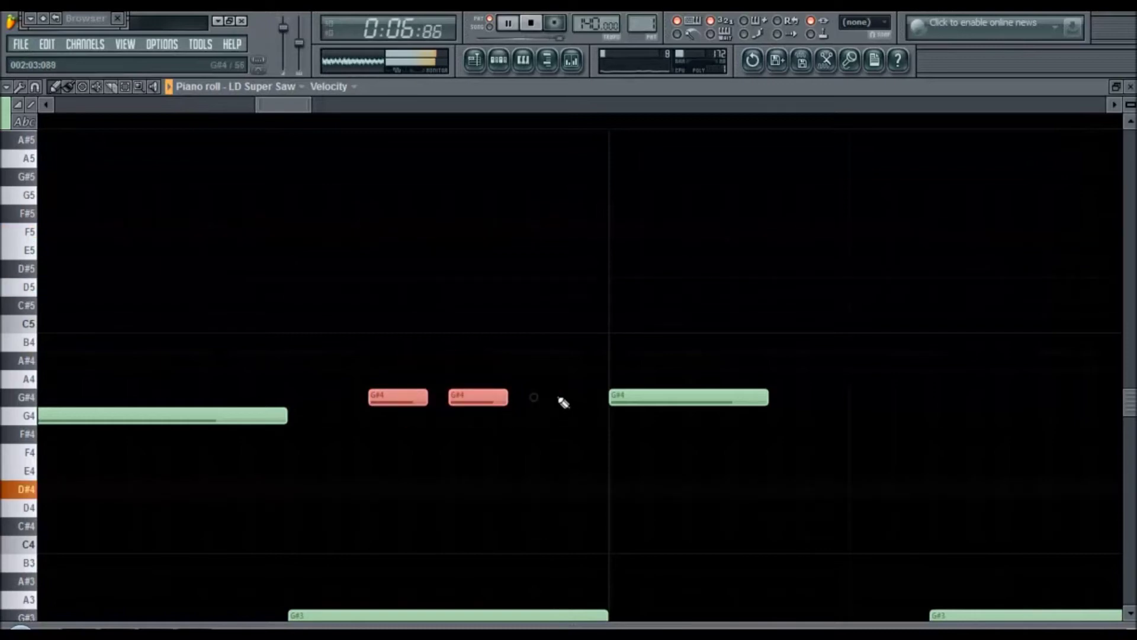
{"action": "left_click_drag", "start_coordinate": [538, 397], "coordinate": [598, 413]}
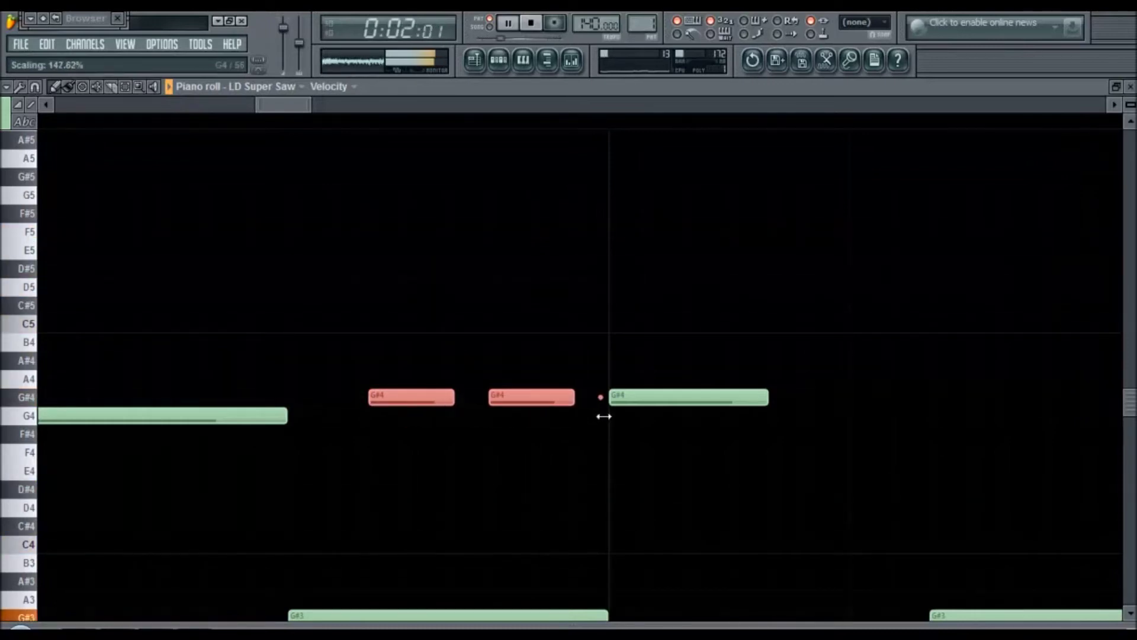
Set the piano roll's note snapping to 1/6 step.
{"action": "scroll", "coordinate": [552, 421], "scroll_direction": "down", "scroll_amount": 3}
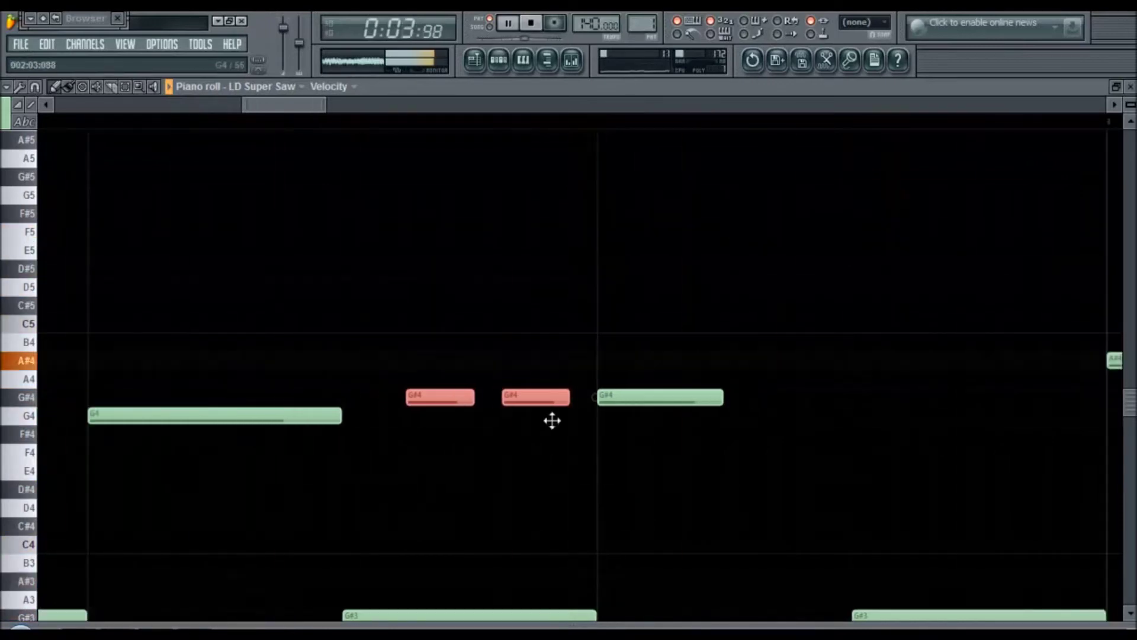
{"action": "scroll", "coordinate": [558, 427], "scroll_direction": "down", "scroll_amount": 1}
{"action": "left_click", "coordinate": [34, 86]}
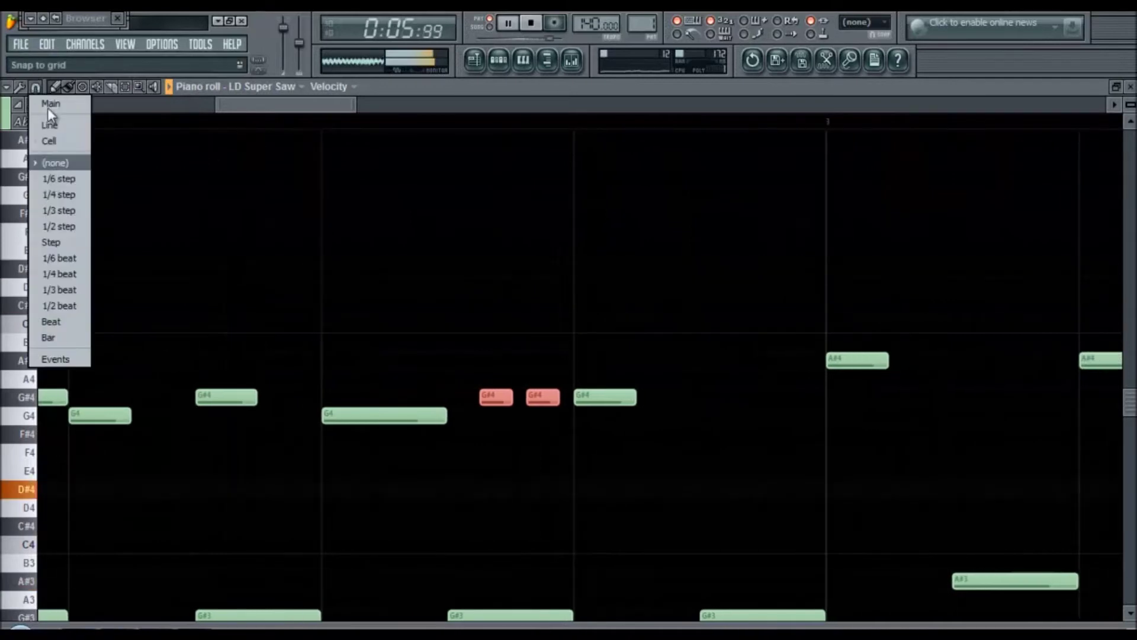
{"action": "left_click", "coordinate": [59, 183]}
Lengthen the G#4 on the second bar's fourth beat to half a beat and add a quarter-beat G4 at the bar's end.
{"action": "left_click_drag", "start_coordinate": [264, 106], "coordinate": [284, 147]}
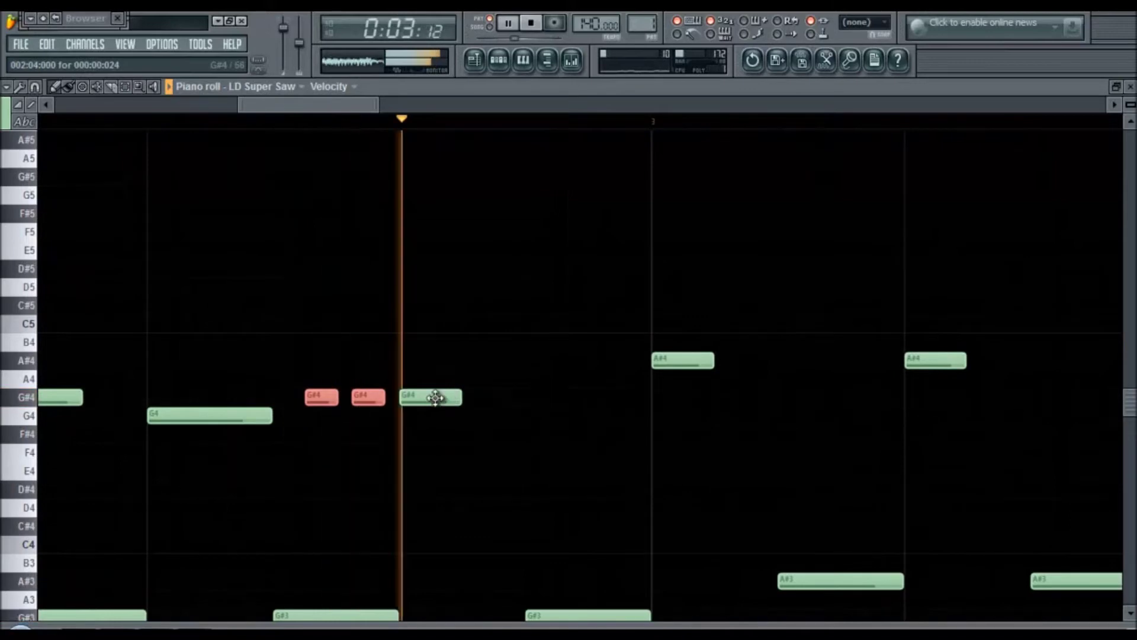
{"action": "scroll", "coordinate": [434, 396], "scroll_direction": "down", "scroll_amount": 2}
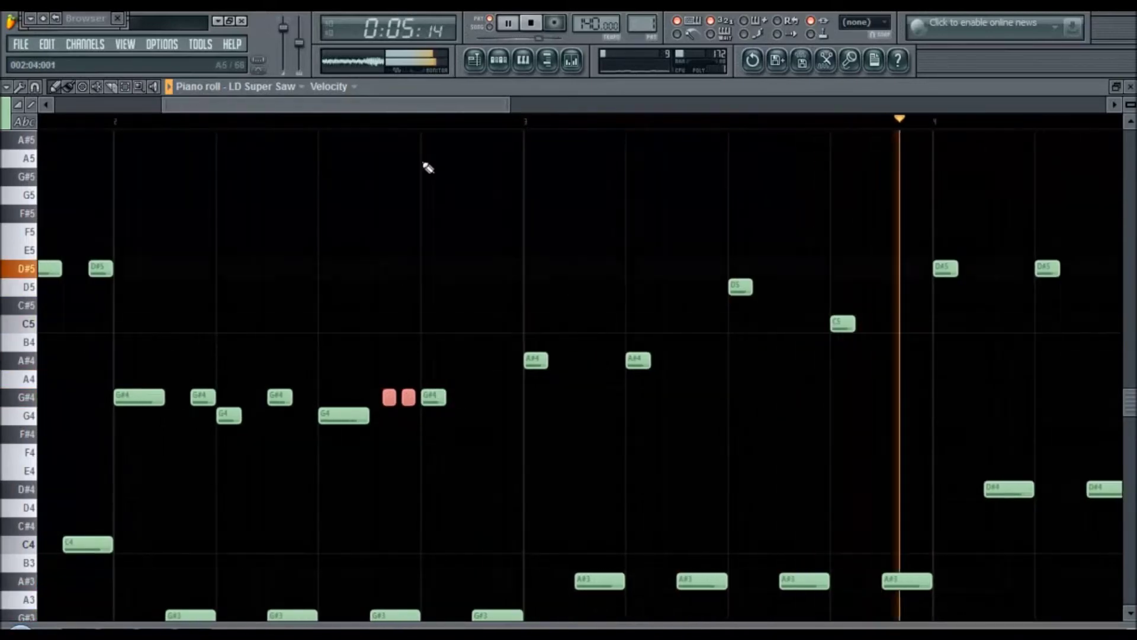
{"action": "left_click_drag", "start_coordinate": [470, 107], "coordinate": [326, 135]}
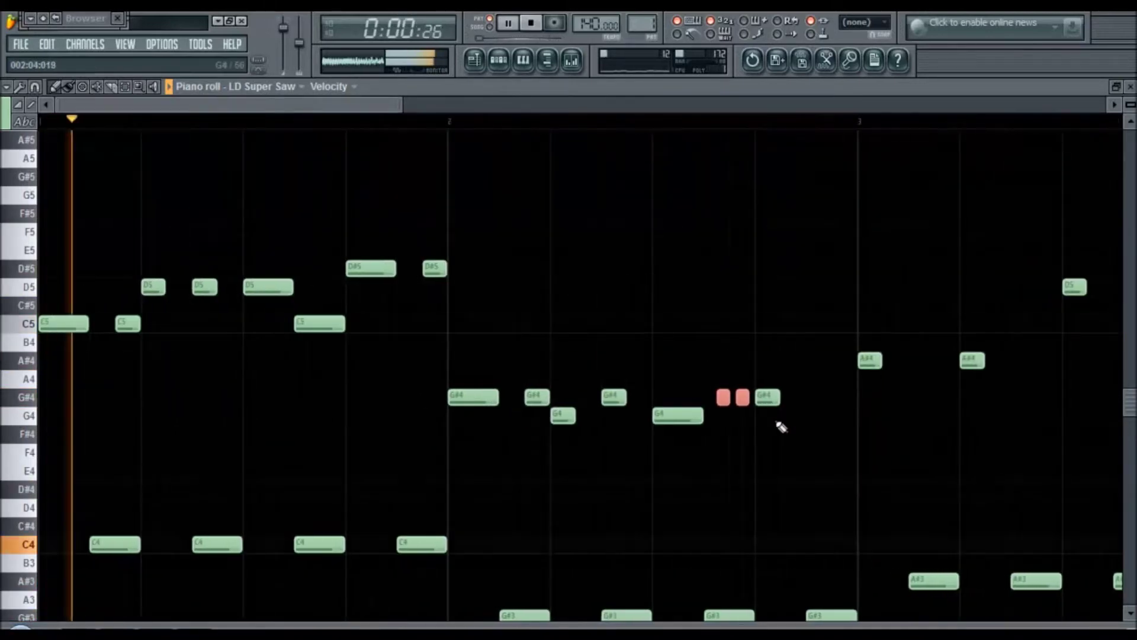
{"action": "left_click_drag", "start_coordinate": [773, 400], "coordinate": [802, 411]}
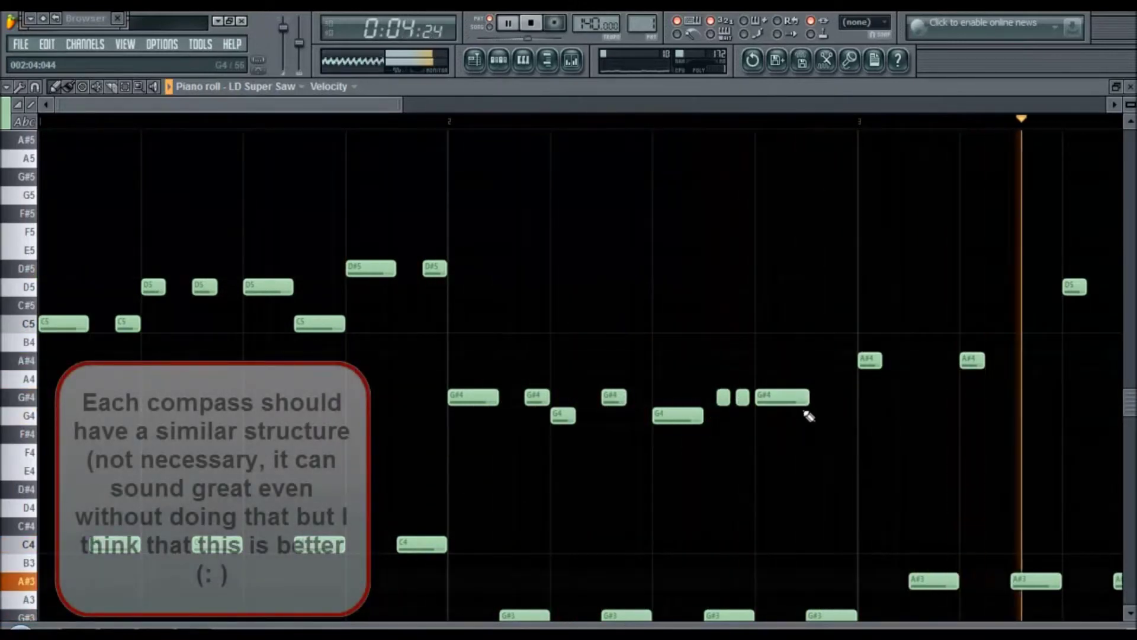
{"action": "left_click", "coordinate": [804, 415]}
{"action": "right_click", "coordinate": [812, 420]}
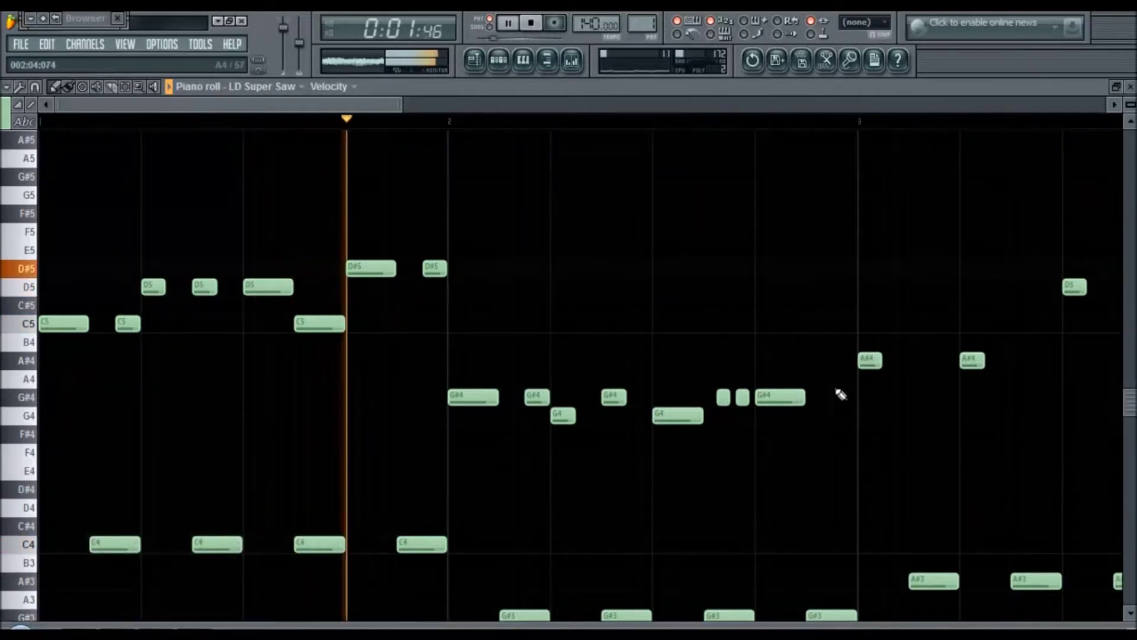
{"action": "left_click", "coordinate": [843, 416]}
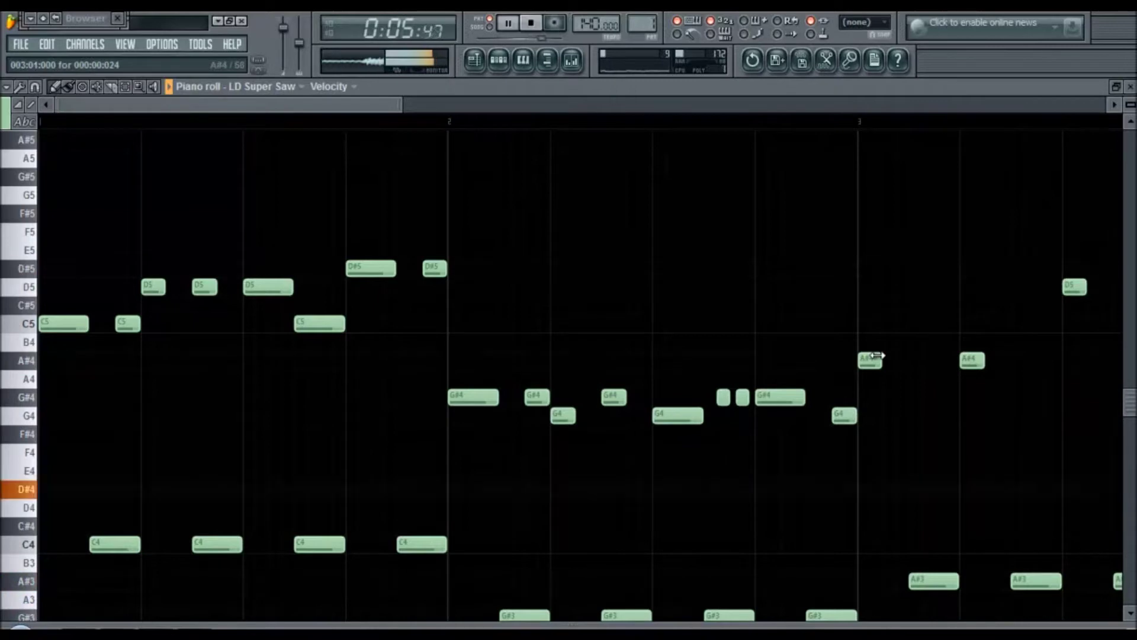
Lengthen the third bar's opening A#4 to half a beat and add a quarter-beat G4 just before its second beat.
{"action": "left_click_drag", "start_coordinate": [912, 374], "coordinate": [904, 374]}
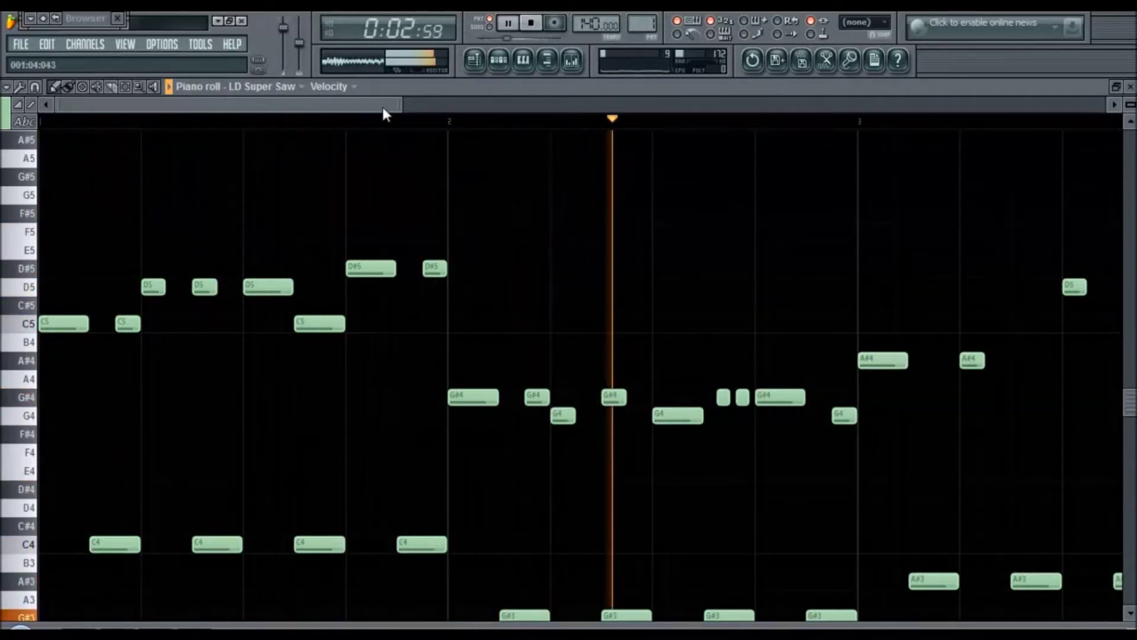
{"action": "left_click", "coordinate": [642, 421]}
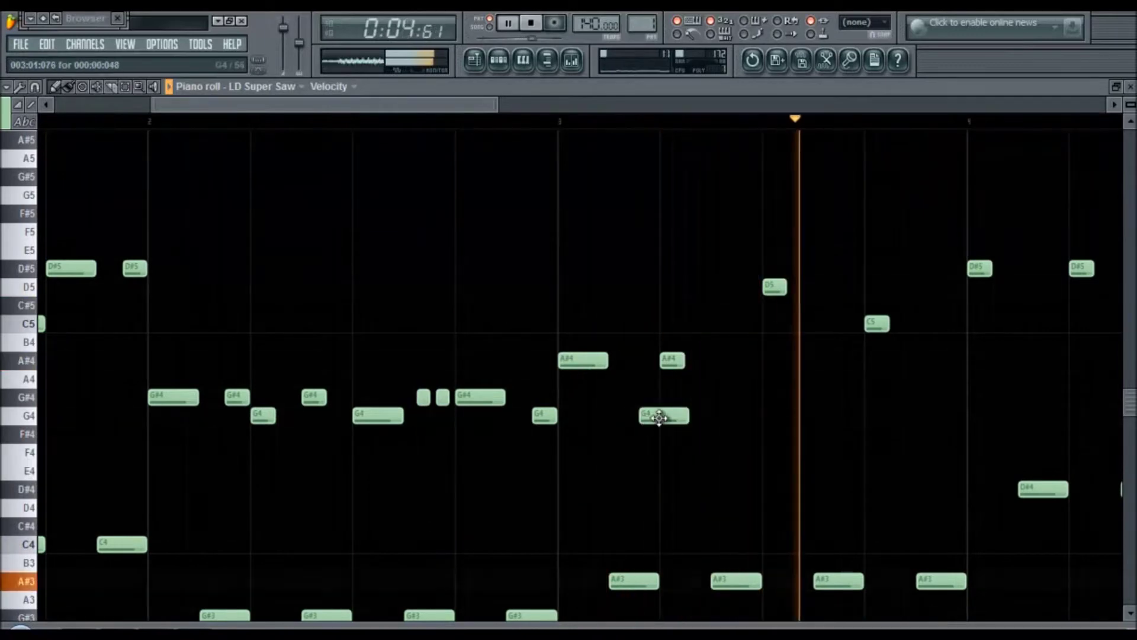
{"action": "left_click_drag", "start_coordinate": [688, 416], "coordinate": [664, 416]}
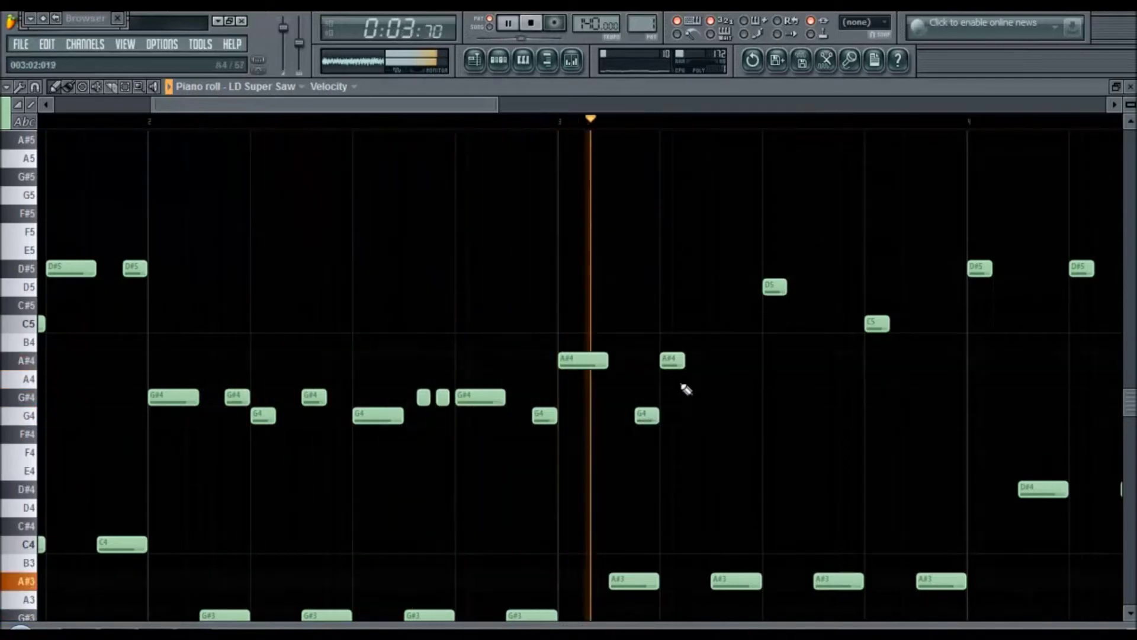
Add a half-beat C5, a quarter-beat D5 and a half-beat C5 on the off-beats following the third bar's second, third and fourth beats.
{"action": "key", "text": "space"}
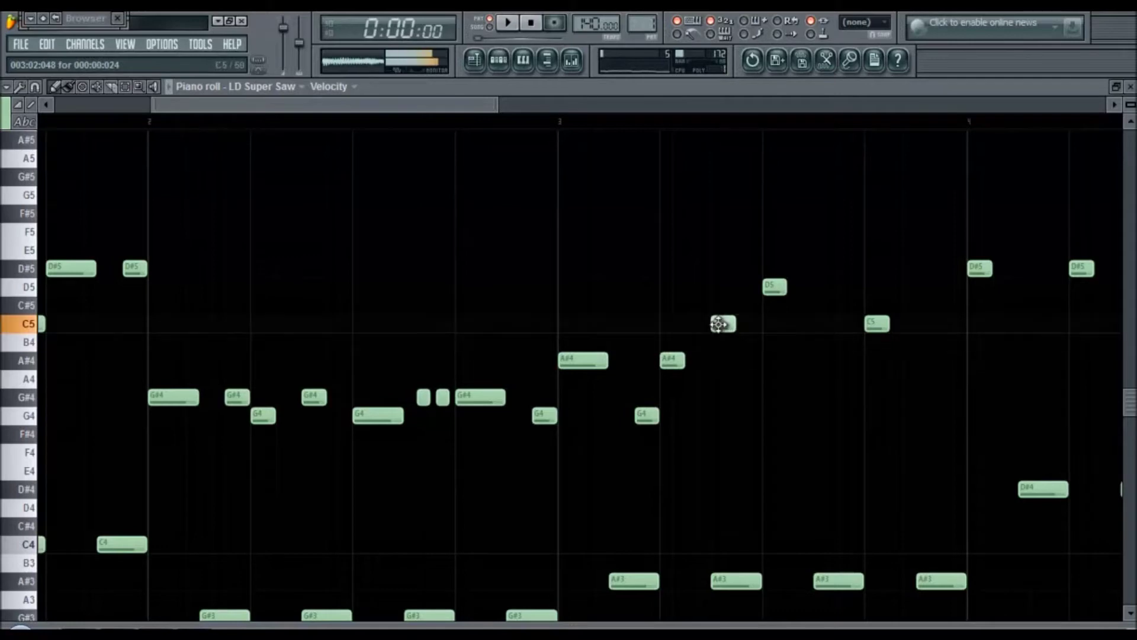
{"action": "key", "text": "space"}
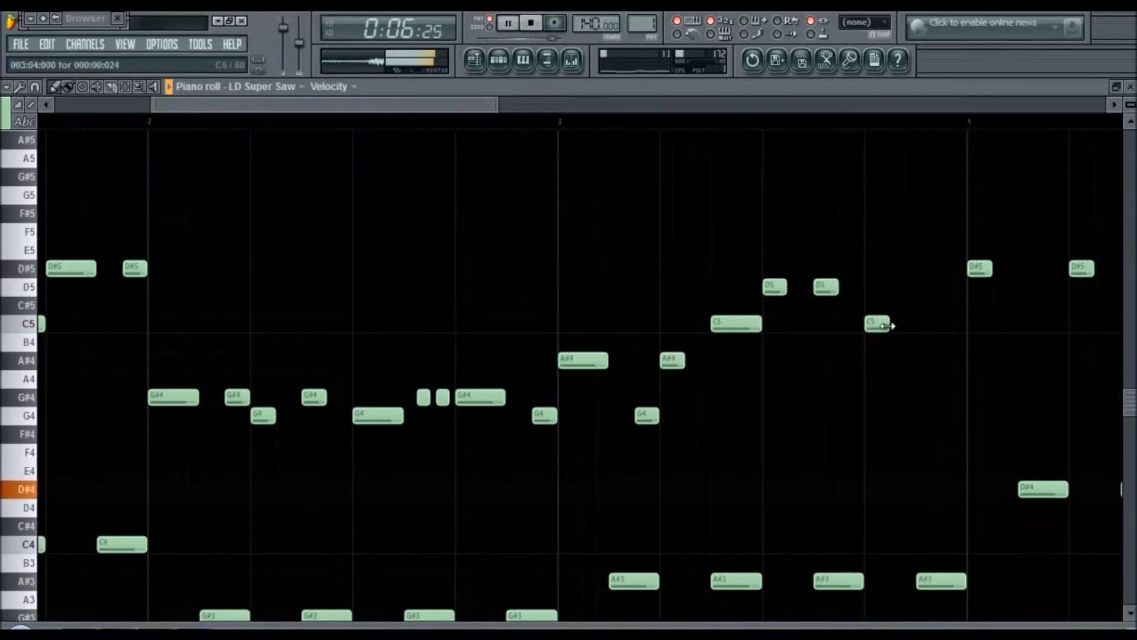
{"action": "left_click_drag", "start_coordinate": [934, 329], "coordinate": [954, 327]}
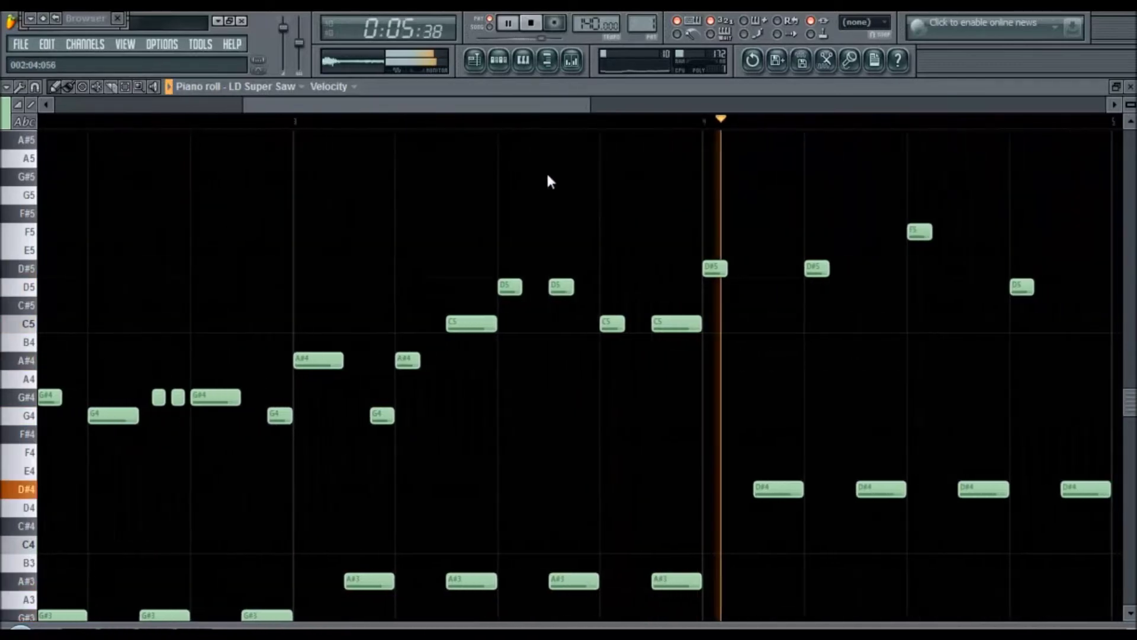
Lengthen the fourth bar's opening D#5 to half a beat and add quarter-beat C5, D#5 and F5 notes around its second and third beats.
{"action": "left_click_drag", "start_coordinate": [506, 267], "coordinate": [527, 280]}
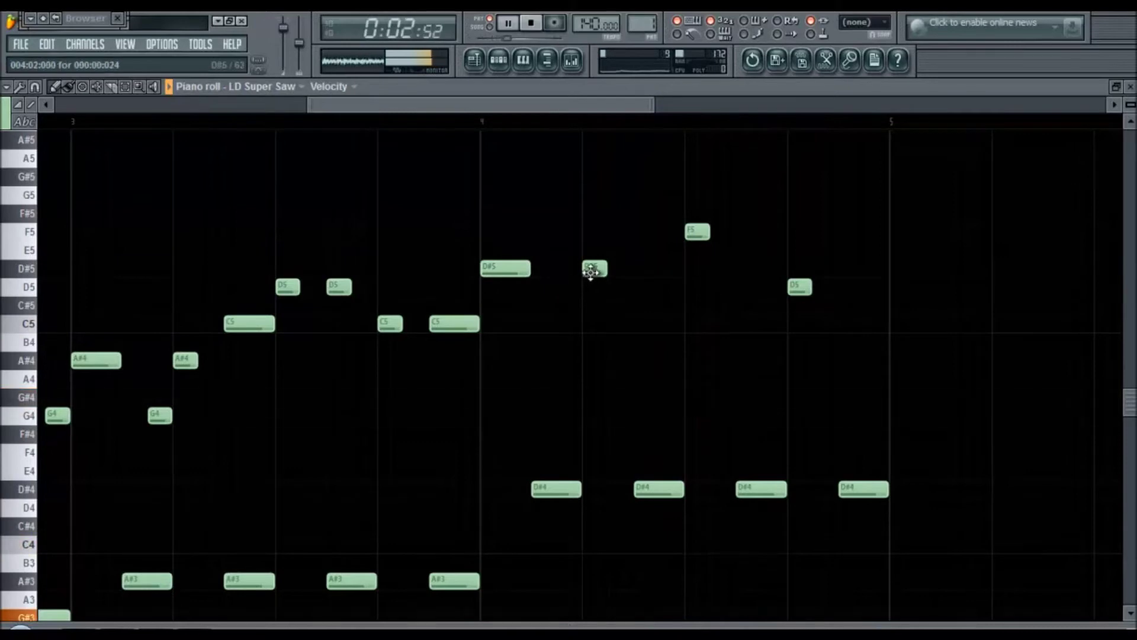
{"action": "left_click_drag", "start_coordinate": [564, 321], "coordinate": [564, 338]}
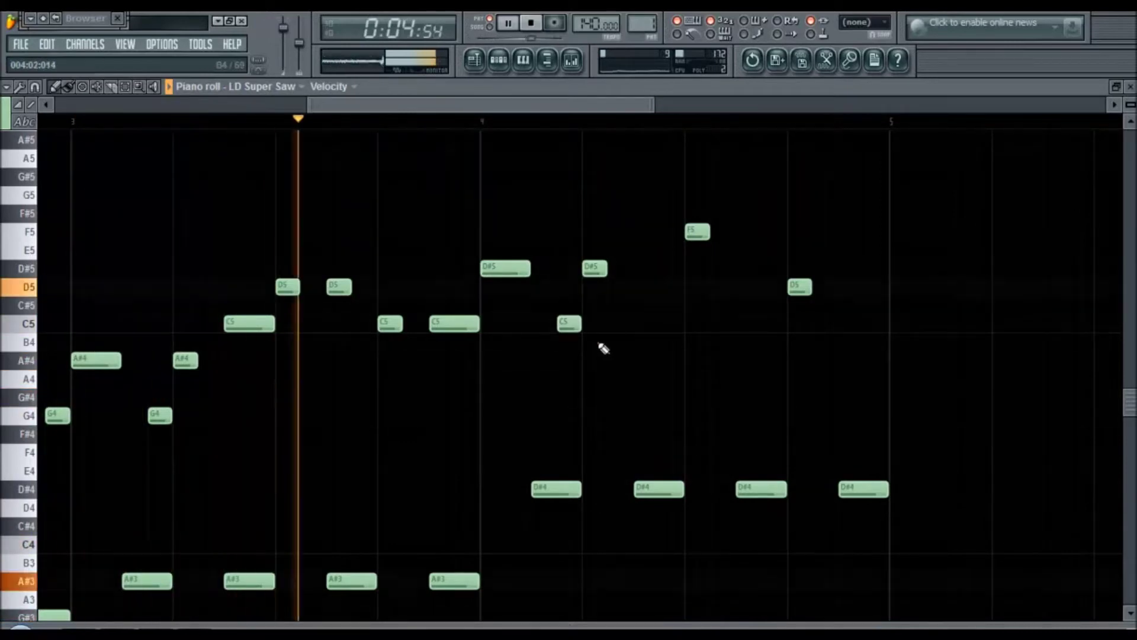
{"action": "left_click", "coordinate": [639, 271]}
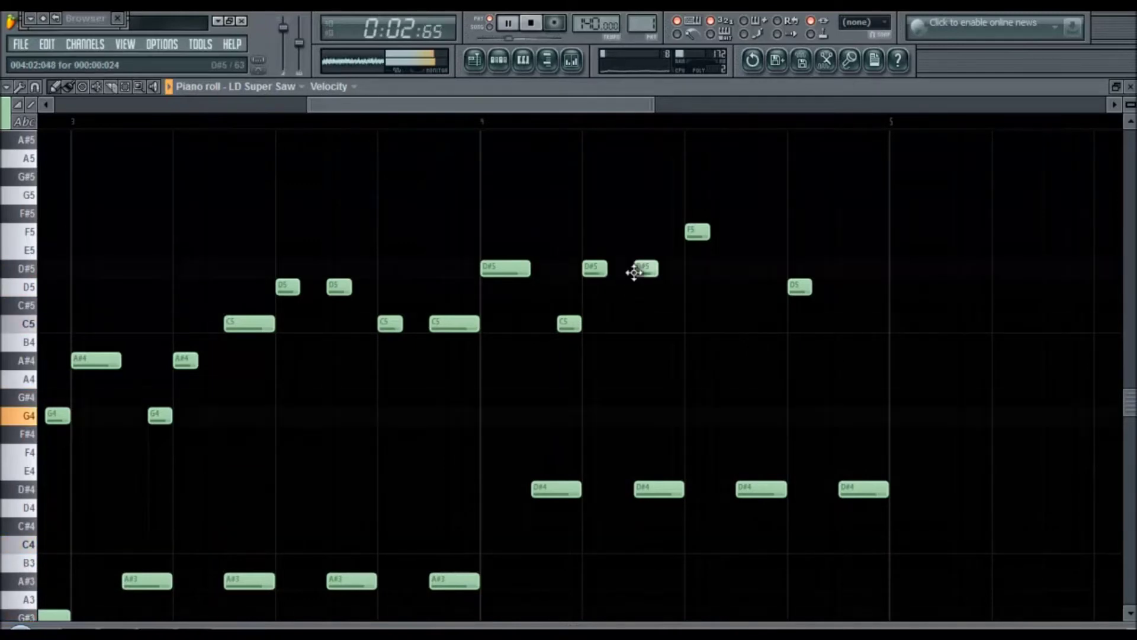
{"action": "left_click", "coordinate": [748, 233]}
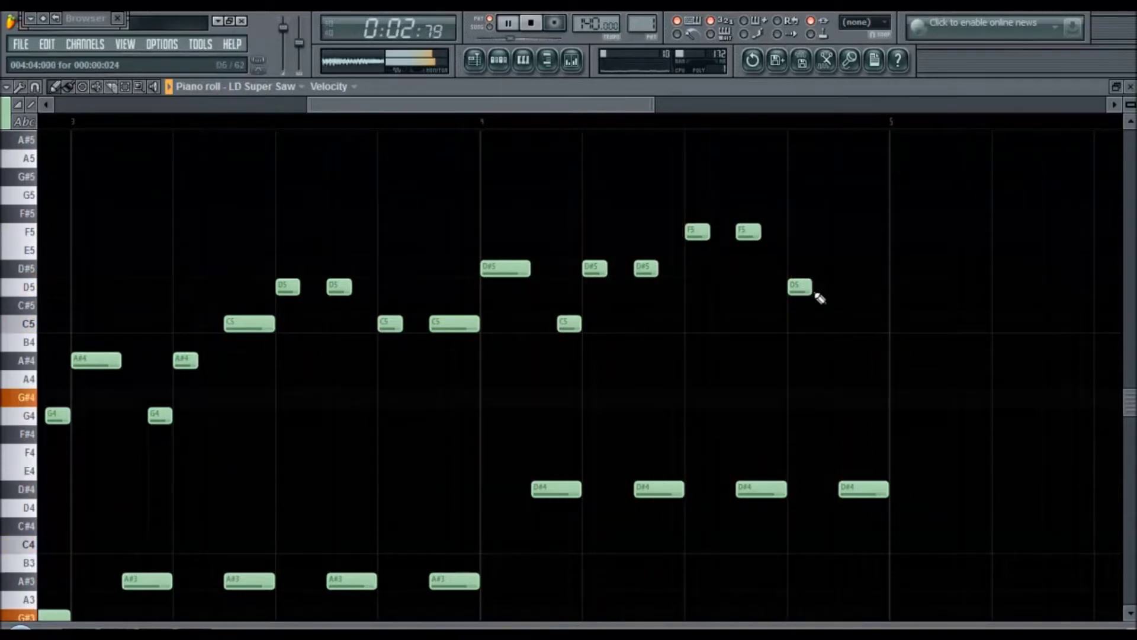
Add quarter-beat F5 and G#5 notes in the fourth bar's last beat, with the G#5 ending exactly at the bar's end.
{"action": "left_click", "coordinate": [832, 233]}
{"action": "left_click", "coordinate": [874, 179]}
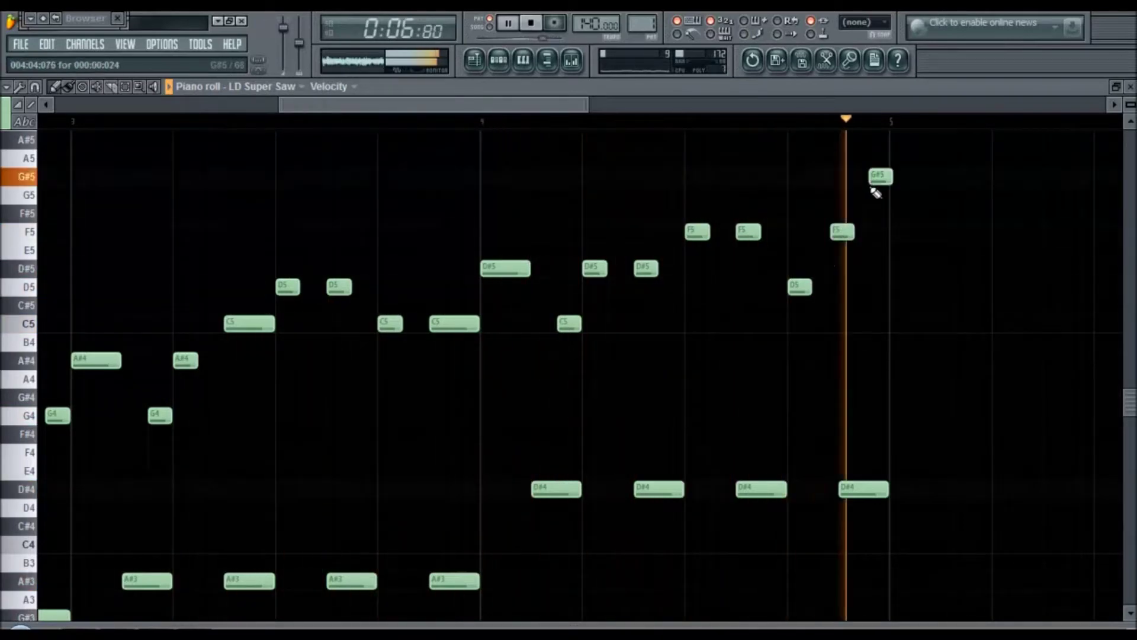
{"action": "left_click_drag", "start_coordinate": [875, 183], "coordinate": [869, 184]}
{"action": "key", "text": "space"}
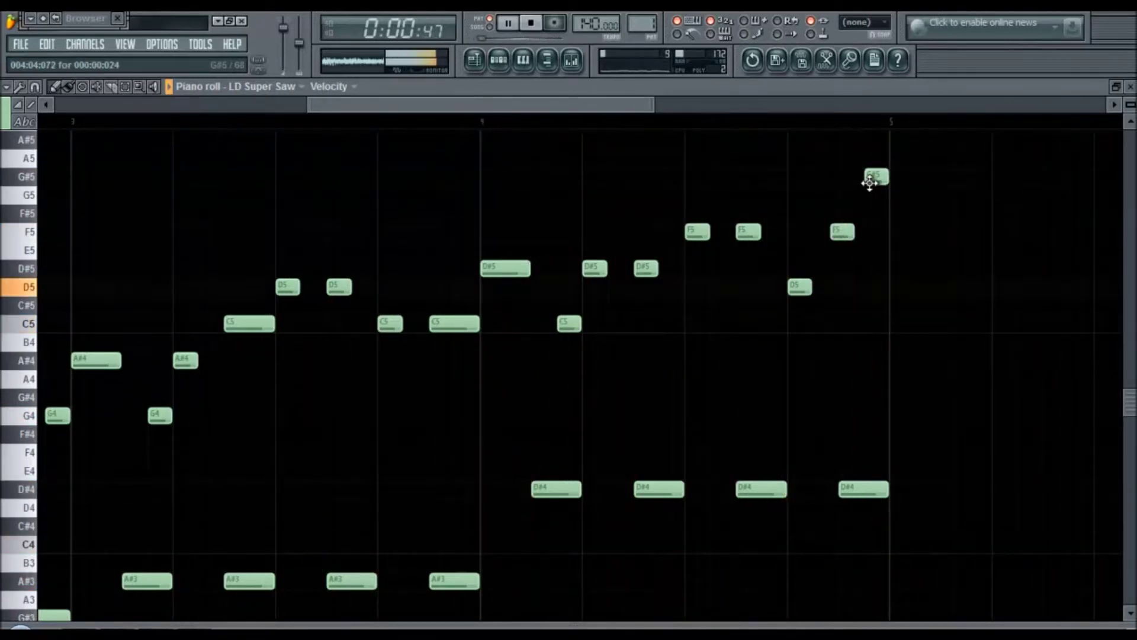
Lengthen the D5 and F5 in the fourth bar's last beat to 36 ticks each, back to back, and stop playback.
{"action": "left_click", "coordinate": [465, 120]}
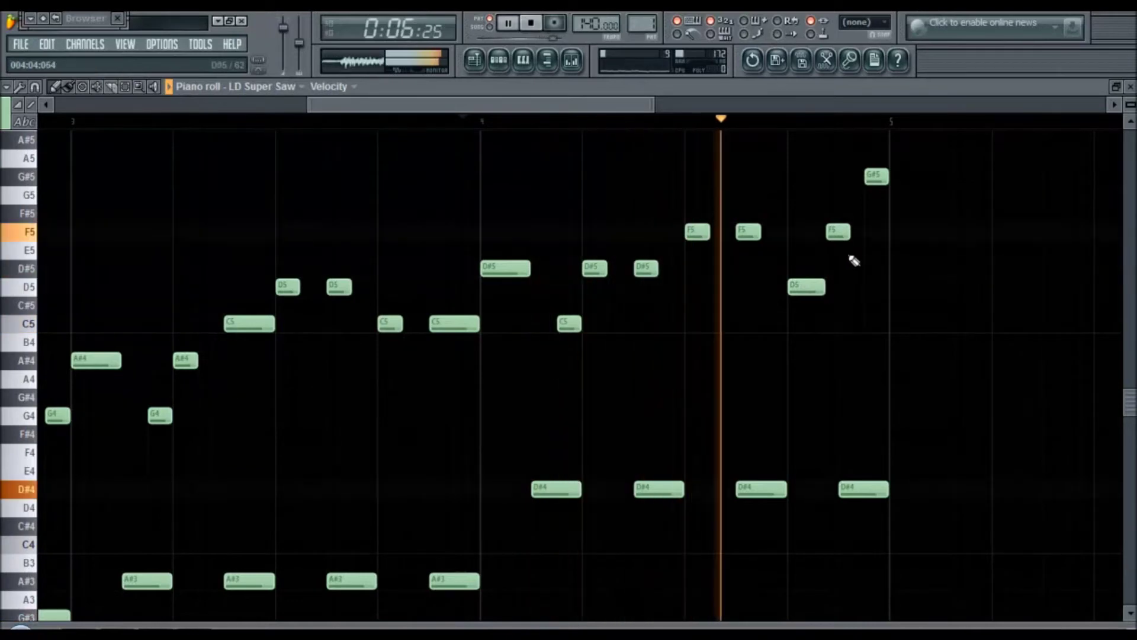
{"action": "left_click_drag", "start_coordinate": [850, 238], "coordinate": [859, 240]}
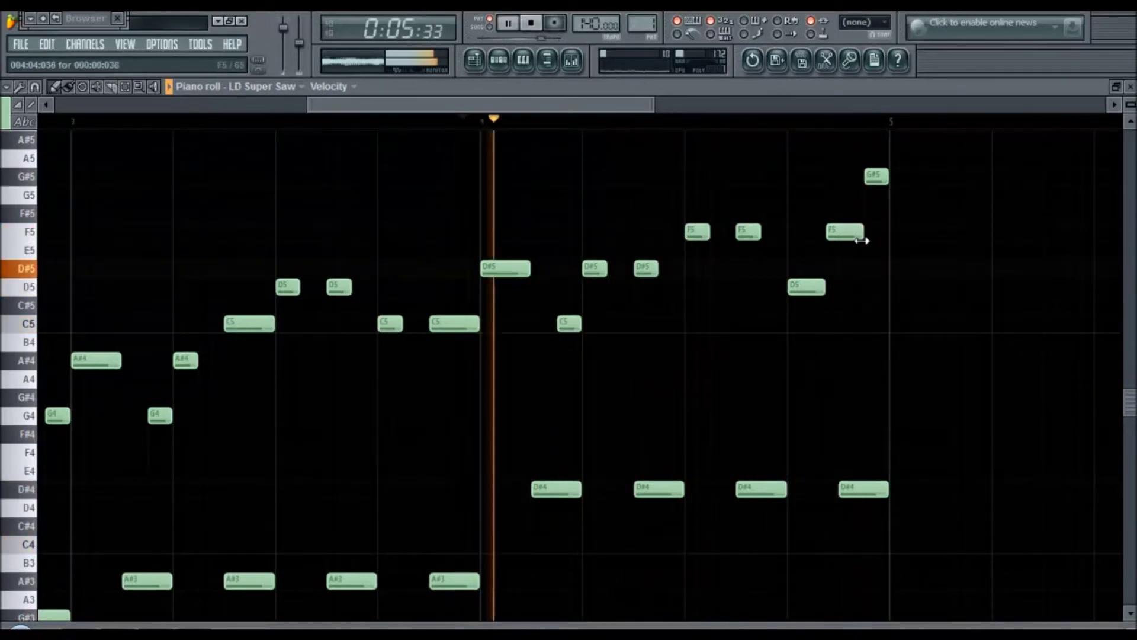
{"action": "scroll", "coordinate": [863, 239], "scroll_direction": "up", "scroll_amount": 3}
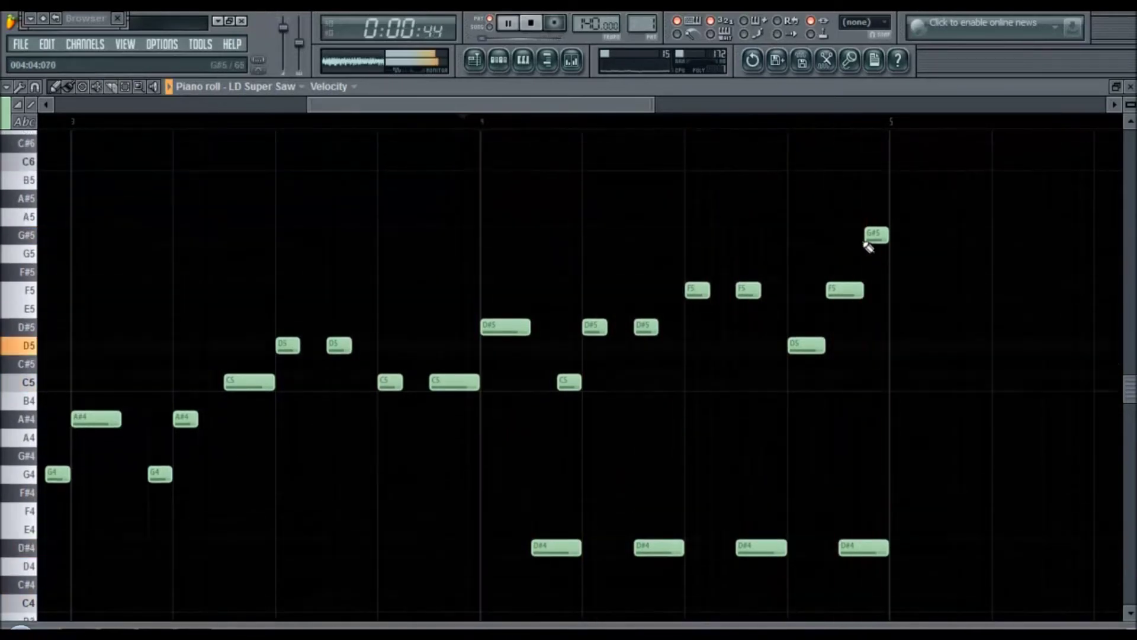
{"action": "scroll", "coordinate": [801, 281], "scroll_direction": "down", "scroll_amount": 2}
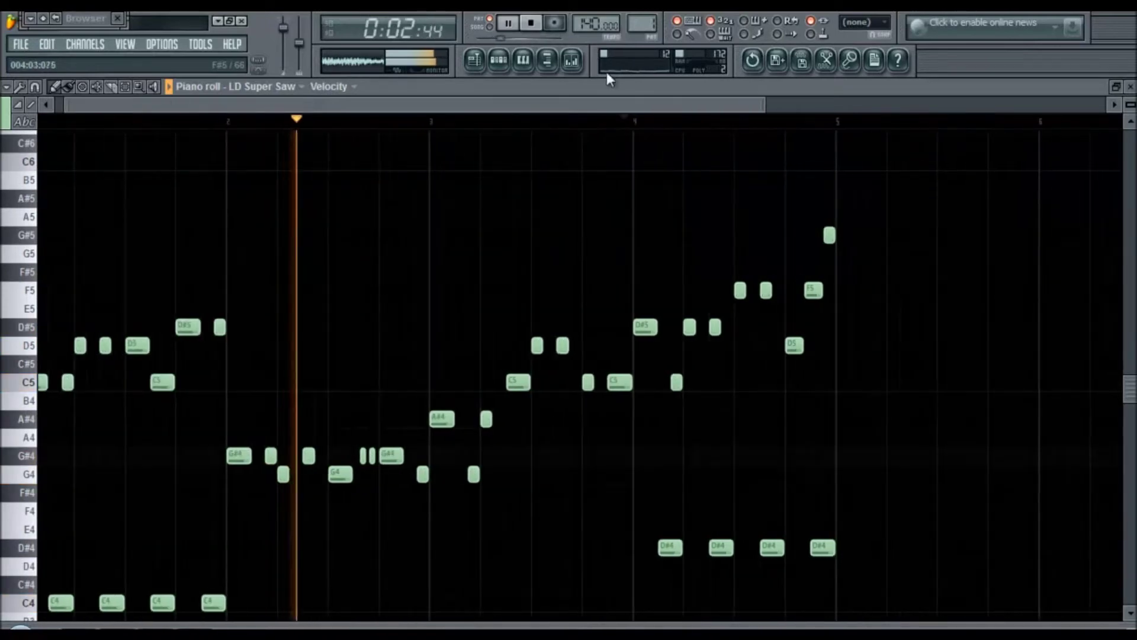
{"action": "left_click", "coordinate": [531, 23]}
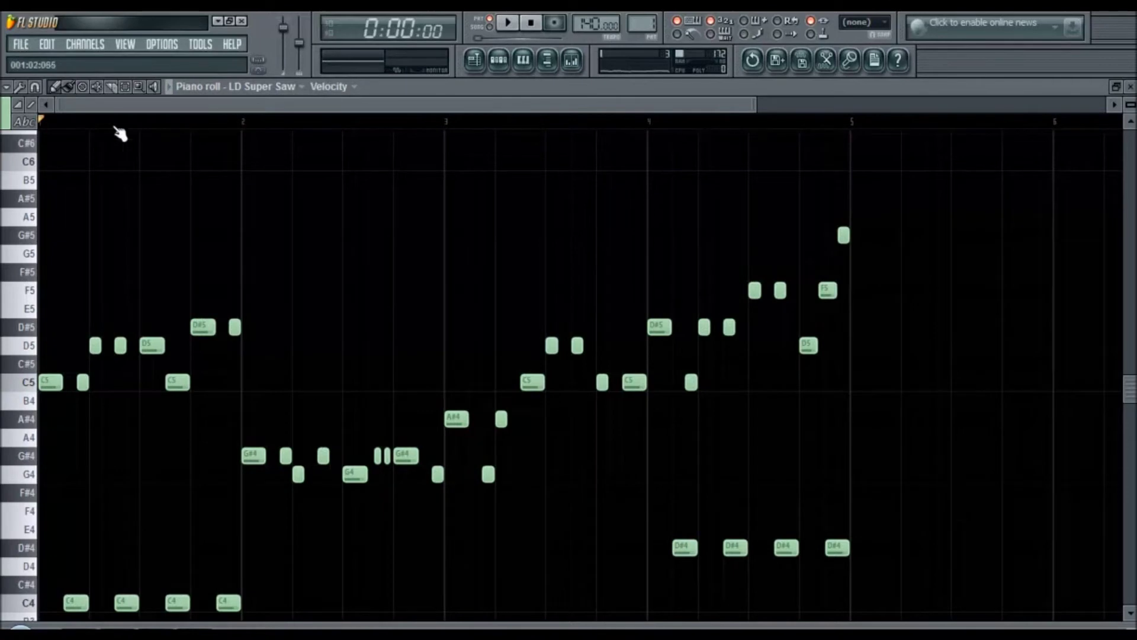
Browse the sample library's packs and recent files for kick, snare and hi-hat samples.
{"action": "left_click", "coordinate": [547, 59]}
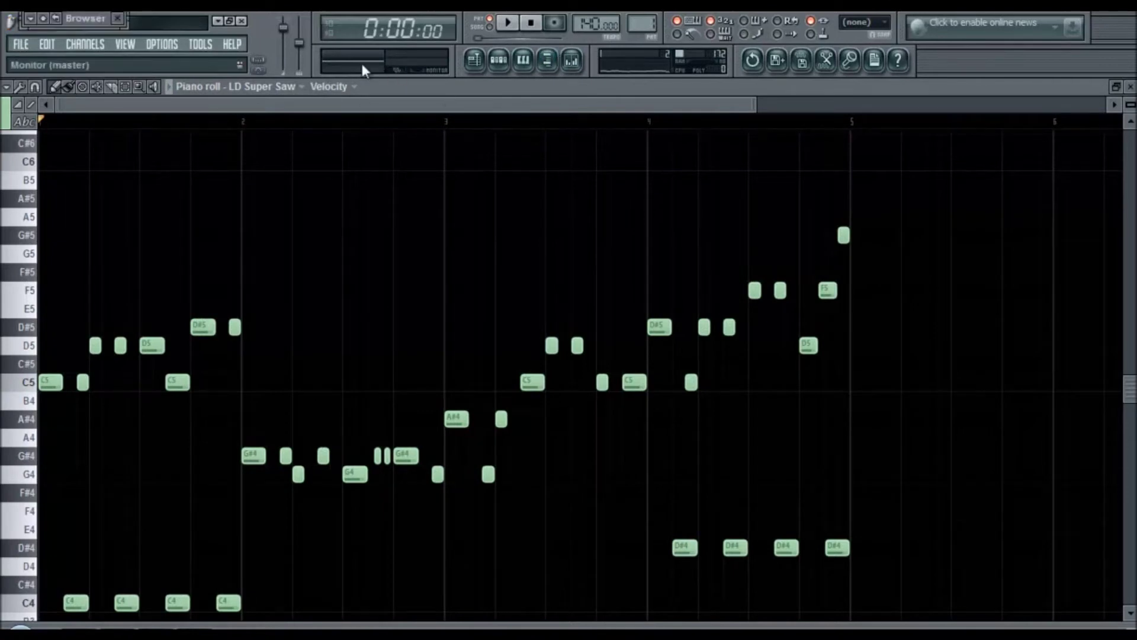
{"action": "double_click", "coordinate": [96, 16]}
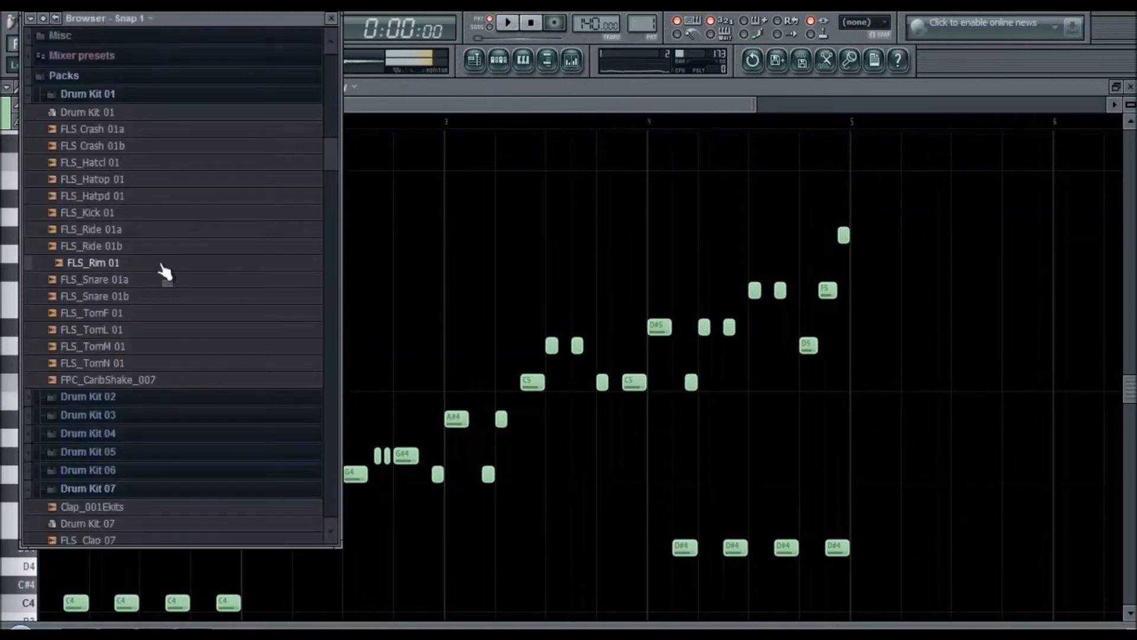
{"action": "scroll", "coordinate": [164, 279], "scroll_direction": "down", "scroll_amount": 20}
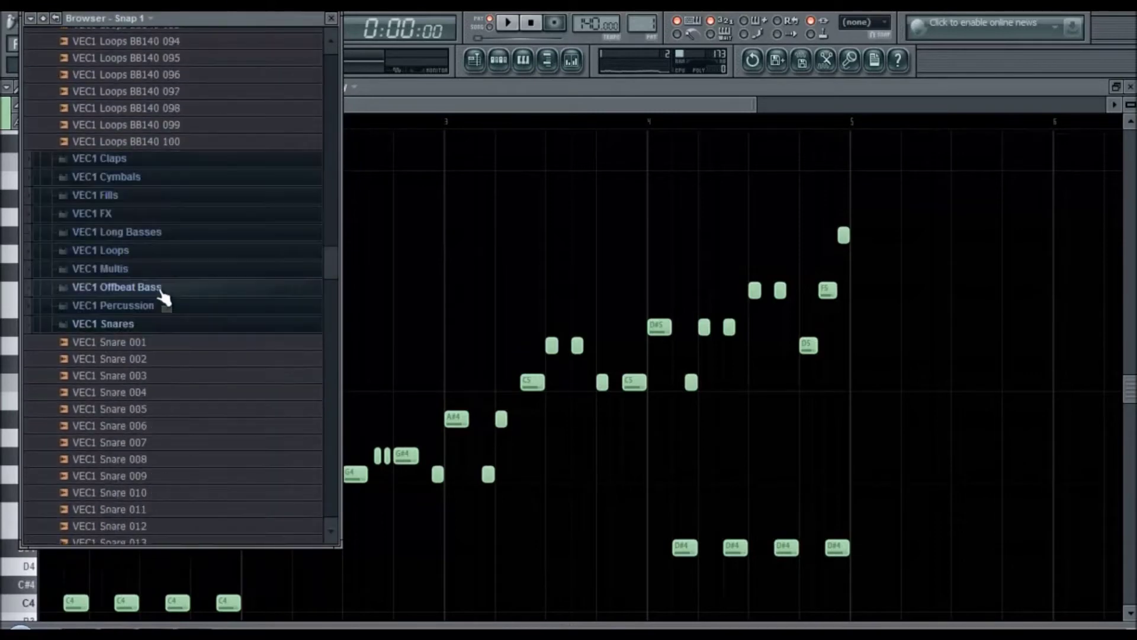
{"action": "scroll", "coordinate": [165, 299], "scroll_direction": "down", "scroll_amount": 15}
{"action": "scroll", "coordinate": [165, 305], "scroll_direction": "up", "scroll_amount": 5}
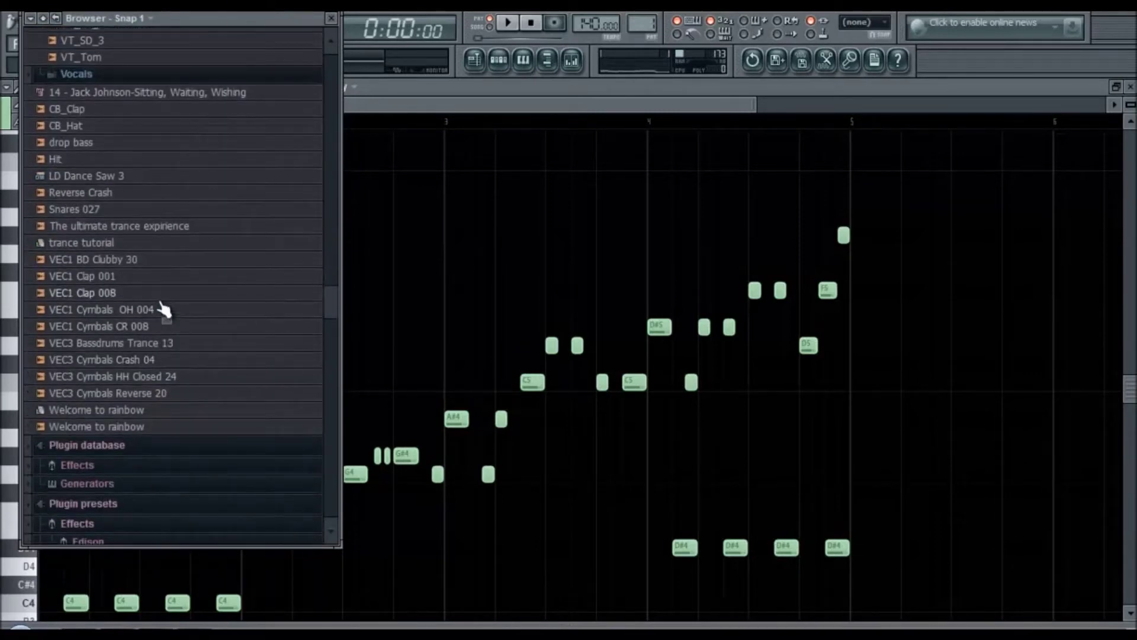
{"action": "scroll", "coordinate": [165, 308], "scroll_direction": "up", "scroll_amount": 9}
{"action": "scroll", "coordinate": [164, 308], "scroll_direction": "down", "scroll_amount": 13}
{"action": "scroll", "coordinate": [161, 303], "scroll_direction": "down", "scroll_amount": 5}
{"action": "scroll", "coordinate": [158, 303], "scroll_direction": "up", "scroll_amount": 6}
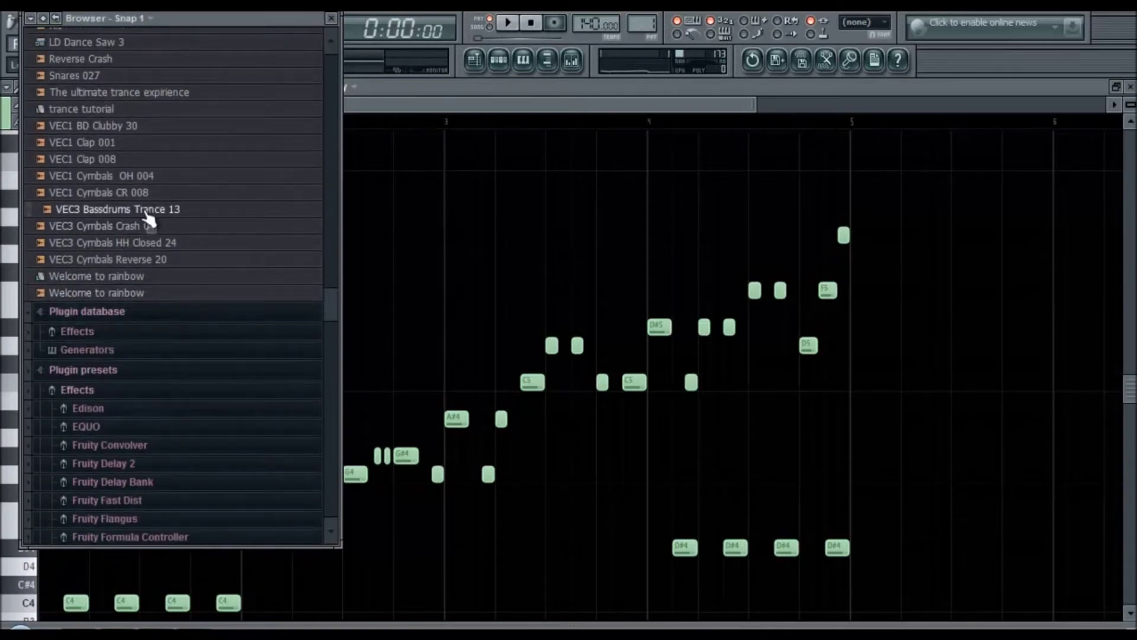
{"action": "scroll", "coordinate": [148, 219], "scroll_direction": "up", "scroll_amount": 20}
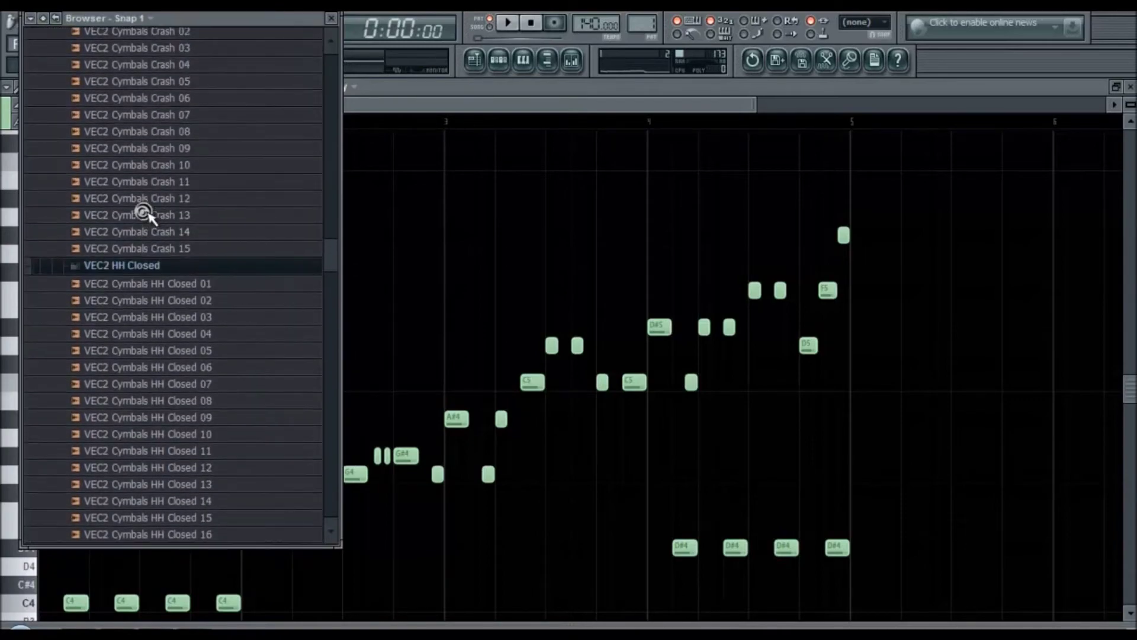
{"action": "scroll", "coordinate": [149, 220], "scroll_direction": "up", "scroll_amount": 20}
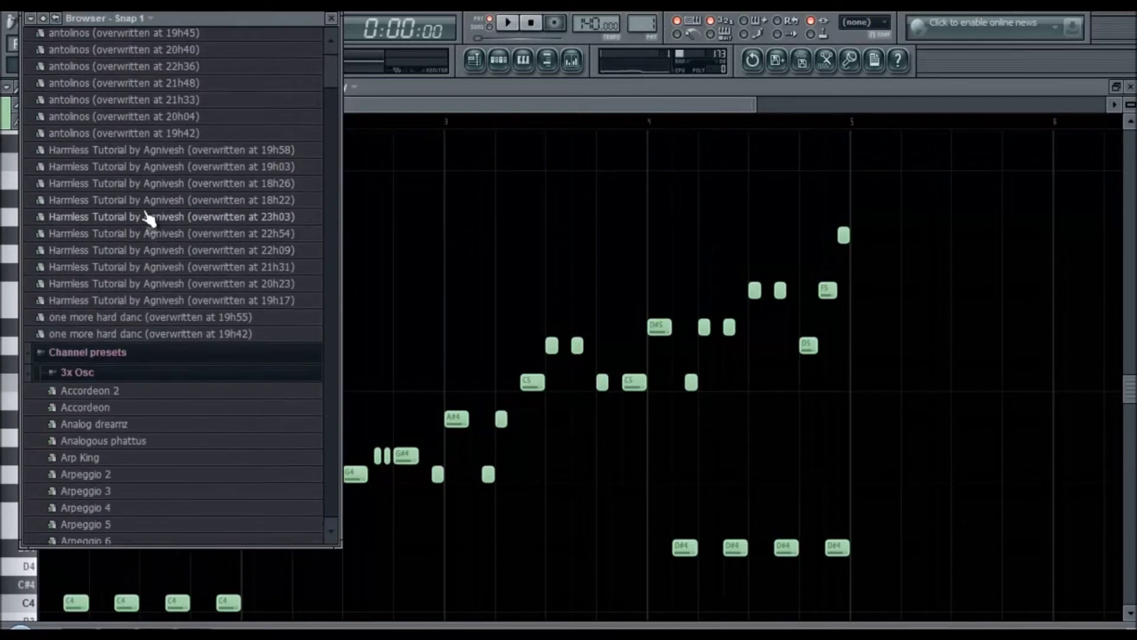
{"action": "scroll", "coordinate": [150, 219], "scroll_direction": "down", "scroll_amount": 20}
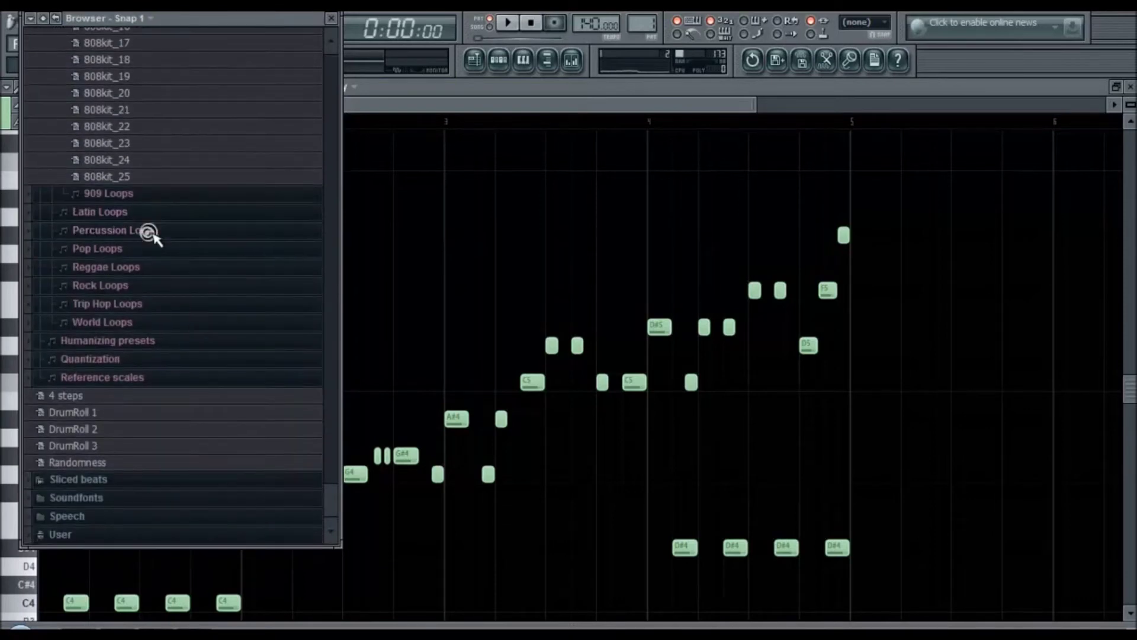
{"action": "scroll", "coordinate": [151, 236], "scroll_direction": "up", "scroll_amount": 5}
{"action": "scroll", "coordinate": [149, 234], "scroll_direction": "up", "scroll_amount": 15}
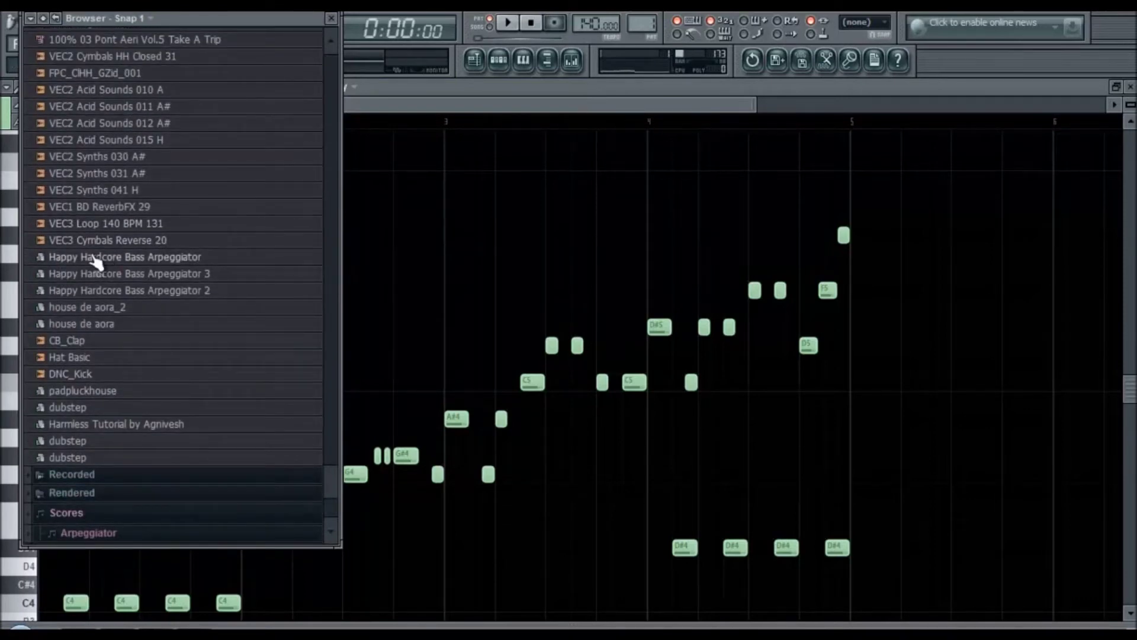
{"action": "scroll", "coordinate": [168, 242], "scroll_direction": "up", "scroll_amount": 20}
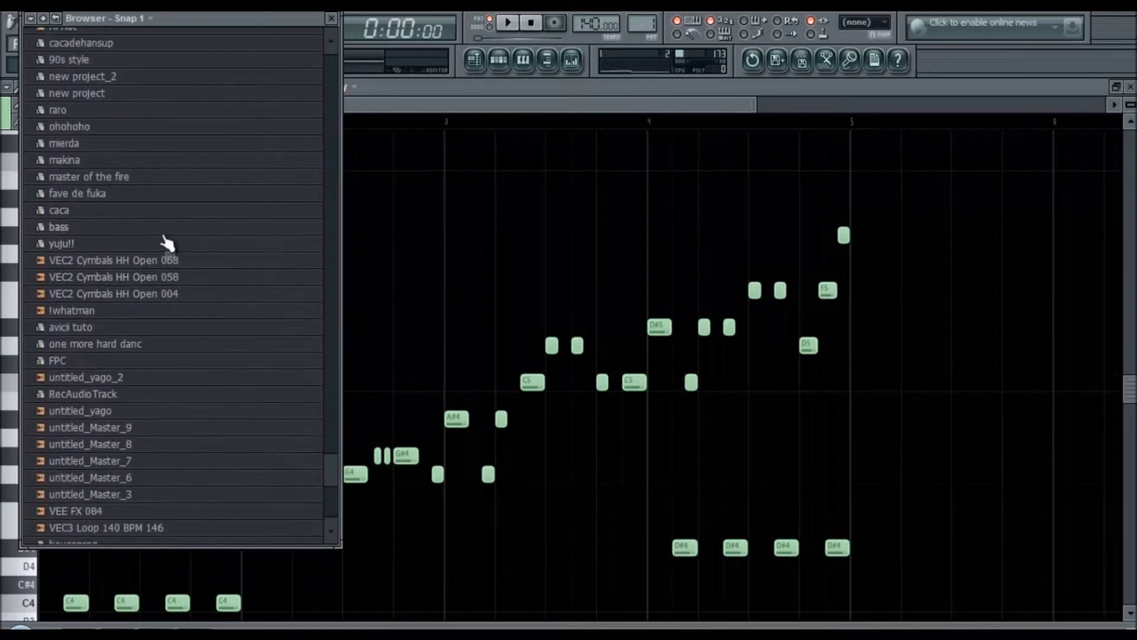
{"action": "scroll", "coordinate": [164, 238], "scroll_direction": "up", "scroll_amount": 10}
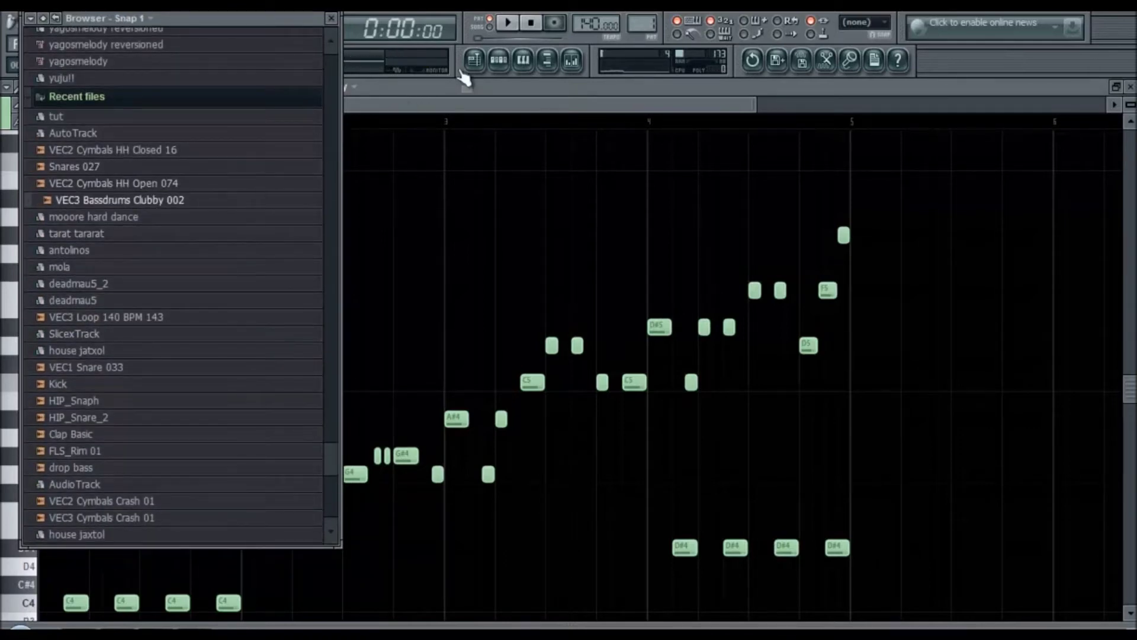
Add VEC3 Bassdrums Clubby 002, Snares 027, VEC2 Cymbals HH Closed 16 and VEC2 Cymbals HH Open 074 as channels in Pattern 1.
{"action": "left_click", "coordinate": [498, 61]}
{"action": "left_click_drag", "start_coordinate": [417, 268], "coordinate": [560, 123]}
{"action": "left_click_drag", "start_coordinate": [216, 204], "coordinate": [472, 180]}
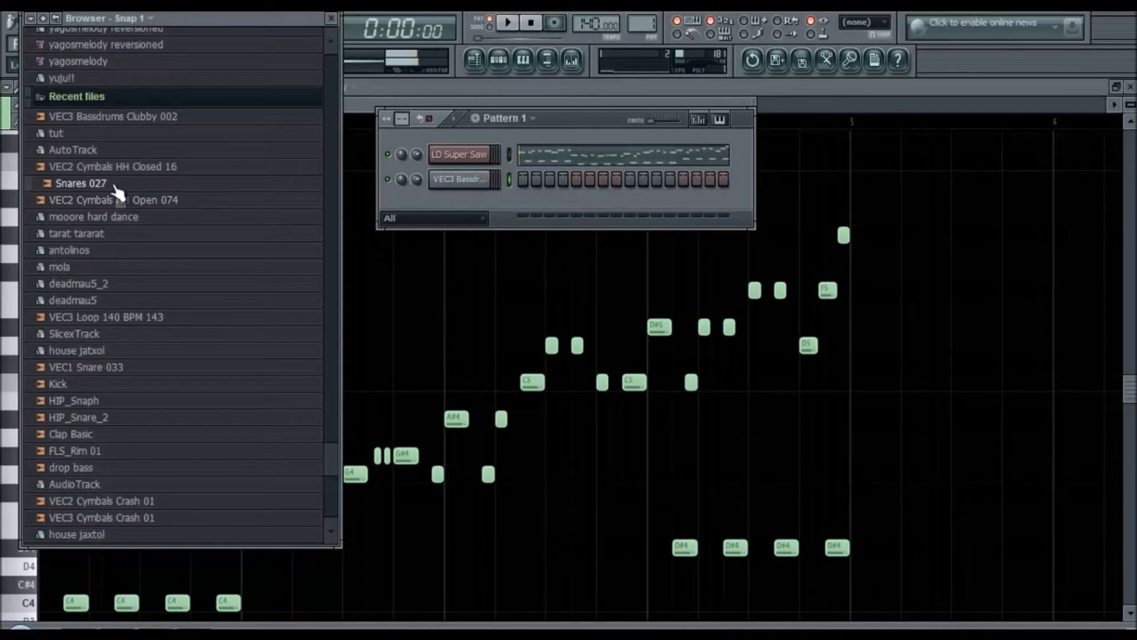
{"action": "left_click_drag", "start_coordinate": [117, 191], "coordinate": [441, 204]}
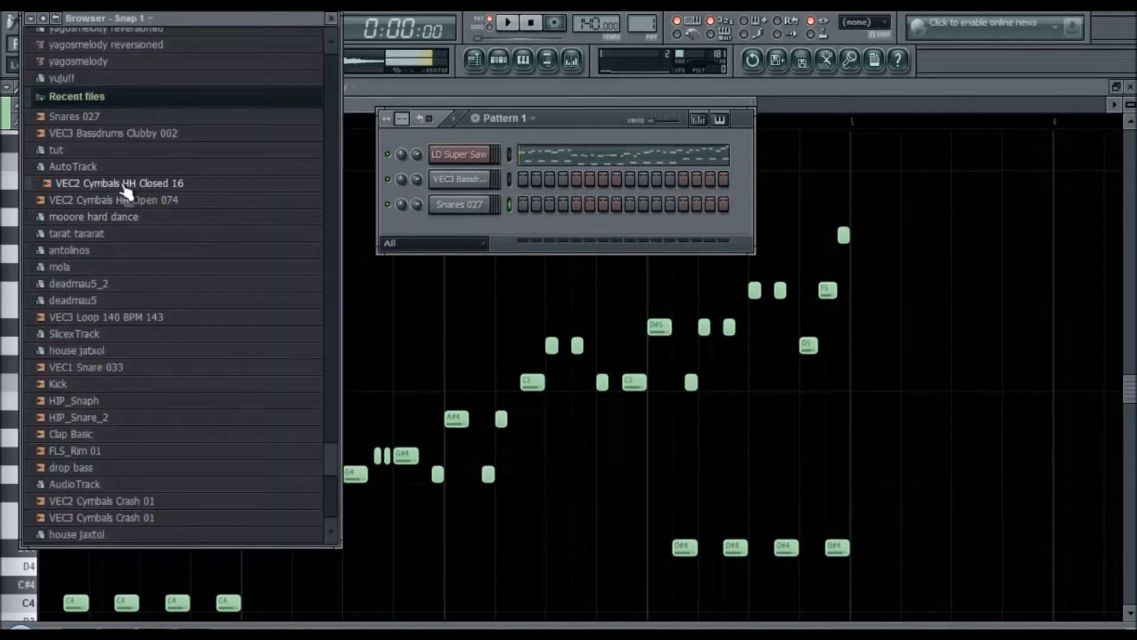
{"action": "left_click_drag", "start_coordinate": [127, 189], "coordinate": [447, 240]}
{"action": "left_click_drag", "start_coordinate": [147, 205], "coordinate": [470, 226]}
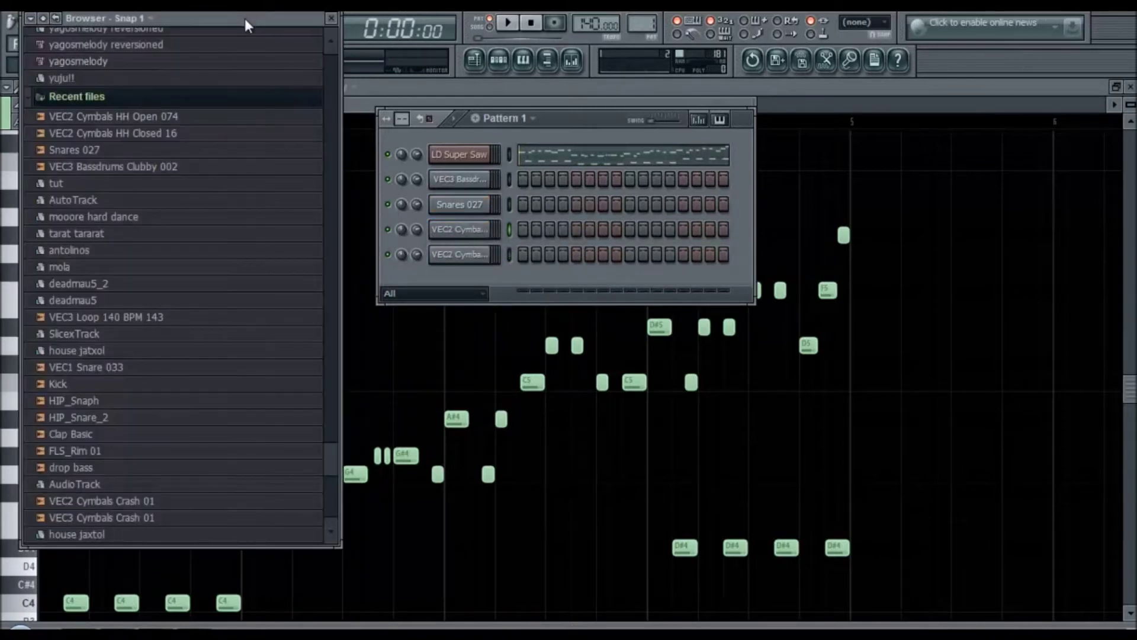
Place the VEC3 bassdrum on steps 1, 5, 9 and 13 and start playback.
{"action": "left_click", "coordinate": [629, 179]}
{"action": "left_click", "coordinate": [683, 179]}
{"action": "key", "text": "space"}
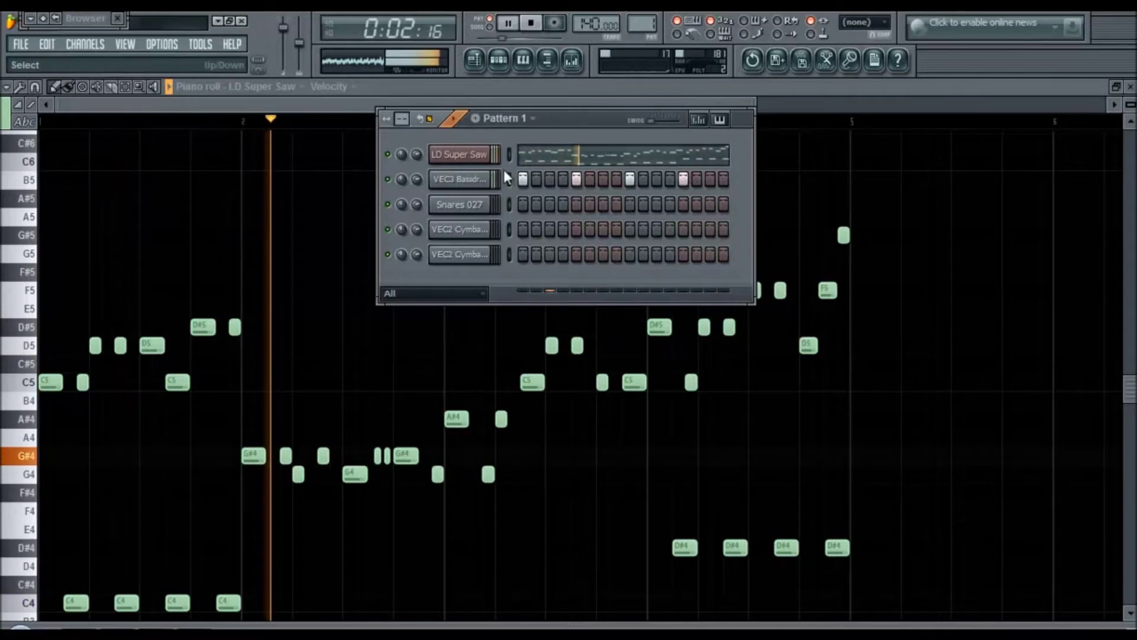
Set the project tempo to 180 BPM.
{"action": "right_click", "coordinate": [591, 22]}
{"action": "left_click", "coordinate": [765, 183]}
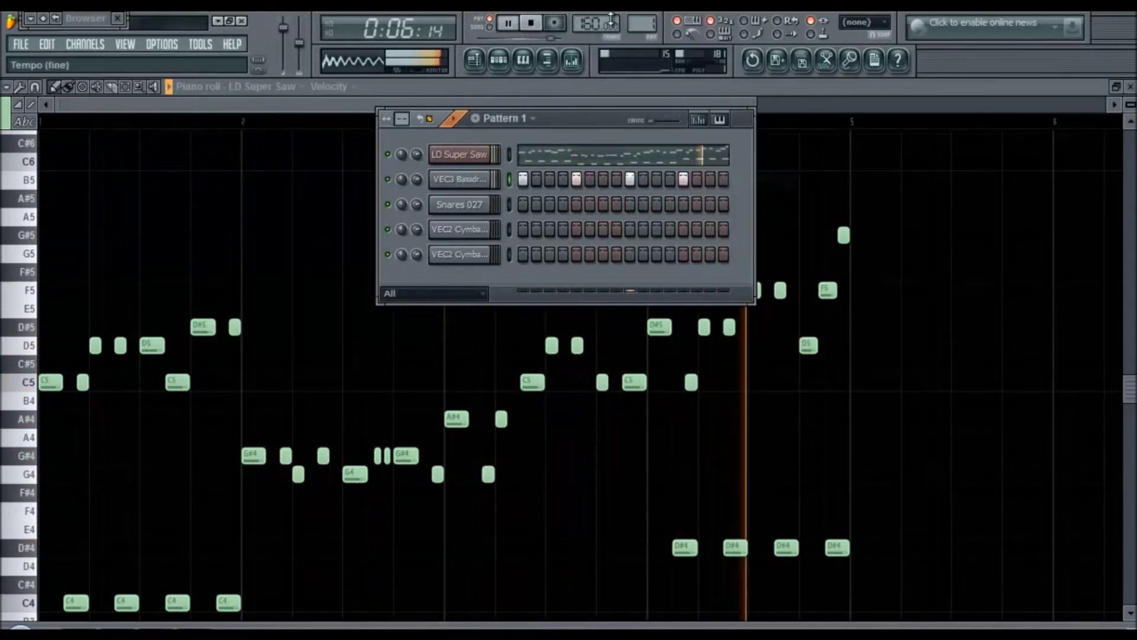
{"action": "left_click_drag", "start_coordinate": [604, 540], "coordinate": [603, 543]}
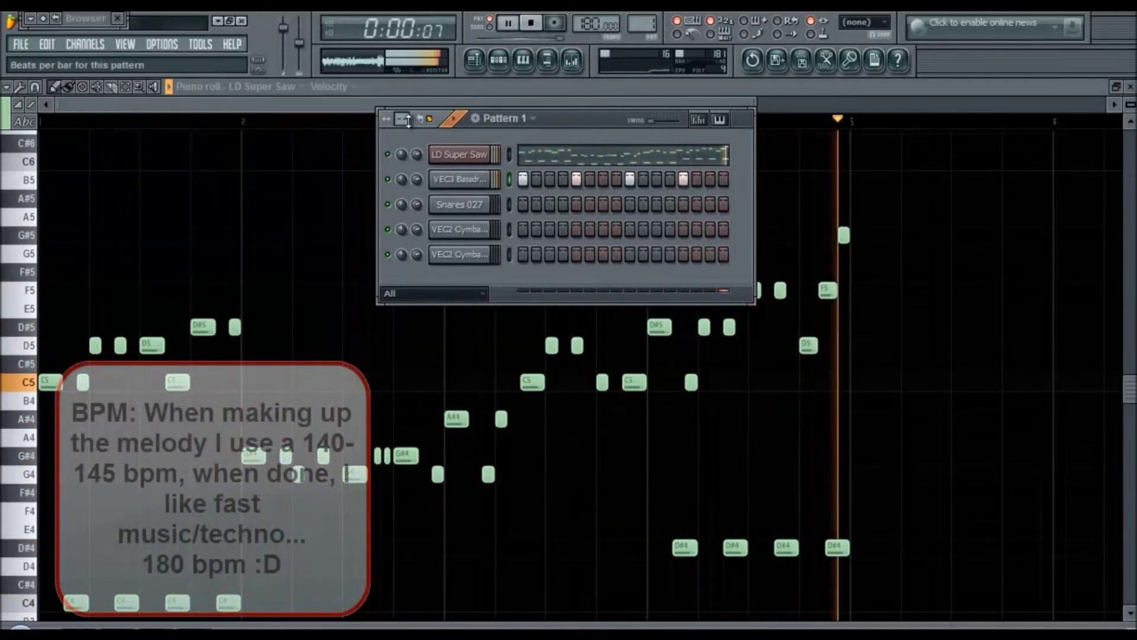
In the LD Super Saw piano roll, lower the fourth bar's last F5 to E5 and its closing G#5 to F#5.
{"action": "right_click", "coordinate": [446, 156]}
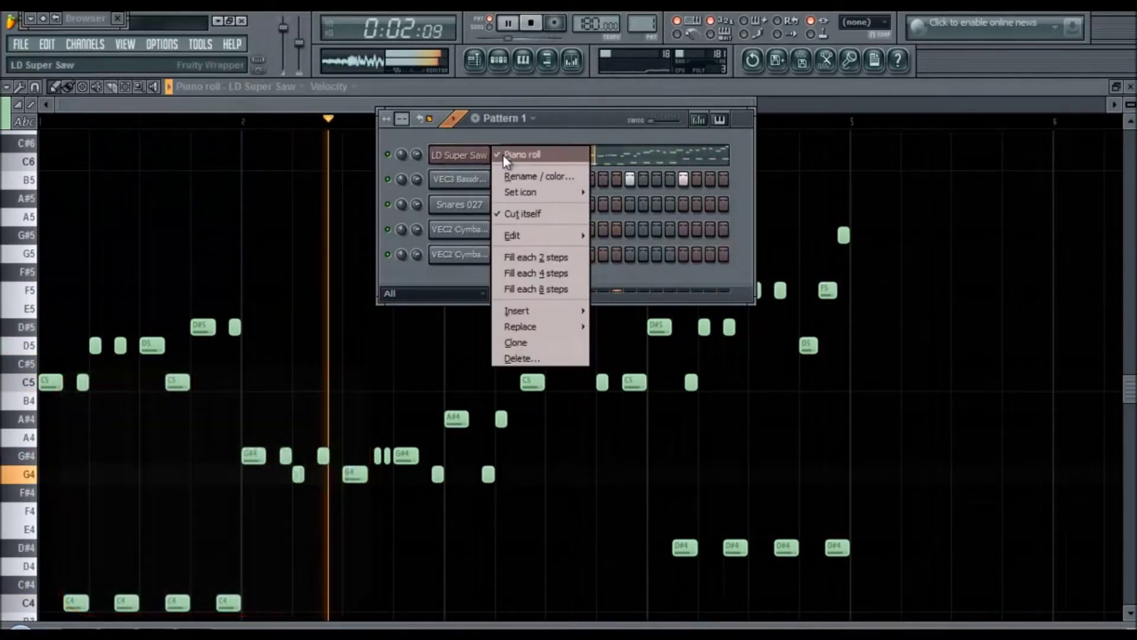
{"action": "left_click", "coordinate": [503, 155]}
{"action": "right_click", "coordinate": [472, 156]}
{"action": "left_click", "coordinate": [506, 155]}
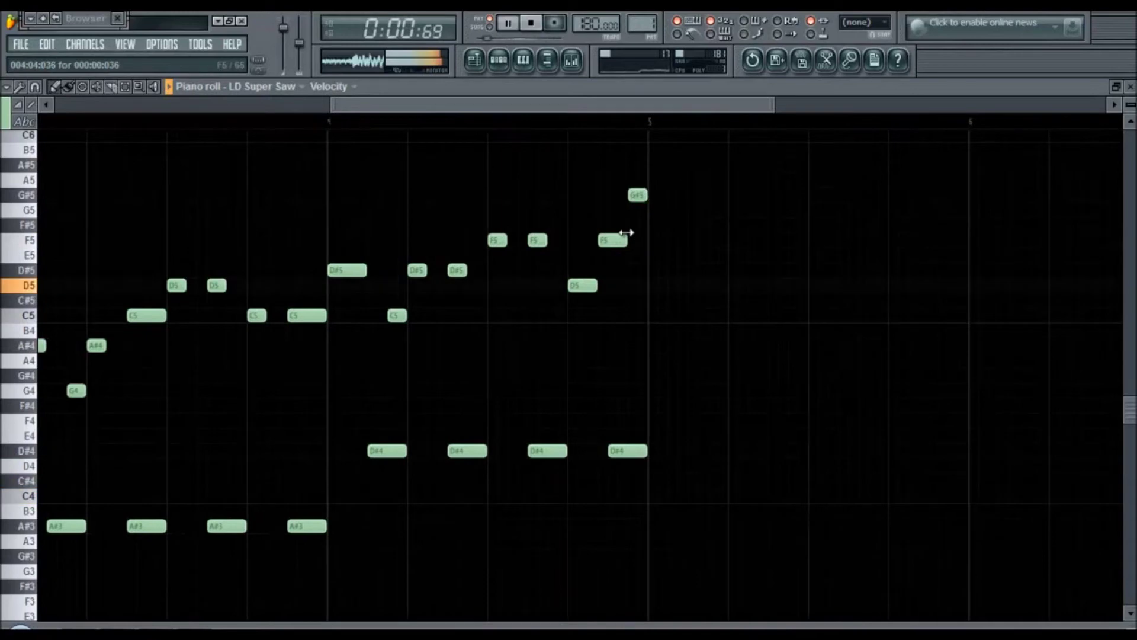
{"action": "left_click_drag", "start_coordinate": [608, 240], "coordinate": [607, 256]}
{"action": "left_click_drag", "start_coordinate": [625, 173], "coordinate": [642, 202]}
{"action": "key", "text": "shift+Down"}
{"action": "key", "text": "shift+Down"}
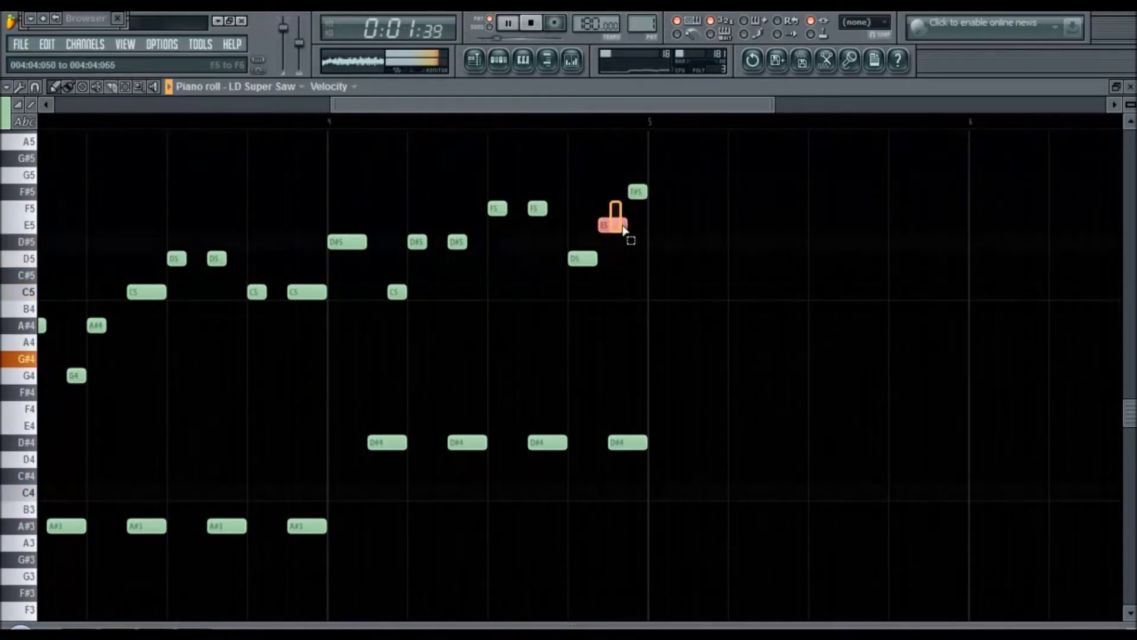
Raise the fourth bar's last two melody notes by a semitone each, to F5 and G5.
{"action": "key", "text": "shift+Up"}
{"action": "left_click_drag", "start_coordinate": [633, 180], "coordinate": [647, 202]}
{"action": "key", "text": "shift+Up"}
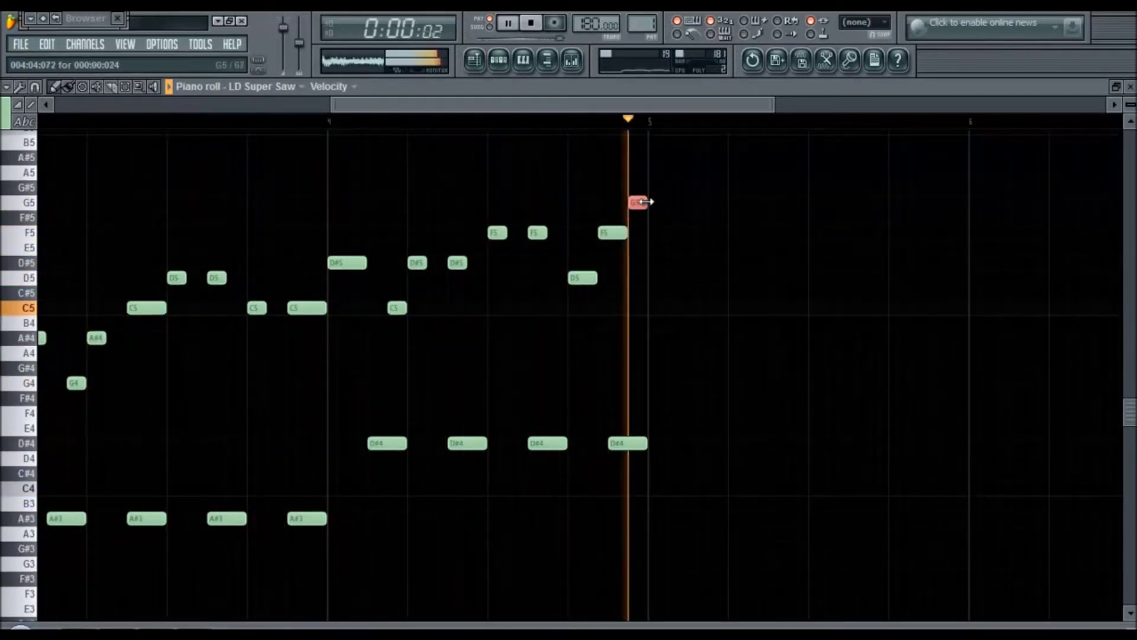
Insert a Nexus instrument channel into Pattern 1 of the step sequencer.
{"action": "left_click", "coordinate": [477, 60]}
{"action": "left_click", "coordinate": [498, 60]}
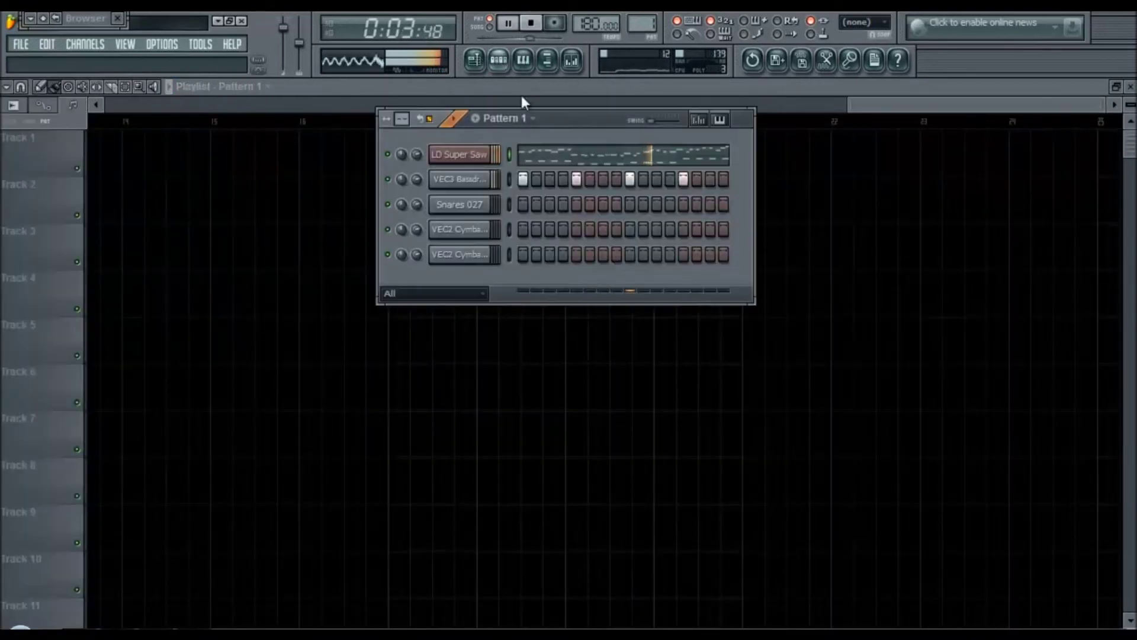
{"action": "right_click", "coordinate": [466, 155]}
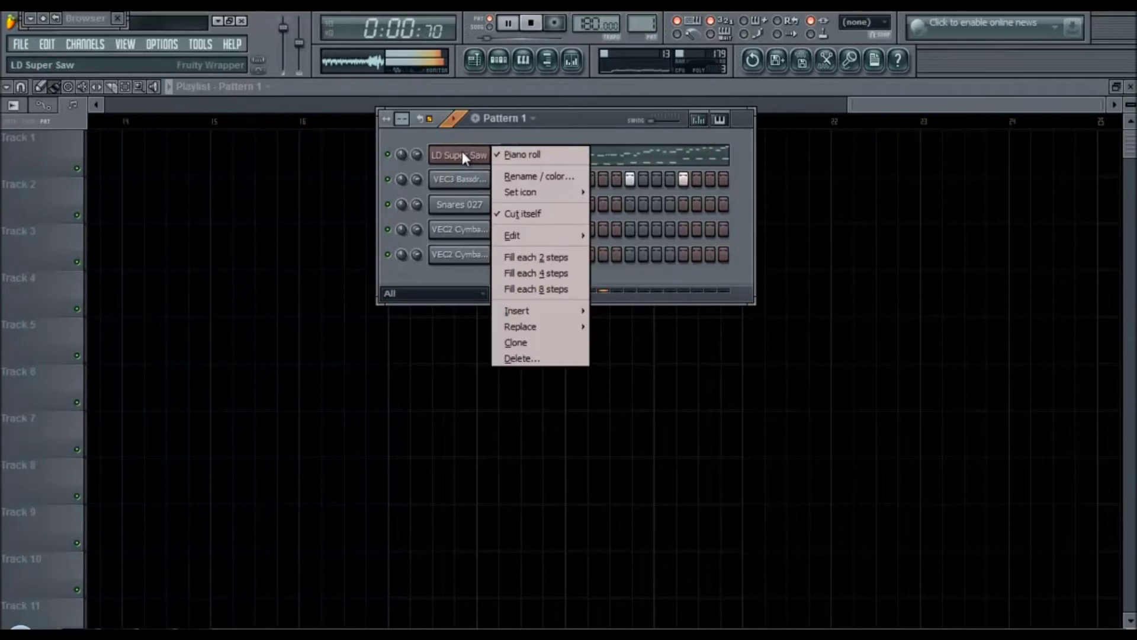
{"action": "mouse_move", "coordinate": [551, 316]}
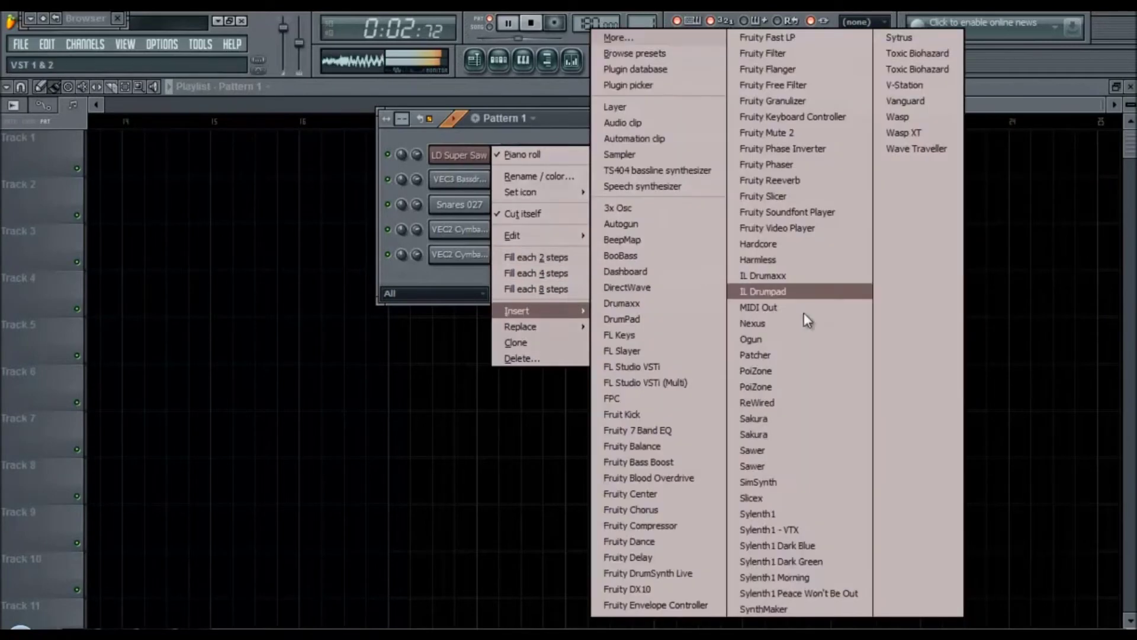
{"action": "left_click", "coordinate": [772, 324]}
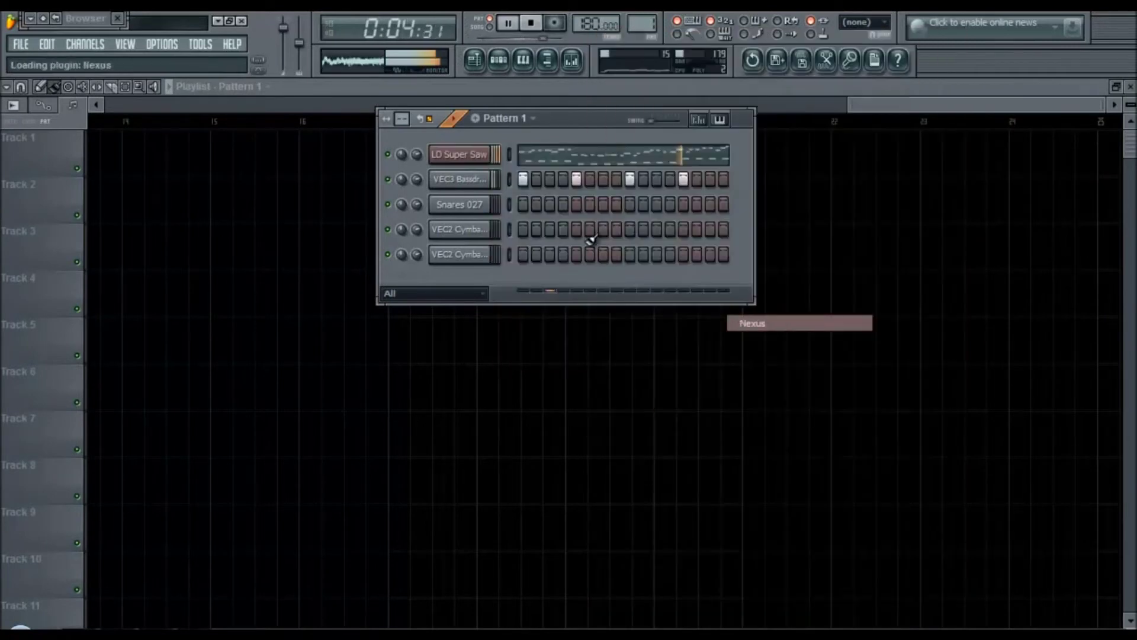
Load the Trancebass 14 preset from the Bass category in Nexus and close the plugin window.
{"action": "left_click", "coordinate": [314, 345]}
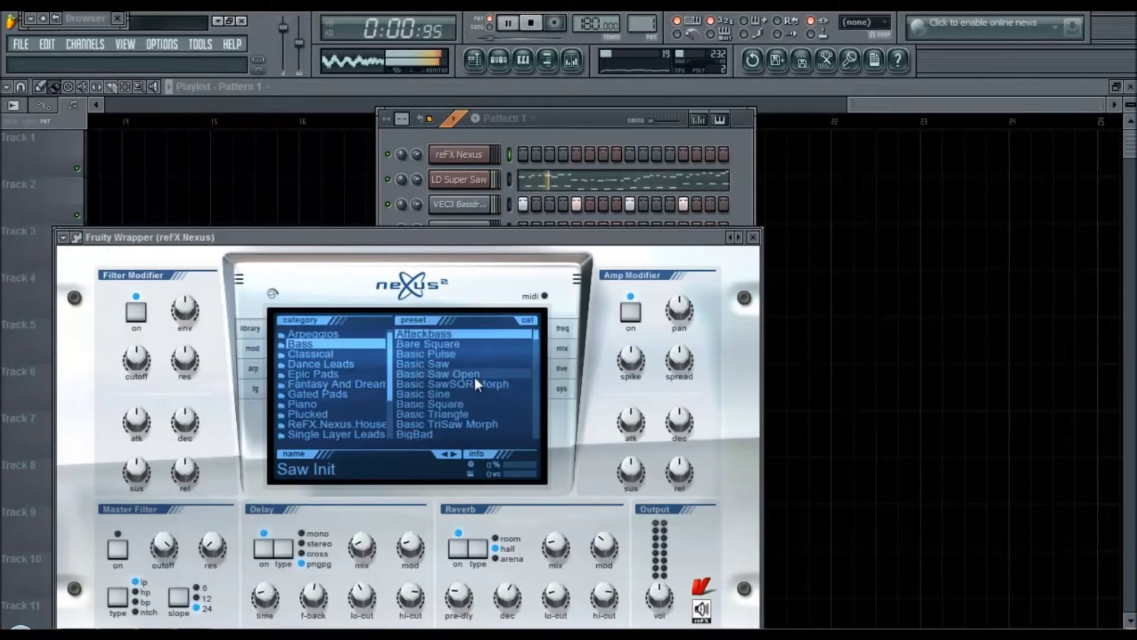
{"action": "scroll", "coordinate": [468, 382], "scroll_direction": "down", "scroll_amount": 8}
{"action": "scroll", "coordinate": [472, 395], "scroll_direction": "down", "scroll_amount": 10}
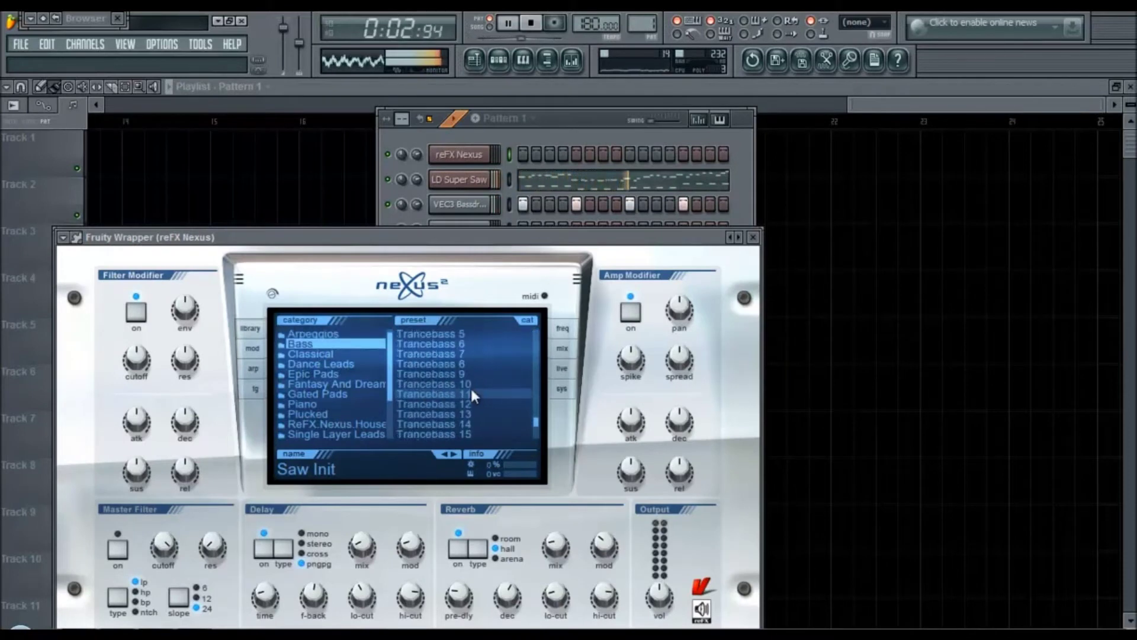
{"action": "left_click", "coordinate": [458, 393]}
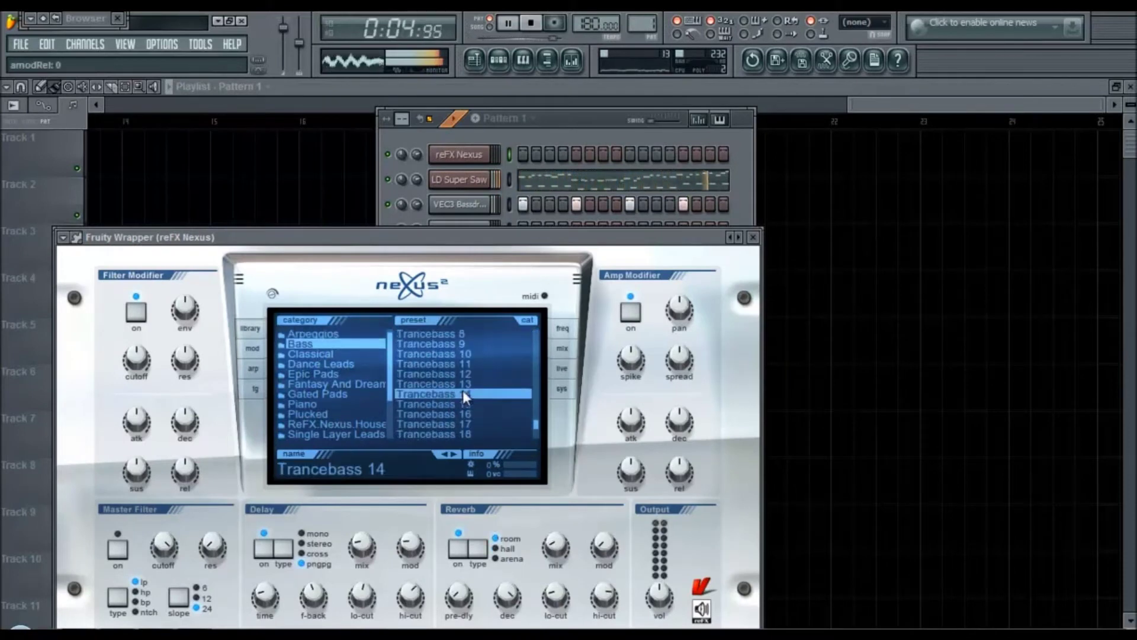
{"action": "left_click", "coordinate": [754, 237]}
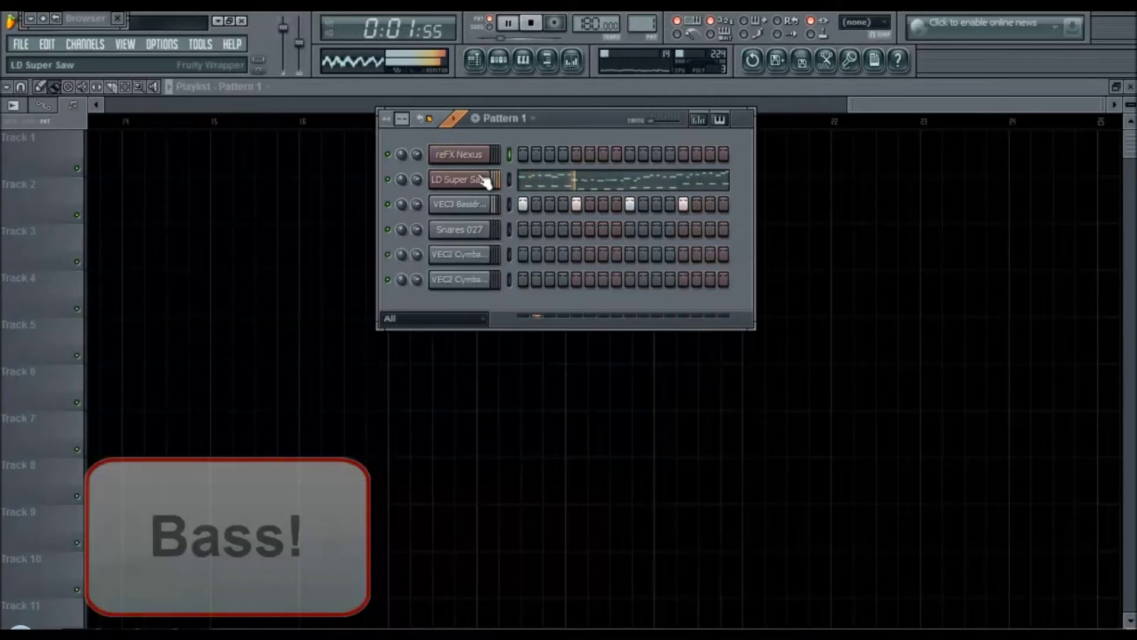
Select all the low bassline notes across the four bars of the LD Super Saw piano roll.
{"action": "right_click", "coordinate": [480, 177]}
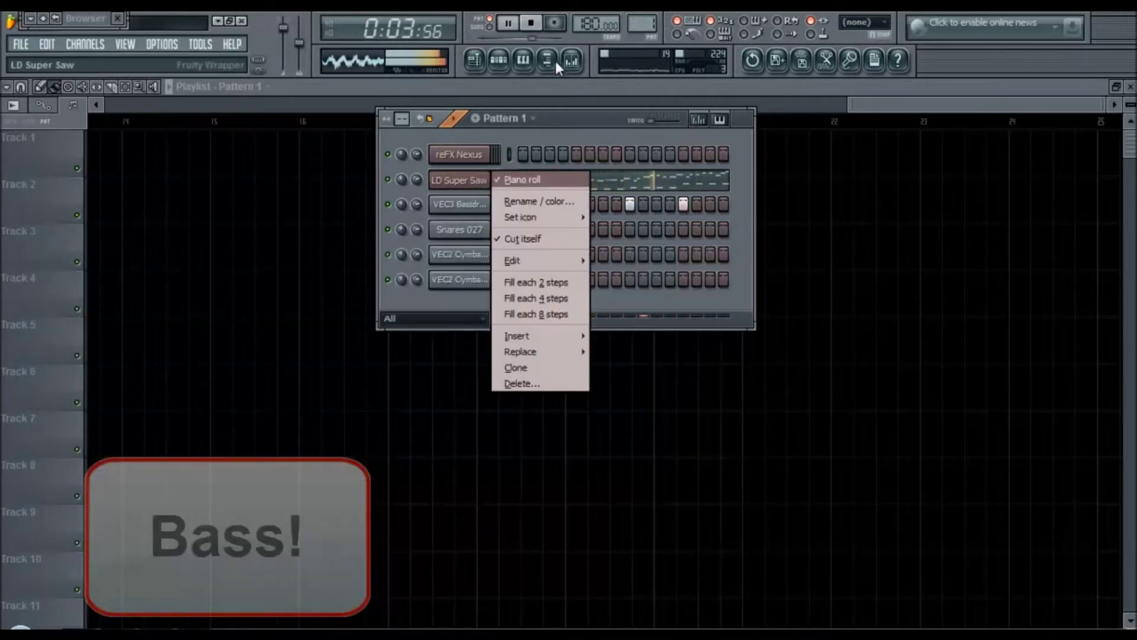
{"action": "left_click", "coordinate": [526, 64]}
{"action": "scroll", "coordinate": [511, 327], "scroll_direction": "down", "scroll_amount": 1}
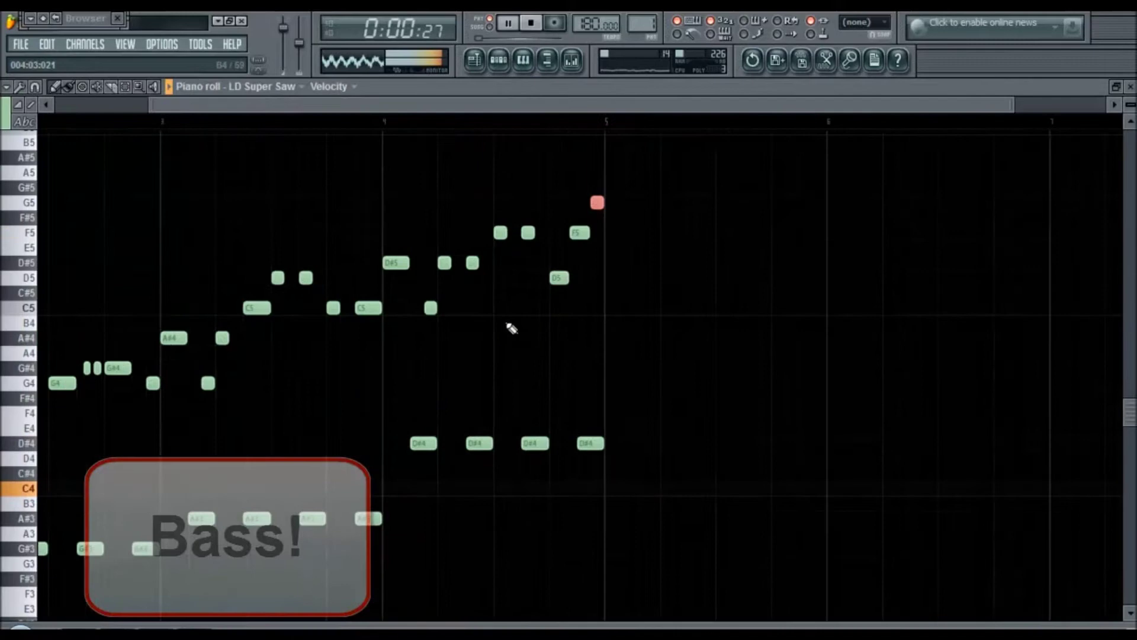
{"action": "scroll", "coordinate": [511, 328], "scroll_direction": "down", "scroll_amount": 1}
{"action": "left_click_drag", "start_coordinate": [52, 408], "coordinate": [621, 597]}
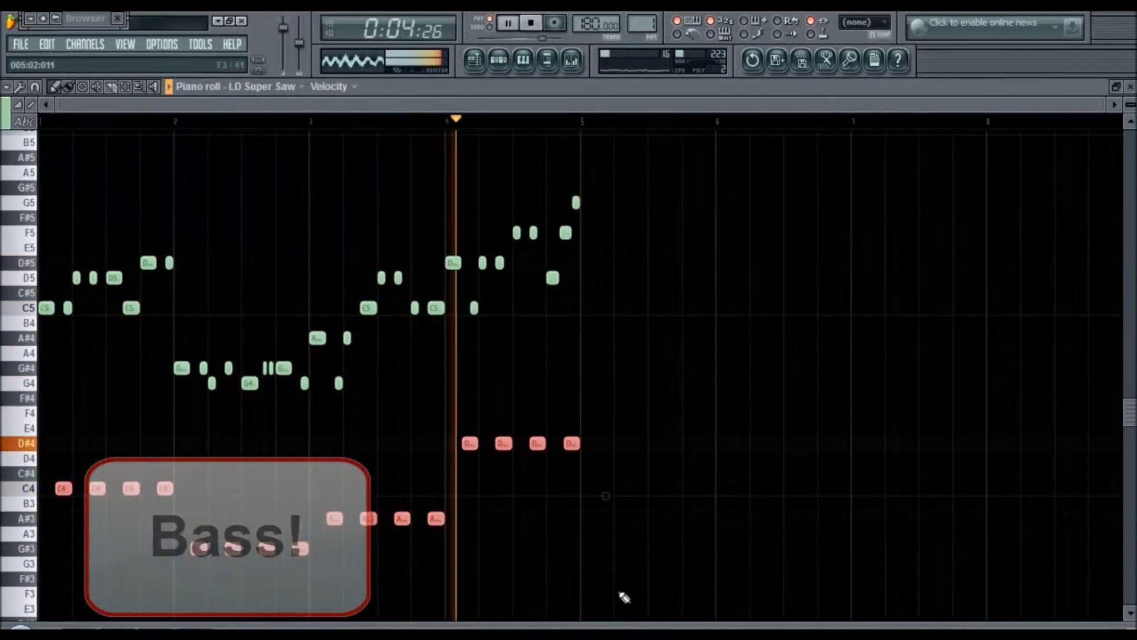
Reopen the step sequencer, make reFX Nexus the active channel and switch to Pattern 2.
{"action": "left_click", "coordinate": [500, 61]}
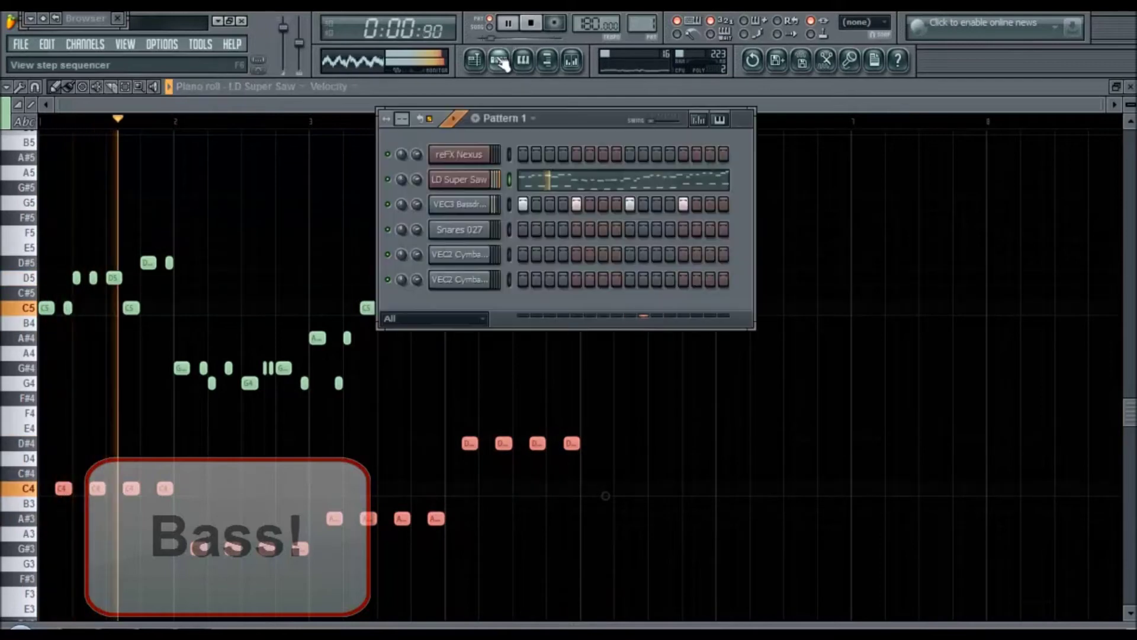
{"action": "right_click", "coordinate": [487, 153]}
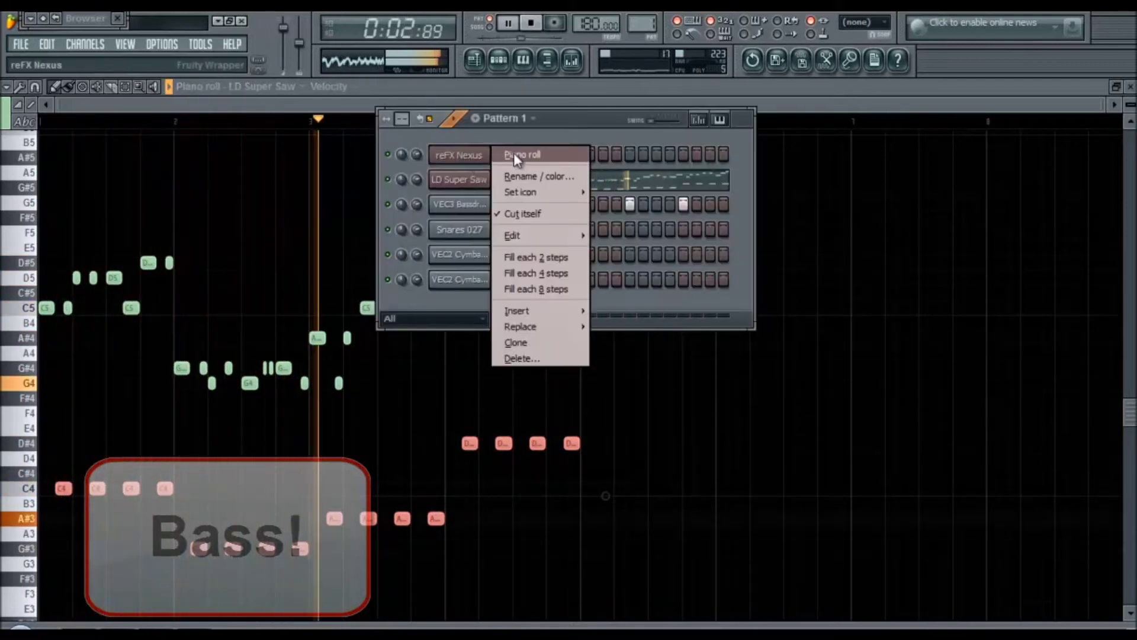
{"action": "left_click_drag", "start_coordinate": [644, 27], "coordinate": [648, 606]}
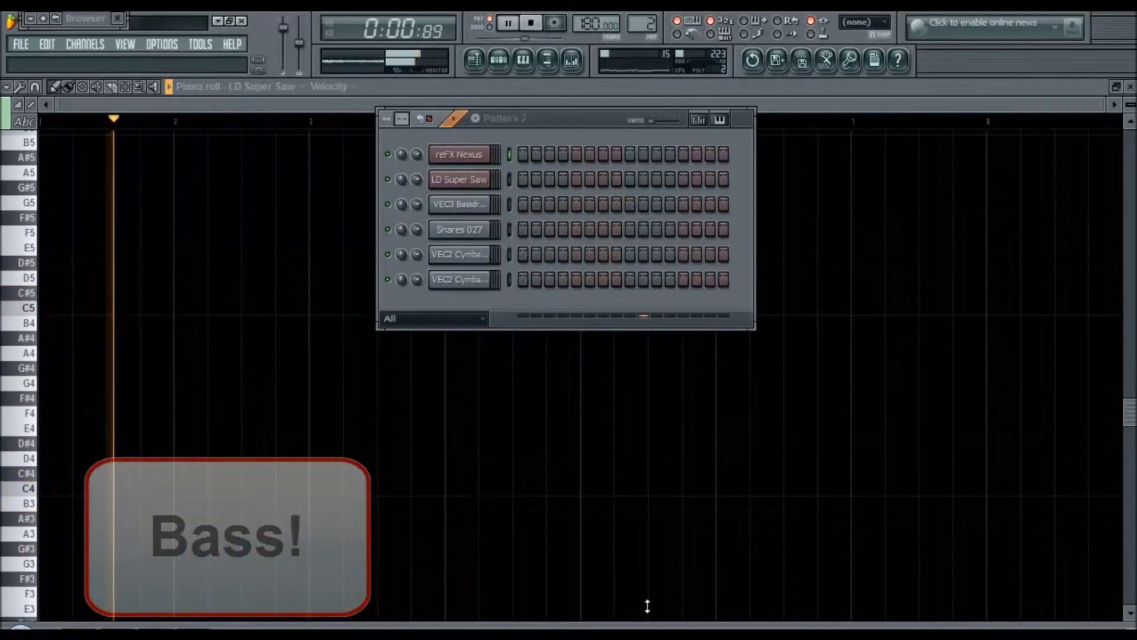
Paste the copied bassline notes into the reFX Nexus piano roll in Pattern 2.
{"action": "right_click", "coordinate": [471, 154]}
{"action": "left_click", "coordinate": [519, 157]}
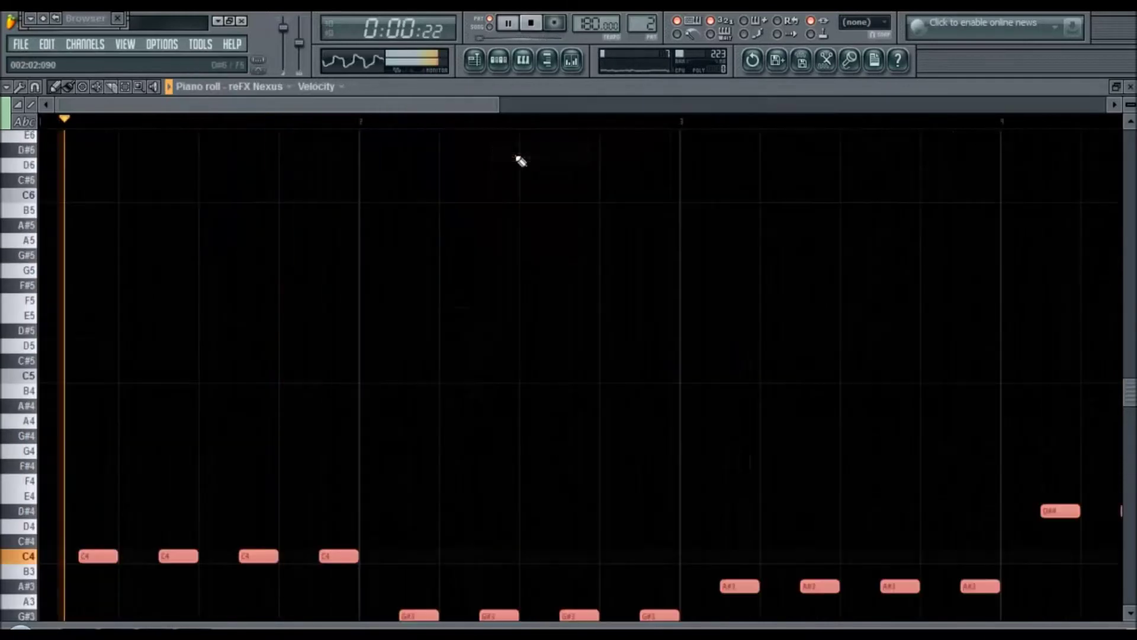
{"action": "scroll", "coordinate": [343, 276], "scroll_direction": "down", "scroll_amount": 4}
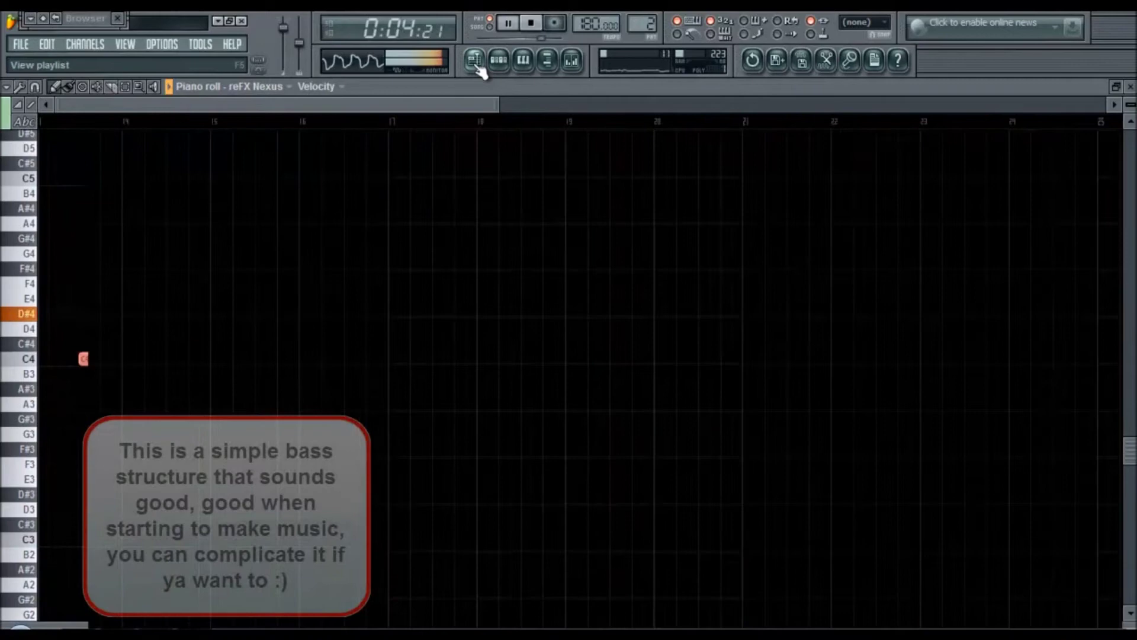
Place two consecutive Pattern 2 clips on playlist Track 4 from bar 1 and two Pattern 1 clips on Track 1.
{"action": "left_click", "coordinate": [476, 64]}
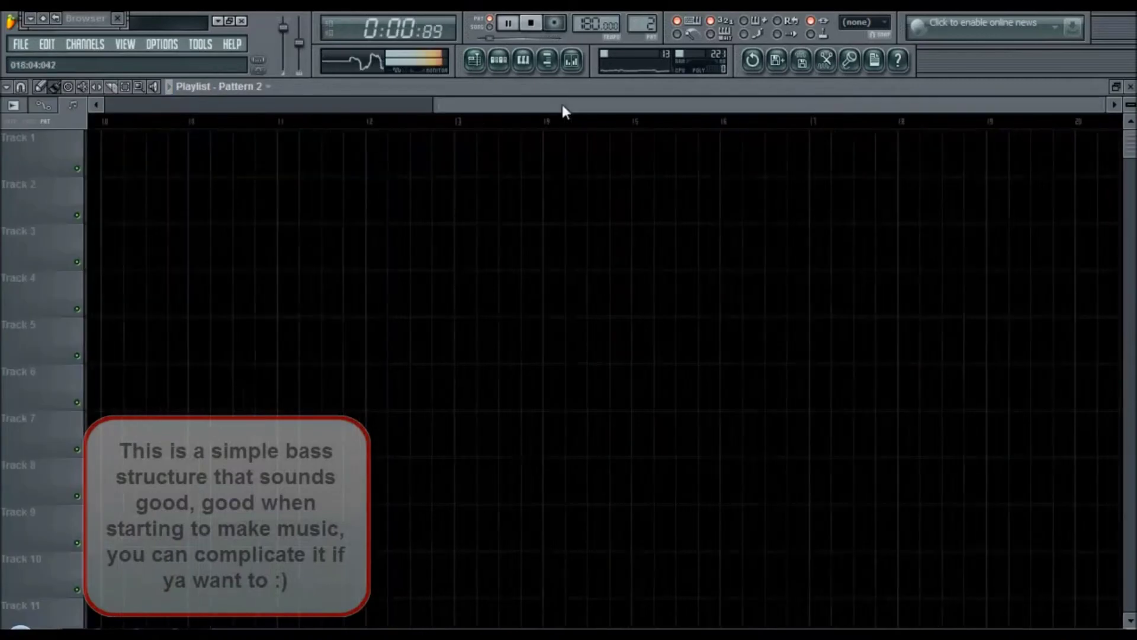
{"action": "left_click", "coordinate": [105, 149]}
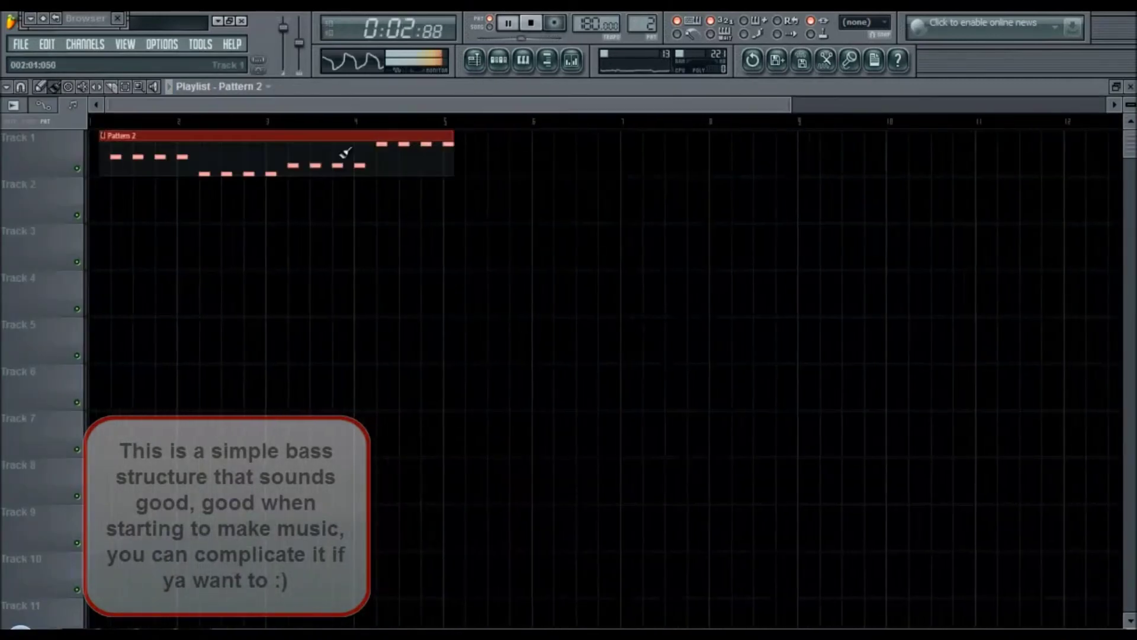
{"action": "left_click", "coordinate": [450, 170]}
{"action": "left_click_drag", "start_coordinate": [540, 180], "coordinate": [485, 264]}
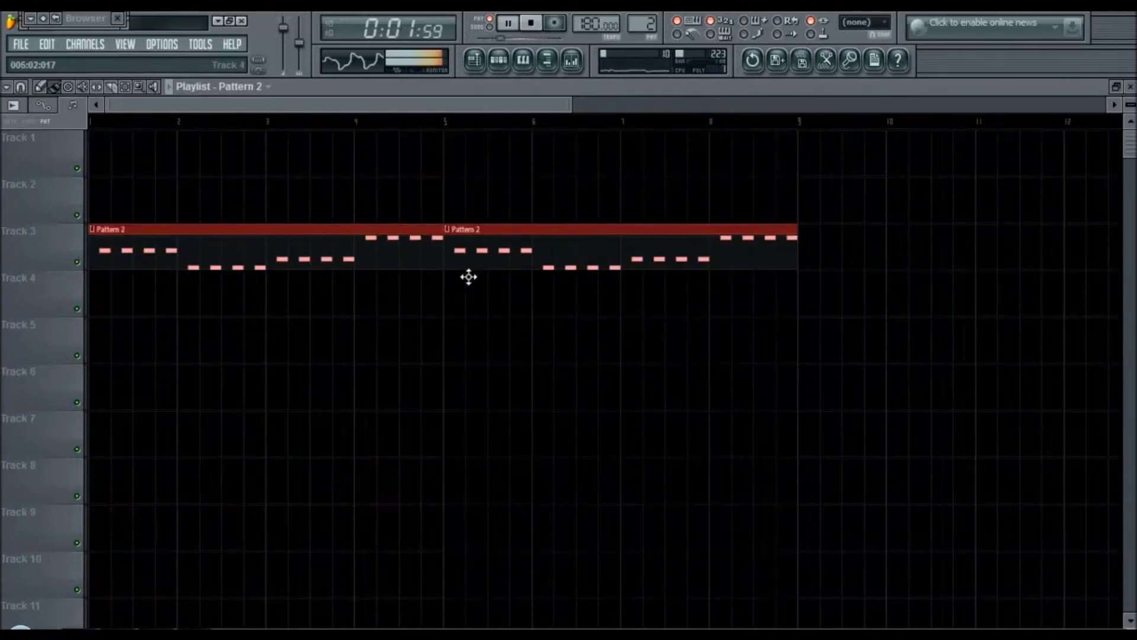
{"action": "left_click_drag", "start_coordinate": [458, 295], "coordinate": [452, 315]}
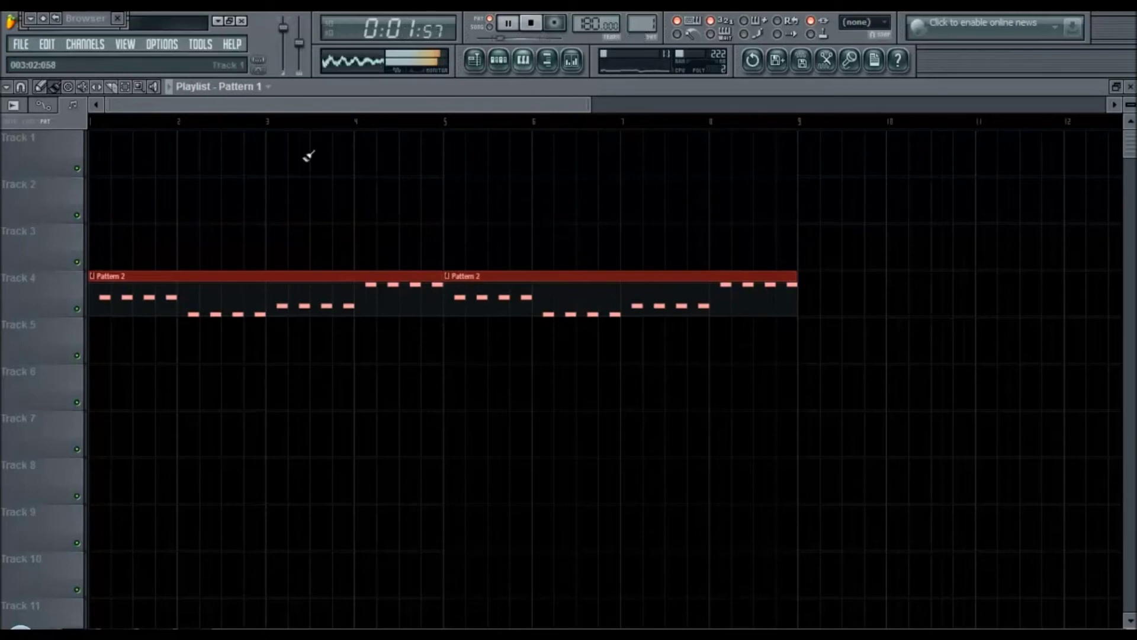
{"action": "mouse_move", "coordinate": [98, 167]}
{"action": "left_mouse_down"}
{"action": "mouse_move", "coordinate": [312, 152]}
{"action": "mouse_move", "coordinate": [555, 162]}
{"action": "left_mouse_up"}
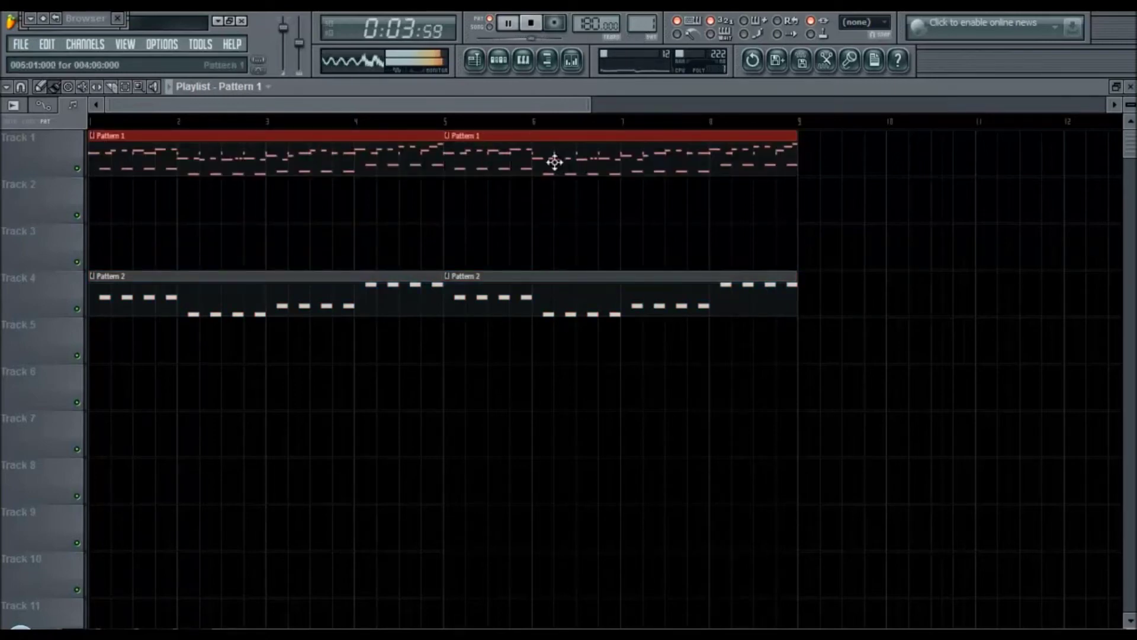
Insert a new pattern named kick and fill every fourth step of the VEC3 bass drum channel.
{"action": "left_click", "coordinate": [500, 64]}
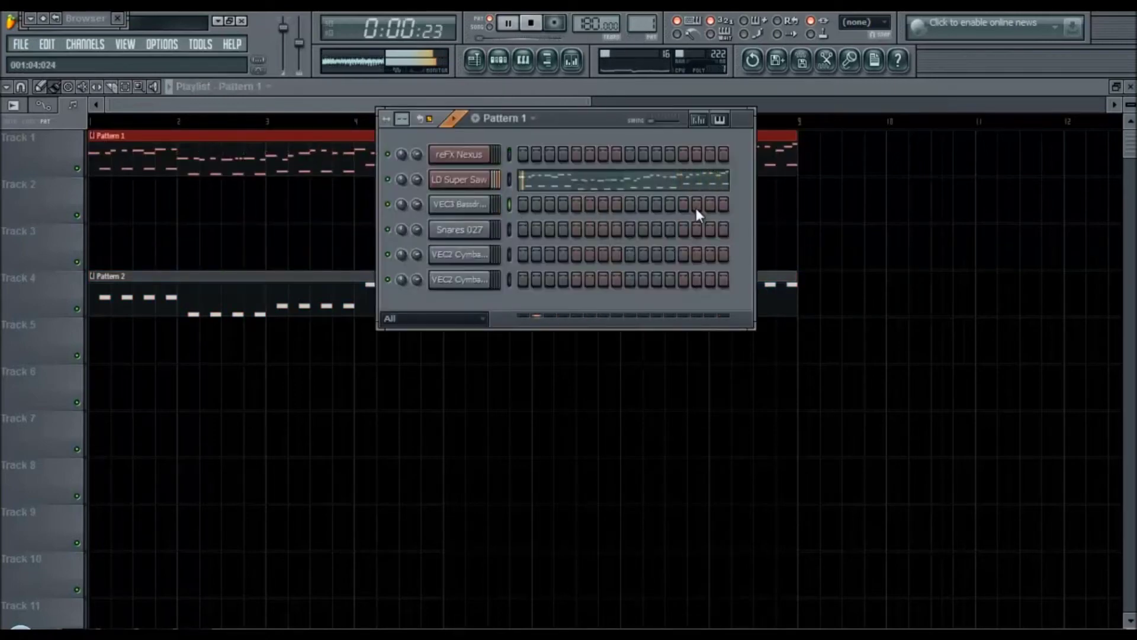
{"action": "left_click", "coordinate": [505, 118]}
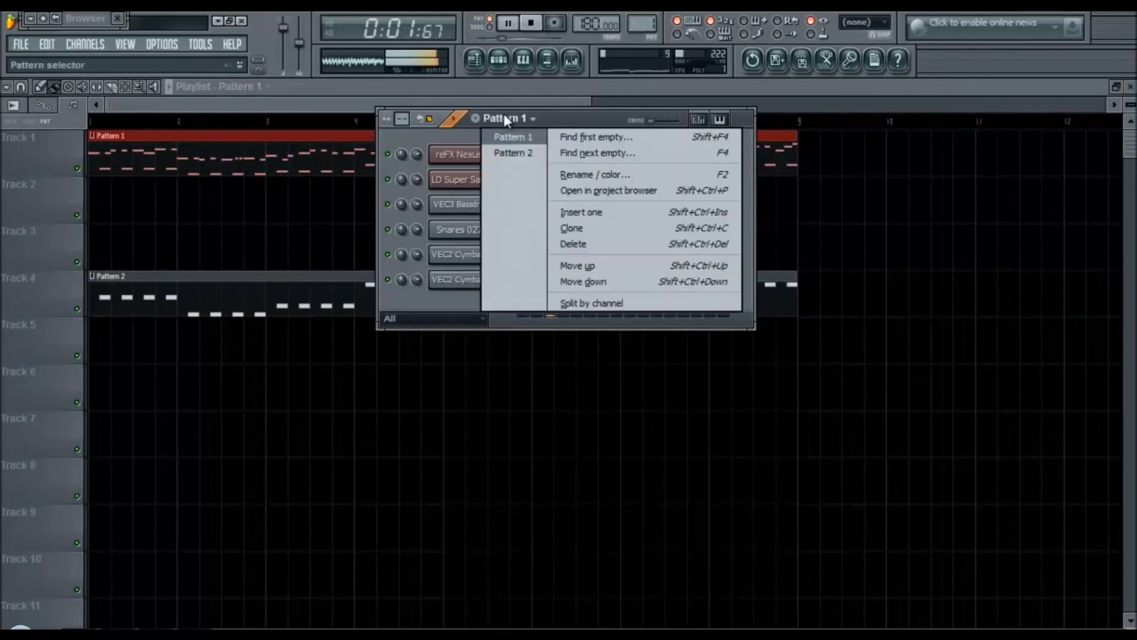
{"action": "left_click", "coordinate": [617, 211]}
{"action": "type", "text": "kick"}
{"action": "key", "text": "Return"}
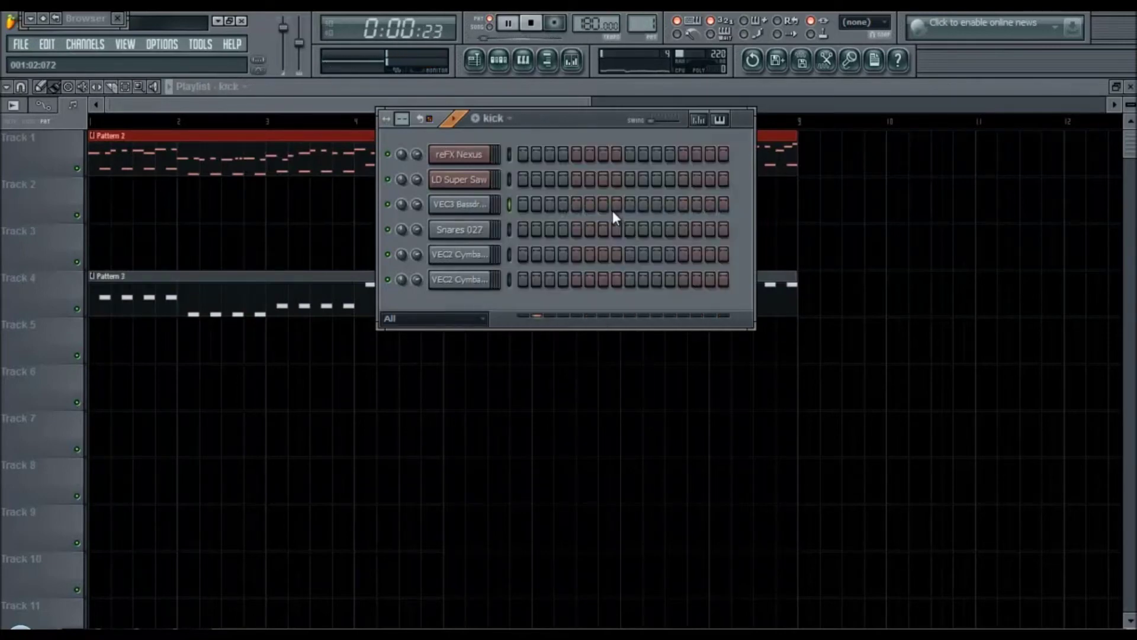
{"action": "right_click", "coordinate": [482, 204]}
{"action": "left_click", "coordinate": [541, 338]}
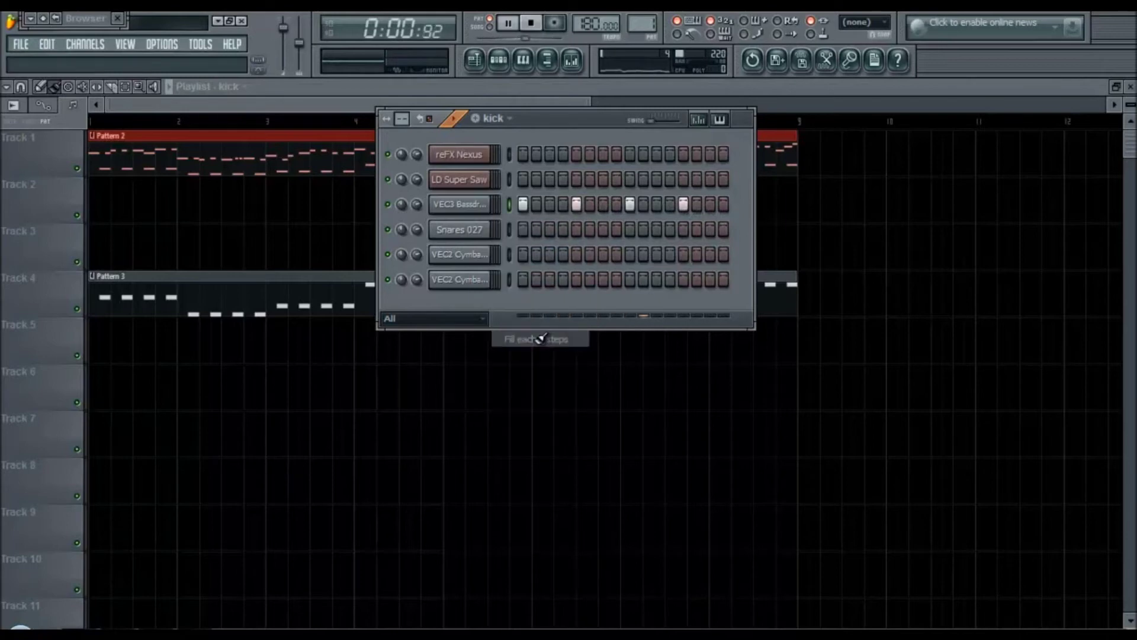
Lay kick clips along playlist Track 5 across bars 1 to 8 and listen to the arrangement in song mode.
{"action": "left_click", "coordinate": [290, 160]}
{"action": "mouse_move", "coordinate": [95, 349]}
{"action": "left_mouse_down"}
{"action": "mouse_move", "coordinate": [505, 375]}
{"action": "mouse_move", "coordinate": [733, 374]}
{"action": "left_mouse_up"}
{"action": "key", "text": "l"}
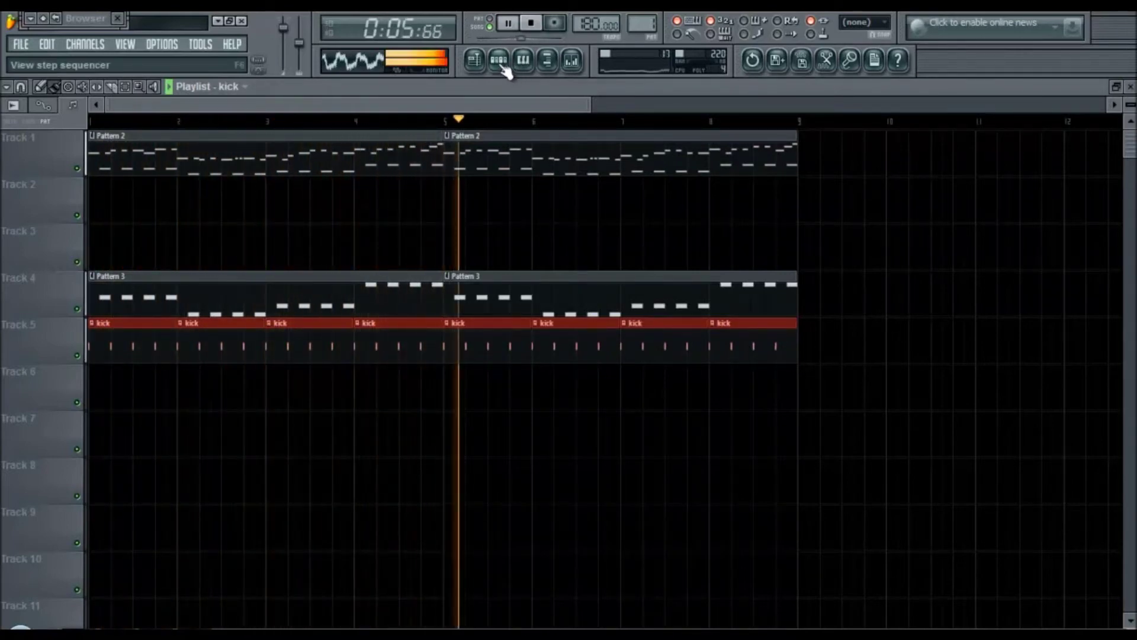
{"action": "left_click", "coordinate": [530, 24]}
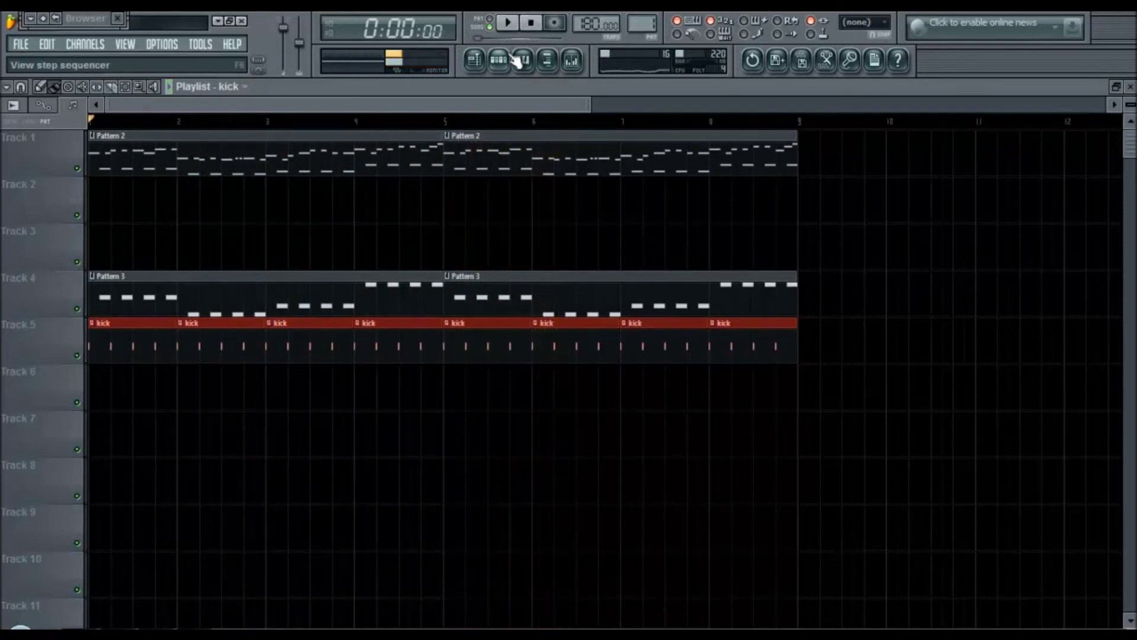
Open the LD Super Saw synth and set Filter A to a low-pass type with input A+B.
{"action": "left_click", "coordinate": [519, 60]}
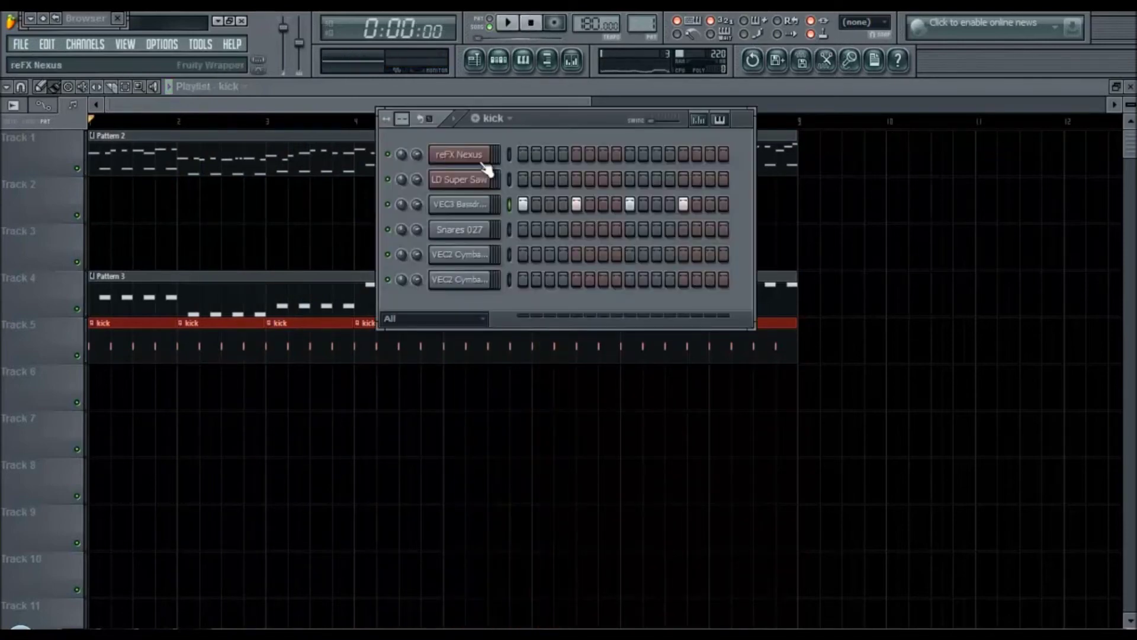
{"action": "left_click", "coordinate": [472, 180]}
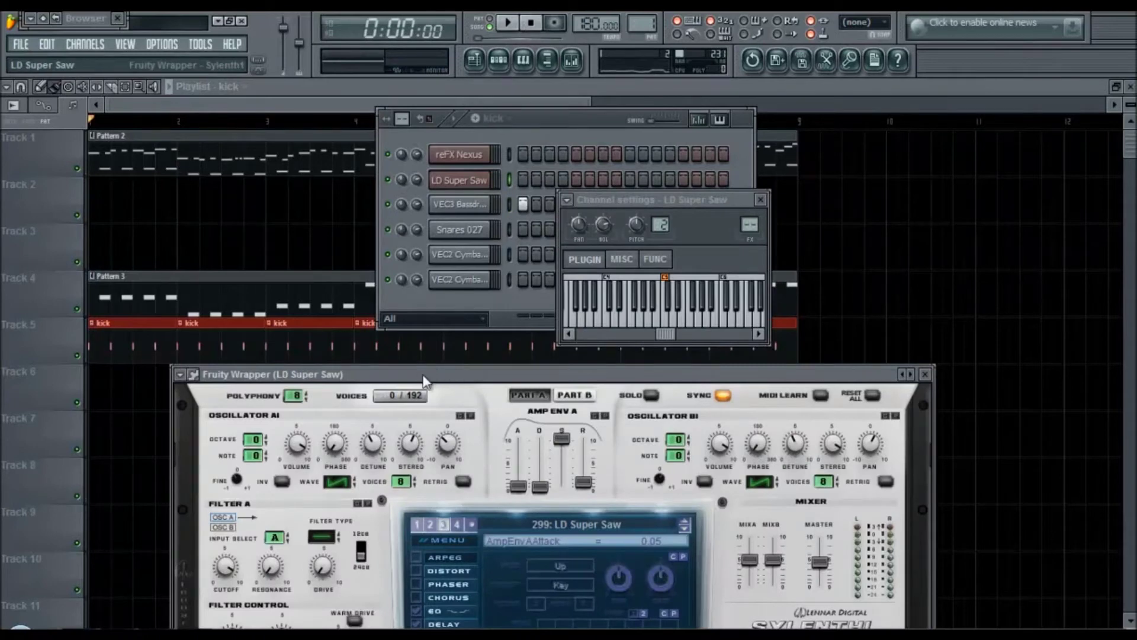
{"action": "left_click_drag", "start_coordinate": [322, 541], "coordinate": [326, 529]}
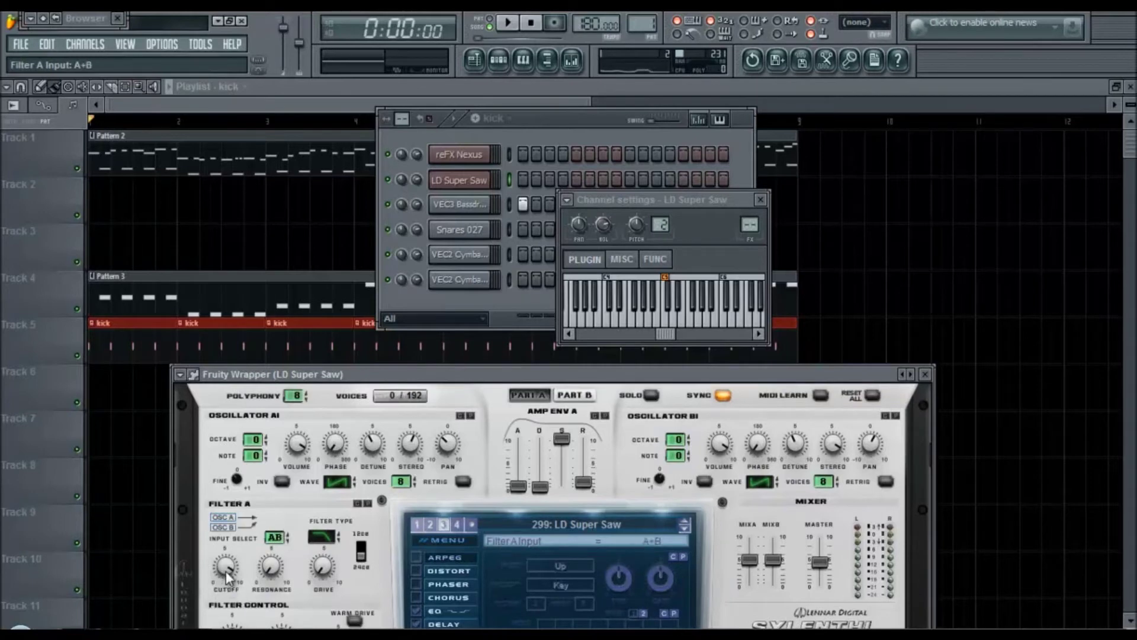
{"action": "left_click_drag", "start_coordinate": [336, 377], "coordinate": [345, 355]}
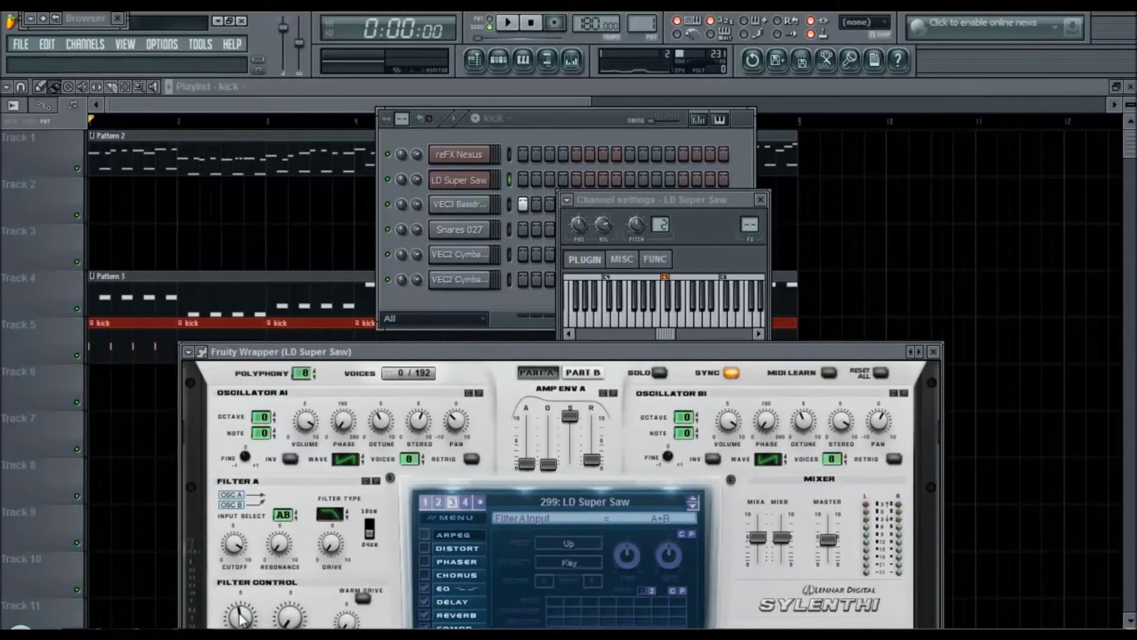
Play the song while adjusting the filter control cutoff and the Filter A cutoff of LD Super Saw.
{"action": "key", "text": "space"}
{"action": "mouse_move", "coordinate": [240, 616]}
{"action": "left_mouse_down"}
{"action": "mouse_move", "coordinate": [239, 637]}
{"action": "mouse_move", "coordinate": [264, 574]}
{"action": "mouse_move", "coordinate": [255, 605]}
{"action": "left_mouse_up"}
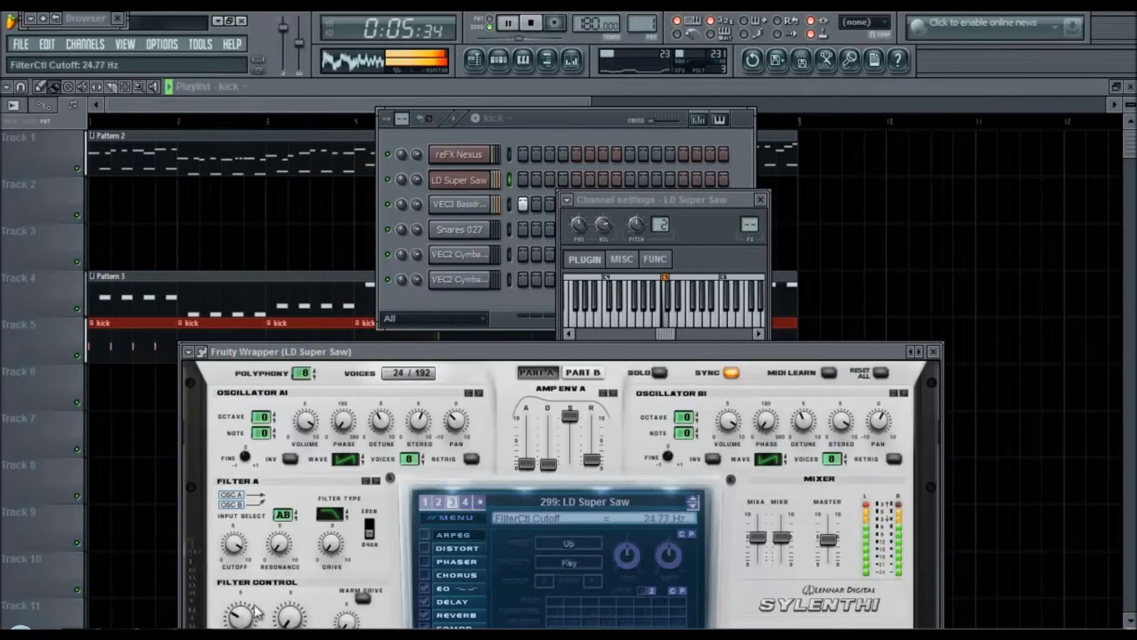
{"action": "left_click", "coordinate": [237, 555]}
{"action": "left_click_drag", "start_coordinate": [237, 555], "coordinate": [237, 583]}
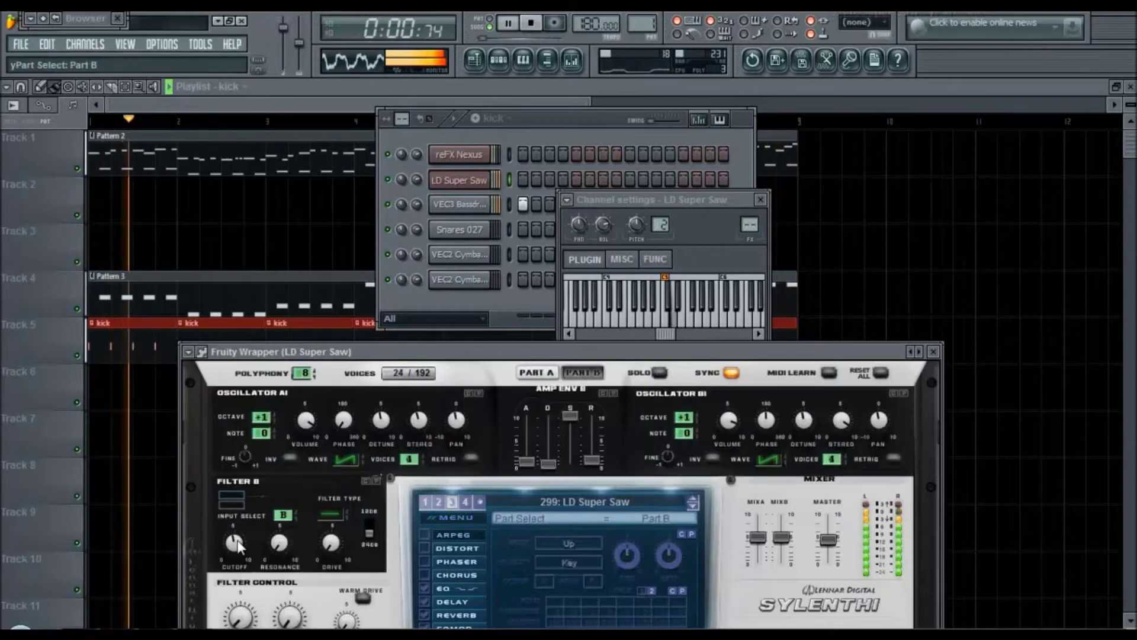
Set Part B's Filter B to low-pass with input BA and cutoff 766.58 Hz, and lower the filter control cutoff to 1.00 Hz.
{"action": "left_click", "coordinate": [330, 511]}
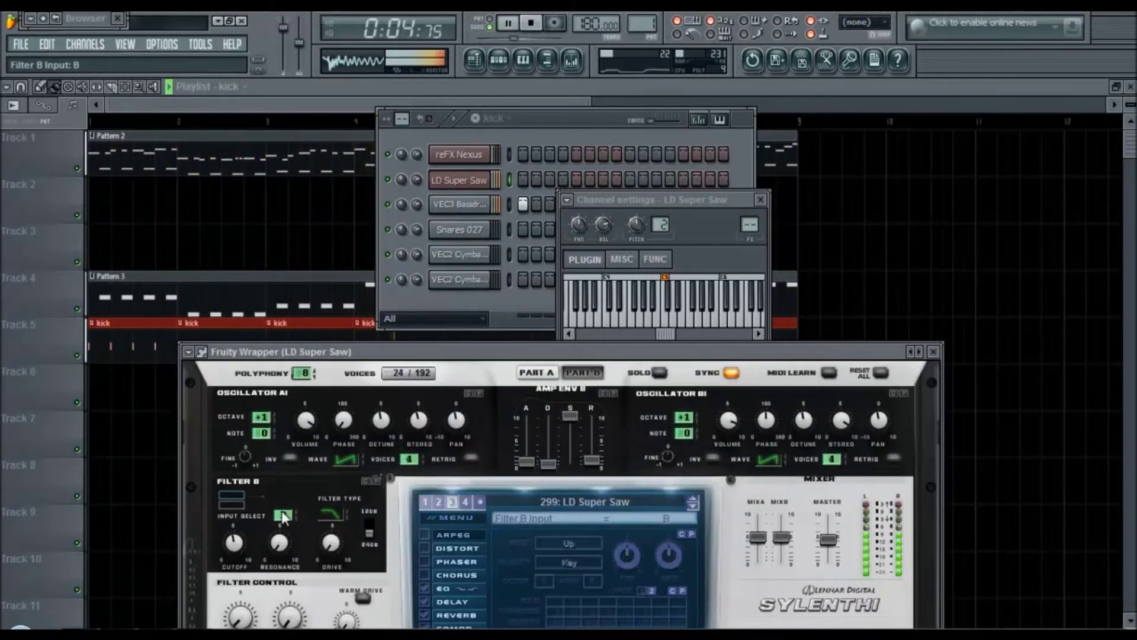
{"action": "left_click_drag", "start_coordinate": [233, 541], "coordinate": [244, 517]}
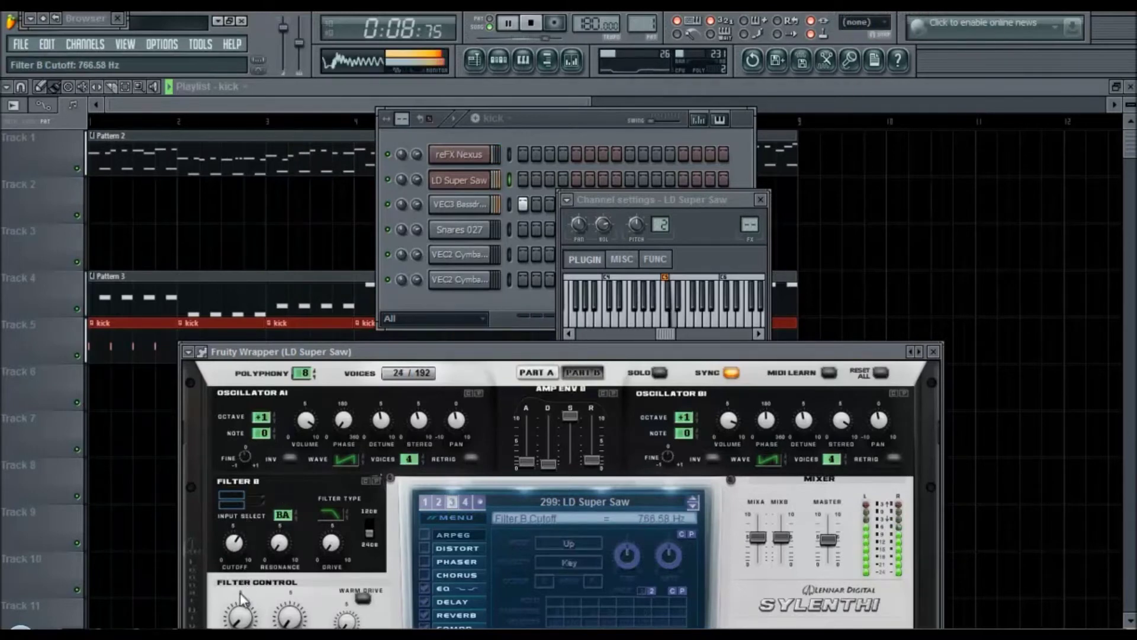
{"action": "left_click_drag", "start_coordinate": [246, 590], "coordinate": [301, 639]}
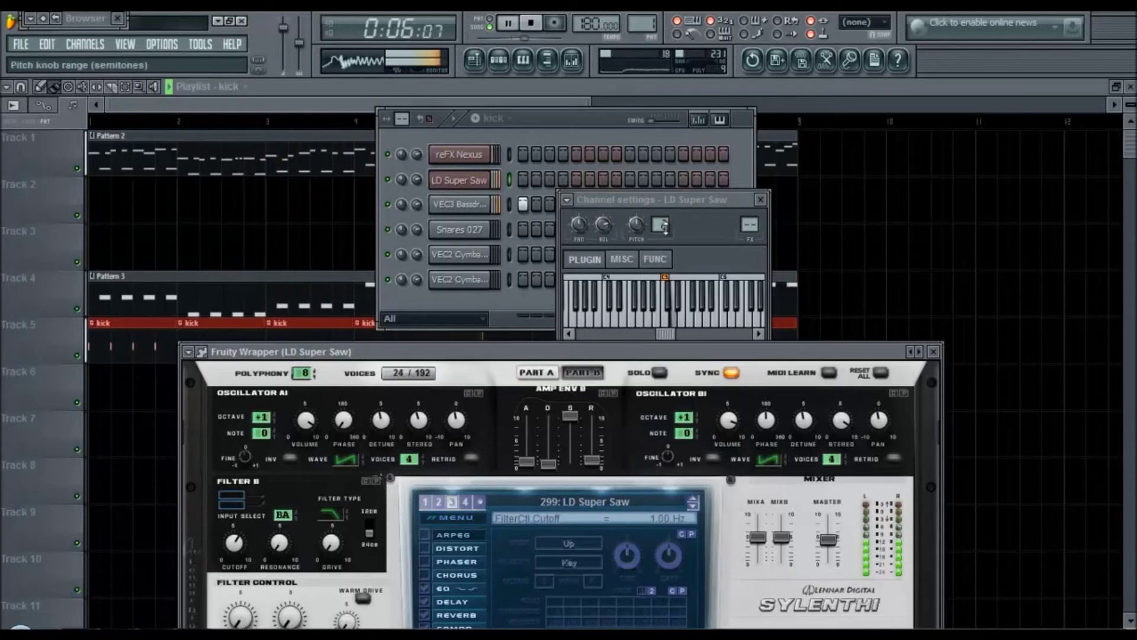
Create an automation clip for the LD Super Saw filter control cutoff and close the open synth and sequencer windows.
{"action": "left_click", "coordinate": [812, 36]}
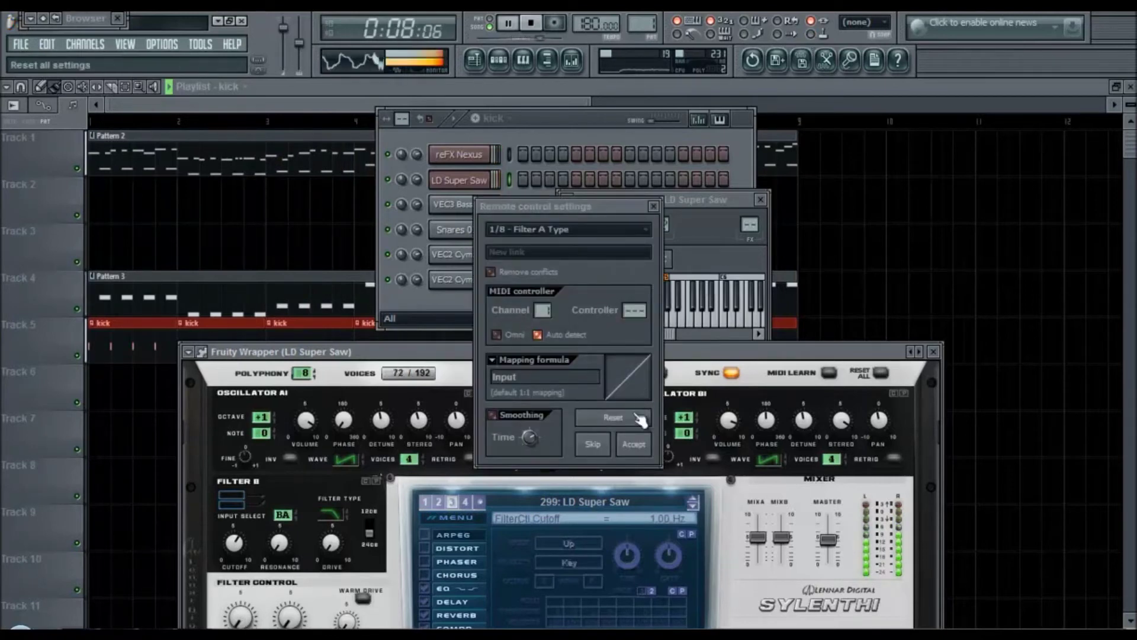
{"action": "left_click", "coordinate": [654, 206]}
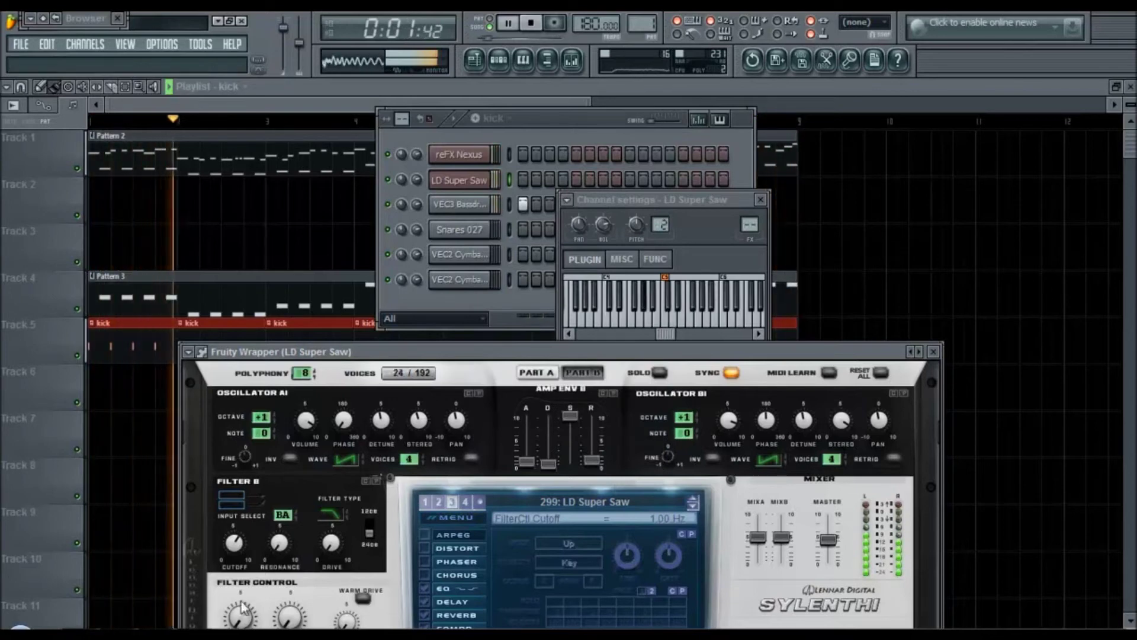
{"action": "right_click", "coordinate": [819, 35]}
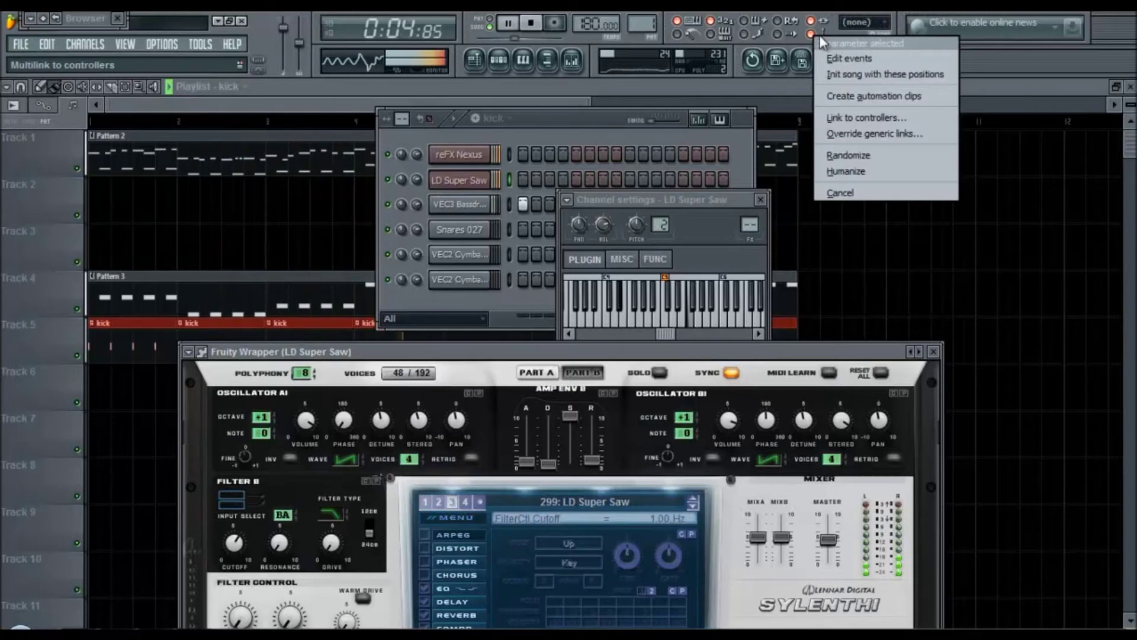
{"action": "left_click", "coordinate": [866, 95]}
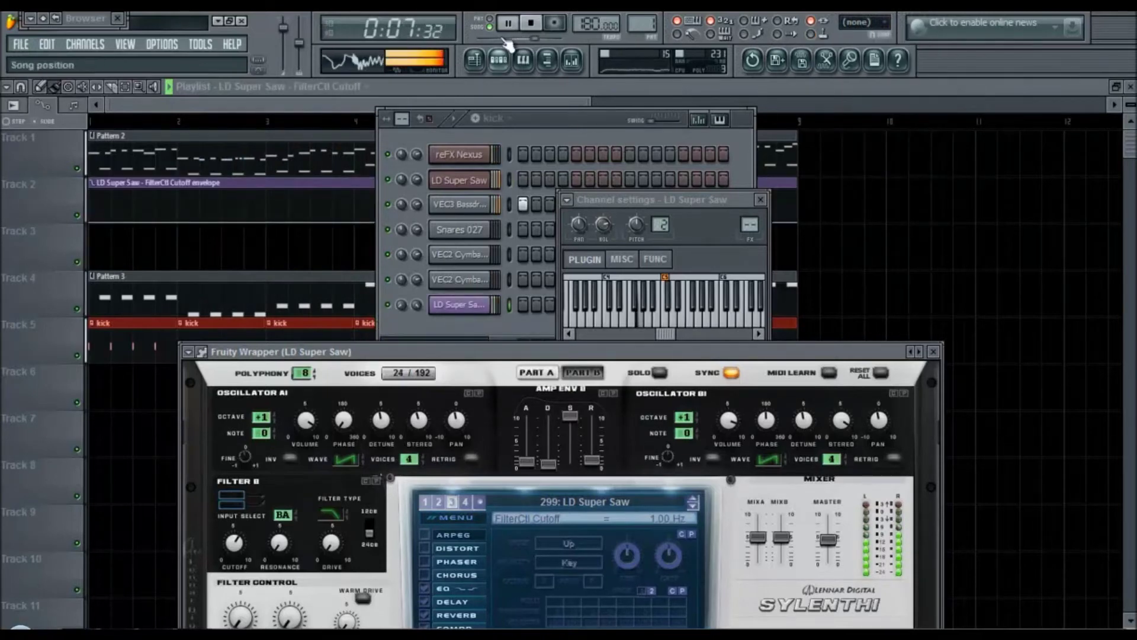
{"action": "left_click", "coordinate": [933, 352]}
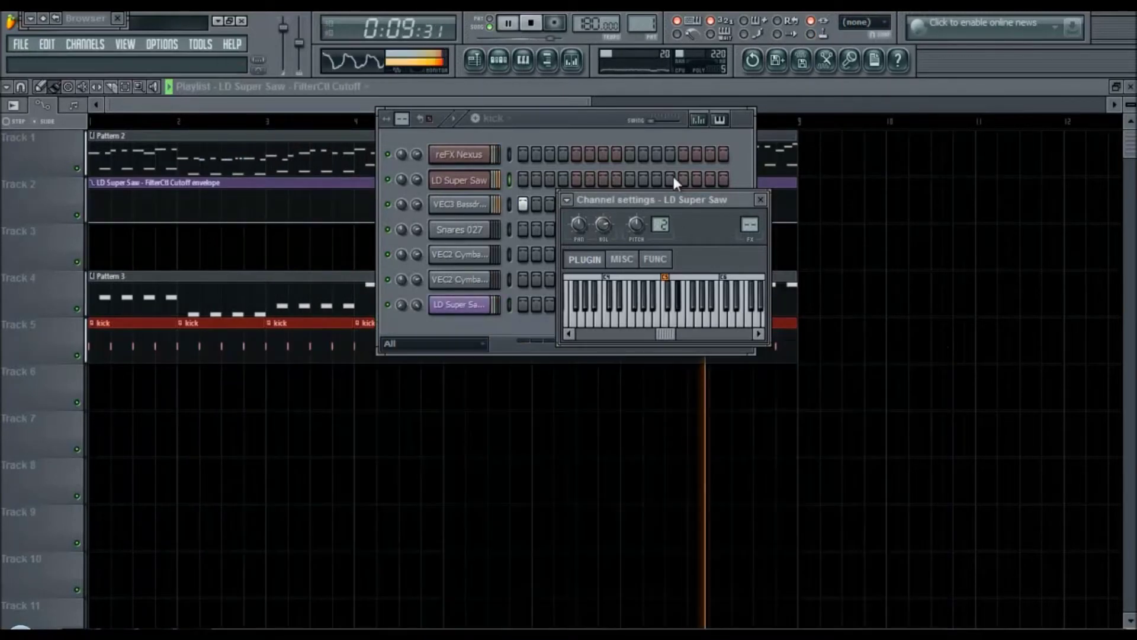
{"action": "left_click", "coordinate": [477, 84]}
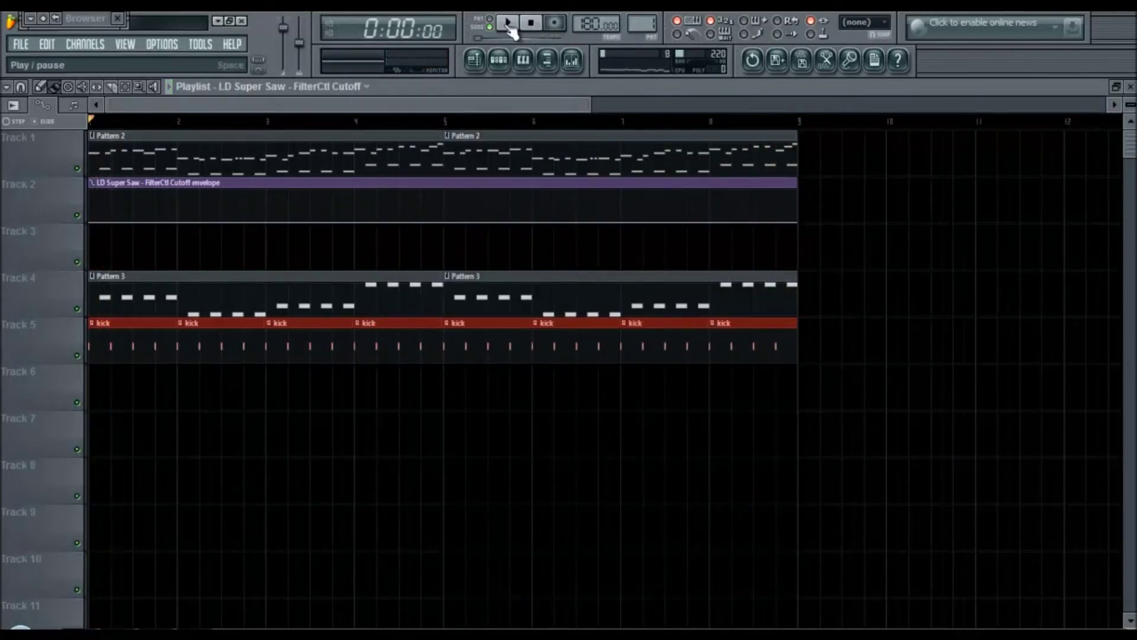
Raise the cutoff envelope's end point to the top, and keep only one Pattern 3 bass clip on Track 4, starting at bar 9.
{"action": "left_click_drag", "start_coordinate": [800, 223], "coordinate": [773, 190]}
{"action": "right_click", "coordinate": [414, 296]}
{"action": "left_click_drag", "start_coordinate": [482, 294], "coordinate": [830, 297]}
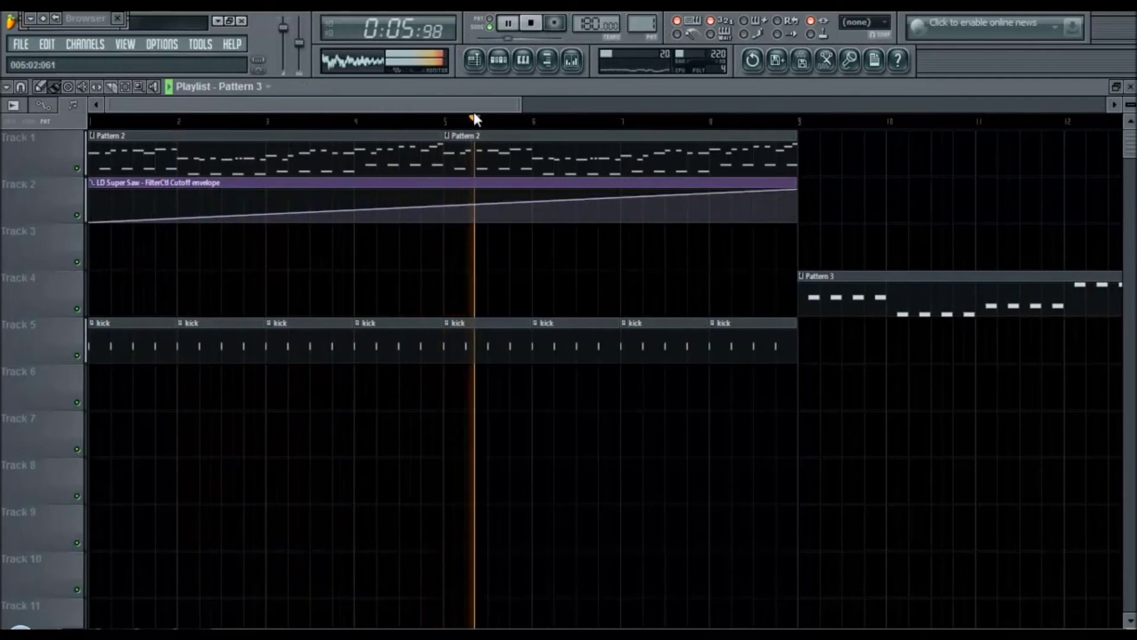
Add Pattern 2 melody clips at bars 9 and 13 on Track 1 and a second Pattern 3 bass clip at bar 13 on Track 4.
{"action": "left_click_drag", "start_coordinate": [493, 107], "coordinate": [524, 109]}
{"action": "left_click", "coordinate": [669, 137]}
{"action": "left_click_drag", "start_coordinate": [697, 159], "coordinate": [1057, 159]}
{"action": "left_click", "coordinate": [1015, 298]}
{"action": "left_click", "coordinate": [1053, 300]}
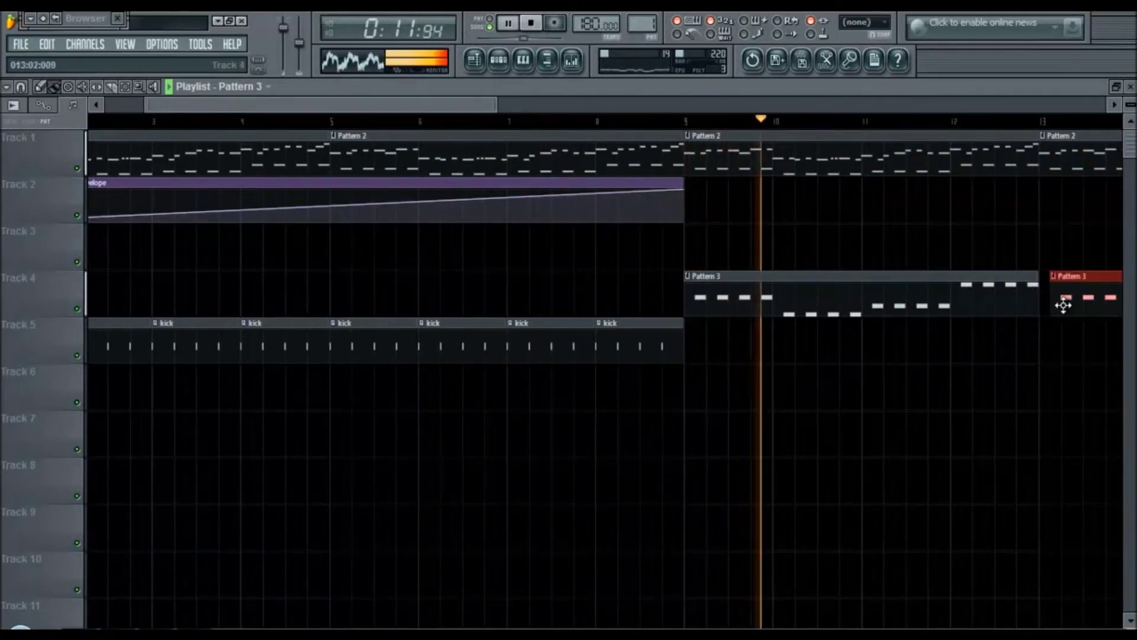
Extend the kick clips on Track 5 across bars 9 to 16.
{"action": "left_click_drag", "start_coordinate": [456, 107], "coordinate": [550, 126]}
{"action": "left_click", "coordinate": [399, 340]}
{"action": "left_click_drag", "start_coordinate": [432, 346], "coordinate": [1023, 337]}
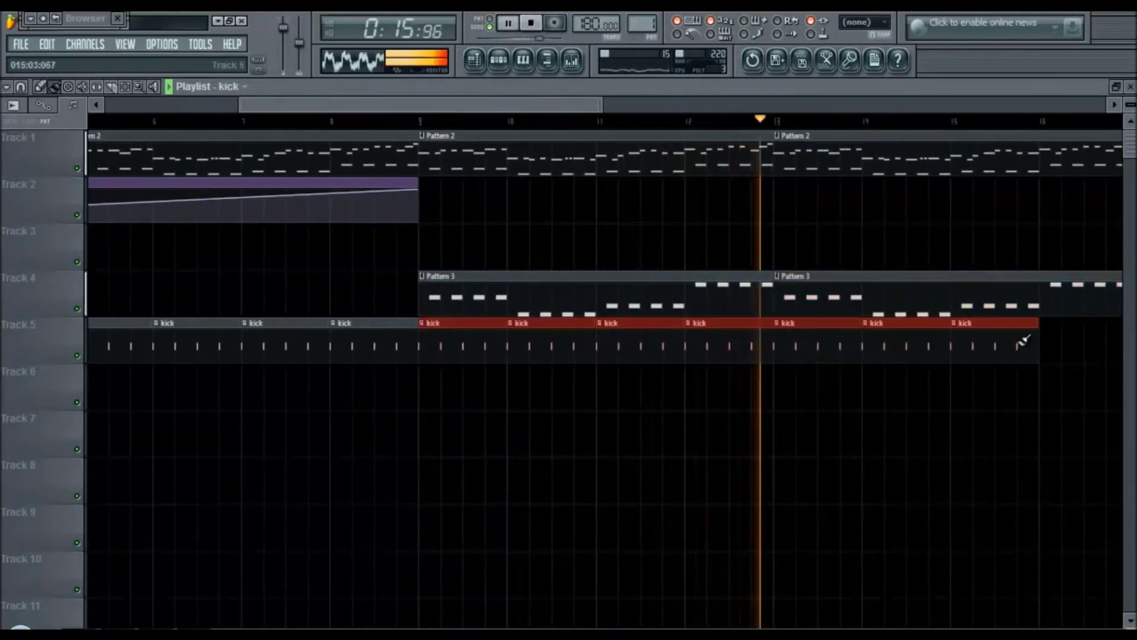
{"action": "scroll", "coordinate": [628, 157], "scroll_direction": "down", "scroll_amount": 3}
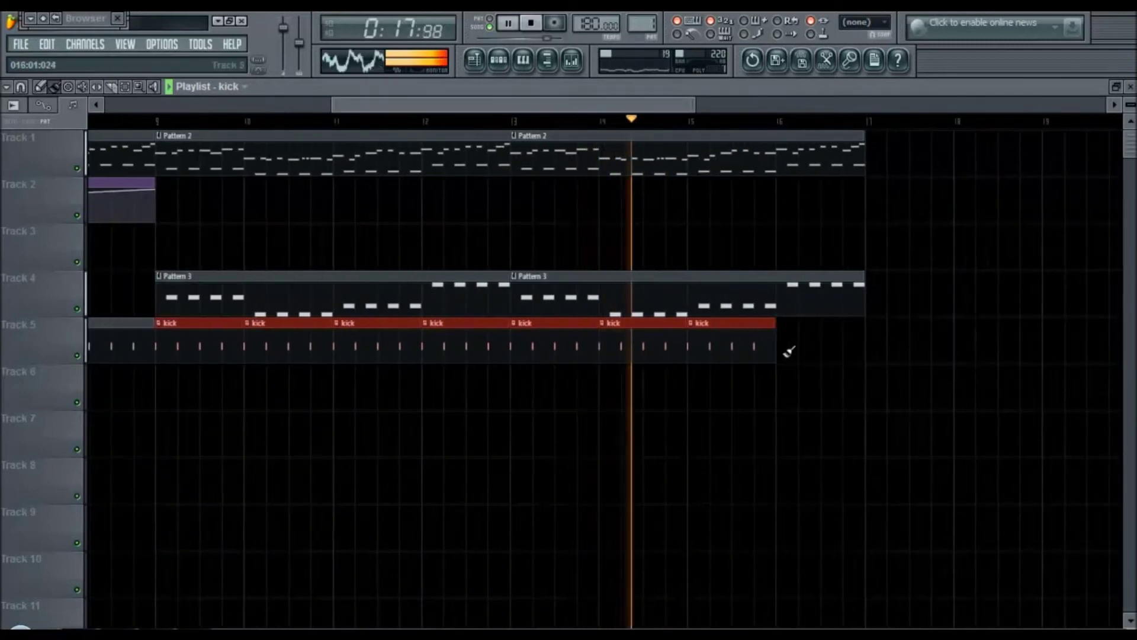
{"action": "left_click", "coordinate": [788, 348]}
Pause playback and insert a new pattern named open hat in the step sequencer.
{"action": "left_click", "coordinate": [510, 23]}
{"action": "left_click", "coordinate": [500, 60]}
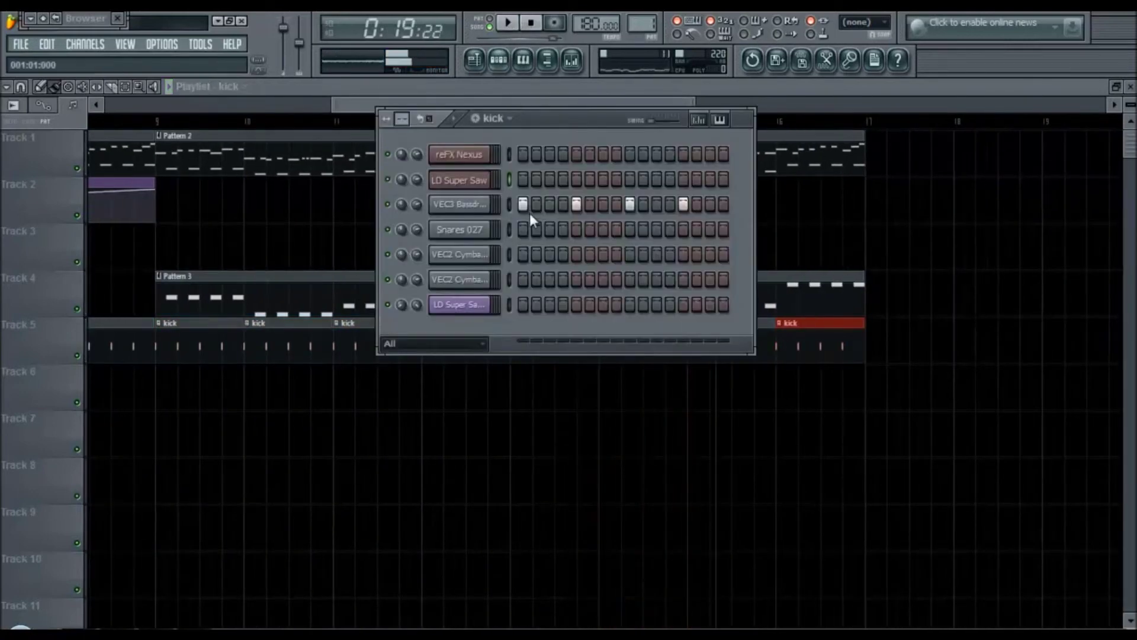
{"action": "left_click", "coordinate": [503, 120]}
{"action": "left_click", "coordinate": [619, 215]}
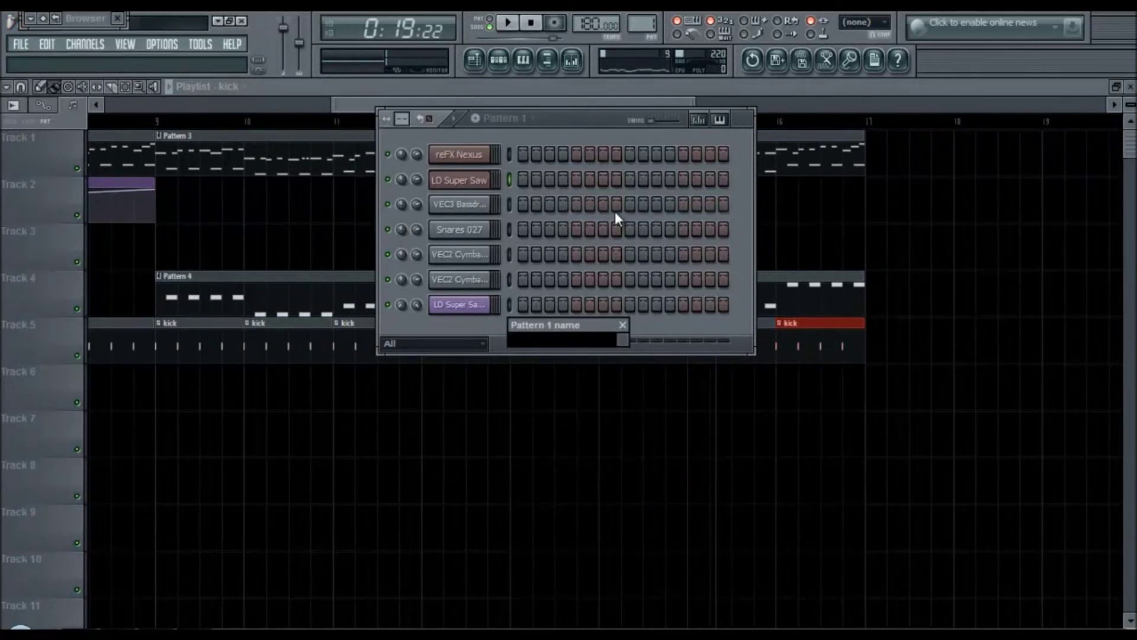
{"action": "type", "text": "opn"}
{"action": "key", "text": "BackSpace"}
{"action": "type", "text": "en hat"}
{"action": "key", "text": "Return"}
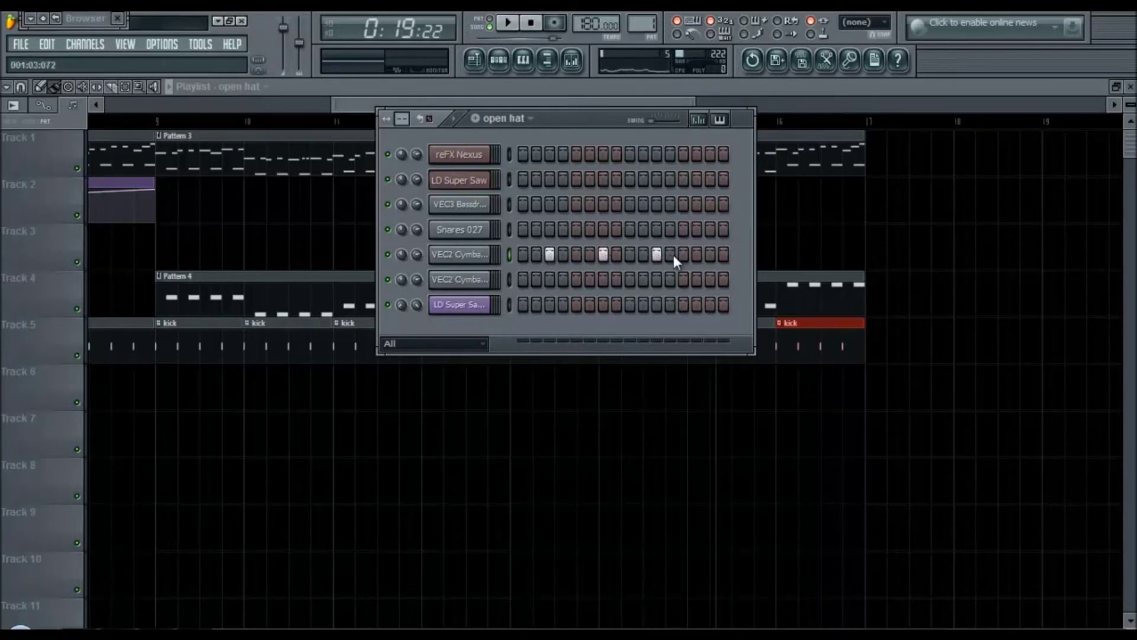
Lay open hat clips on Track 6 across bars 9 to 16.
{"action": "left_click", "coordinate": [601, 93]}
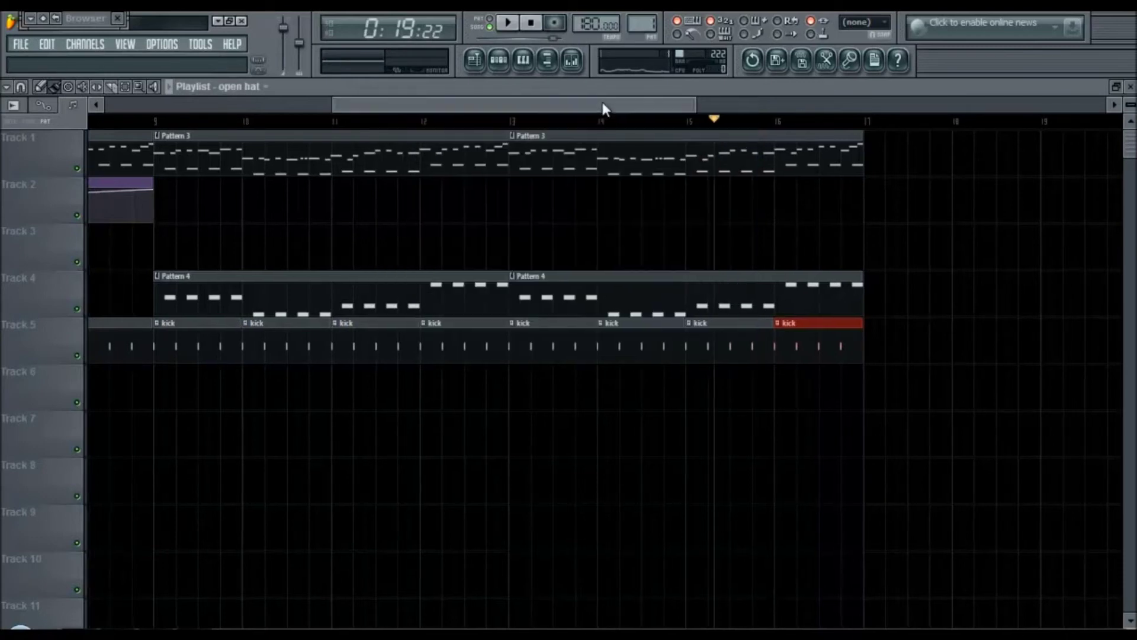
{"action": "left_click_drag", "start_coordinate": [602, 101], "coordinate": [586, 103]}
{"action": "left_click_drag", "start_coordinate": [296, 382], "coordinate": [855, 397]}
Insert a new pattern named snare in the step sequencer.
{"action": "left_click", "coordinate": [508, 70]}
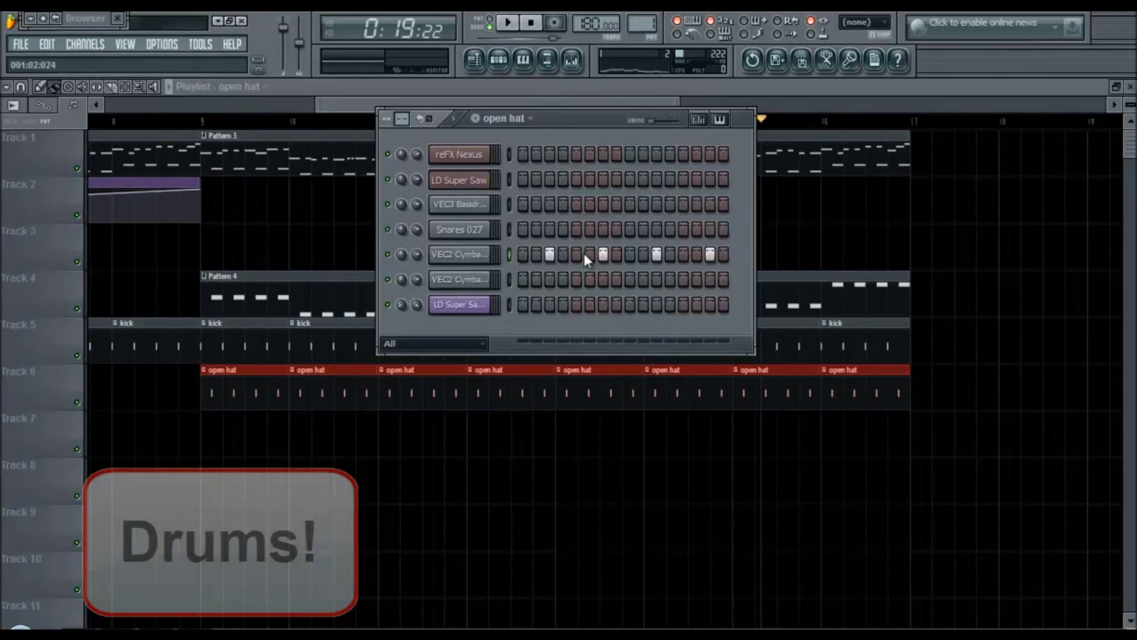
{"action": "left_click", "coordinate": [529, 123]}
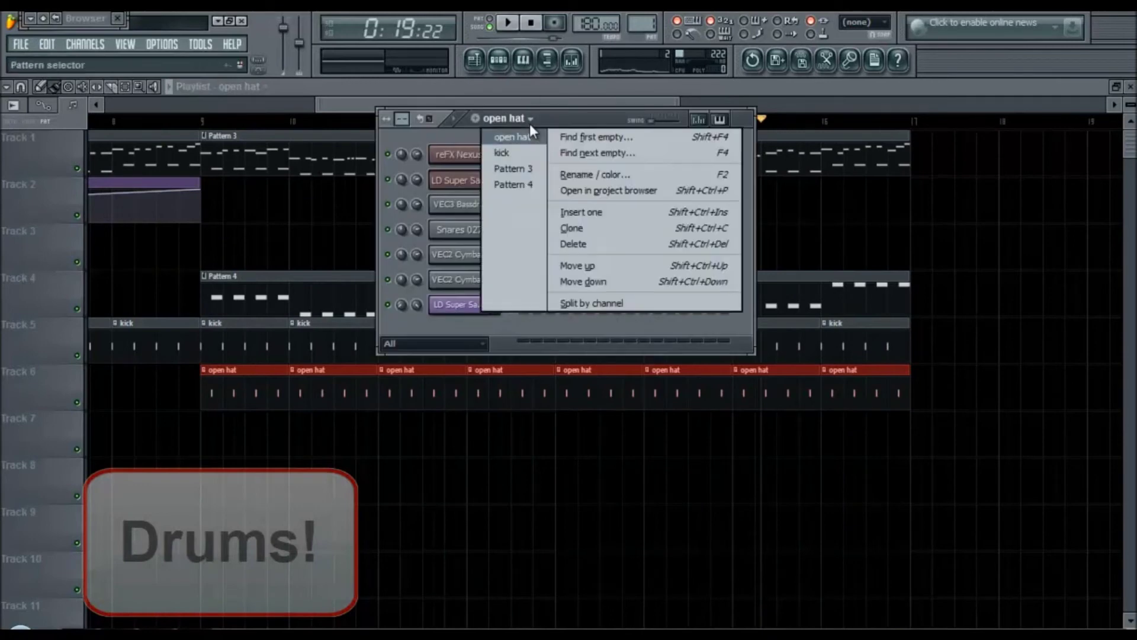
{"action": "left_click", "coordinate": [599, 210]}
{"action": "type", "text": "snare"}
{"action": "key", "text": "Return"}
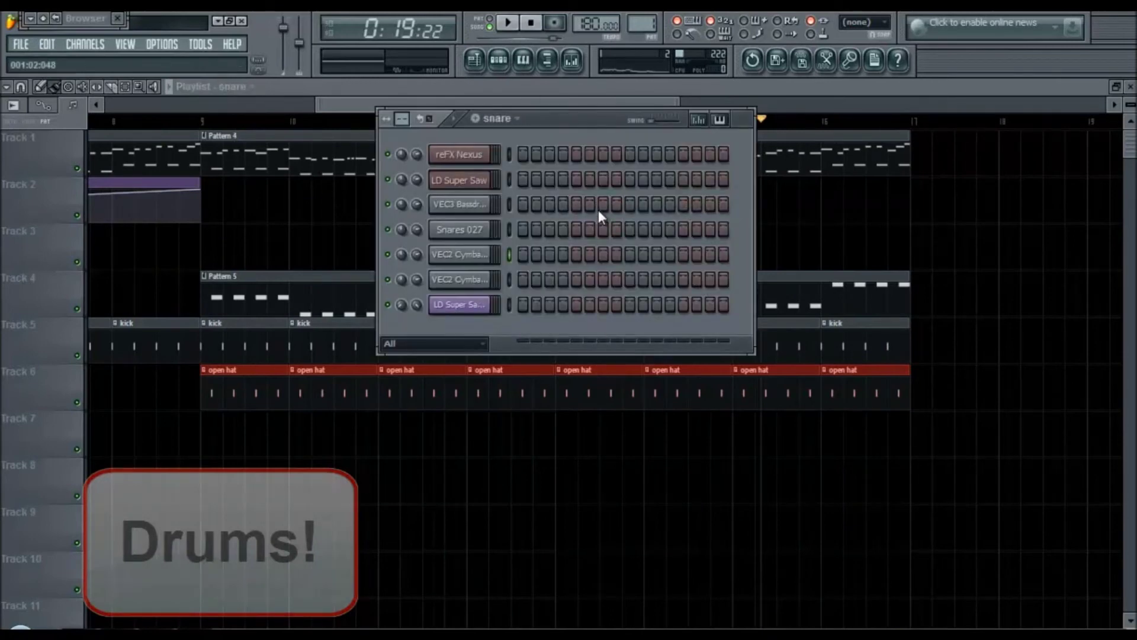
Place Snares 027 hits on steps 5 and 13, and lay snare clips on Track 7 across bars 9 to 16.
{"action": "left_click", "coordinate": [576, 229]}
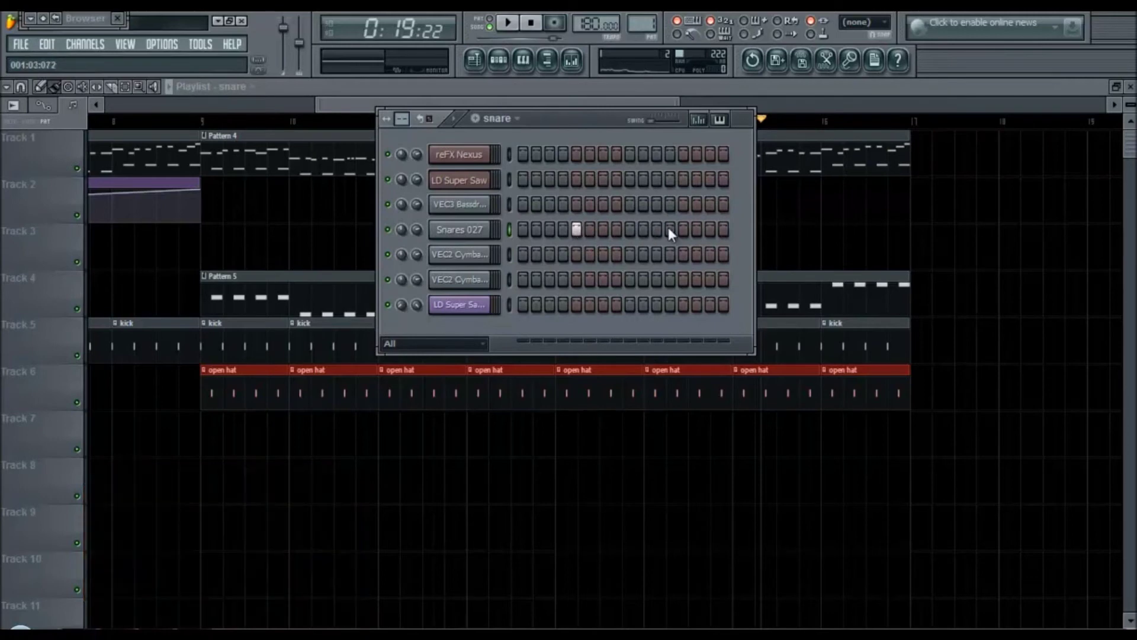
{"action": "left_click", "coordinate": [803, 88]}
{"action": "mouse_move", "coordinate": [212, 436]}
{"action": "left_mouse_down"}
{"action": "mouse_move", "coordinate": [642, 439]}
{"action": "mouse_move", "coordinate": [886, 461]}
{"action": "left_mouse_up"}
Insert a pattern named hh with closed hi-hat hits on steps 3, 4, 7, 8, 11, 12, 15 and 16.
{"action": "left_click", "coordinate": [500, 61]}
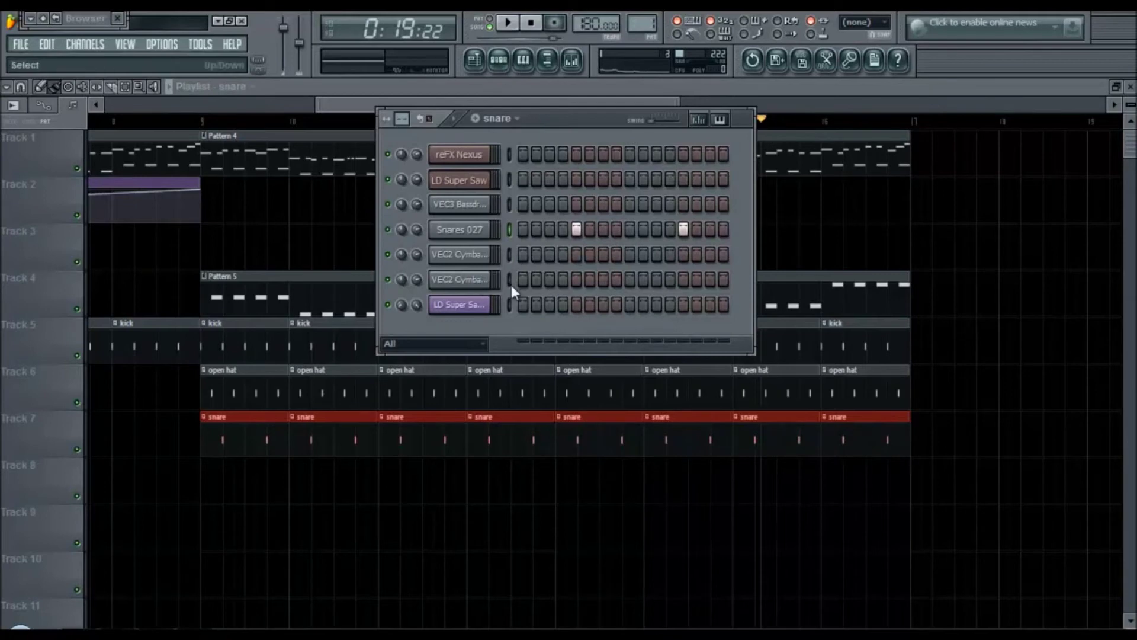
{"action": "left_click", "coordinate": [514, 119]}
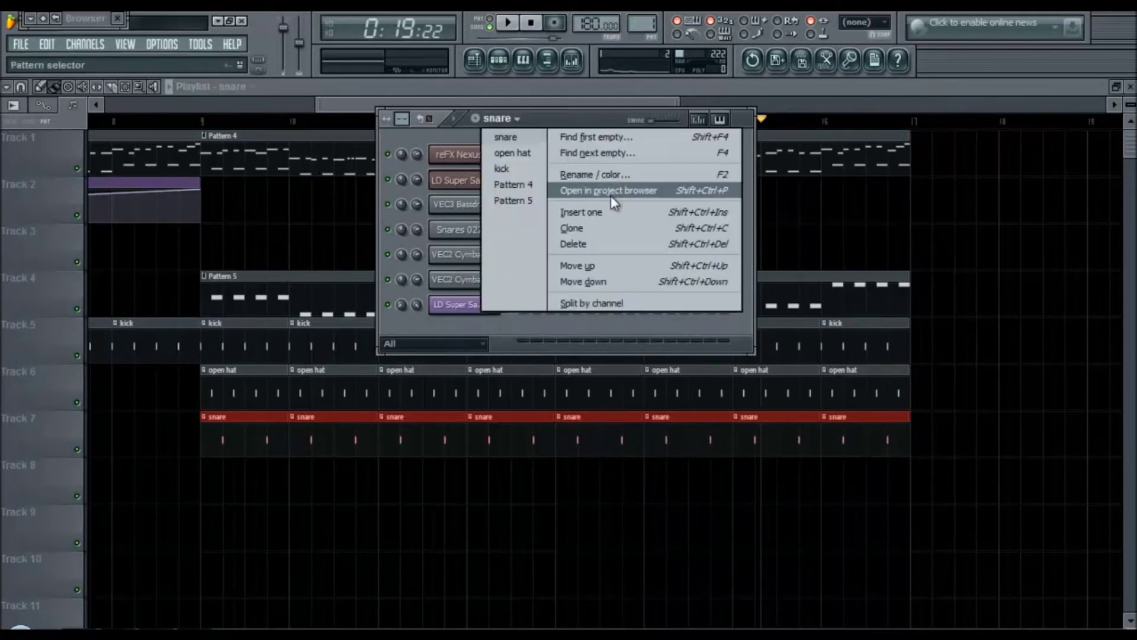
{"action": "left_click", "coordinate": [596, 214]}
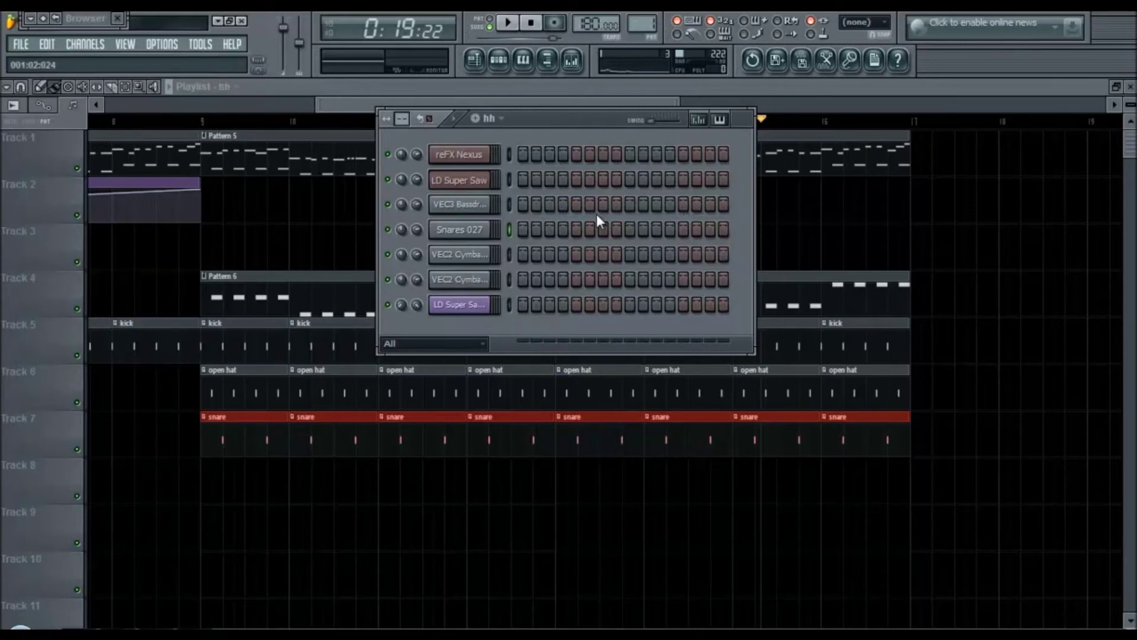
{"action": "left_click", "coordinate": [549, 279]}
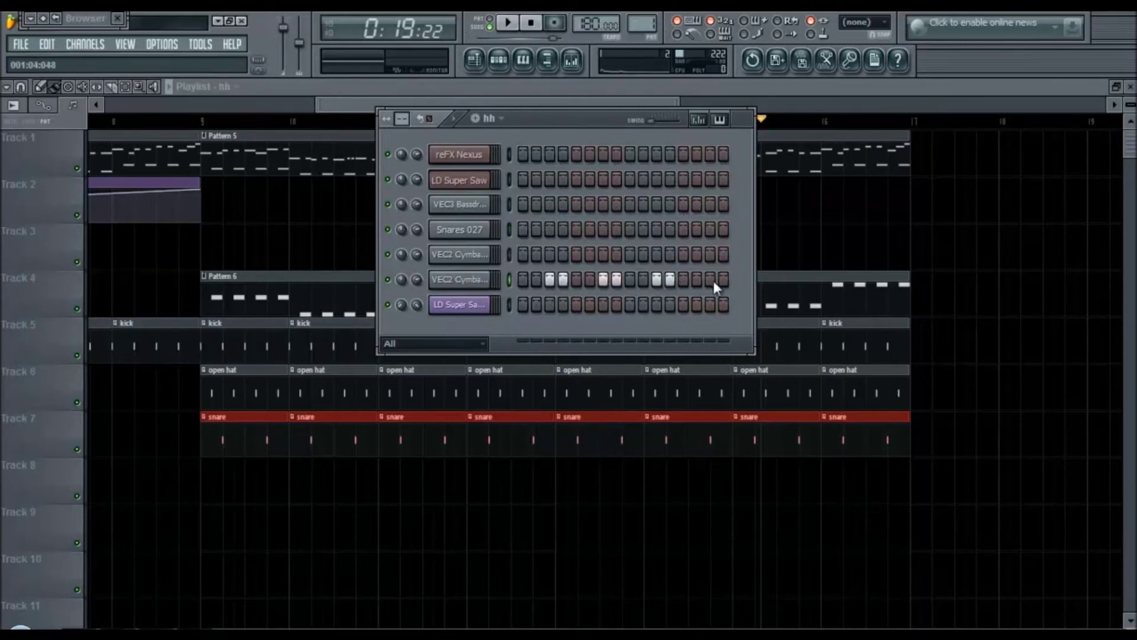
Lay hh clips on Track 8 across bars 9 to 16 and play the song from the start.
{"action": "key", "text": "F6"}
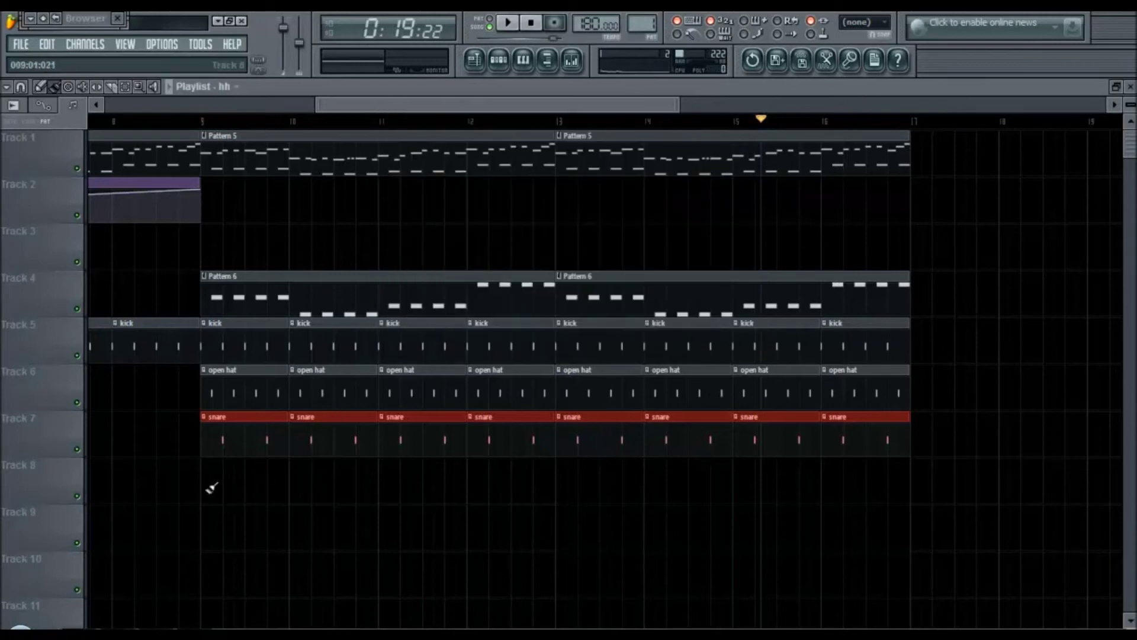
{"action": "left_click_drag", "start_coordinate": [215, 488], "coordinate": [650, 476]}
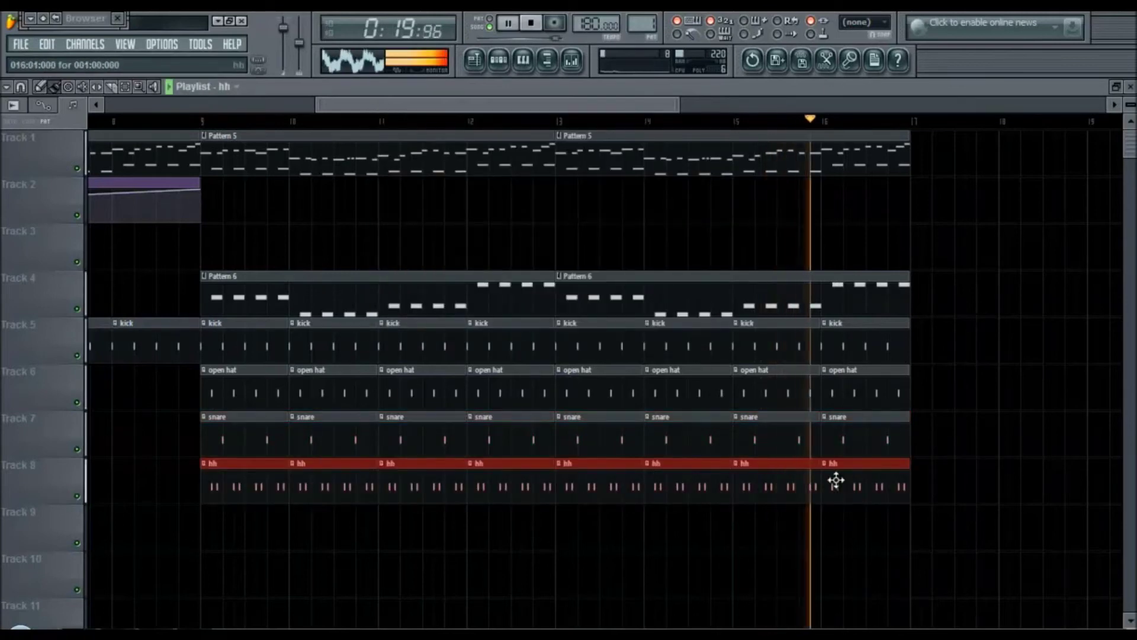
{"action": "left_click", "coordinate": [513, 26]}
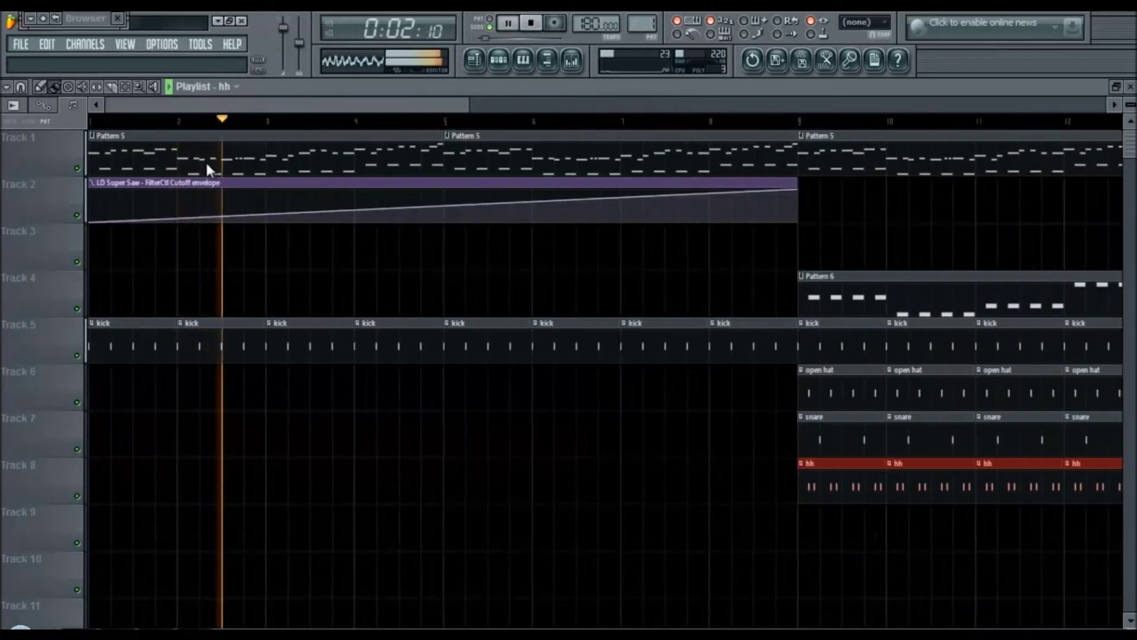
{"action": "left_click_drag", "start_coordinate": [443, 208], "coordinate": [444, 209]}
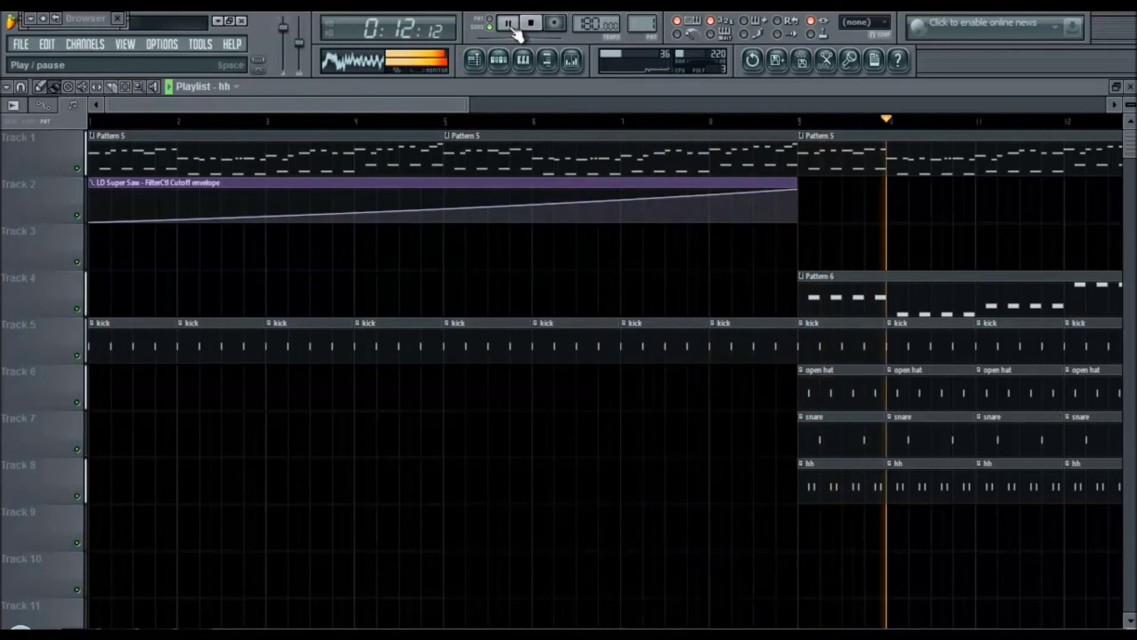
Route the VEC2 Cymbals HH Closed 16 channel to mixer track 4 and slightly lower that track's volume.
{"action": "double_click", "coordinate": [828, 481]}
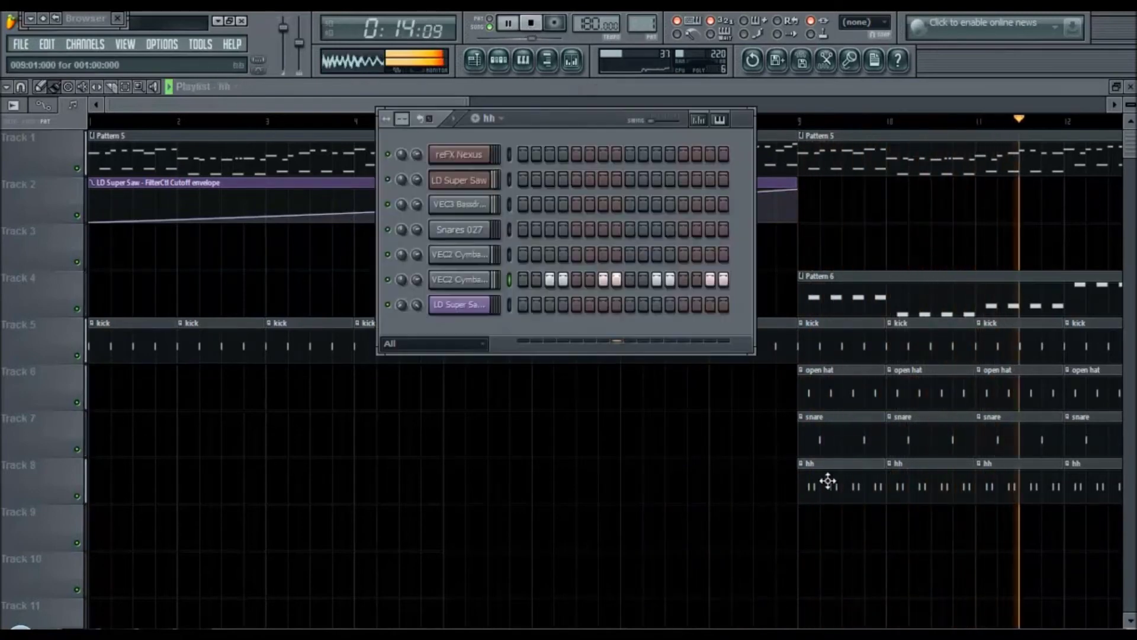
{"action": "left_click", "coordinate": [468, 281]}
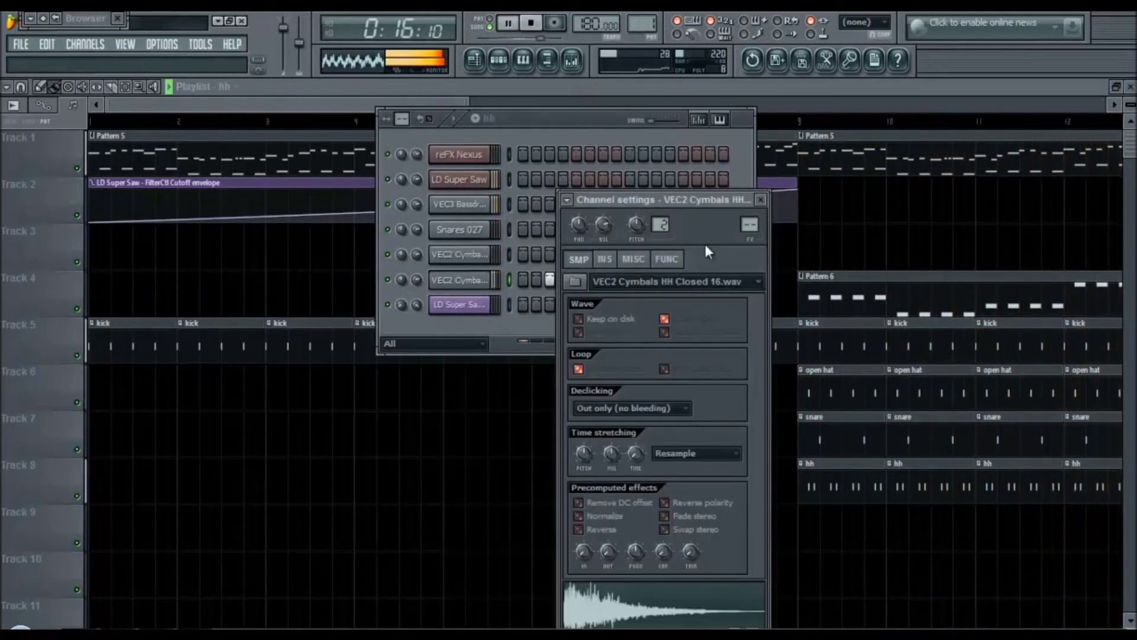
{"action": "key", "text": "F9"}
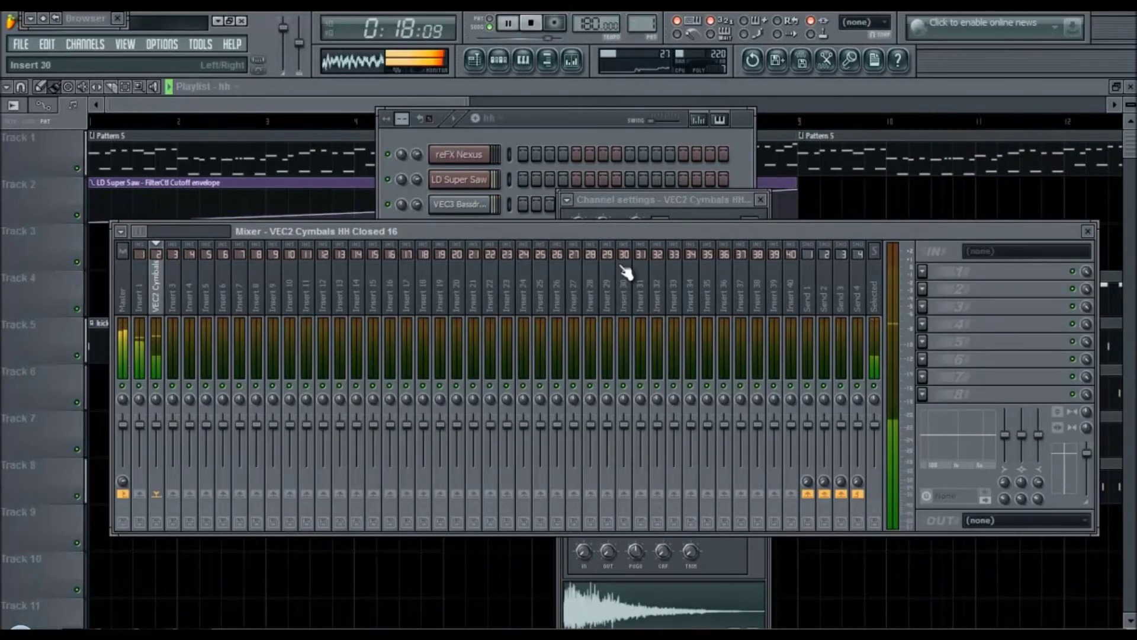
{"action": "left_click", "coordinate": [726, 200]}
{"action": "left_click_drag", "start_coordinate": [749, 227], "coordinate": [750, 211]}
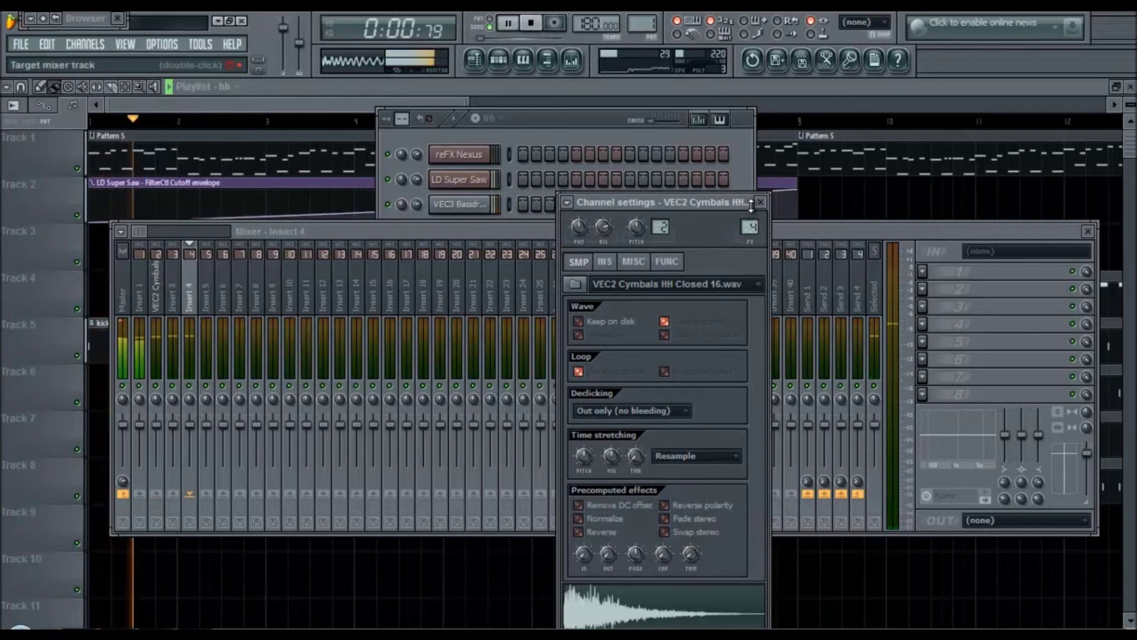
{"action": "left_click_drag", "start_coordinate": [193, 434], "coordinate": [194, 454]}
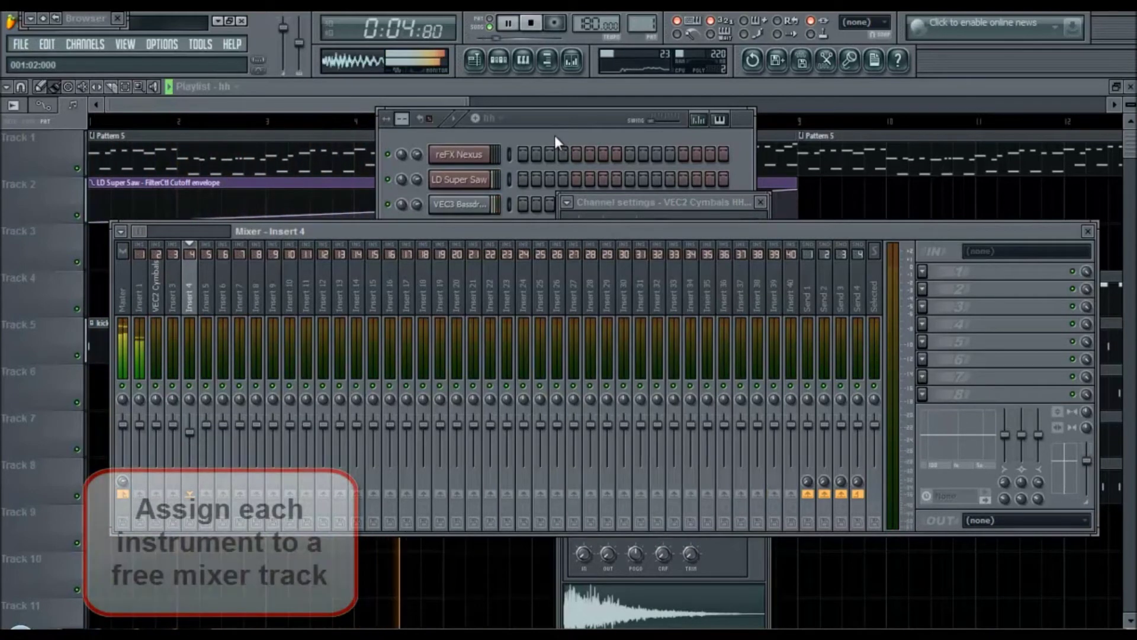
Move all open hat, snare and hh clips on Tracks 6 to 8 so they start at bar 17.
{"action": "left_click", "coordinate": [349, 116]}
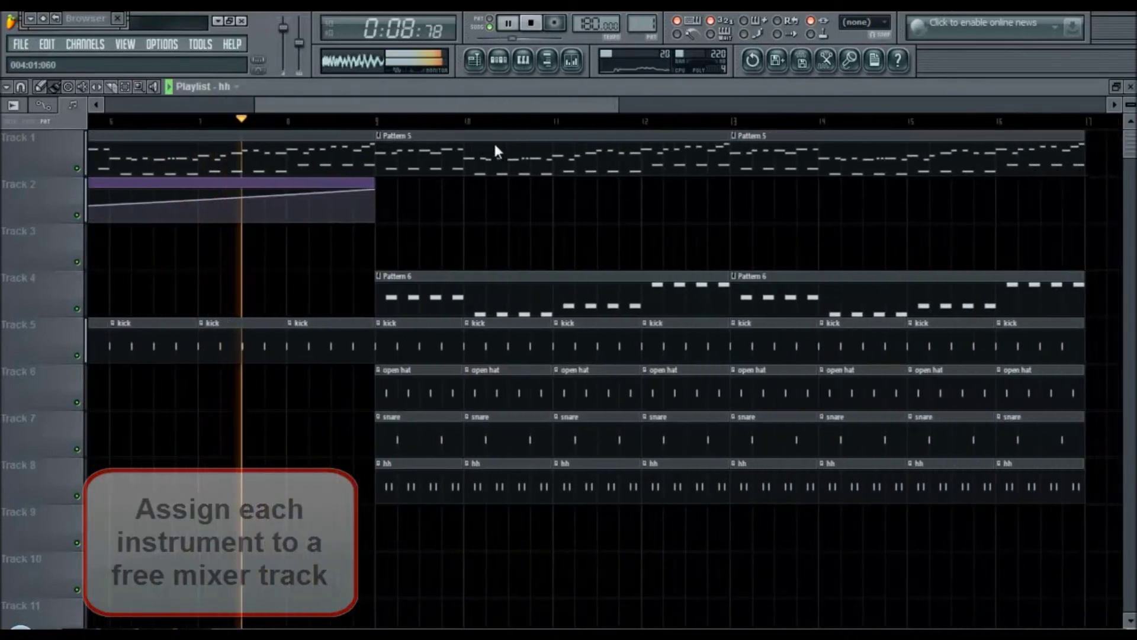
{"action": "left_click_drag", "start_coordinate": [385, 366], "coordinate": [1085, 514]}
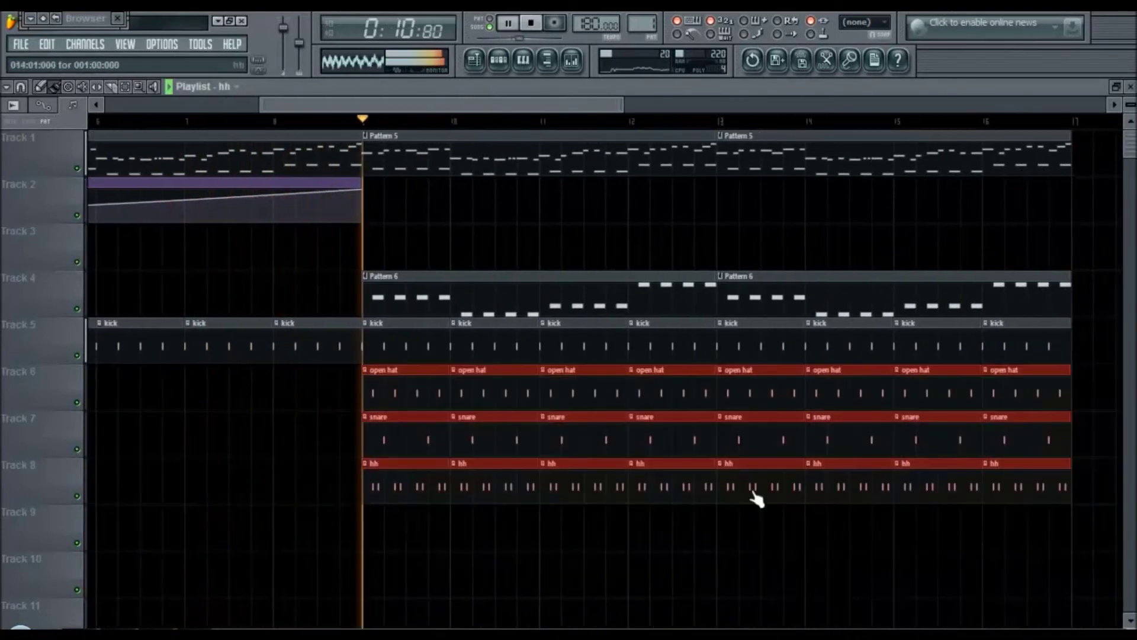
{"action": "left_click_drag", "start_coordinate": [378, 398], "coordinate": [1074, 408]}
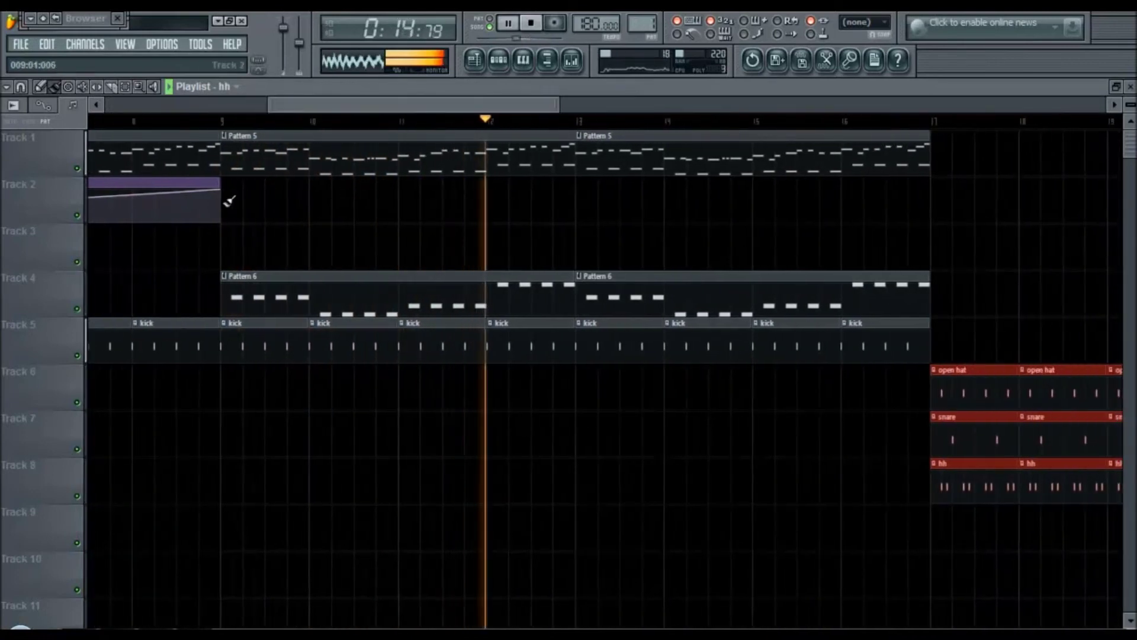
Add a point dropping the filter cutoff envelope to the bottom at bar 9, and extend the envelope clip to bar 17.
{"action": "right_click", "coordinate": [220, 202]}
{"action": "left_click_drag", "start_coordinate": [220, 200], "coordinate": [222, 223]}
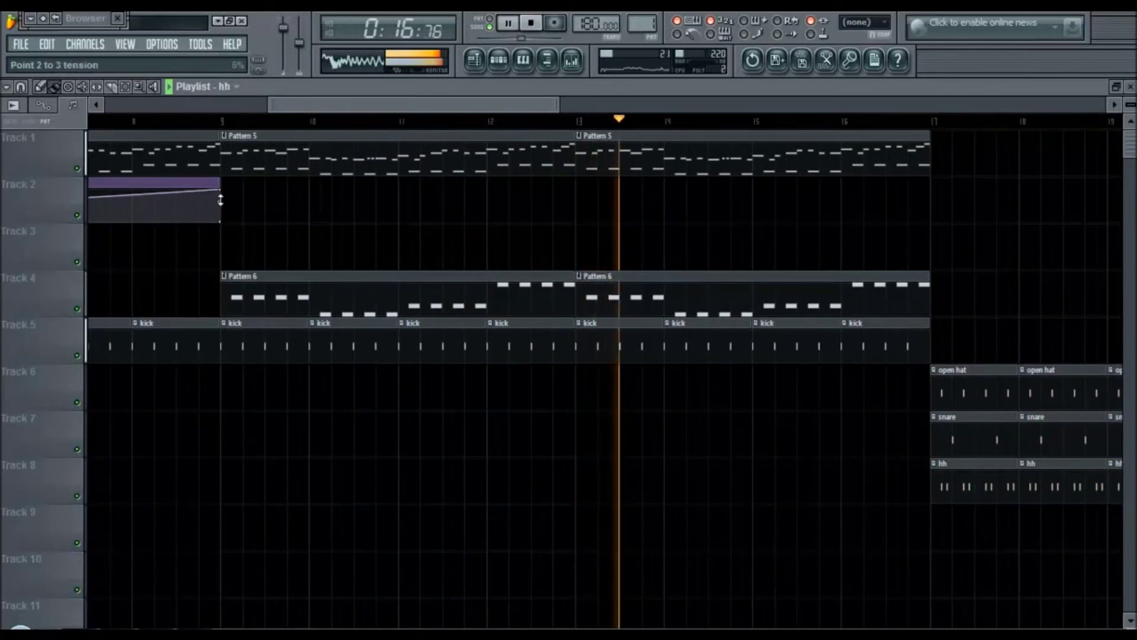
{"action": "left_click_drag", "start_coordinate": [224, 181], "coordinate": [927, 212]}
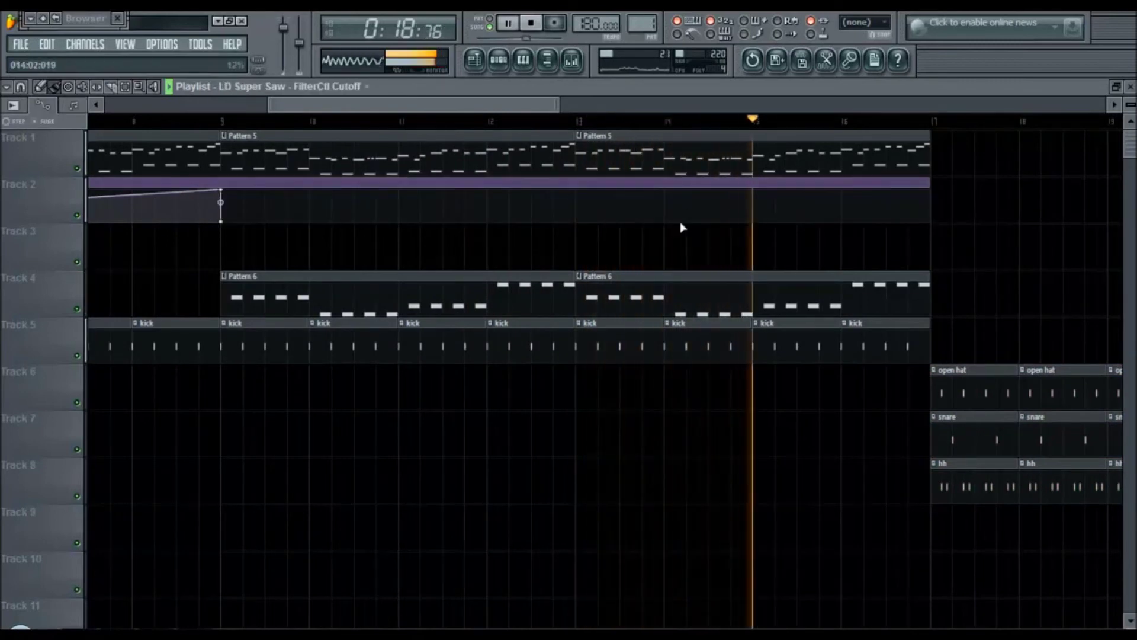
Raise the envelope's low point at bar 9 to about 12%, and add an end point at bar 17 at about 75%.
{"action": "left_click_drag", "start_coordinate": [221, 222], "coordinate": [221, 216]}
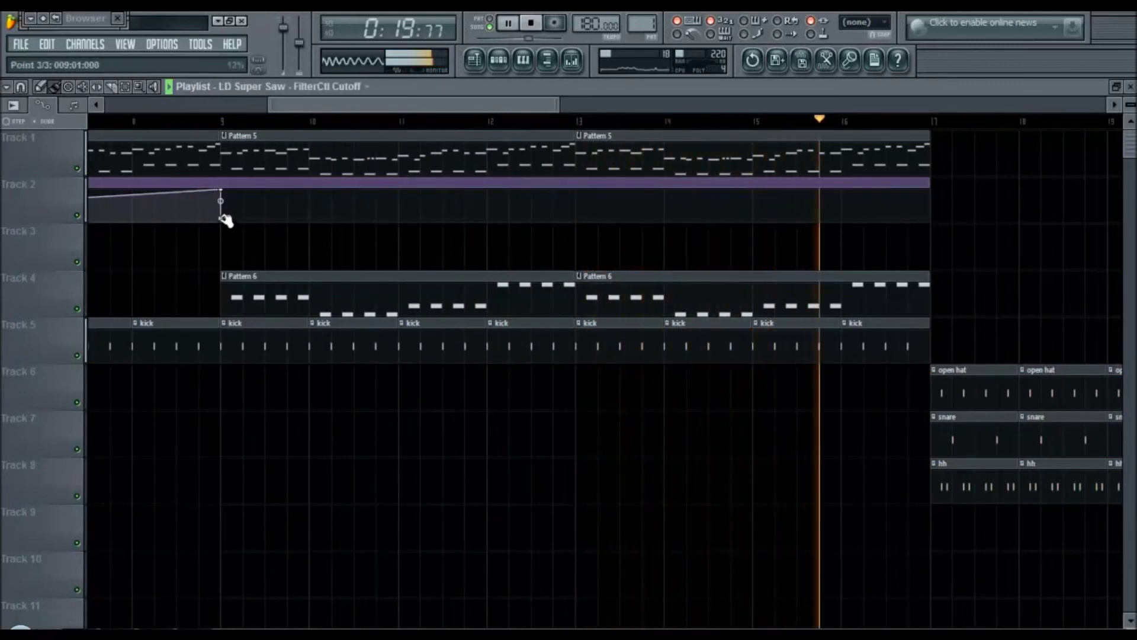
{"action": "right_click", "coordinate": [933, 201]}
{"action": "left_click_drag", "start_coordinate": [933, 201], "coordinate": [936, 181]}
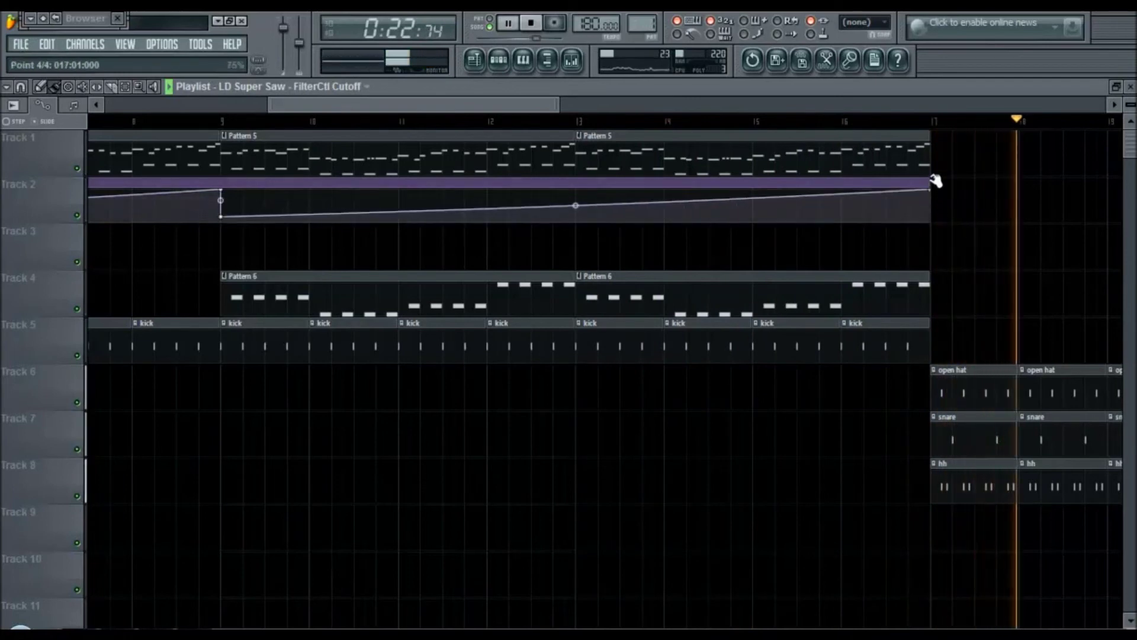
Add Pattern 5 melody clips on Track 1 and Pattern 6 bass clips on Track 4 at bars 17 and 21.
{"action": "left_click_drag", "start_coordinate": [552, 105], "coordinate": [590, 107]}
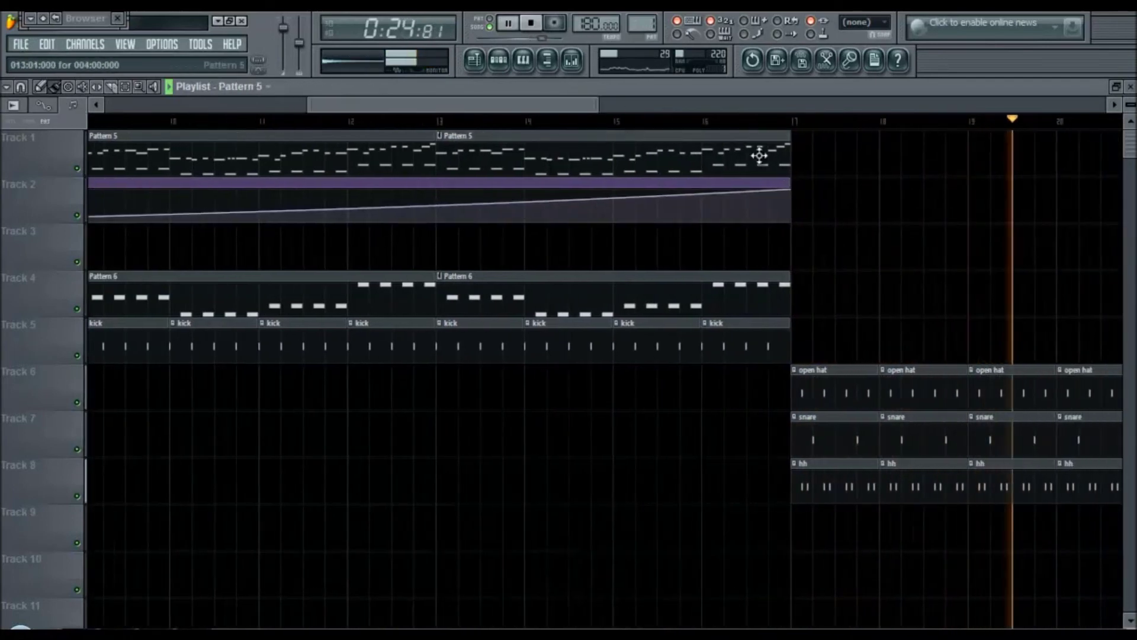
{"action": "left_click", "coordinate": [804, 169]}
{"action": "left_click_drag", "start_coordinate": [558, 107], "coordinate": [632, 126]}
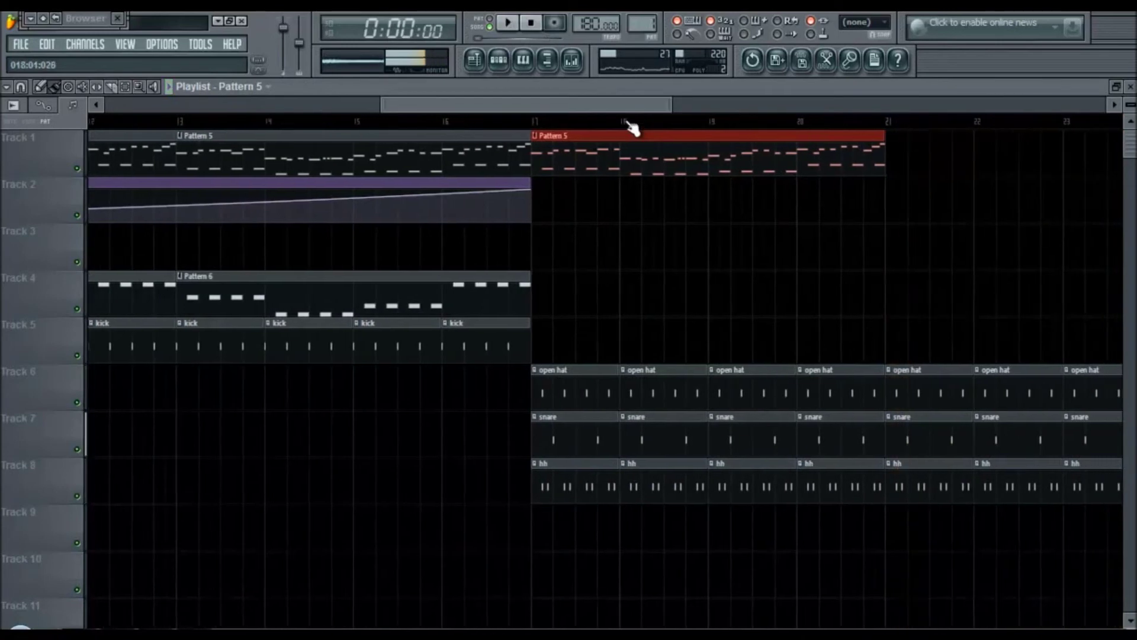
{"action": "left_click", "coordinate": [893, 169]}
{"action": "left_click_drag", "start_coordinate": [542, 305], "coordinate": [939, 302]}
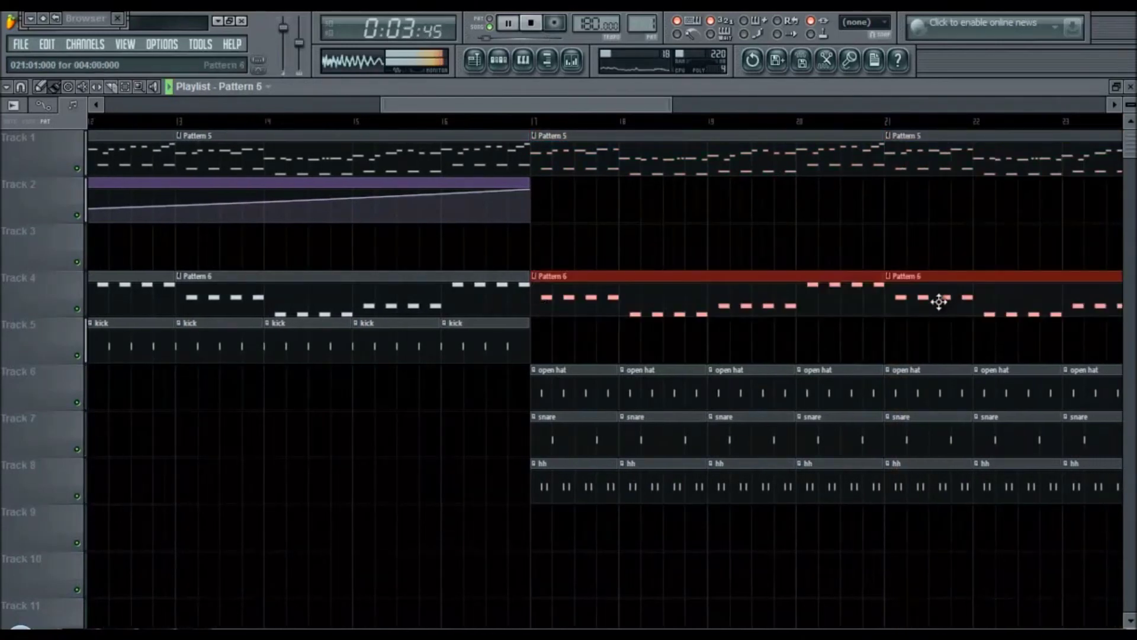
Extend the kick clips on Track 5 across bars 17 to 24.
{"action": "left_click_drag", "start_coordinate": [486, 117], "coordinate": [533, 126]}
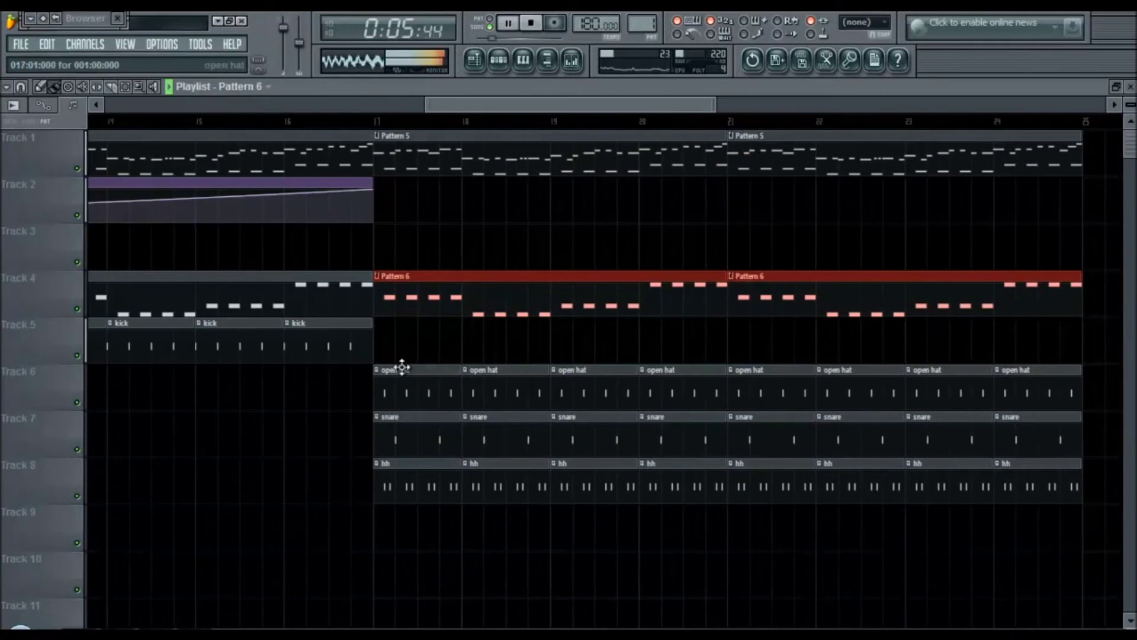
{"action": "left_click_drag", "start_coordinate": [383, 350], "coordinate": [1034, 348]}
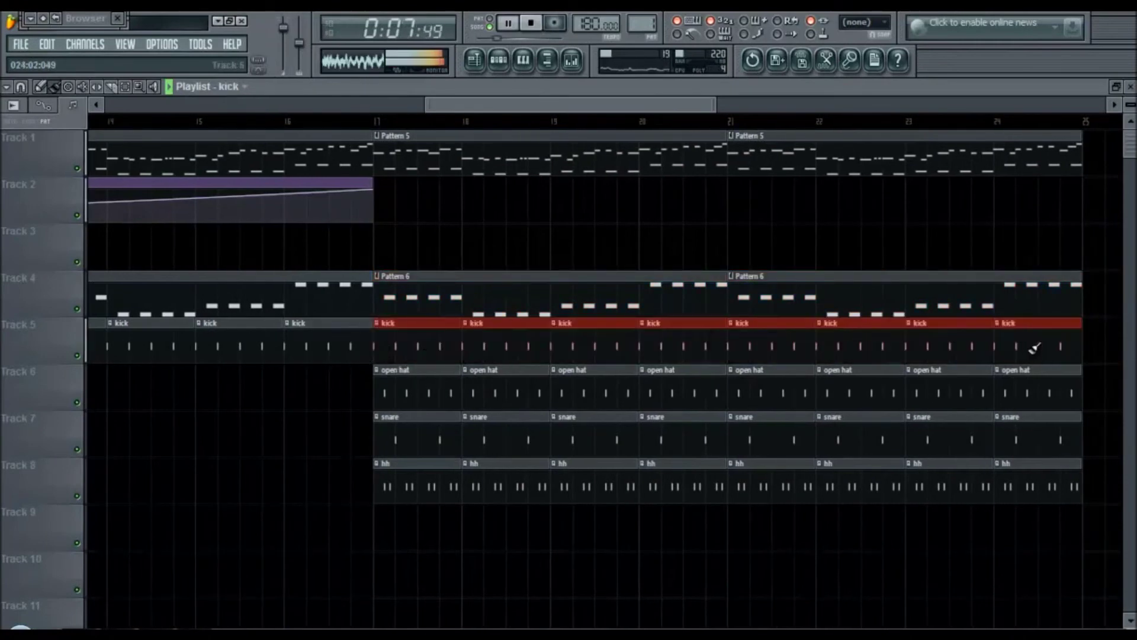
{"action": "left_click_drag", "start_coordinate": [653, 101], "coordinate": [460, 166]}
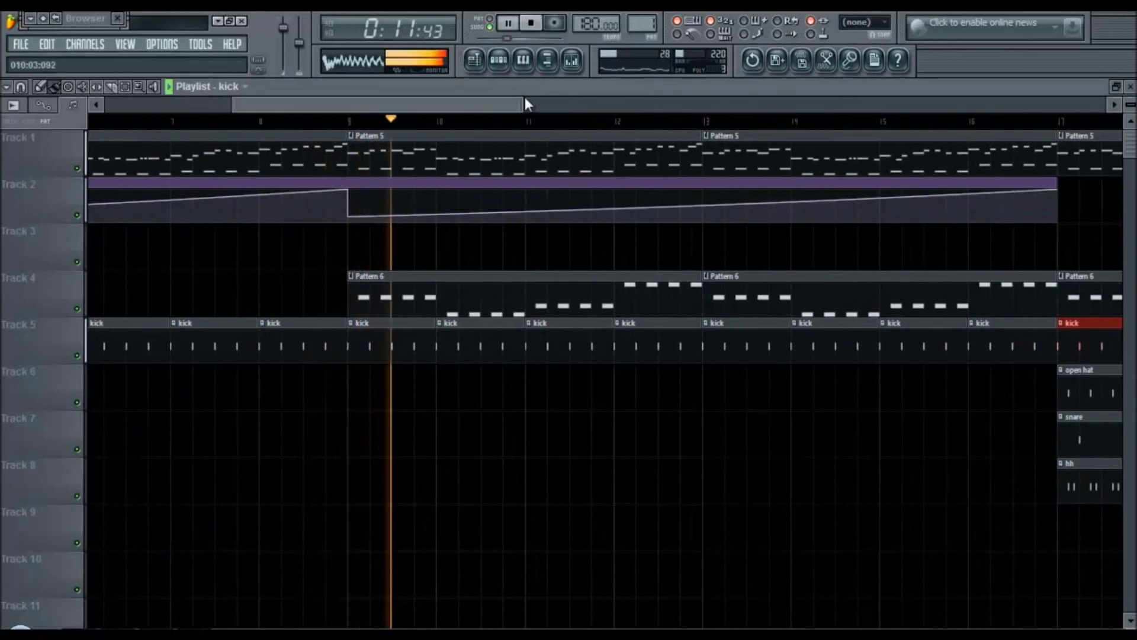
Open the reFX Nexus channel and route it to free mixer track 8.
{"action": "left_click", "coordinate": [576, 62]}
{"action": "left_click", "coordinate": [507, 69]}
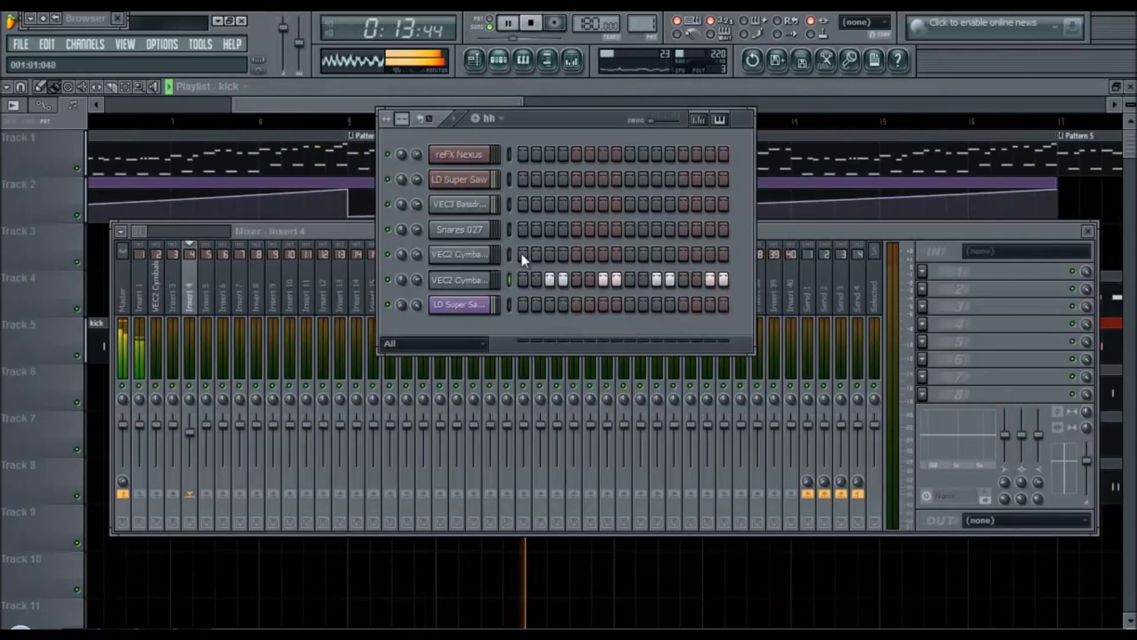
{"action": "left_click", "coordinate": [463, 159]}
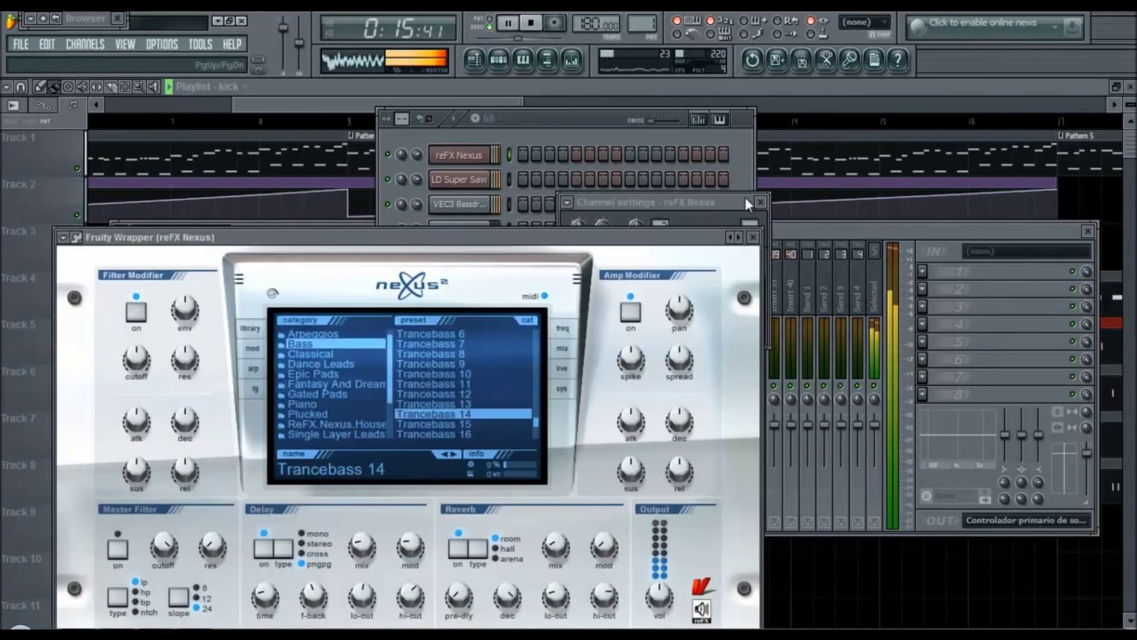
{"action": "left_click", "coordinate": [737, 228]}
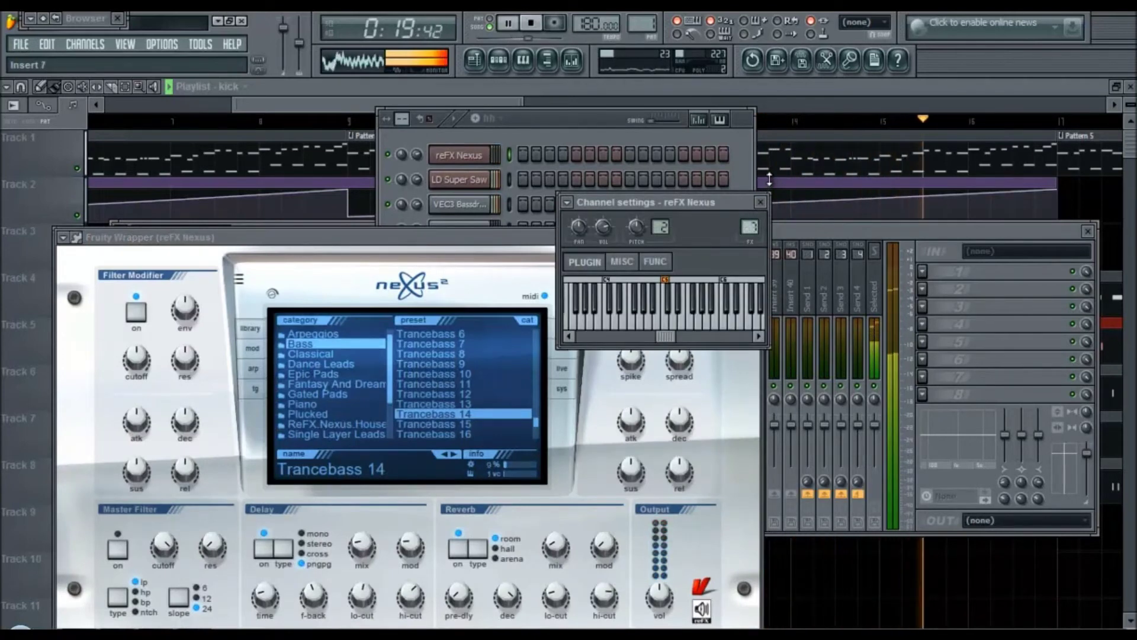
{"action": "key", "text": "F9"}
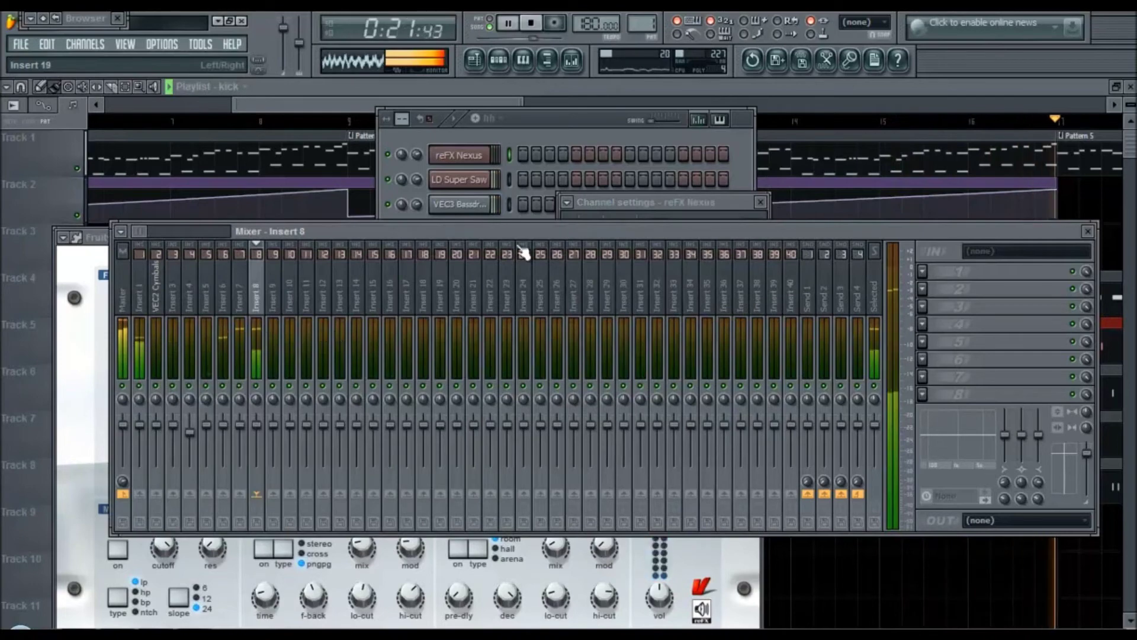
Load Fruity Parametric EQ 2 in the first effect slot of mixer track 8 and apply the Mastering preset that cuts both frequency extremes.
{"action": "left_click", "coordinate": [987, 290]}
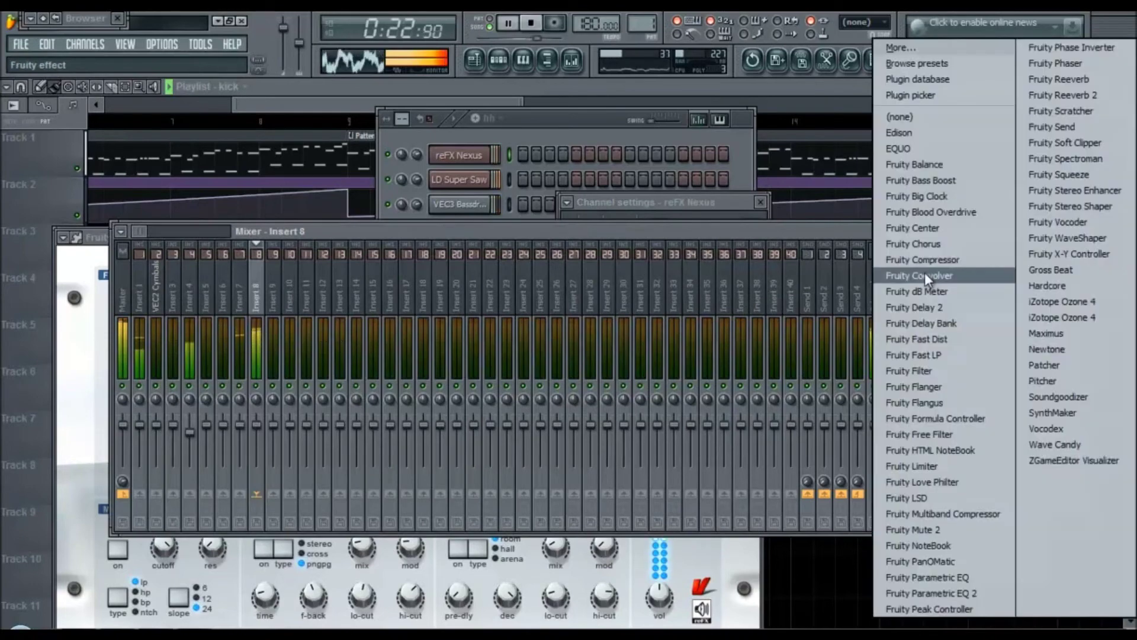
{"action": "left_click", "coordinate": [955, 597]}
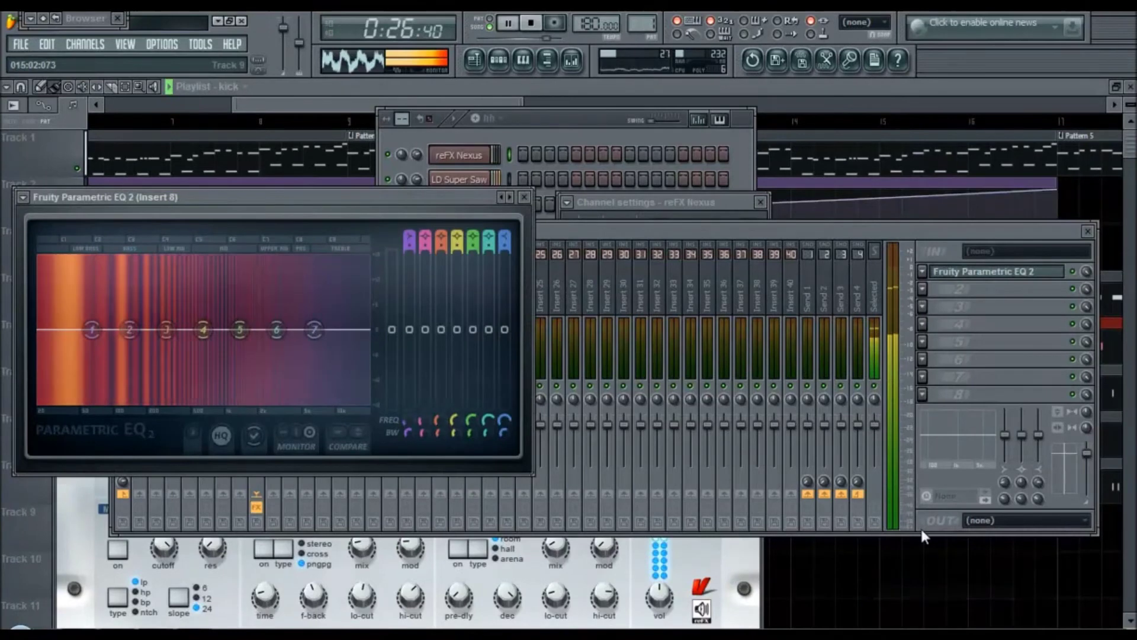
{"action": "left_click", "coordinate": [24, 197]}
{"action": "mouse_move", "coordinate": [55, 240]}
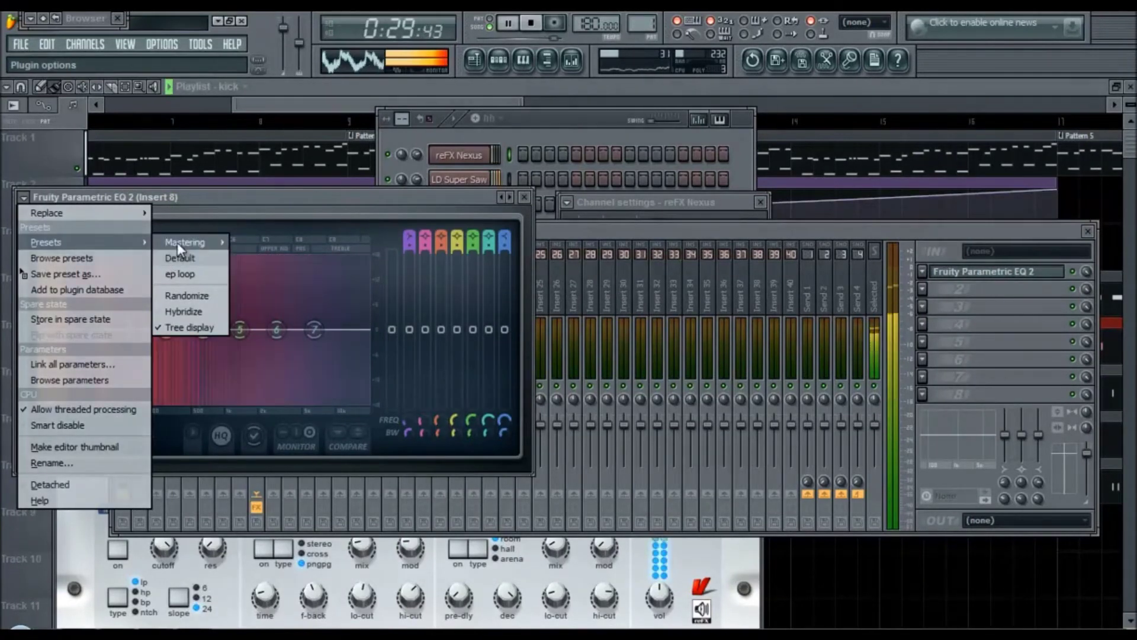
{"action": "mouse_move", "coordinate": [178, 243]}
{"action": "left_click", "coordinate": [302, 241]}
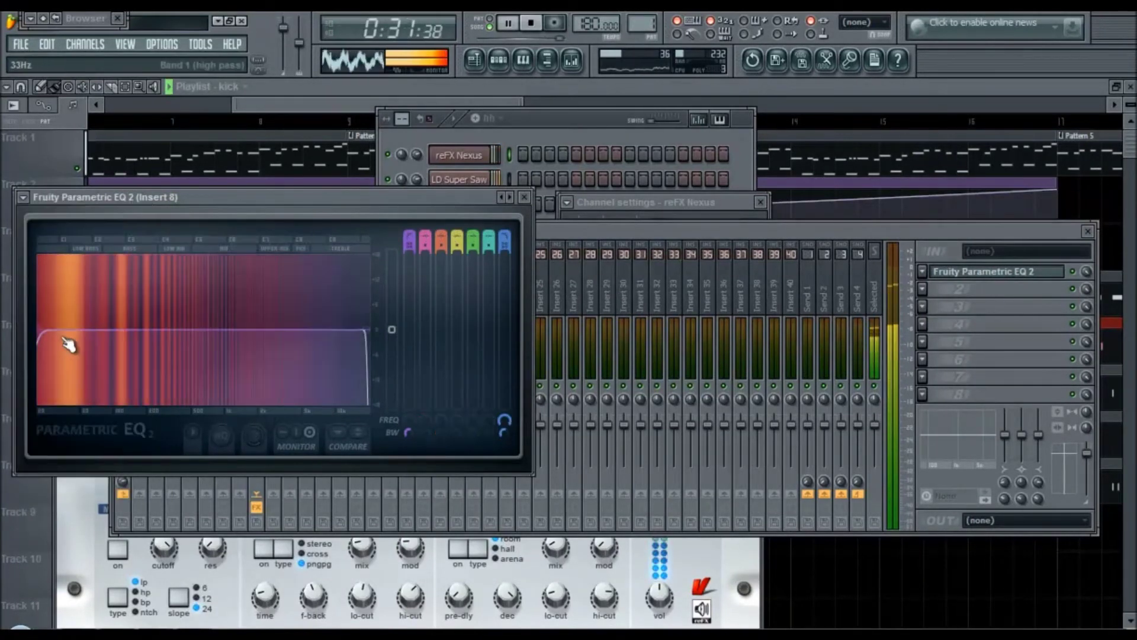
Raise the EQ's band 1 high-pass frequency to about 7778 Hz and create an automation clip for it.
{"action": "left_click_drag", "start_coordinate": [43, 340], "coordinate": [415, 373]}
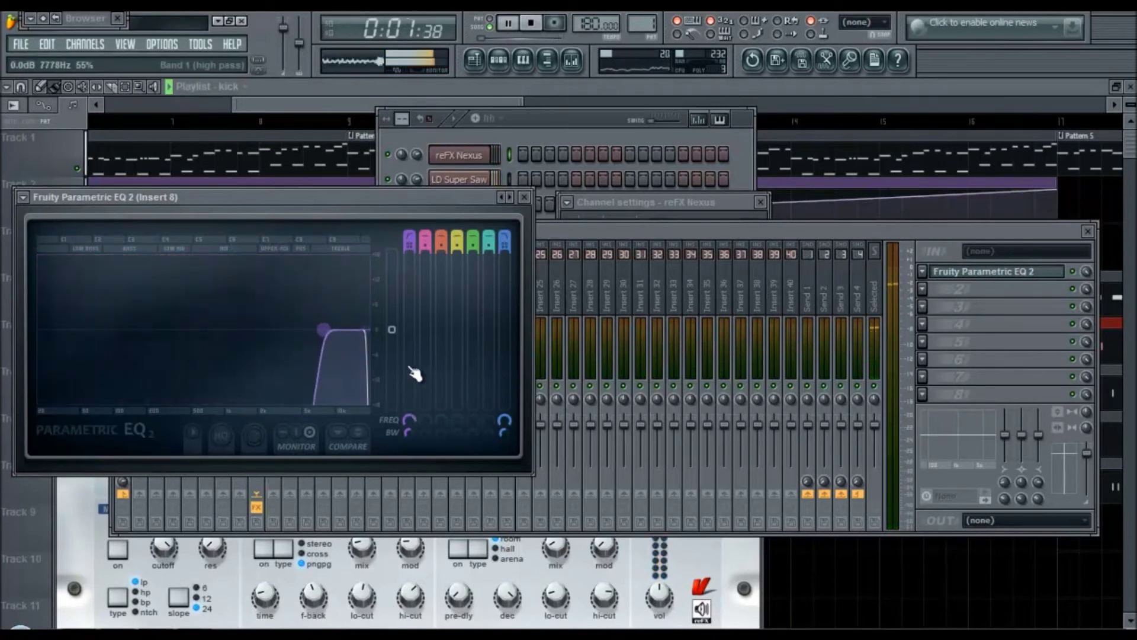
{"action": "right_click", "coordinate": [416, 418]}
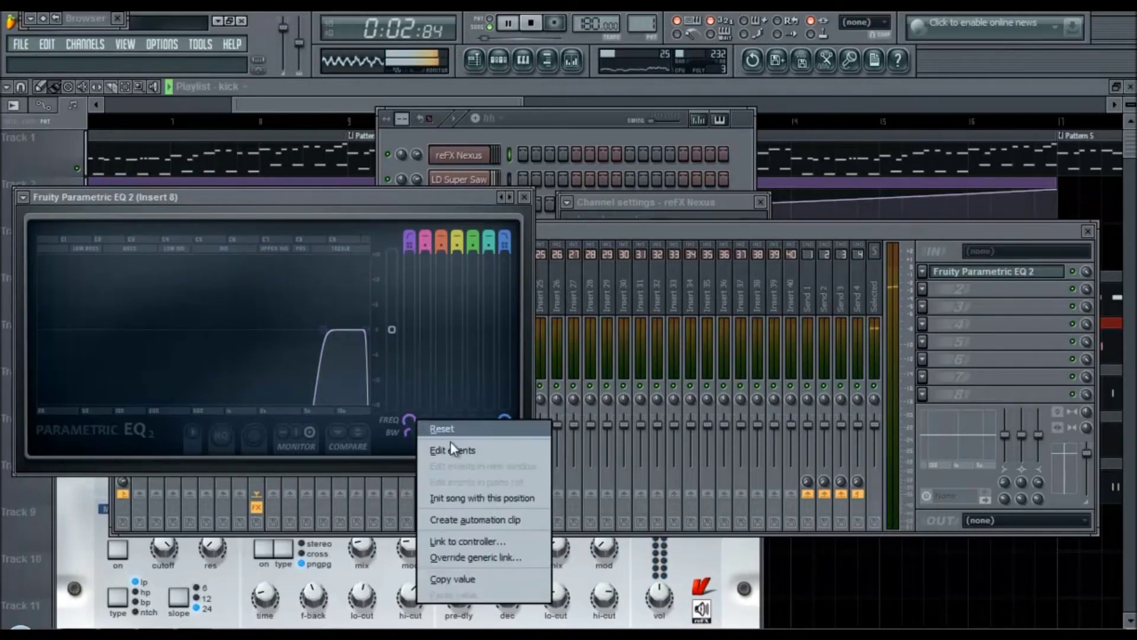
{"action": "left_click", "coordinate": [478, 517]}
Shape the Band 1 freq envelope on Track 3 to stay level until bar 9, then curve down to the minimum at bar 17.
{"action": "left_click_drag", "start_coordinate": [335, 108], "coordinate": [472, 204]}
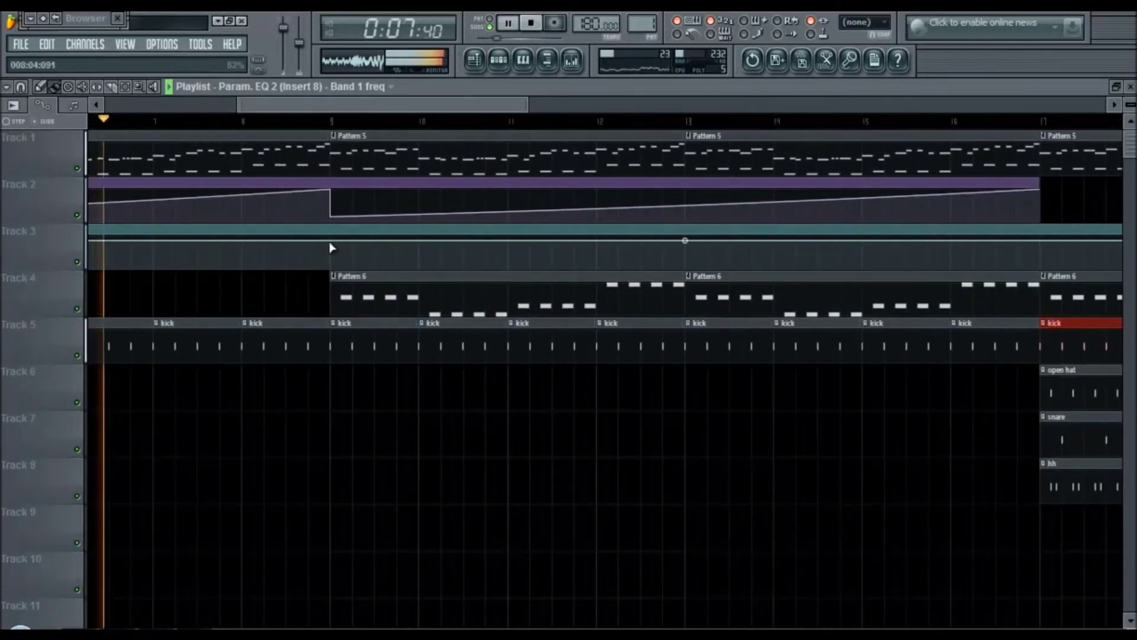
{"action": "left_click_drag", "start_coordinate": [431, 110], "coordinate": [499, 106]}
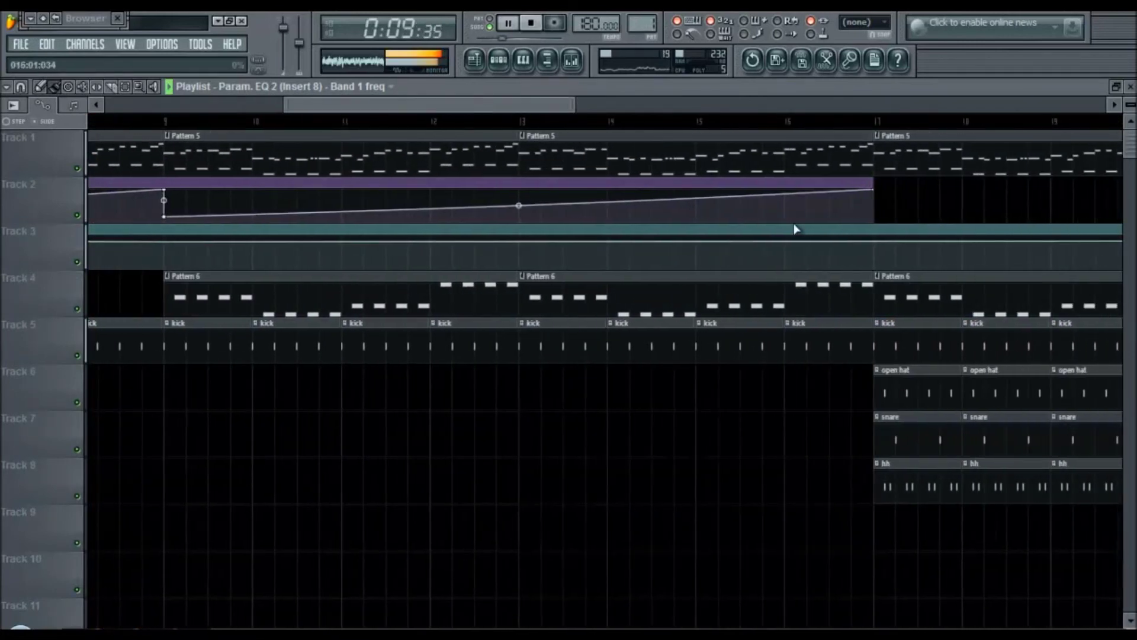
{"action": "left_click_drag", "start_coordinate": [874, 242], "coordinate": [873, 269]}
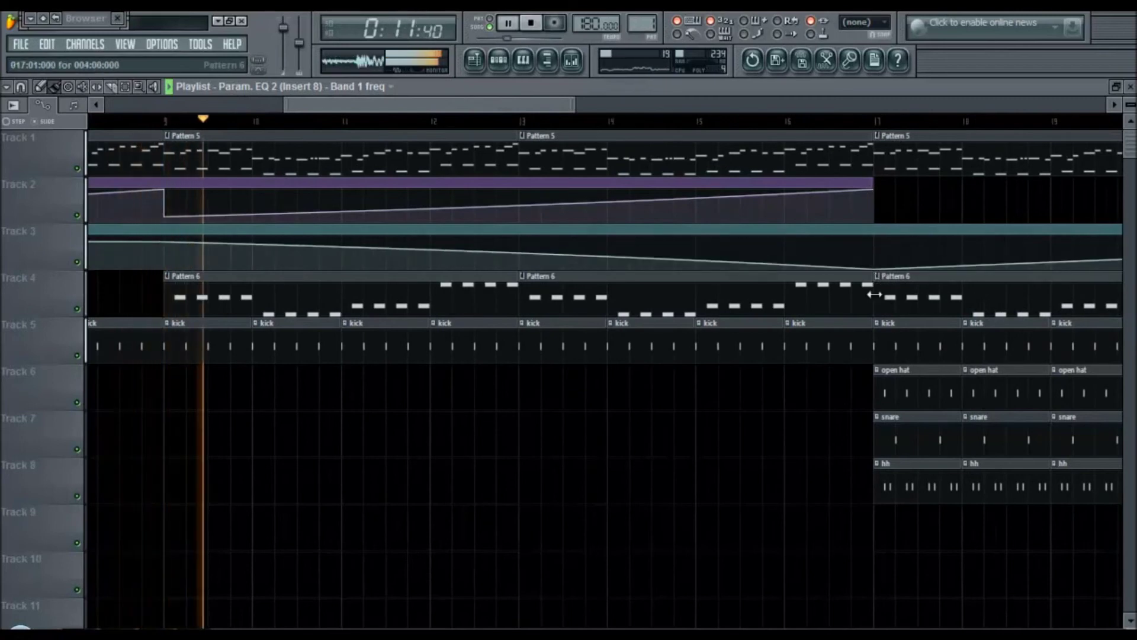
{"action": "left_click_drag", "start_coordinate": [517, 251], "coordinate": [518, 261]}
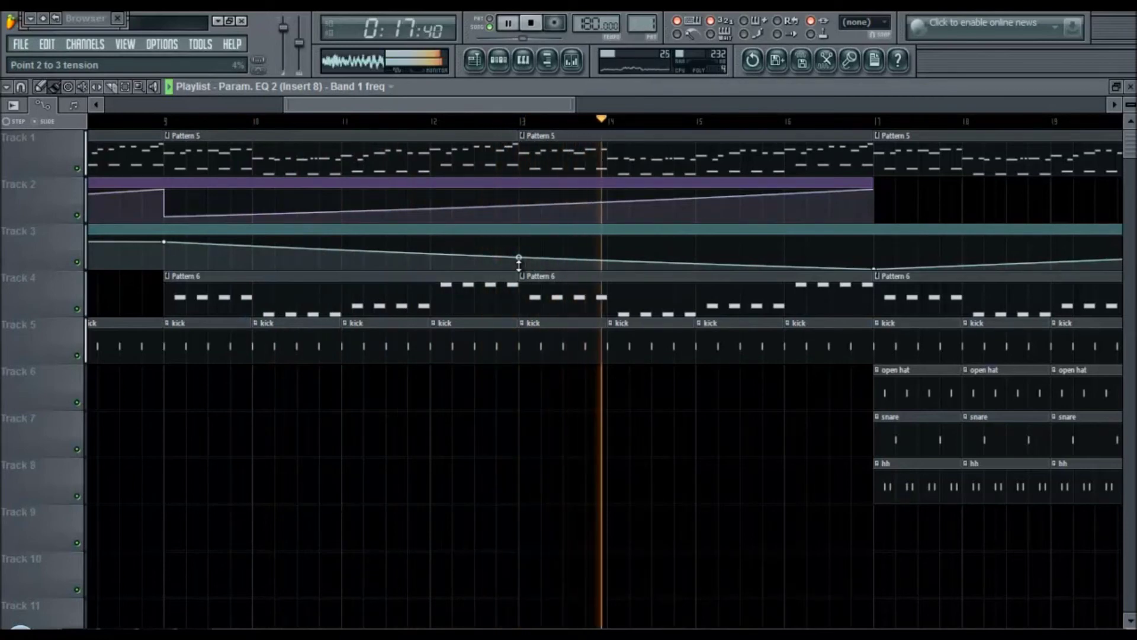
Play the build-up from about bar 9 and examine the filter sweep in the Parametric EQ 2 on mixer track 8.
{"action": "left_click_drag", "start_coordinate": [463, 101], "coordinate": [507, 115]}
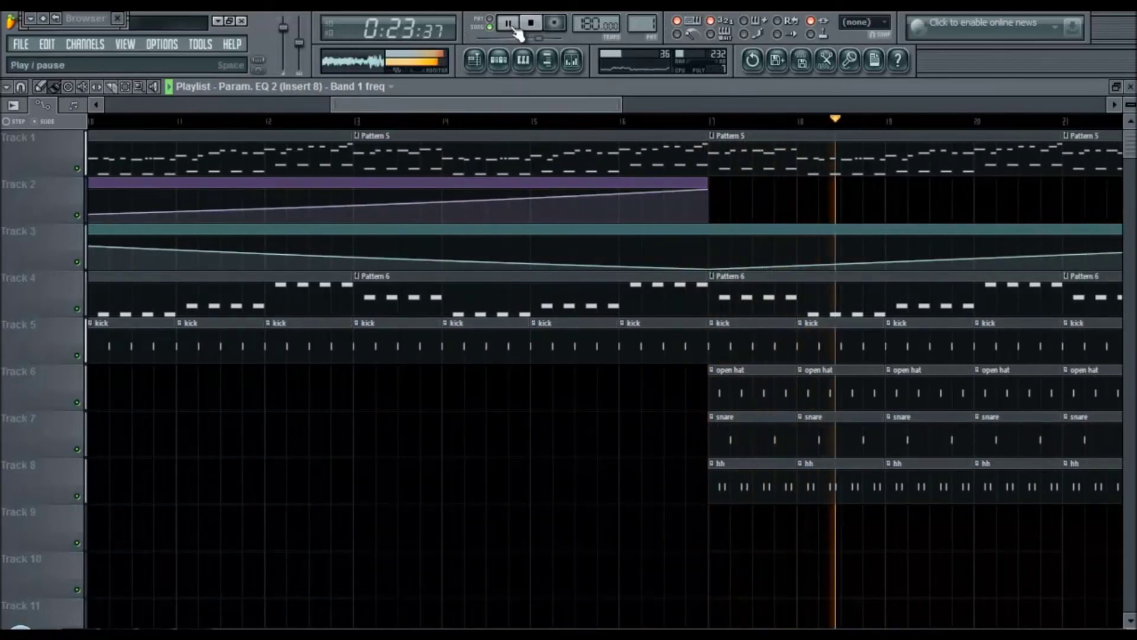
{"action": "left_click_drag", "start_coordinate": [532, 95], "coordinate": [458, 109]}
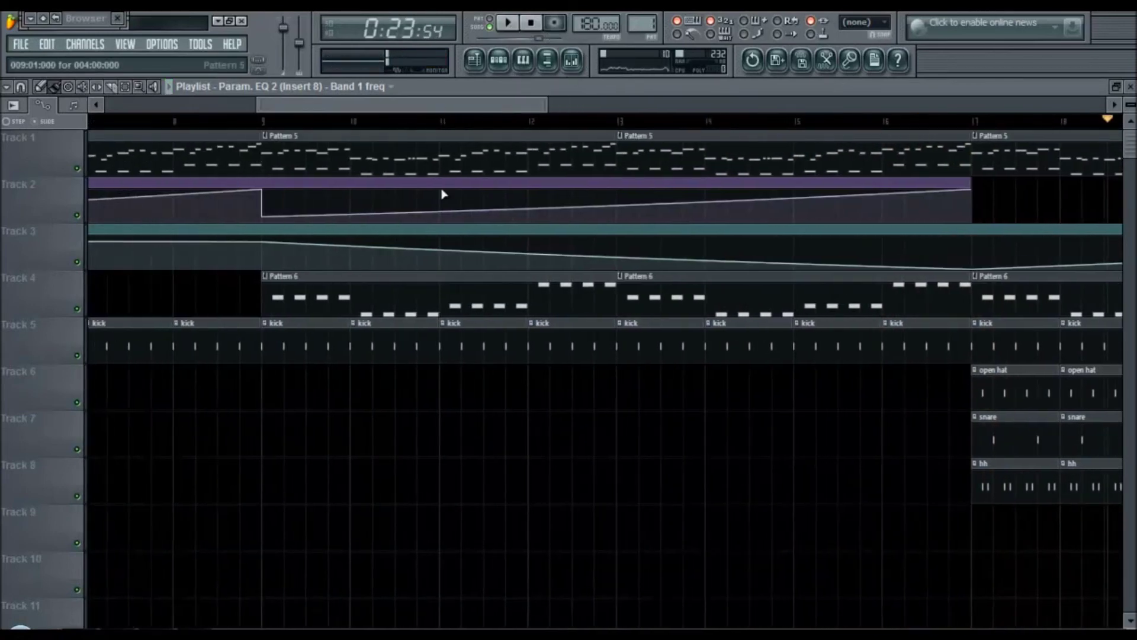
{"action": "left_click", "coordinate": [584, 62]}
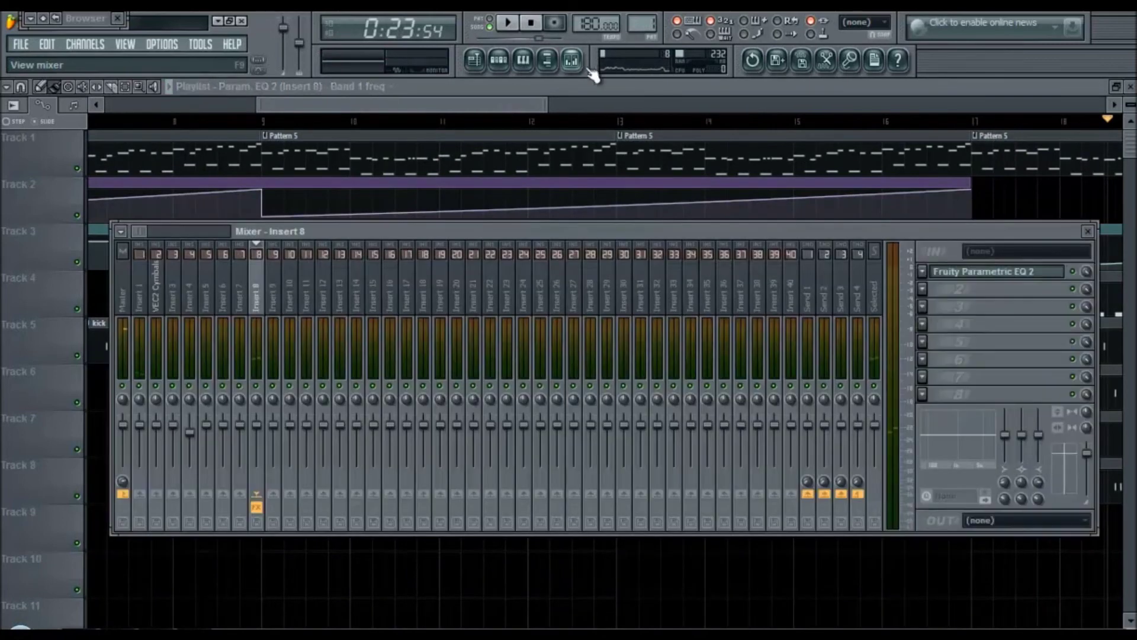
{"action": "left_click", "coordinate": [983, 274]}
{"action": "key", "text": "space"}
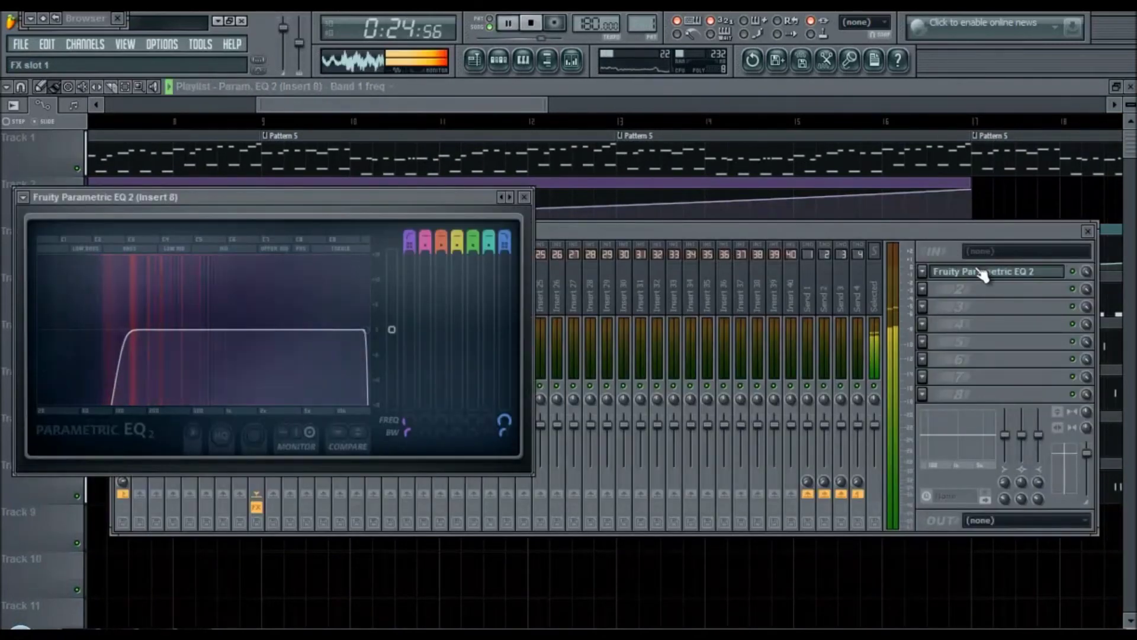
{"action": "left_click", "coordinate": [516, 104]}
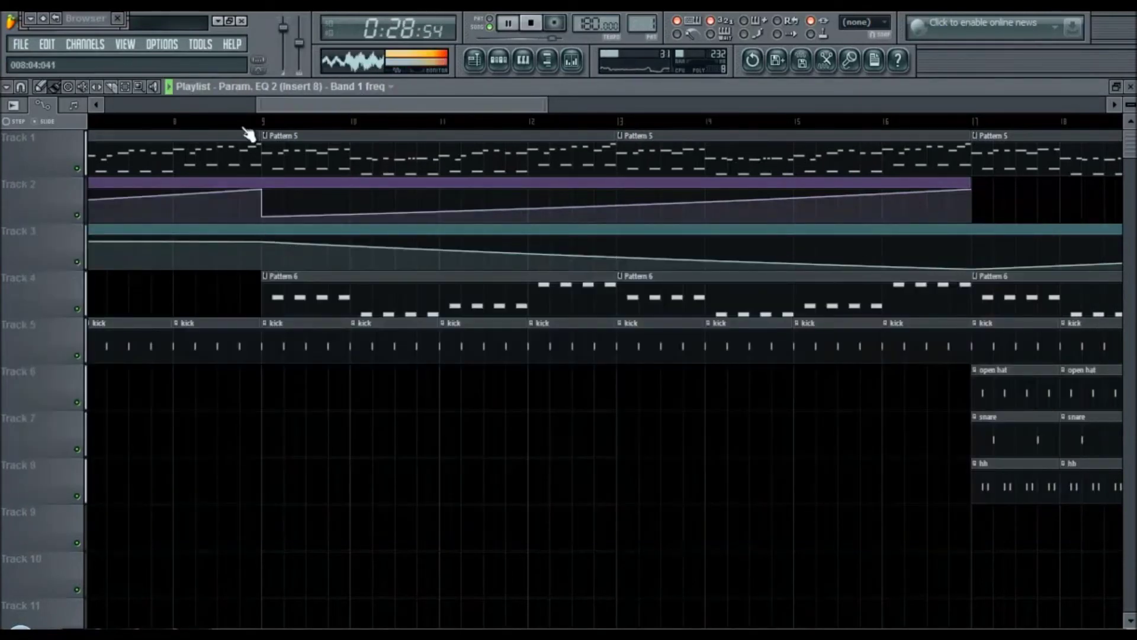
{"action": "left_click", "coordinate": [572, 60]}
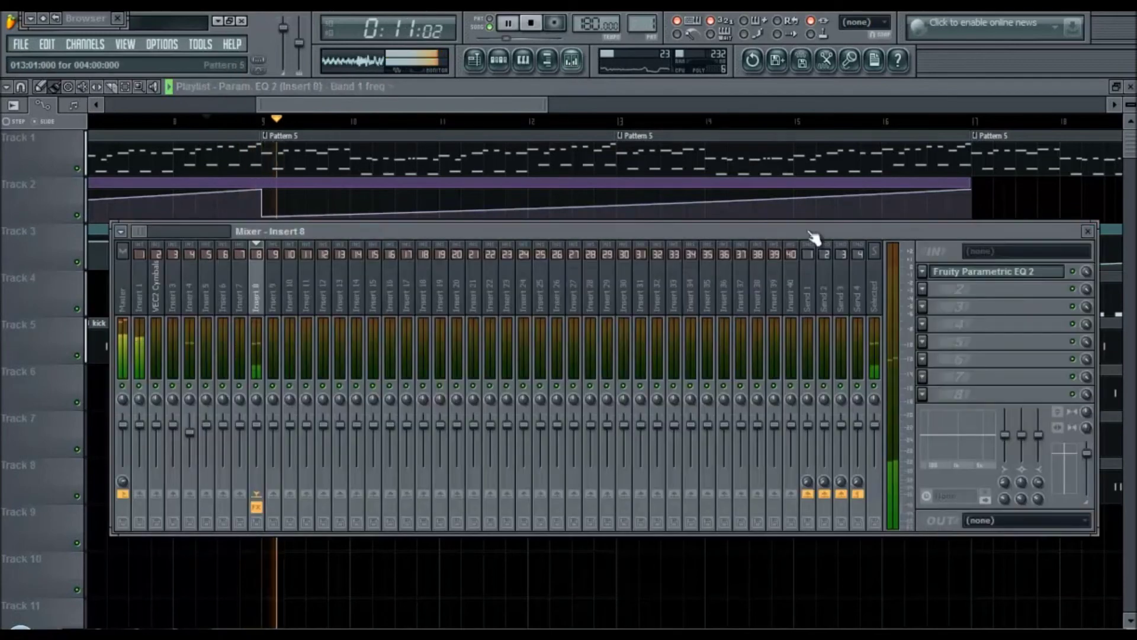
{"action": "left_click", "coordinate": [962, 274]}
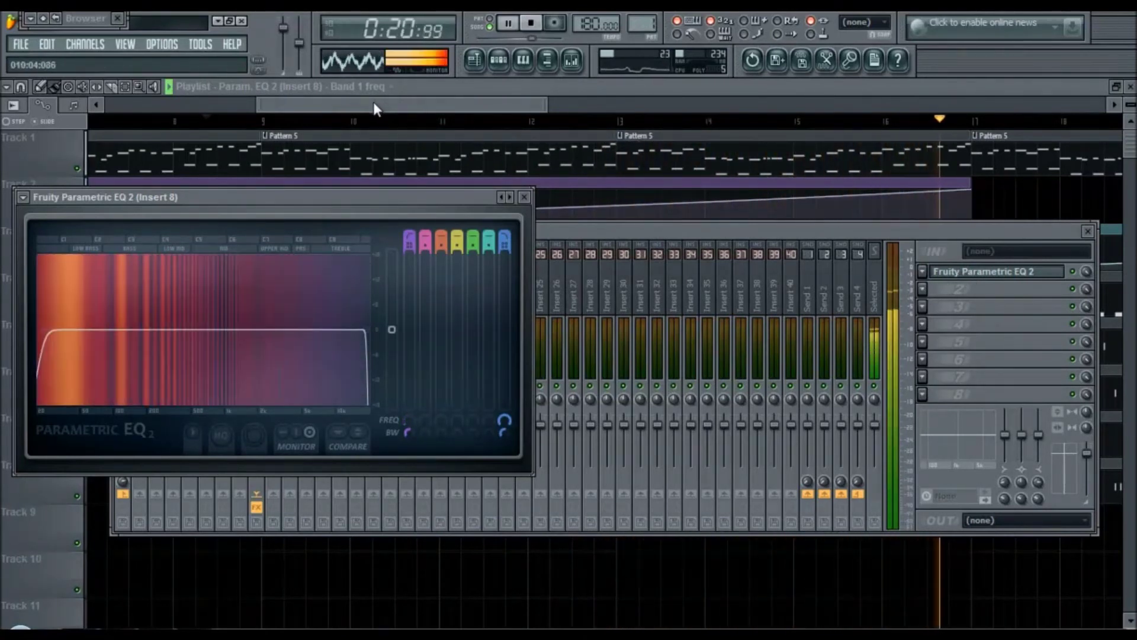
Lower the Track 3 envelope's end point at bar 25 to the minimum, and slightly lower its point at bar 9.
{"action": "left_click_drag", "start_coordinate": [375, 103], "coordinate": [545, 194]}
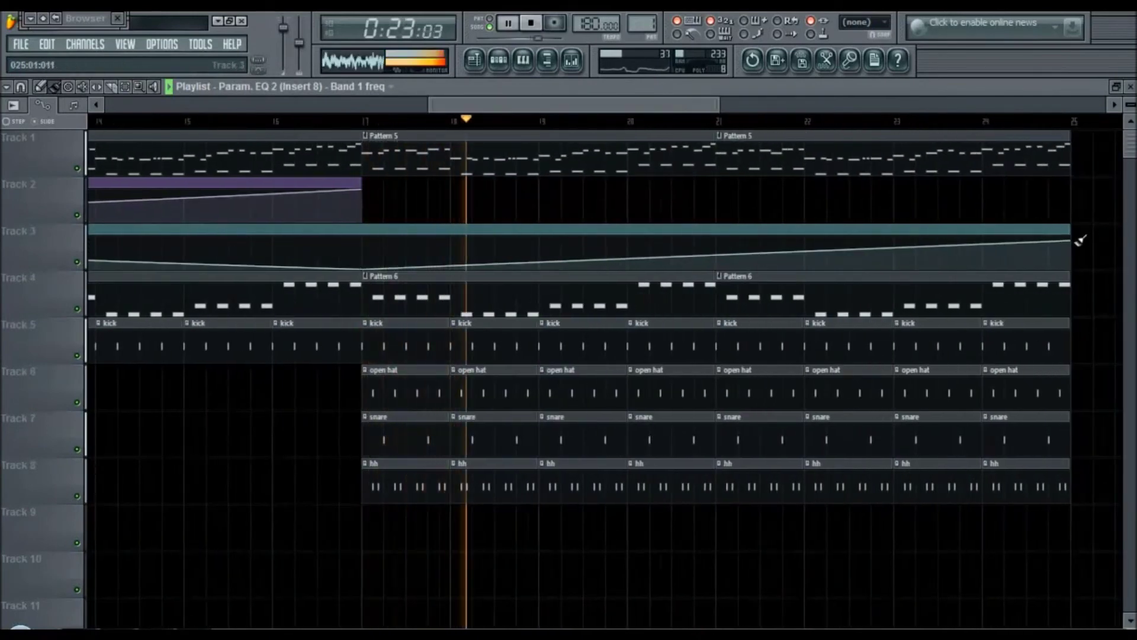
{"action": "left_click_drag", "start_coordinate": [1073, 245], "coordinate": [1072, 272]}
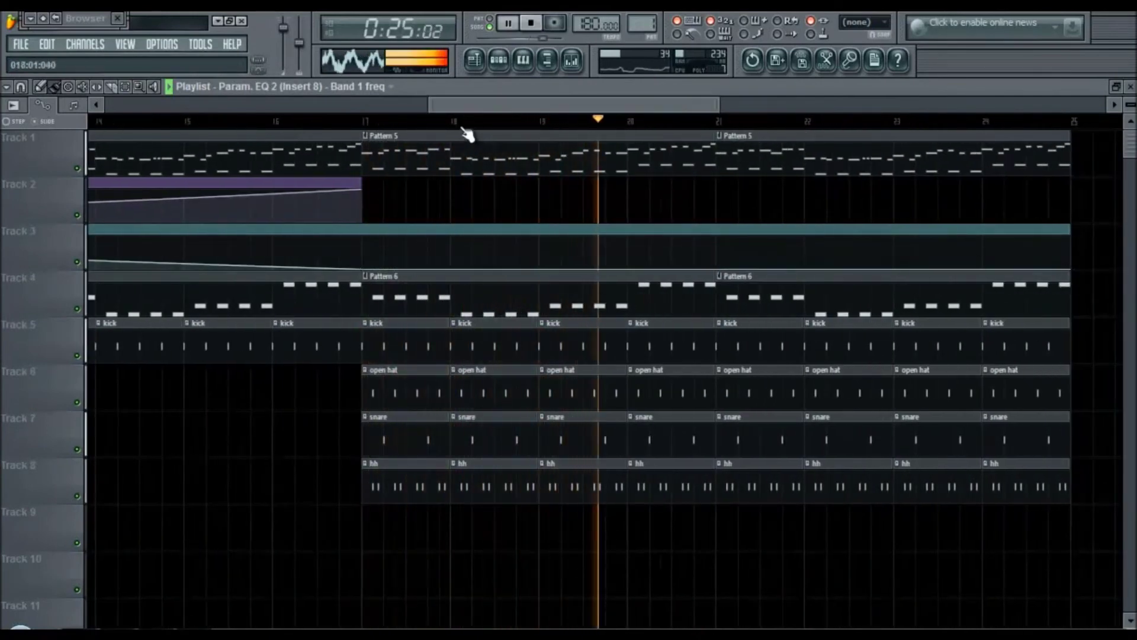
{"action": "left_click_drag", "start_coordinate": [487, 109], "coordinate": [332, 146]}
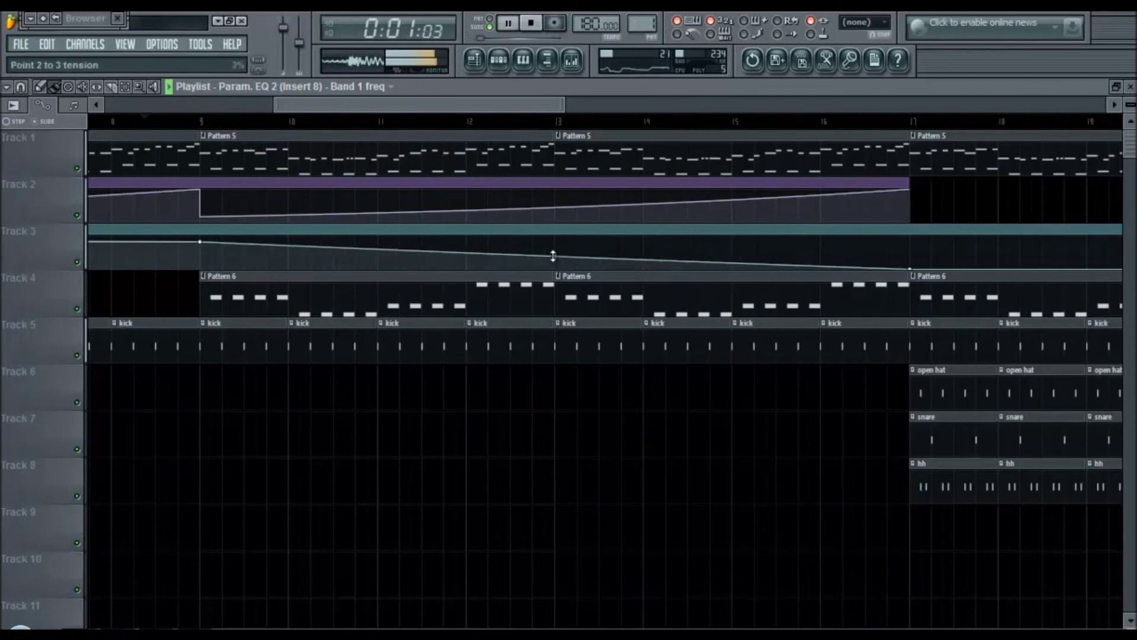
{"action": "left_click", "coordinate": [330, 124]}
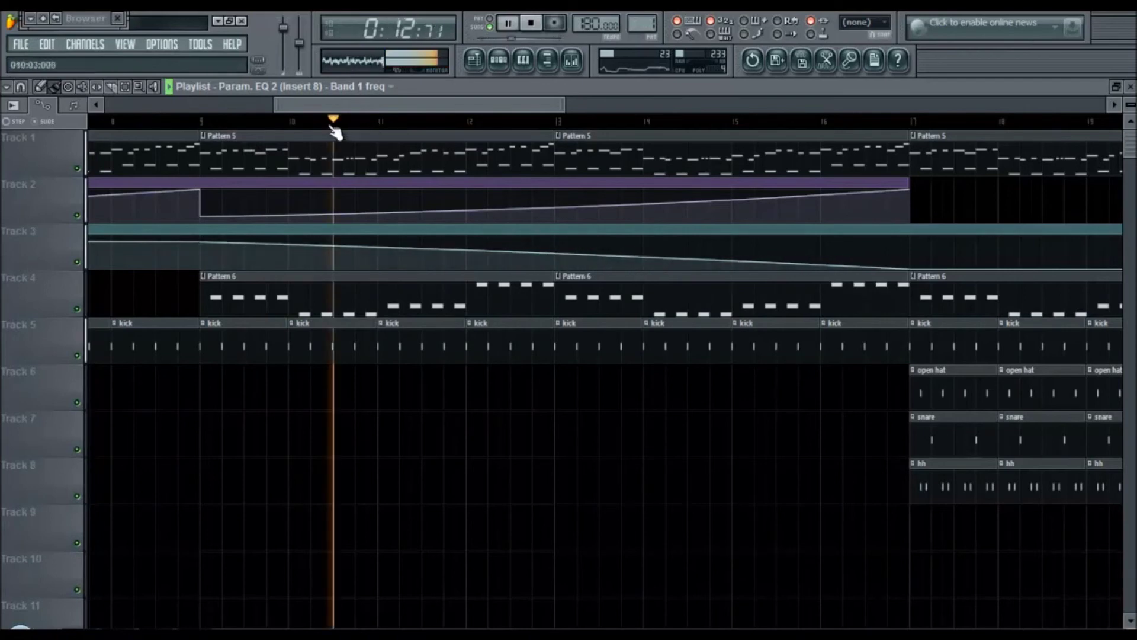
{"action": "left_click_drag", "start_coordinate": [203, 241], "coordinate": [200, 248]}
{"action": "left_click", "coordinate": [192, 122]}
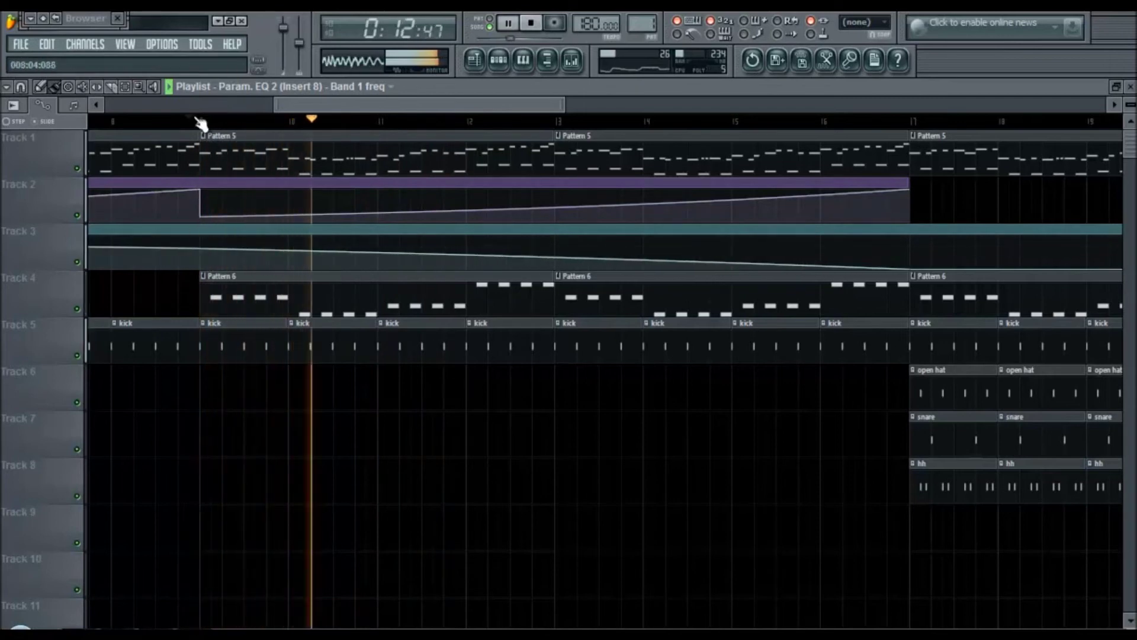
Load another Fruity Parametric EQ 2 in slot 4 of mixer track 8, cutting band 1 deeply and boosting bands 2 and 3.
{"action": "left_click_drag", "start_coordinate": [311, 102], "coordinate": [354, 112]}
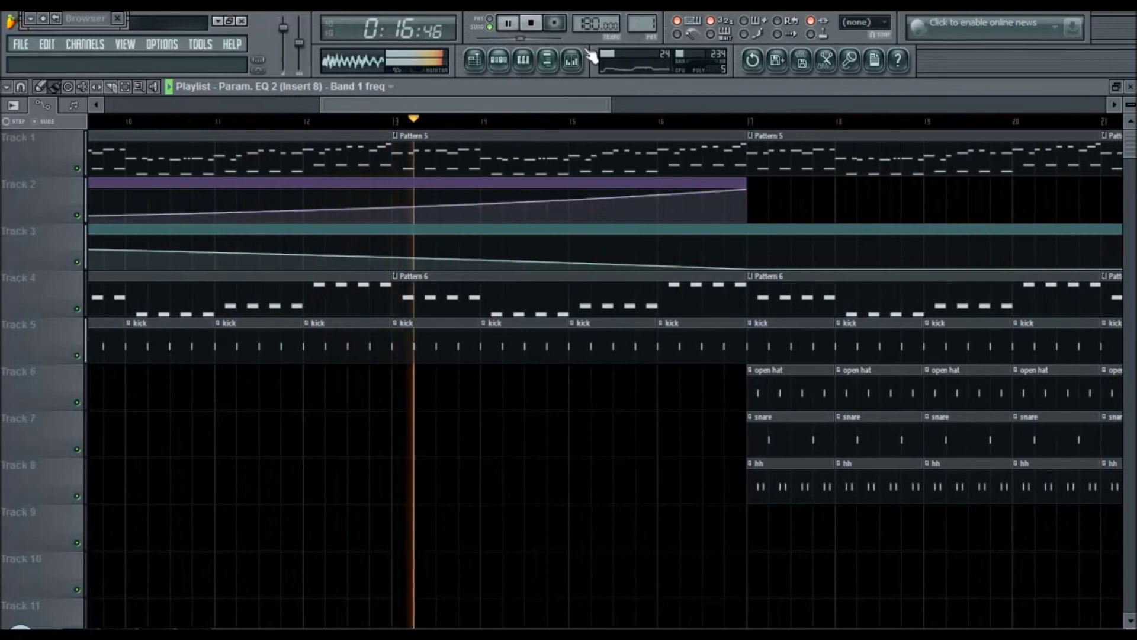
{"action": "key", "text": "F9"}
{"action": "left_click", "coordinate": [935, 320]}
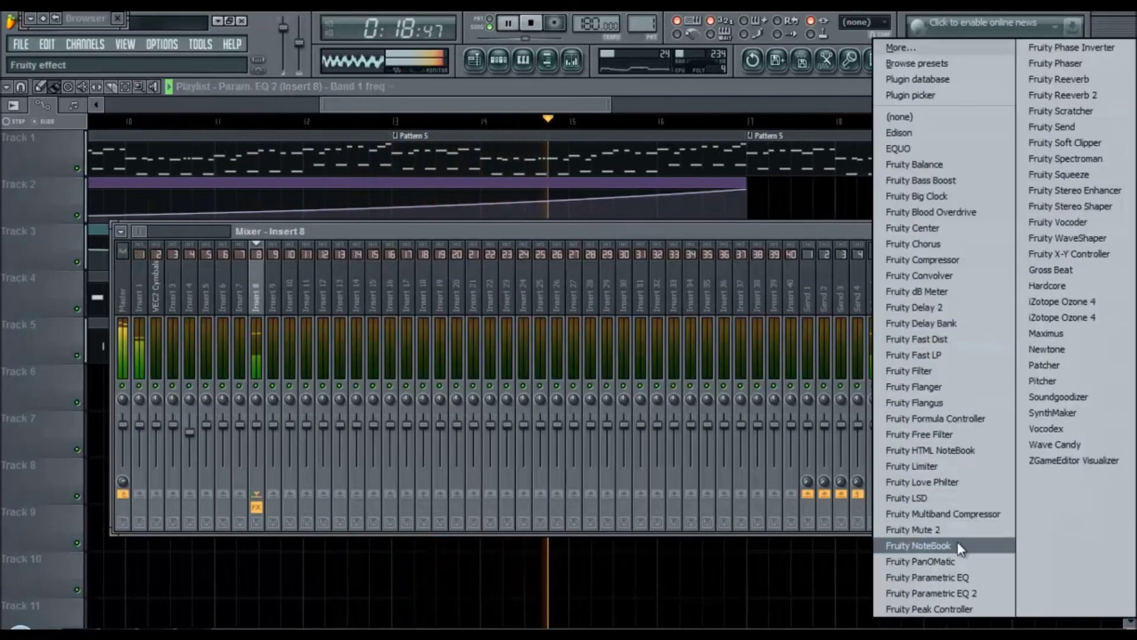
{"action": "left_click", "coordinate": [930, 592]}
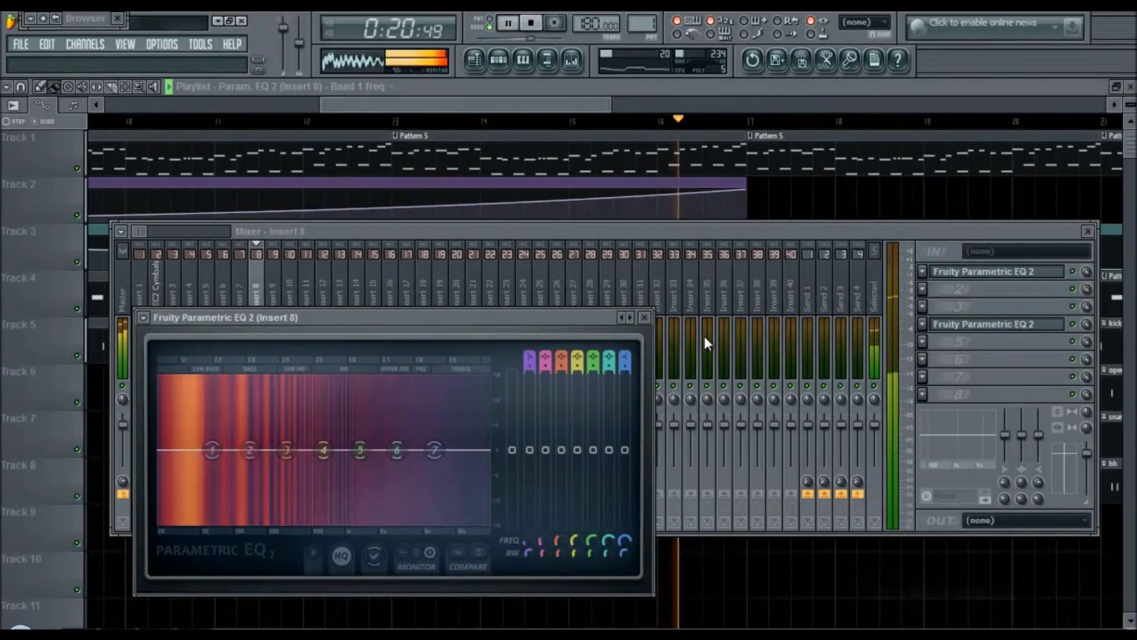
{"action": "left_click_drag", "start_coordinate": [253, 456], "coordinate": [214, 614]}
{"action": "left_click_drag", "start_coordinate": [287, 449], "coordinate": [294, 411]}
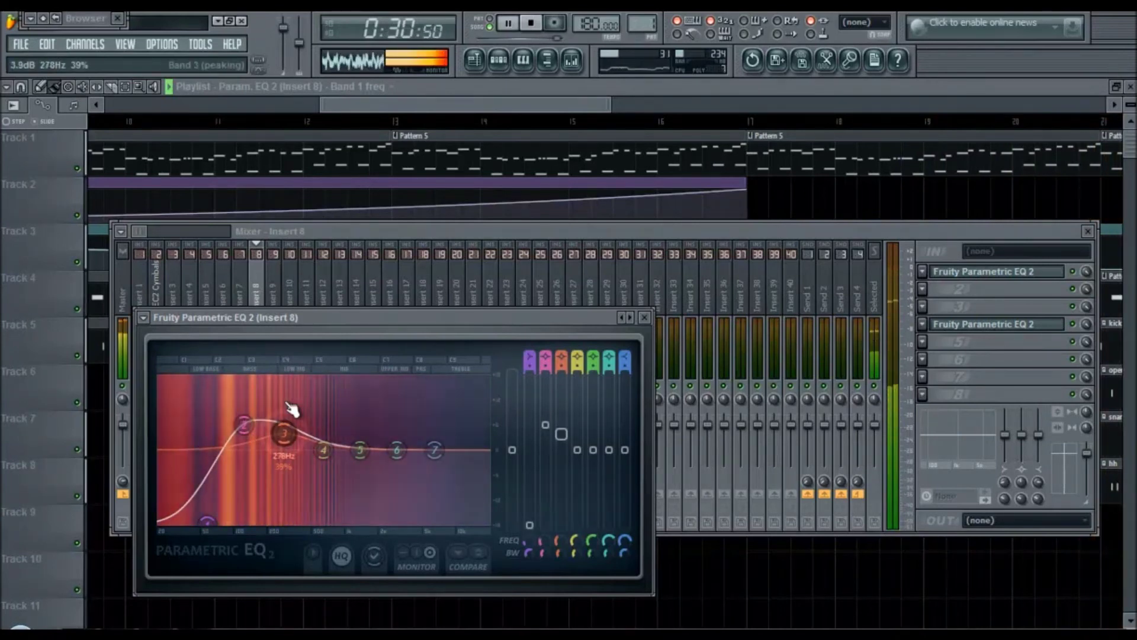
Load Fruity Parametric EQ 2 on mixer track 1, boosting bands 1 and 2, cutting band 4 and slightly raising bands 6 and 7.
{"action": "left_click", "coordinate": [186, 298]}
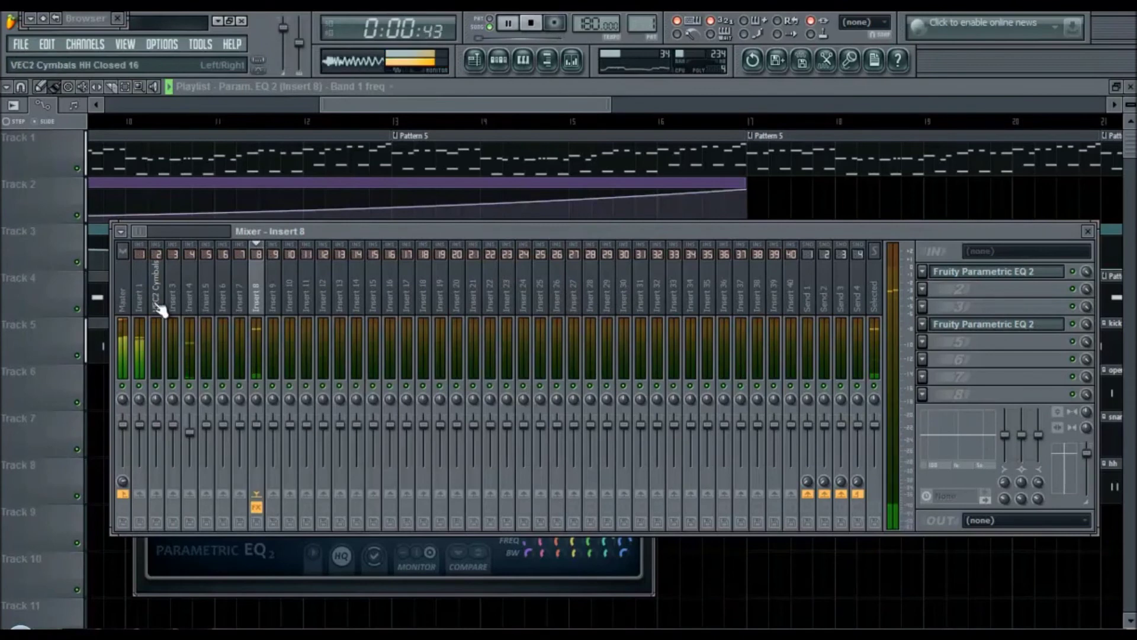
{"action": "left_click", "coordinate": [136, 309]}
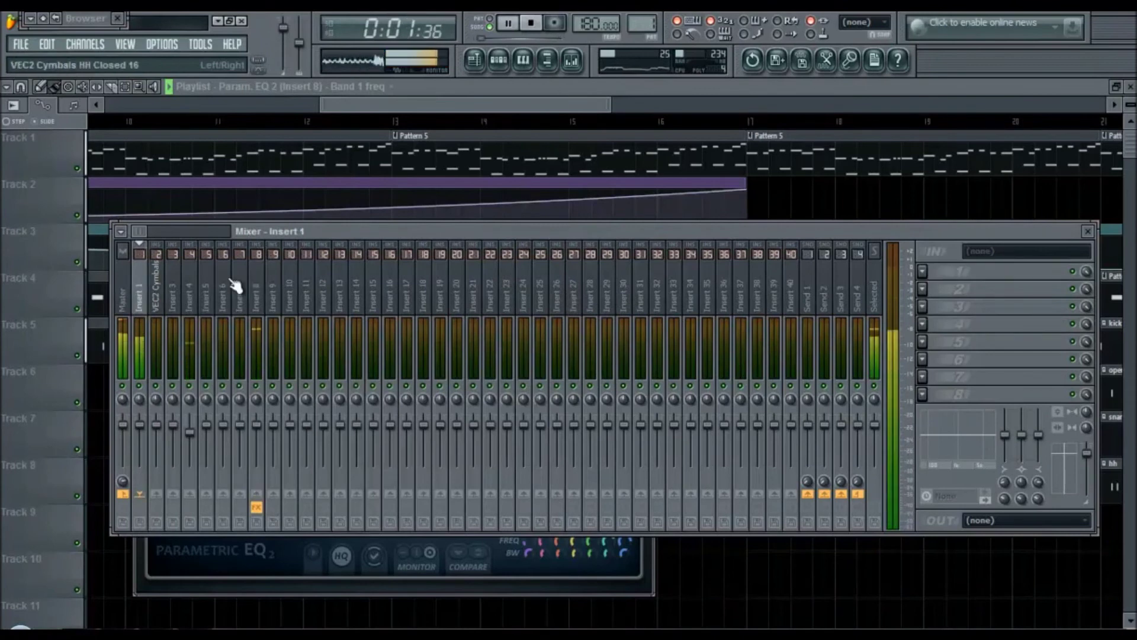
{"action": "left_click", "coordinate": [933, 271]}
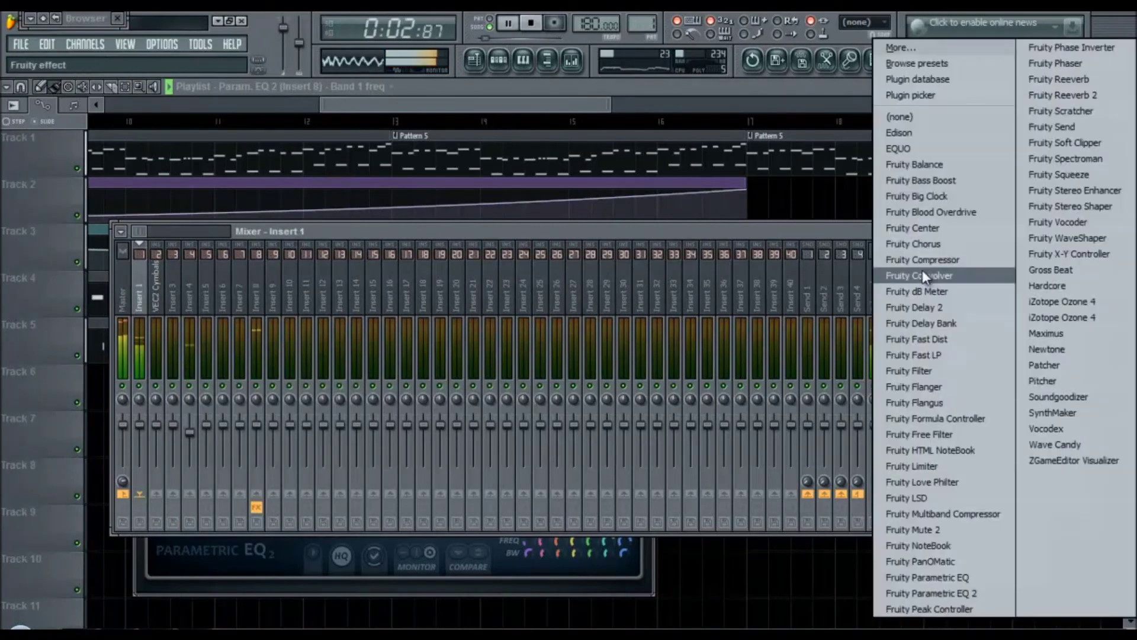
{"action": "left_click", "coordinate": [957, 593]}
{"action": "left_click_drag", "start_coordinate": [295, 355], "coordinate": [299, 383]}
{"action": "left_click_drag", "start_coordinate": [218, 328], "coordinate": [180, 290]}
{"action": "mouse_move", "coordinate": [402, 329]}
{"action": "left_mouse_down"}
{"action": "mouse_move", "coordinate": [408, 306]}
{"action": "mouse_move", "coordinate": [370, 317]}
{"action": "mouse_move", "coordinate": [404, 337]}
{"action": "mouse_move", "coordinate": [382, 317]}
{"action": "mouse_move", "coordinate": [394, 333]}
{"action": "left_mouse_up"}
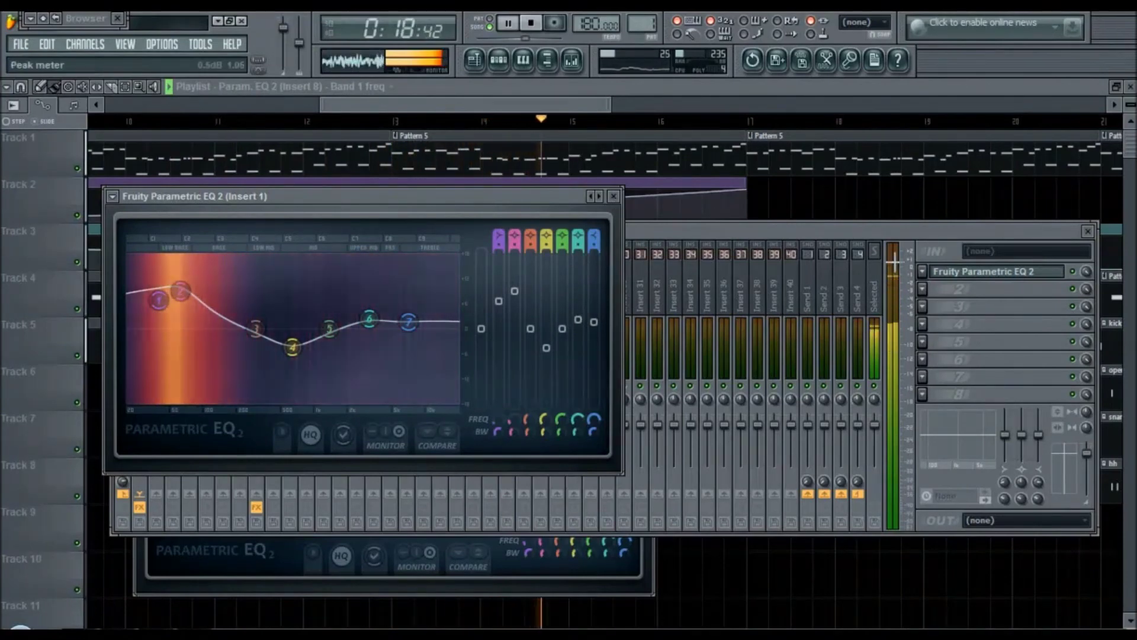
Load a second Fruity Parametric EQ 2 in slot 2 of mixer track 1 and apply the Mastering preset that cuts both frequency extremes.
{"action": "left_click", "coordinate": [947, 289]}
{"action": "left_click", "coordinate": [965, 593]}
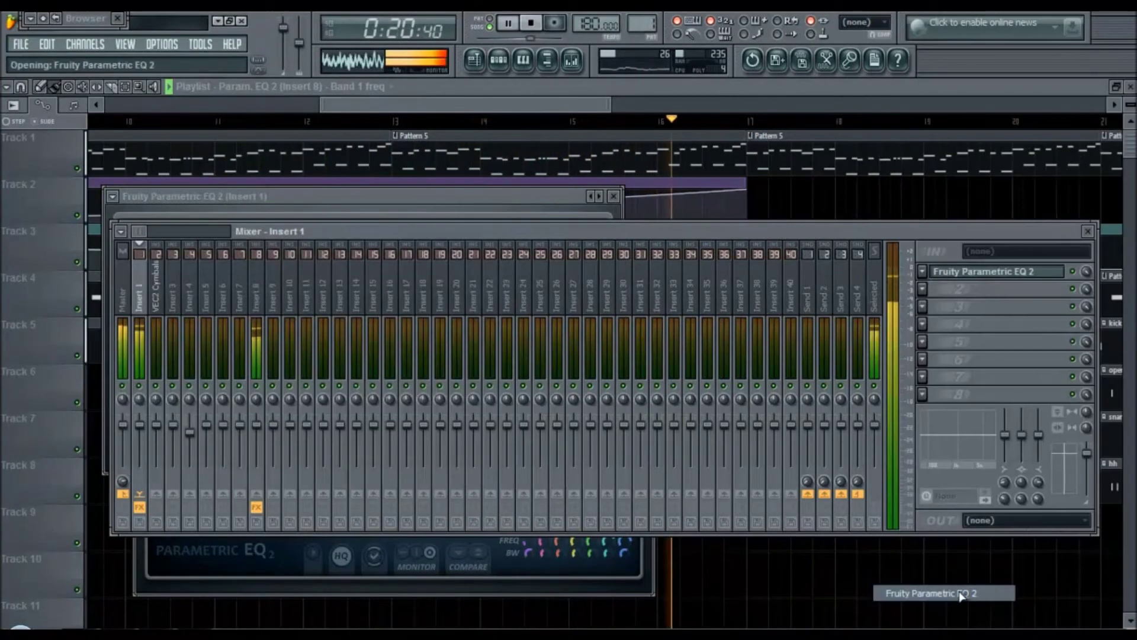
{"action": "left_click", "coordinate": [63, 237]}
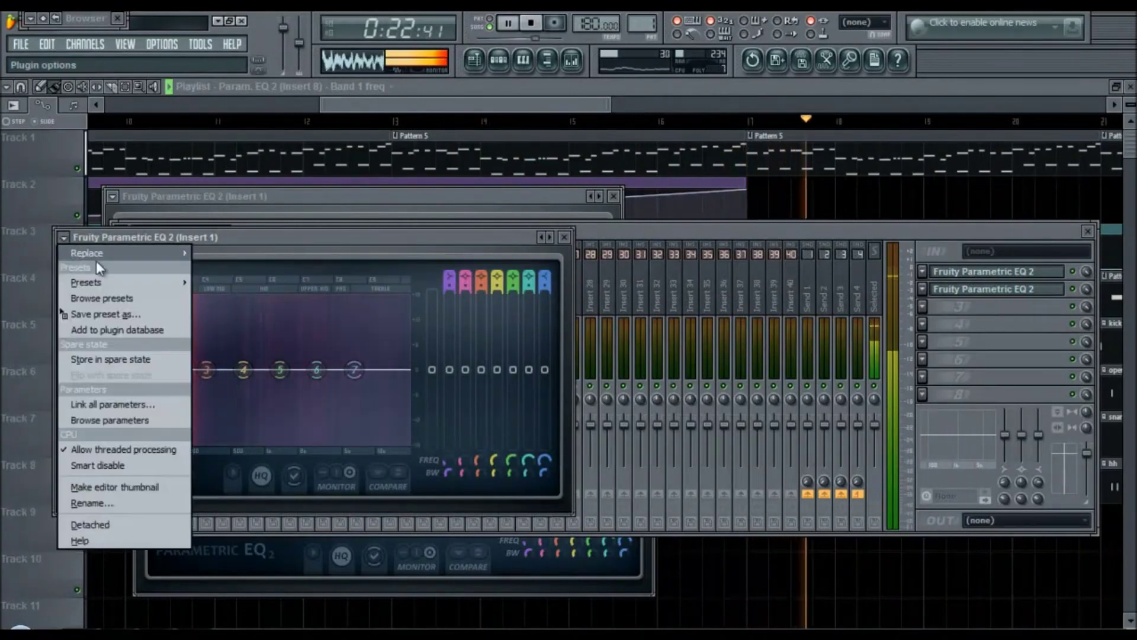
{"action": "mouse_move", "coordinate": [113, 284]}
{"action": "mouse_move", "coordinate": [236, 283]}
{"action": "left_click", "coordinate": [314, 282]}
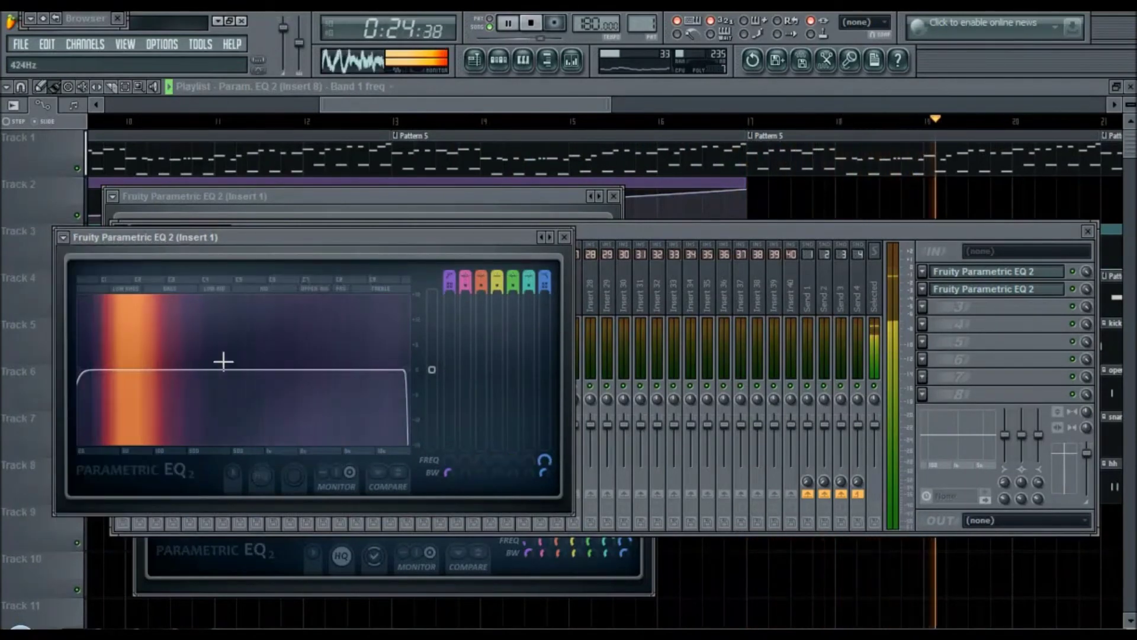
Raise the low-cut frequency of band 1 in Insert 1's second Parametric EQ 2 and create an automation clip for it.
{"action": "left_click_drag", "start_coordinate": [89, 385], "coordinate": [170, 389]}
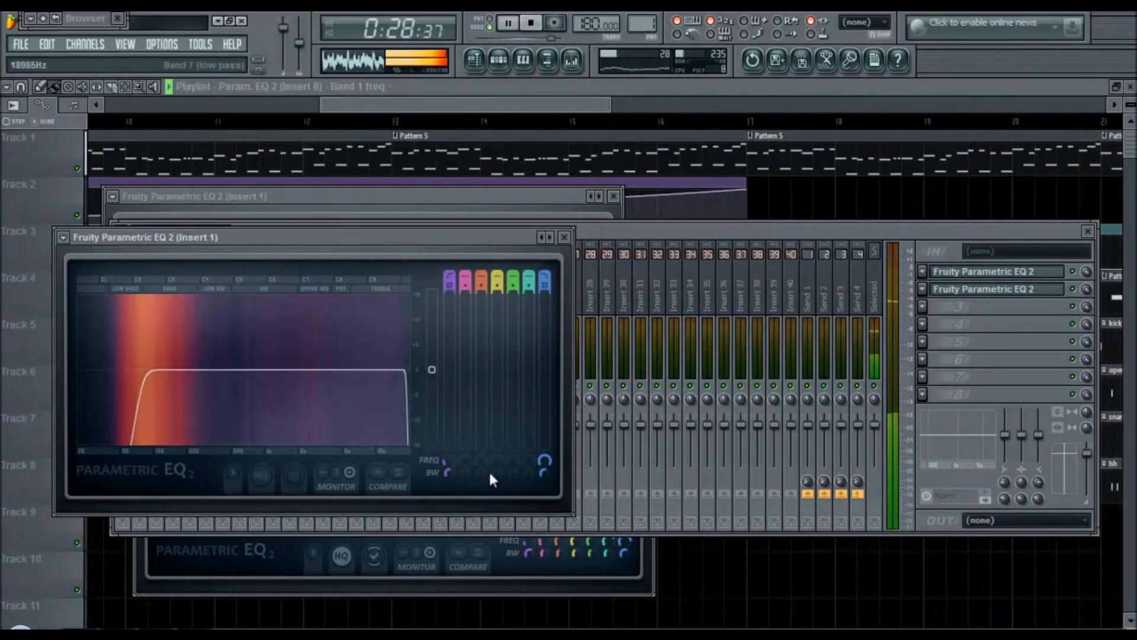
{"action": "right_click", "coordinate": [447, 461]}
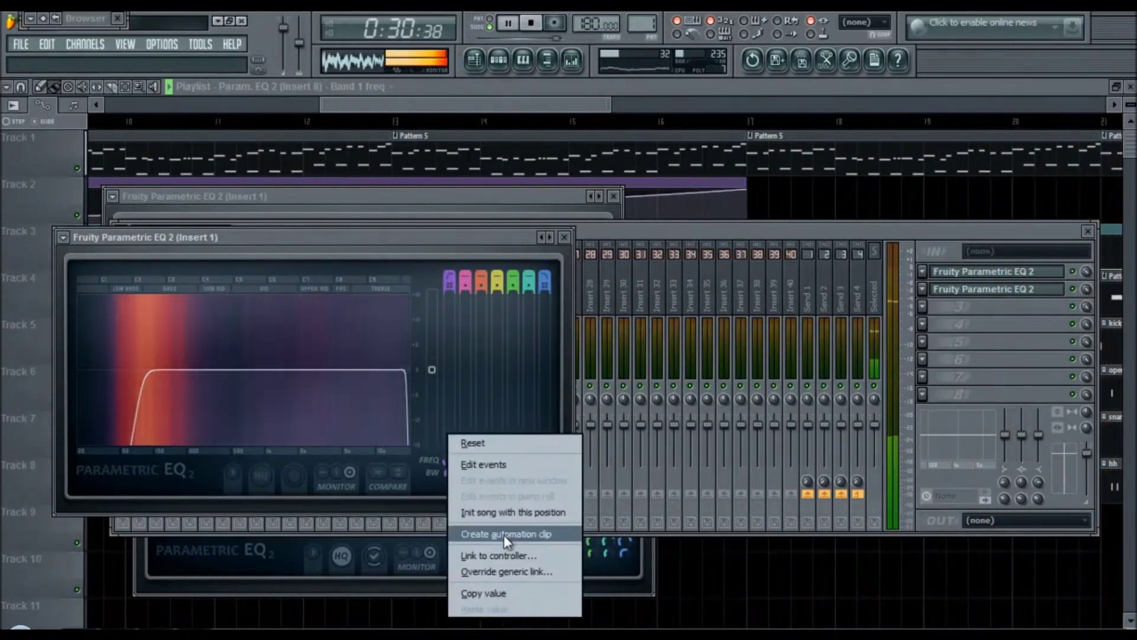
{"action": "left_click", "coordinate": [503, 534]}
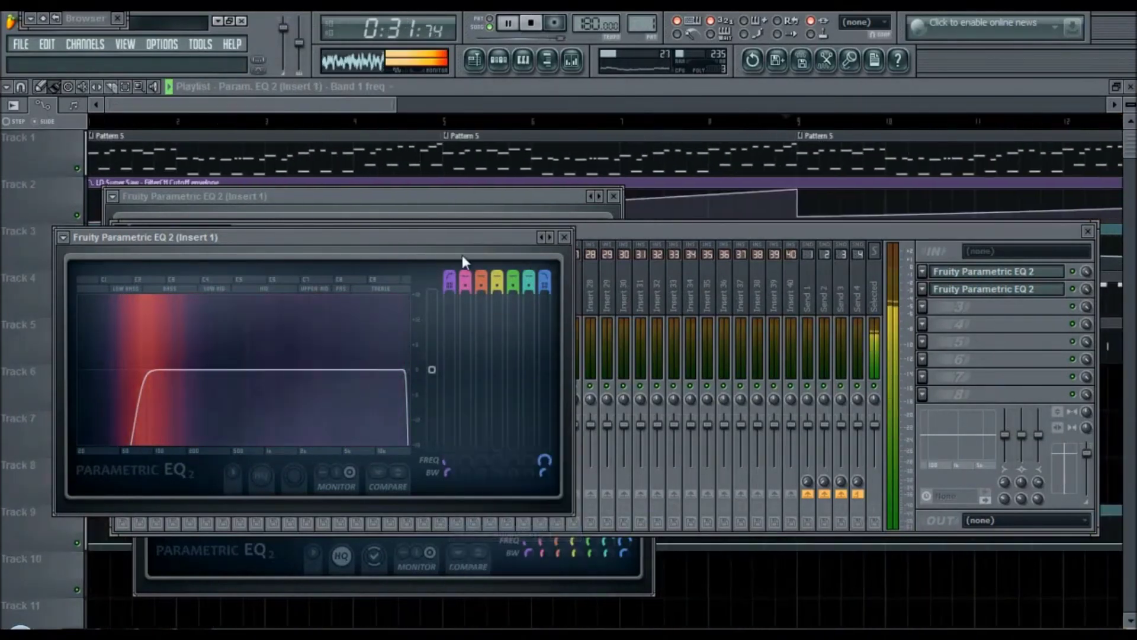
Add two points at bar 17 of the Track 9 automation clip and drop the envelope to the minimum from there to bar 25.
{"action": "left_click", "coordinate": [323, 104]}
{"action": "left_click_drag", "start_coordinate": [323, 104], "coordinate": [656, 535]}
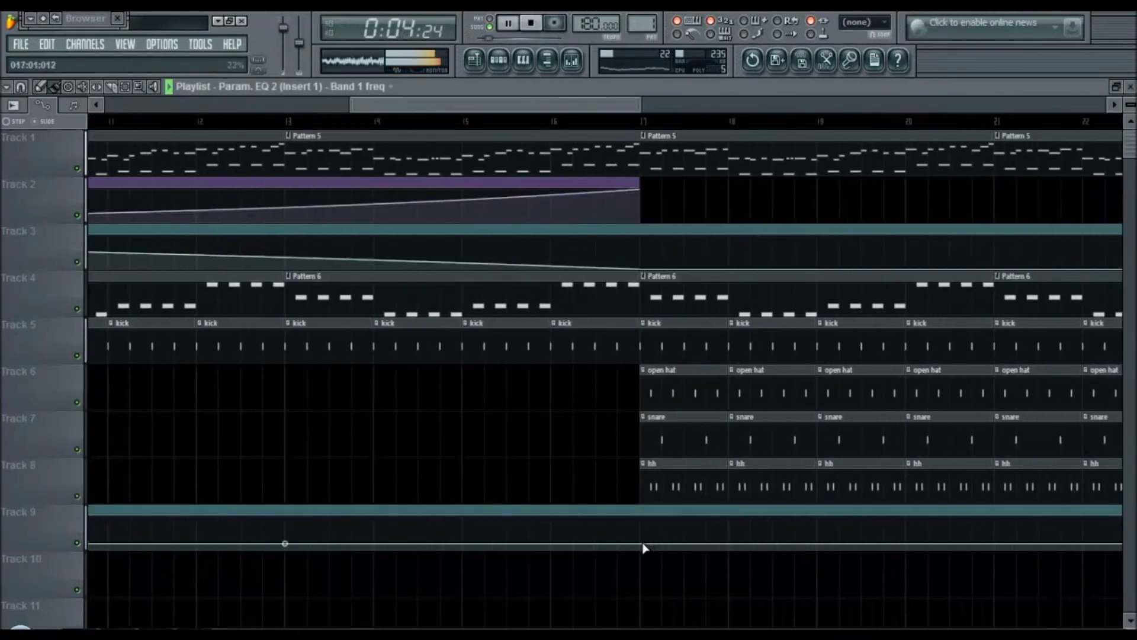
{"action": "right_click", "coordinate": [641, 544]}
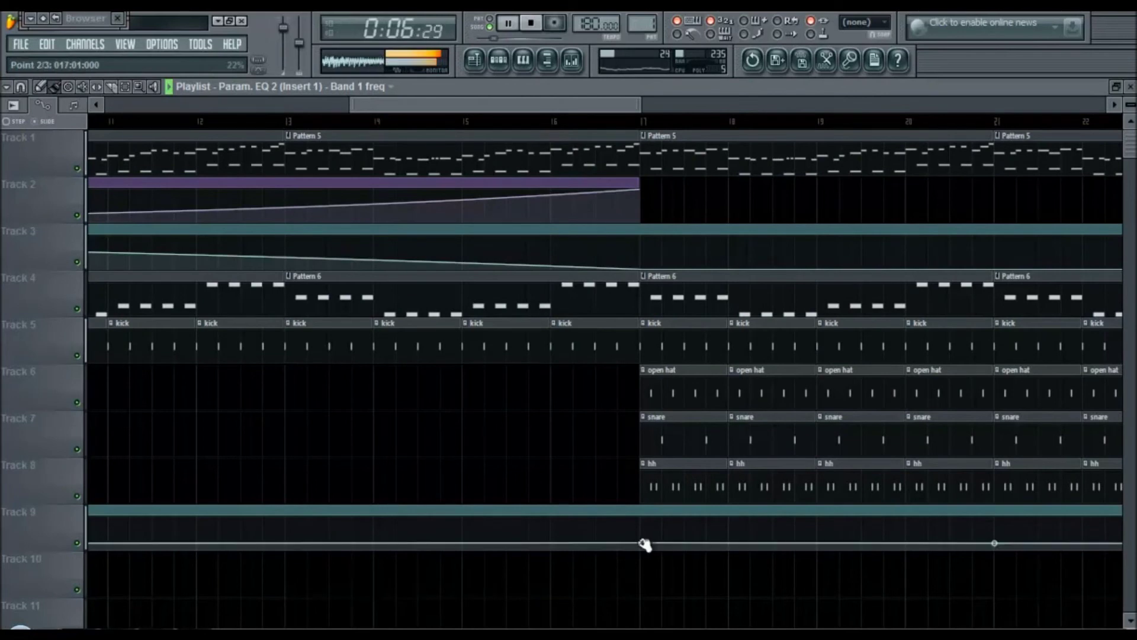
{"action": "right_click", "coordinate": [644, 548]}
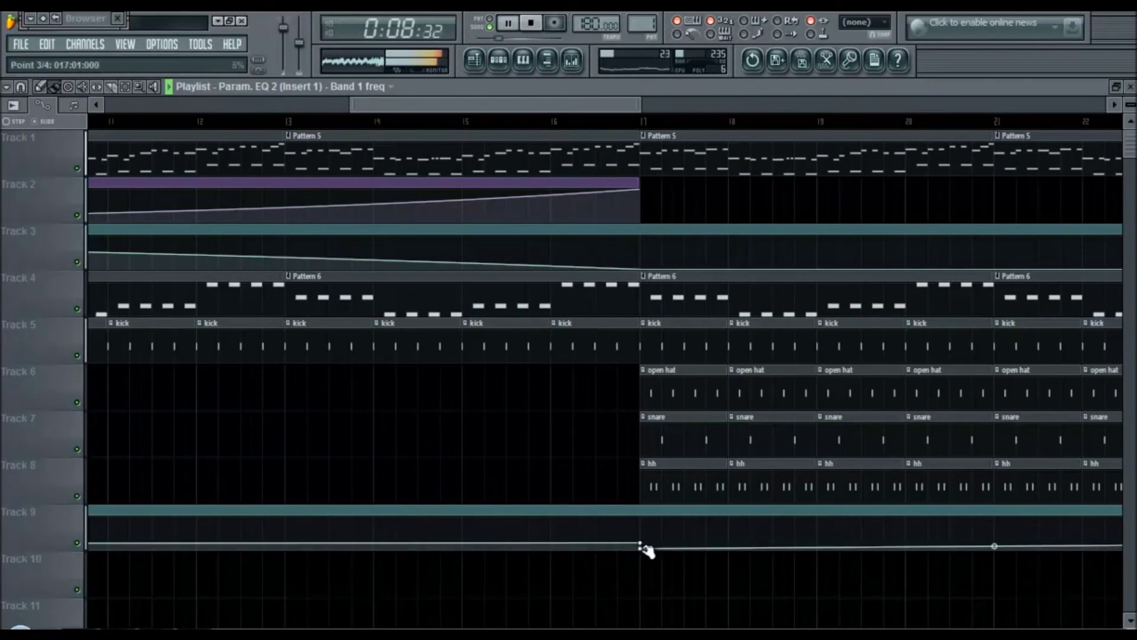
{"action": "left_click_drag", "start_coordinate": [570, 112], "coordinate": [792, 236]}
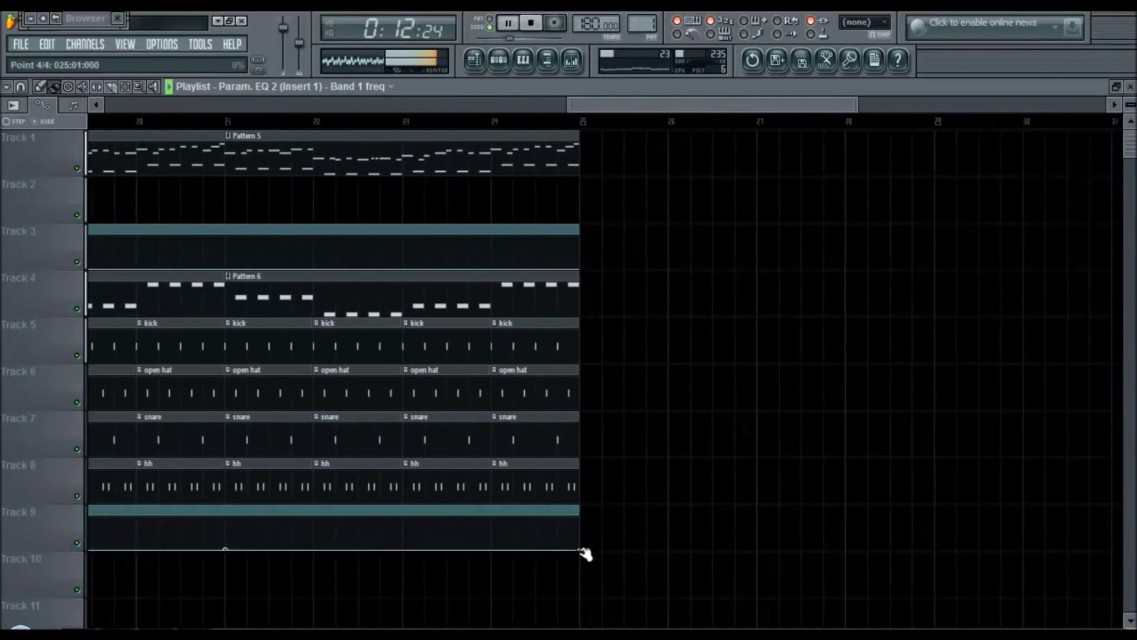
{"action": "left_click_drag", "start_coordinate": [797, 108], "coordinate": [513, 190]}
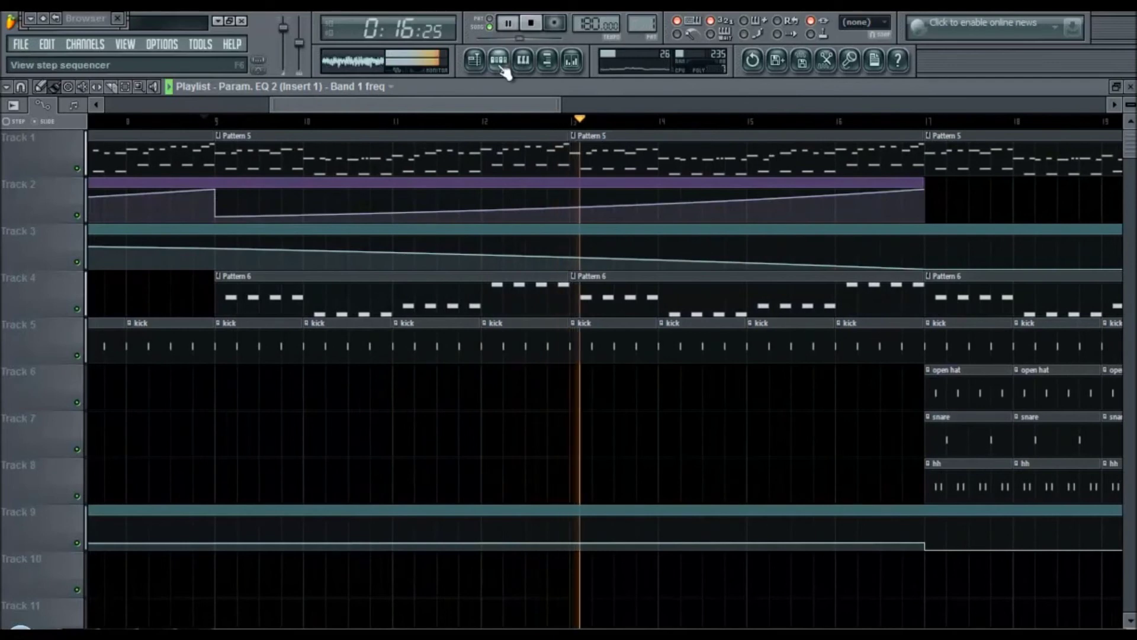
Find the VEC1 Snare 033 sample among the recent files and add it as a new channel in the step sequencer.
{"action": "left_click", "coordinate": [84, 21]}
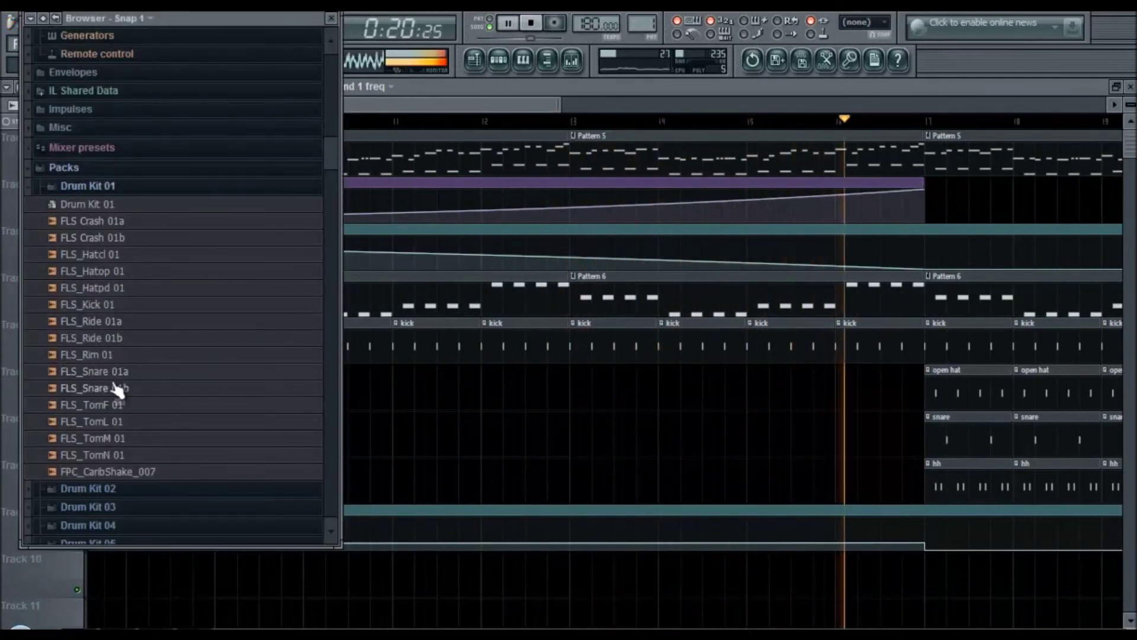
{"action": "scroll", "coordinate": [116, 388], "scroll_direction": "down", "scroll_amount": 10}
{"action": "scroll", "coordinate": [112, 395], "scroll_direction": "down", "scroll_amount": 20}
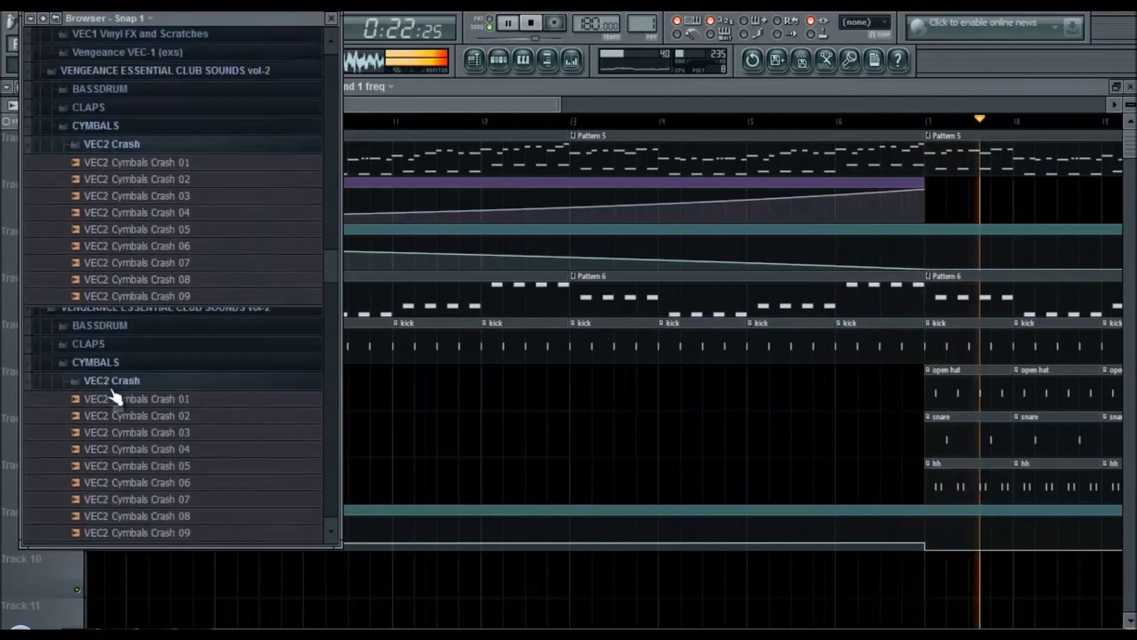
{"action": "scroll", "coordinate": [115, 396], "scroll_direction": "down", "scroll_amount": 5}
{"action": "scroll", "coordinate": [114, 395], "scroll_direction": "up", "scroll_amount": 6}
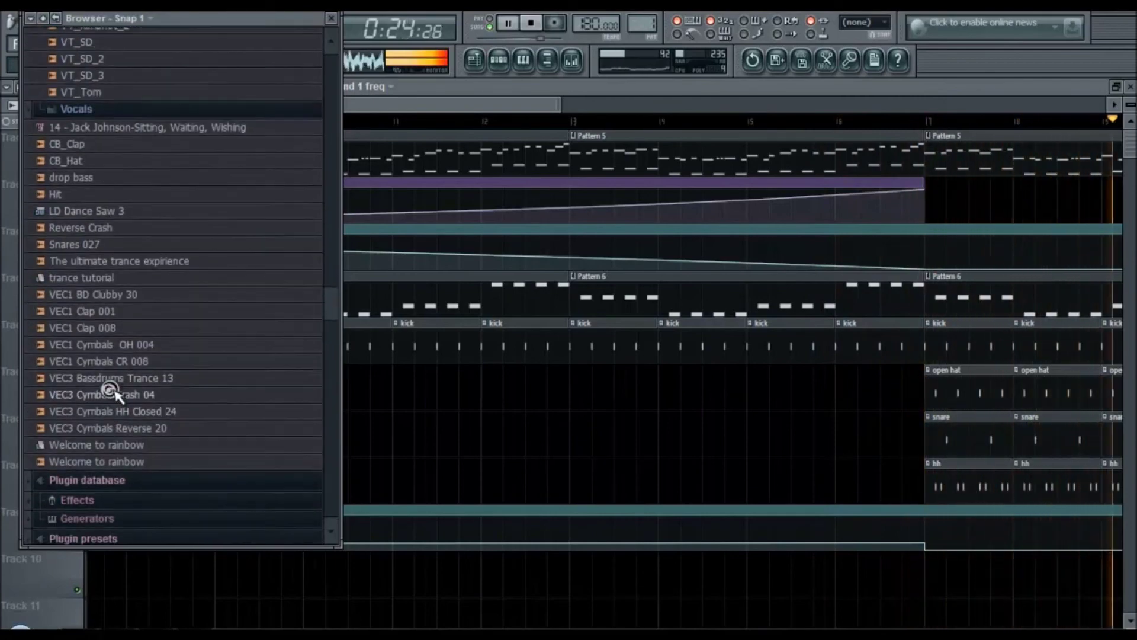
{"action": "scroll", "coordinate": [115, 397], "scroll_direction": "down", "scroll_amount": 20}
{"action": "scroll", "coordinate": [115, 396], "scroll_direction": "down", "scroll_amount": 20}
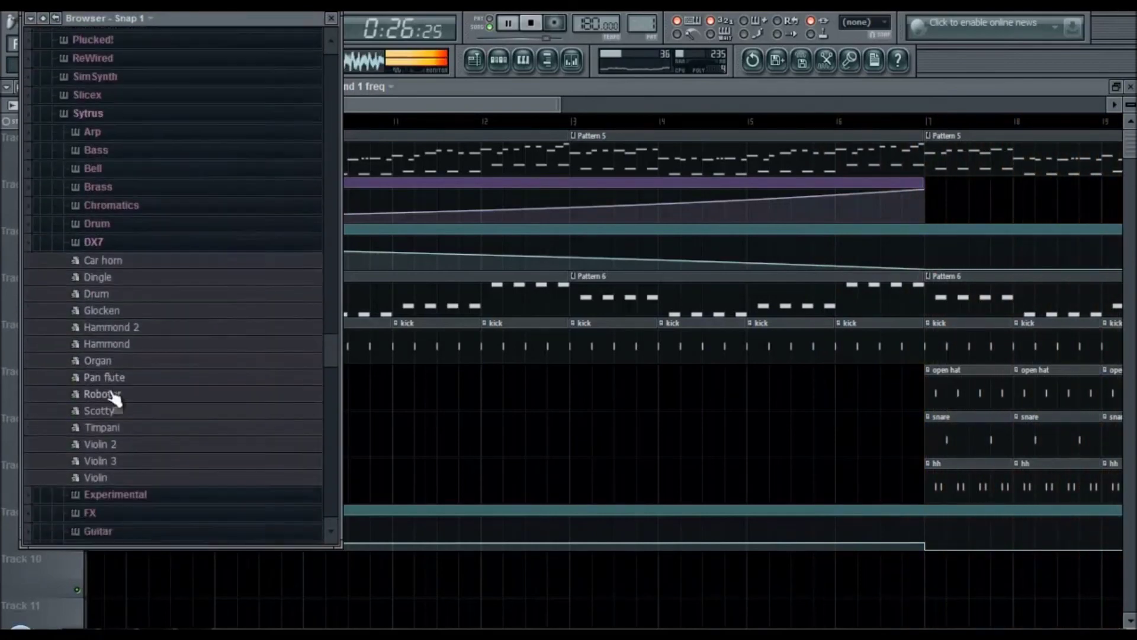
{"action": "scroll", "coordinate": [112, 395], "scroll_direction": "down", "scroll_amount": 20}
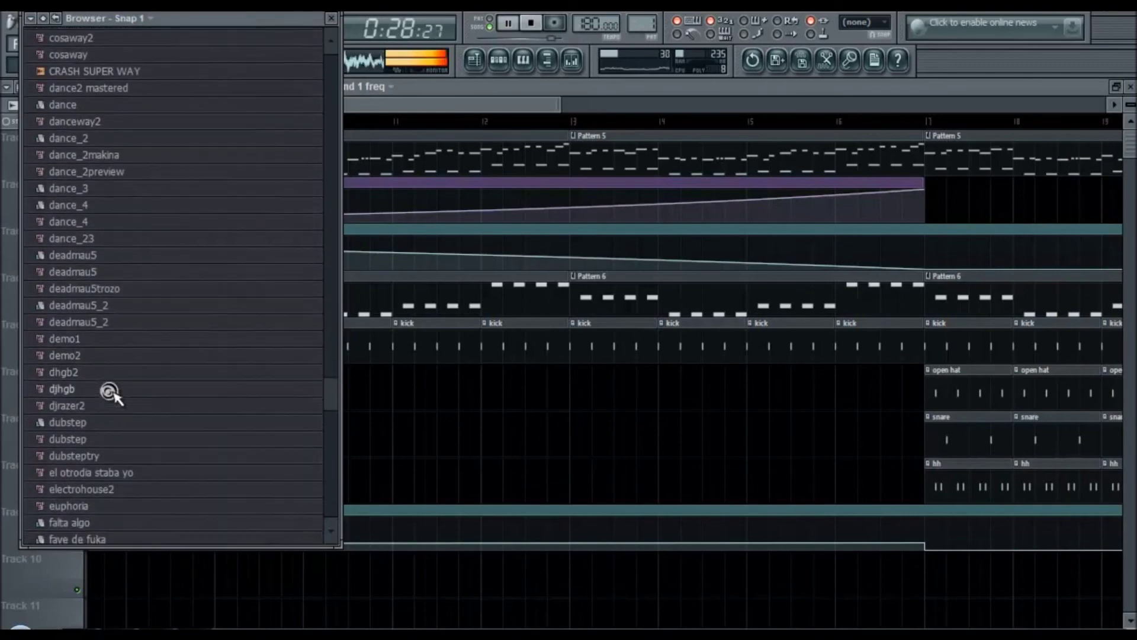
{"action": "scroll", "coordinate": [114, 396], "scroll_direction": "down", "scroll_amount": 20}
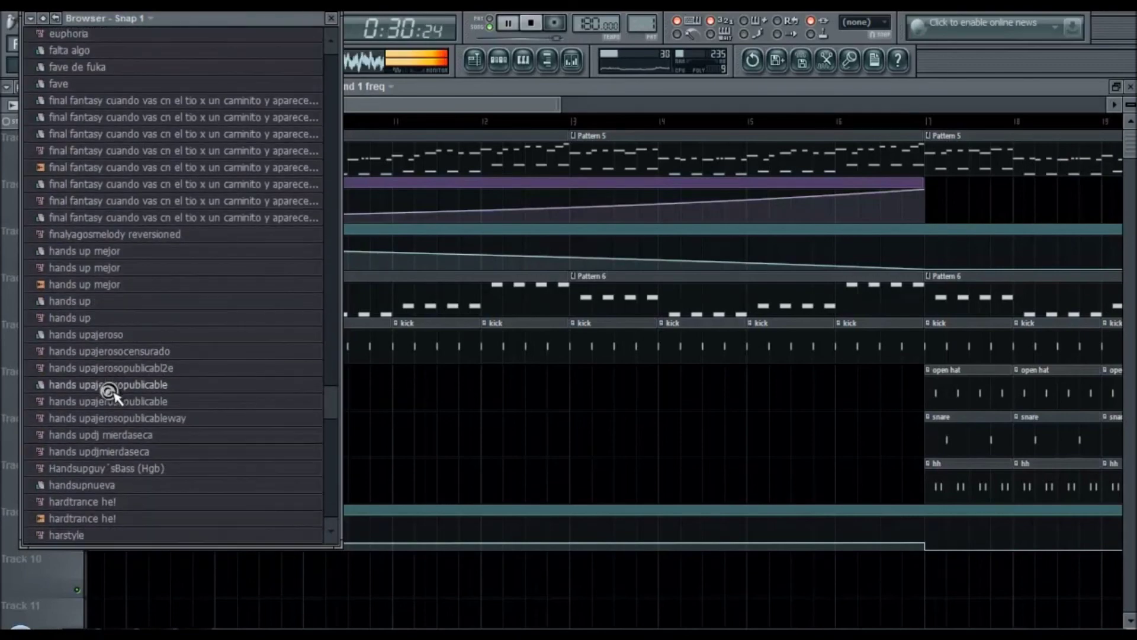
{"action": "scroll", "coordinate": [114, 397], "scroll_direction": "down", "scroll_amount": 20}
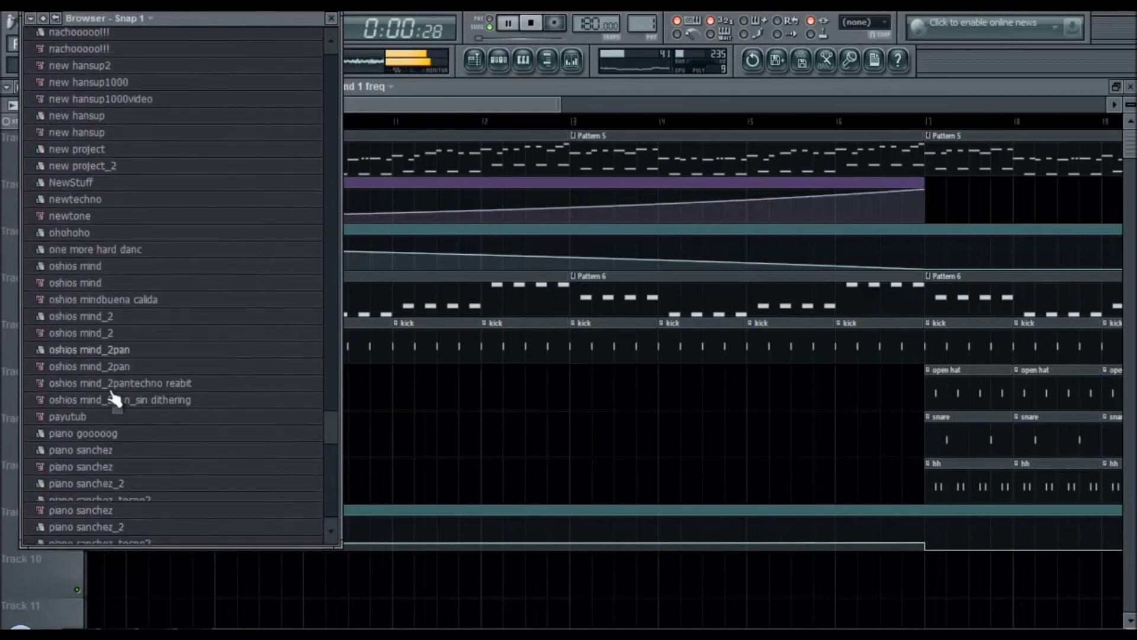
{"action": "scroll", "coordinate": [114, 398], "scroll_direction": "down", "scroll_amount": 20}
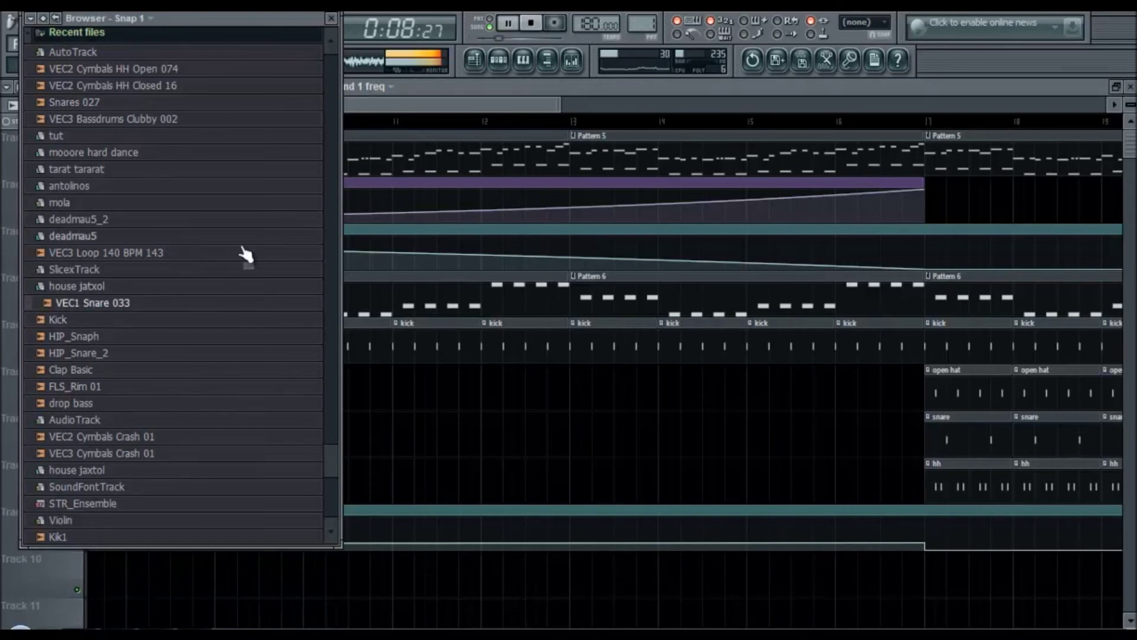
{"action": "left_click", "coordinate": [503, 65]}
{"action": "left_click_drag", "start_coordinate": [178, 311], "coordinate": [468, 374]}
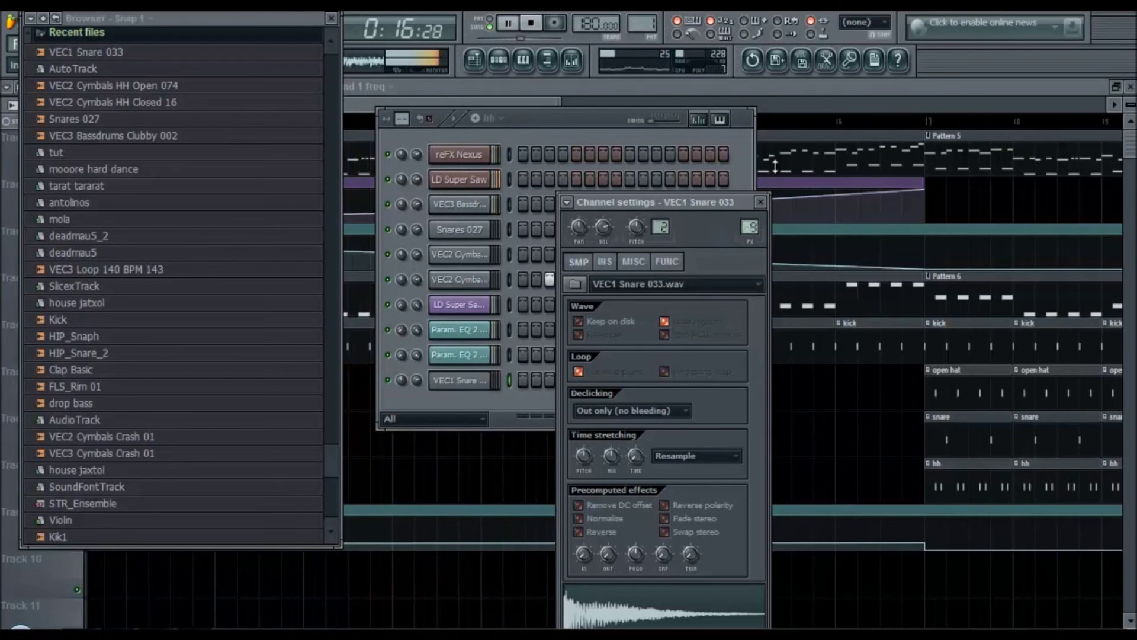
Insert a new pattern named "snare sub" and put the sample browser away.
{"action": "left_click", "coordinate": [490, 119]}
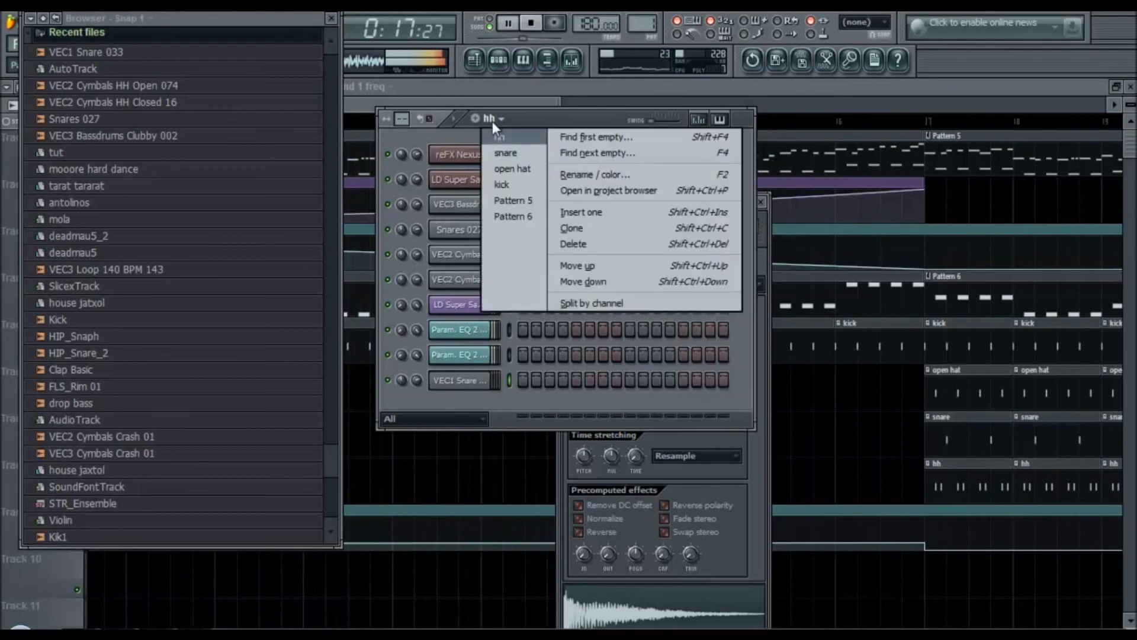
{"action": "left_click", "coordinate": [587, 211]}
{"action": "type", "text": "snare sub"}
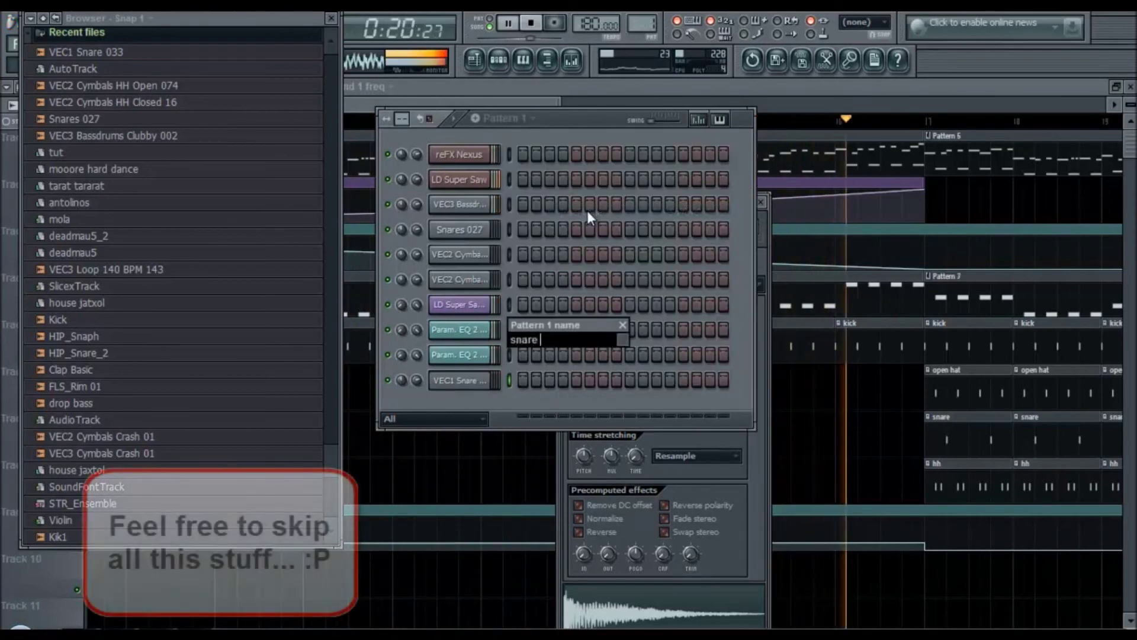
{"action": "key", "text": "Return"}
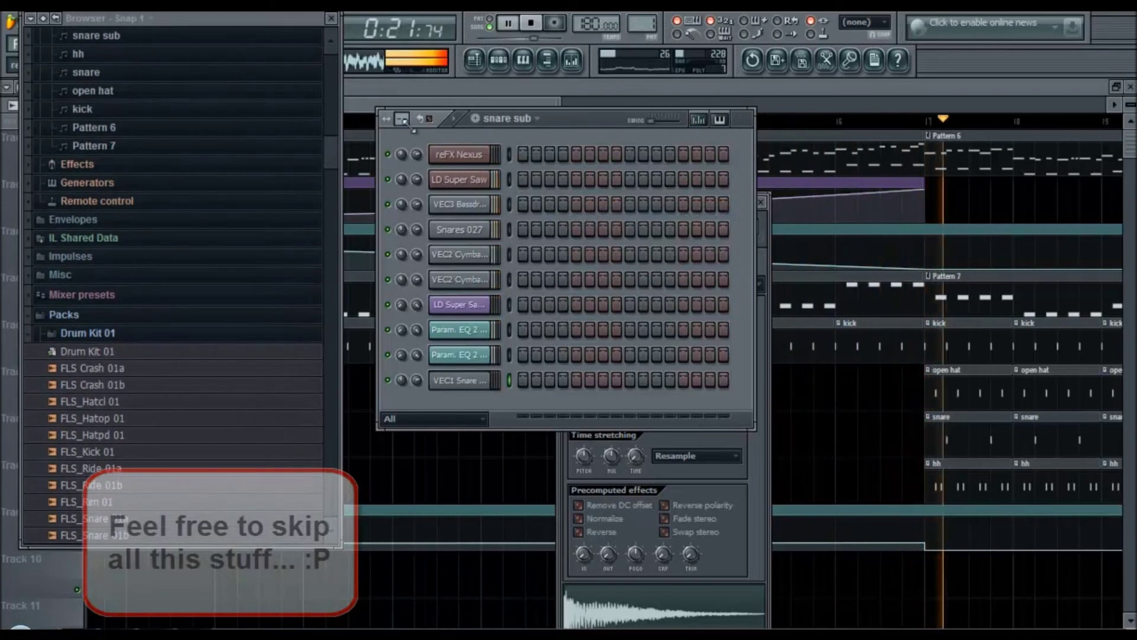
{"action": "double_click", "coordinate": [232, 19]}
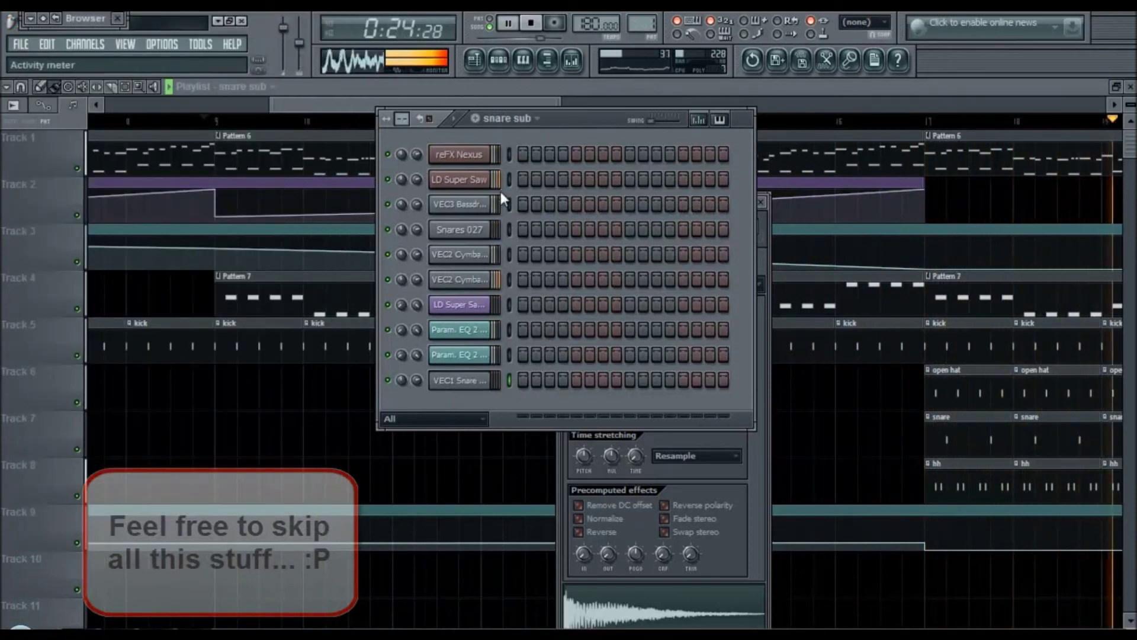
In VEC1 Snare 033's piano roll, enter C5 hits on every beat of bar 1 and every half beat of bars 2 and 3.
{"action": "right_click", "coordinate": [487, 379]}
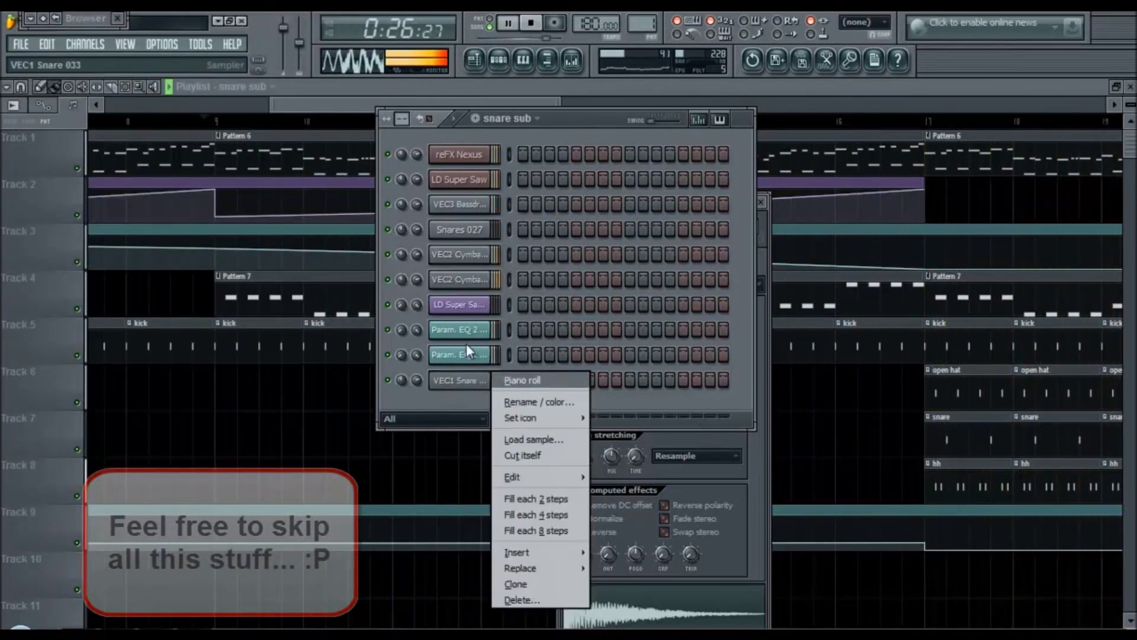
{"action": "left_click", "coordinate": [513, 382]}
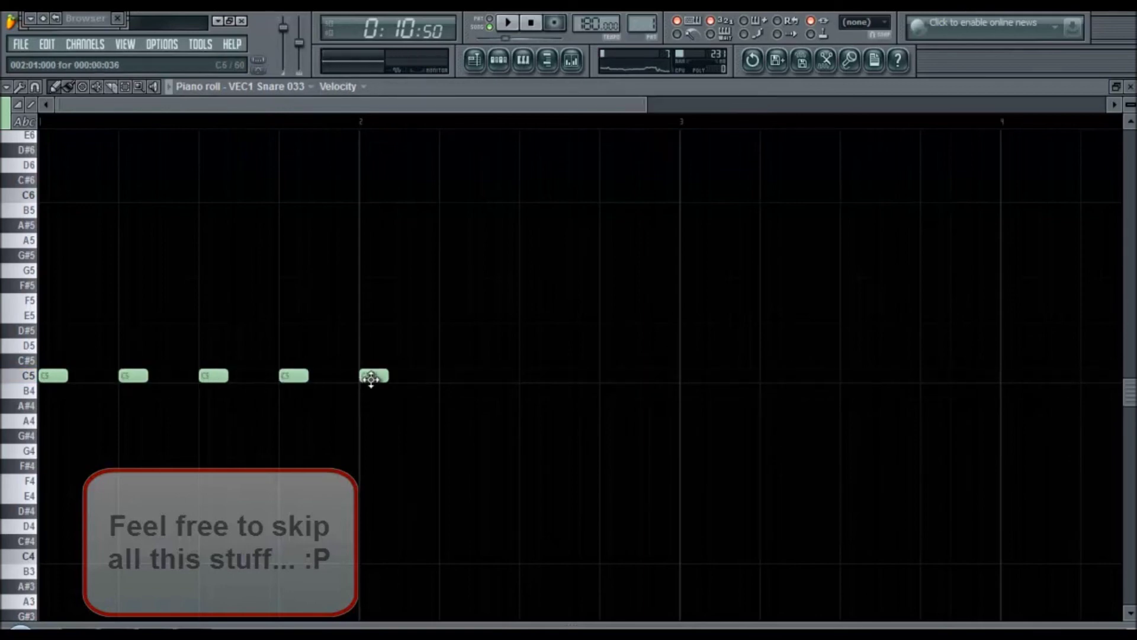
{"action": "left_click_drag", "start_coordinate": [330, 385], "coordinate": [60, 373]}
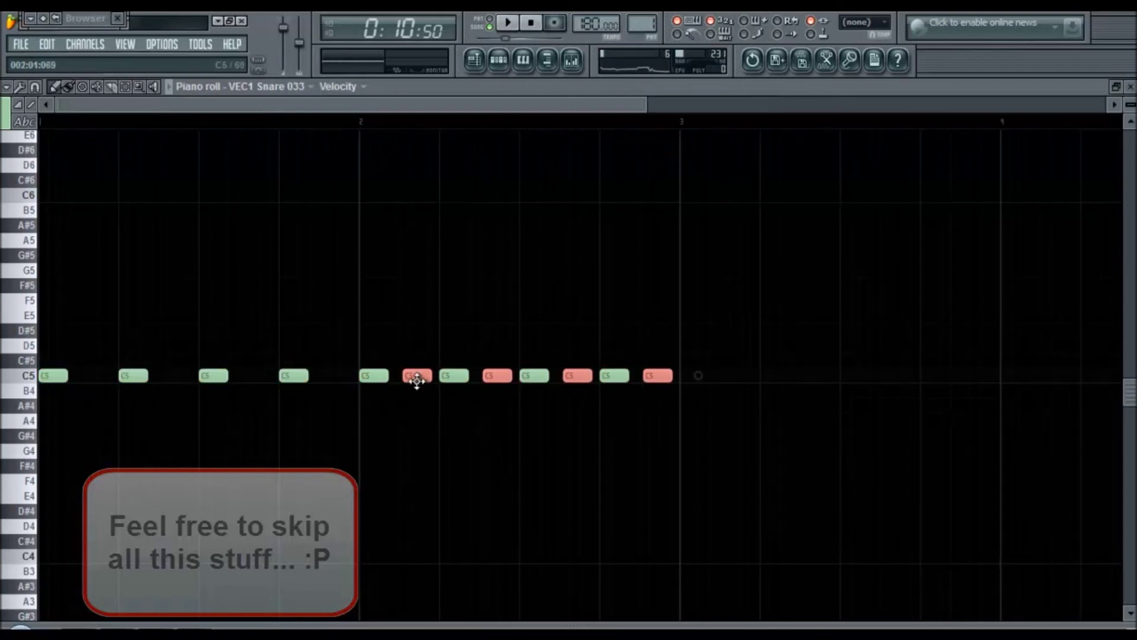
{"action": "left_click_drag", "start_coordinate": [352, 347], "coordinate": [687, 439]}
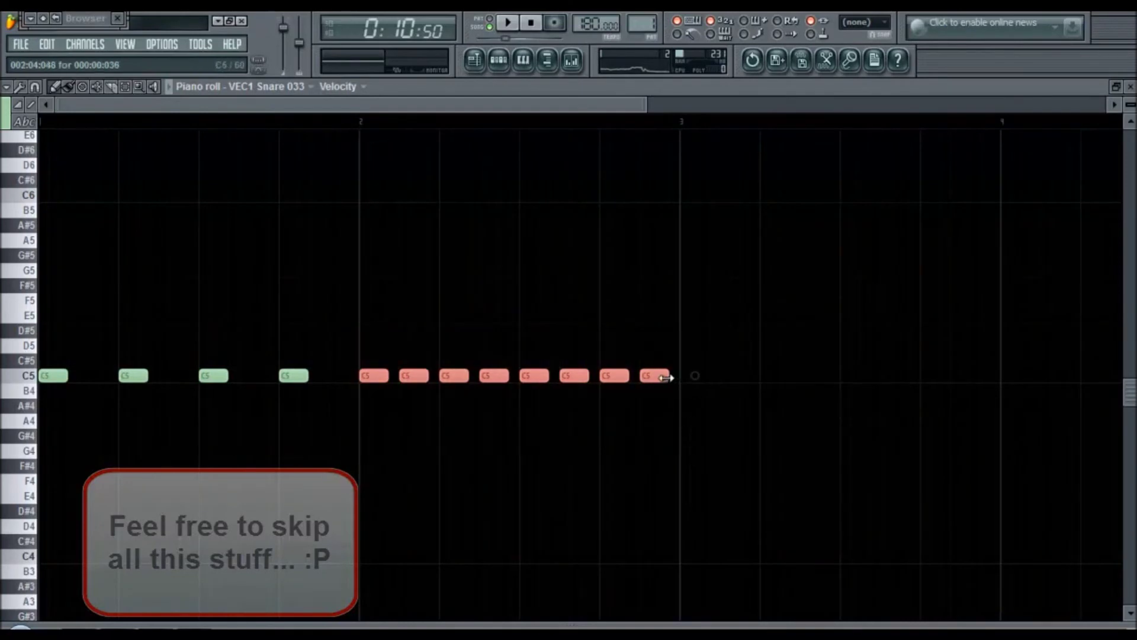
{"action": "left_click_drag", "start_coordinate": [368, 378], "coordinate": [686, 374]}
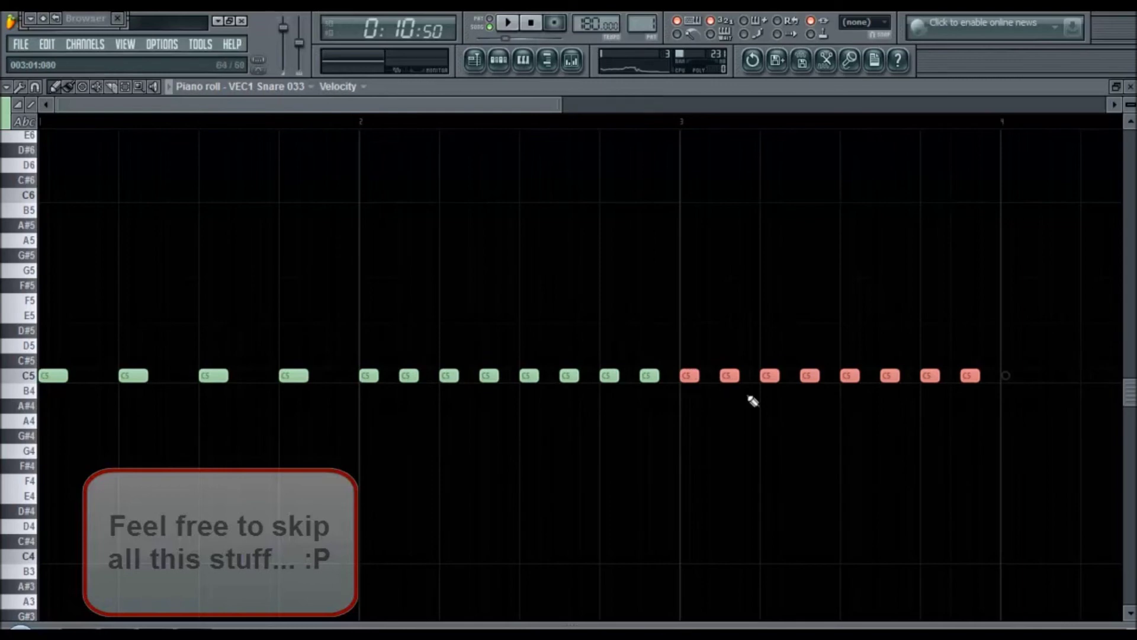
Double bar 3's C5 hits into sixteenth notes, copy them to bar 4, and fill bar 4's last beat with thirty-second notes.
{"action": "scroll", "coordinate": [752, 401], "scroll_direction": "up", "scroll_amount": 2}
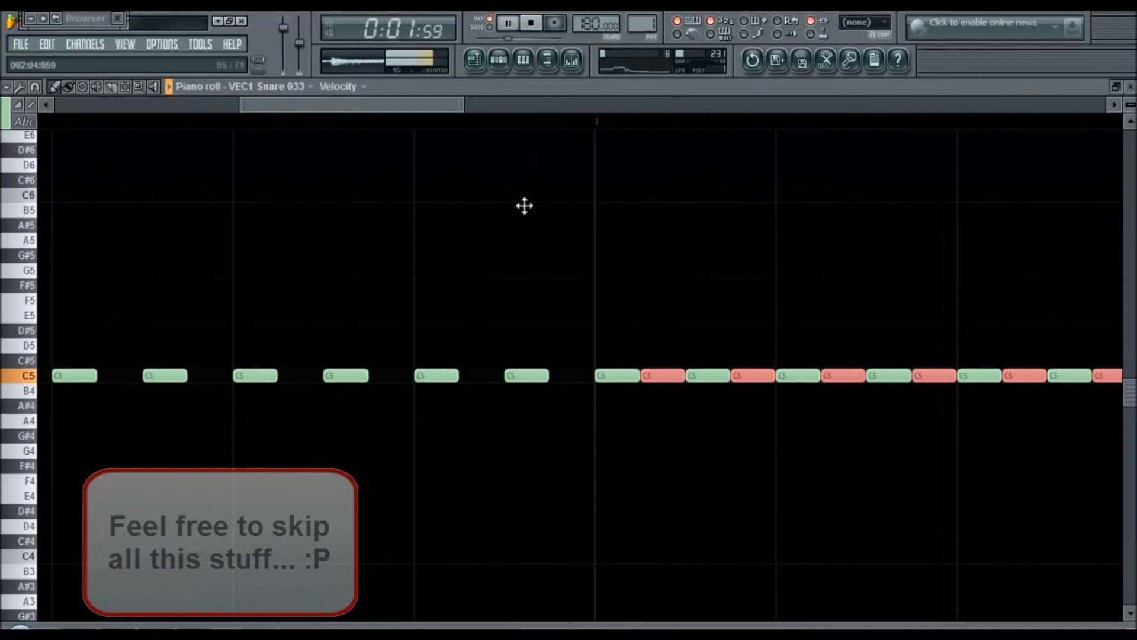
{"action": "scroll", "coordinate": [524, 207], "scroll_direction": "down", "scroll_amount": 3}
{"action": "left_click_drag", "start_coordinate": [421, 104], "coordinate": [581, 193]}
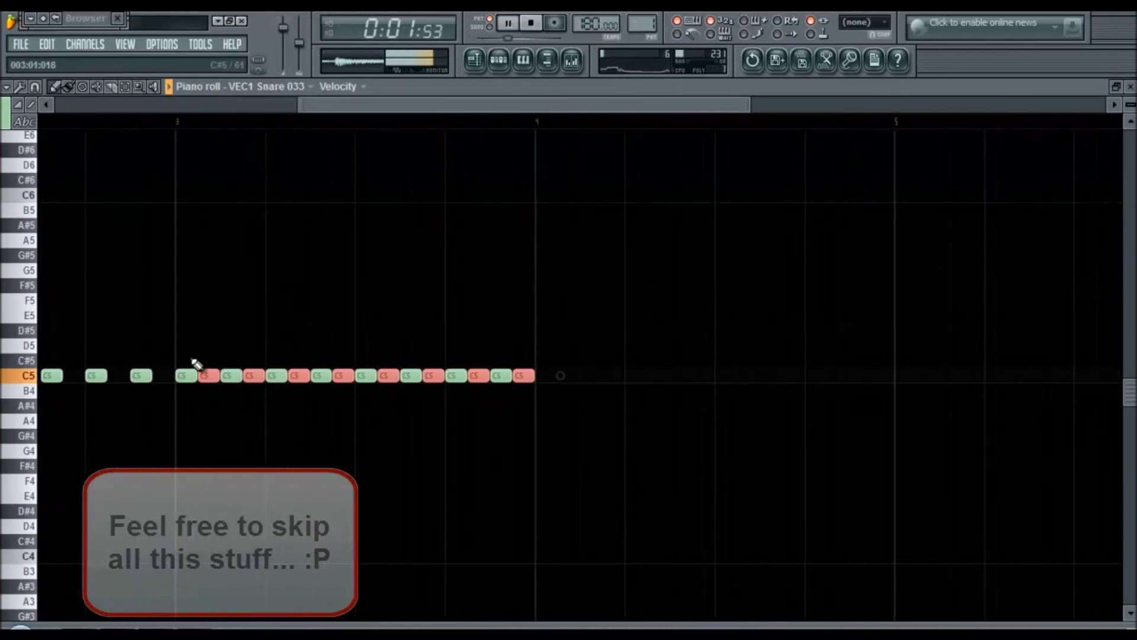
{"action": "left_click_drag", "start_coordinate": [189, 360], "coordinate": [647, 425]}
{"action": "left_click_drag", "start_coordinate": [188, 380], "coordinate": [546, 388]}
{"action": "scroll", "coordinate": [821, 382], "scroll_direction": "up", "scroll_amount": 2}
{"action": "left_click_drag", "start_coordinate": [811, 347], "coordinate": [891, 410]}
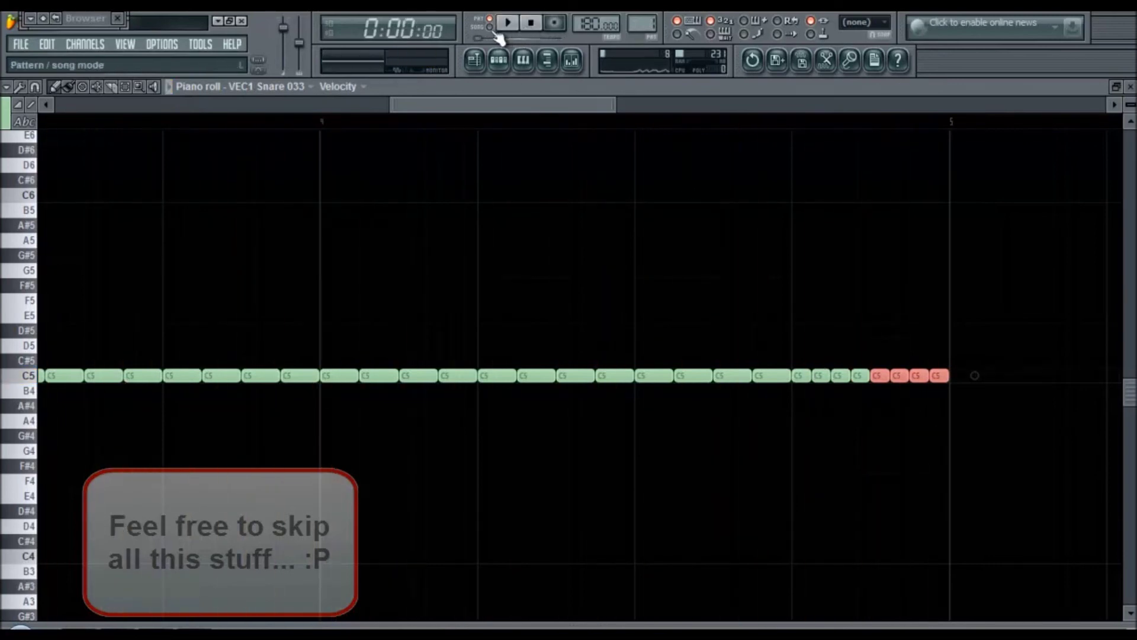
Place the snare sub pattern in the playlist on Track 10, starting at bar 13.
{"action": "left_click", "coordinate": [484, 60]}
{"action": "left_click", "coordinate": [400, 405]}
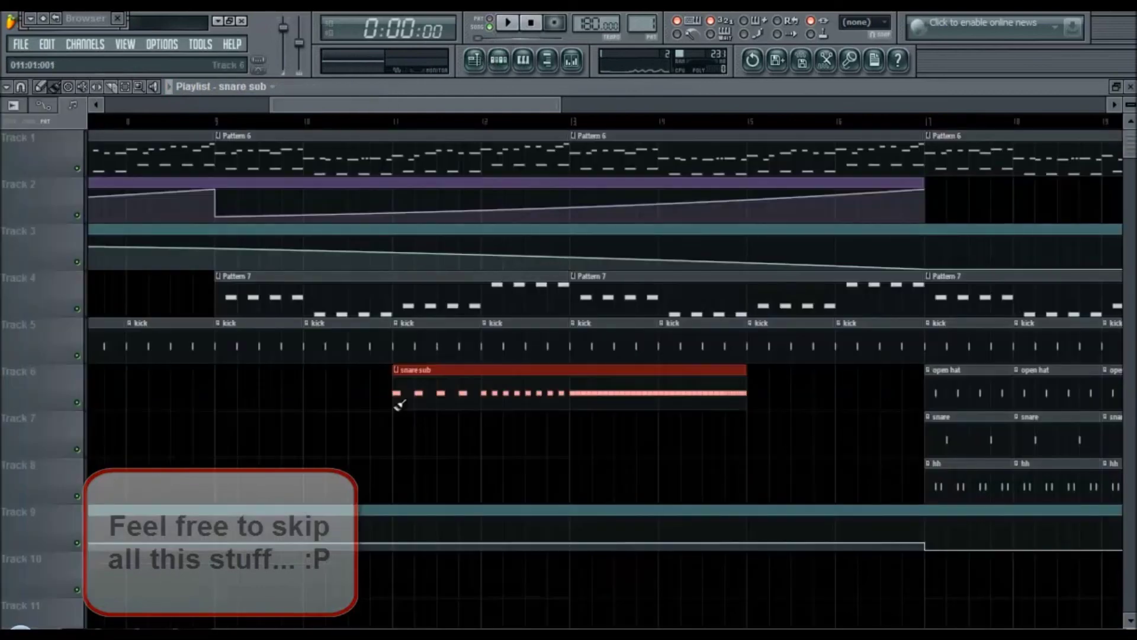
{"action": "left_click_drag", "start_coordinate": [505, 392], "coordinate": [680, 476]}
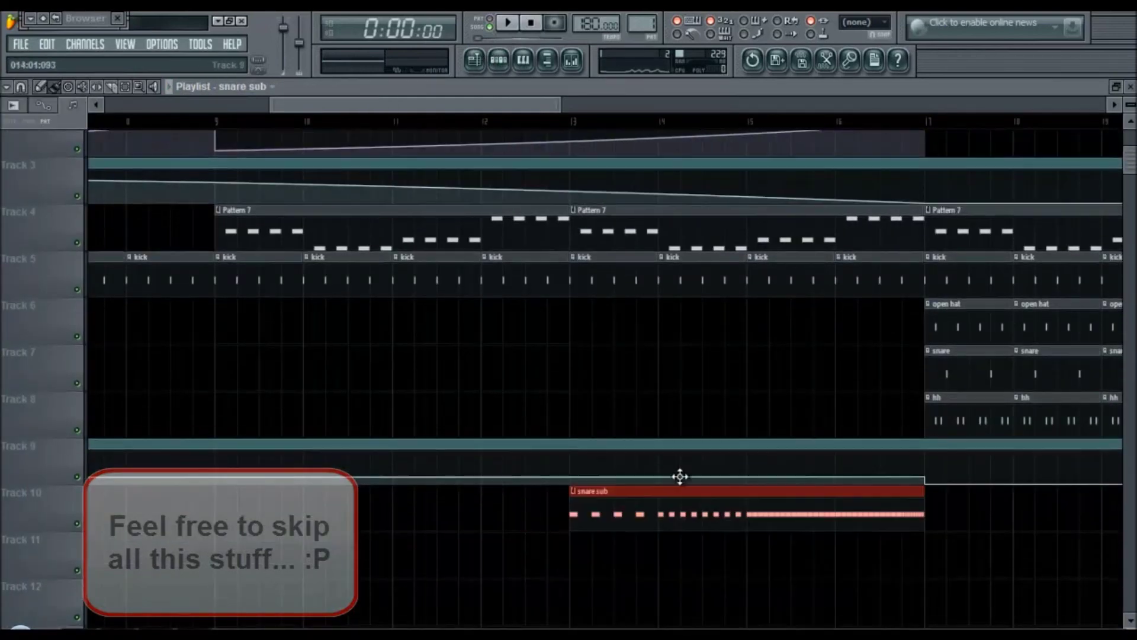
Shorten the snare sub clip at bar 13 to one bar and fill bars 9 to 12 of Track 10 with one-bar copies.
{"action": "left_click_drag", "start_coordinate": [472, 106], "coordinate": [512, 134]}
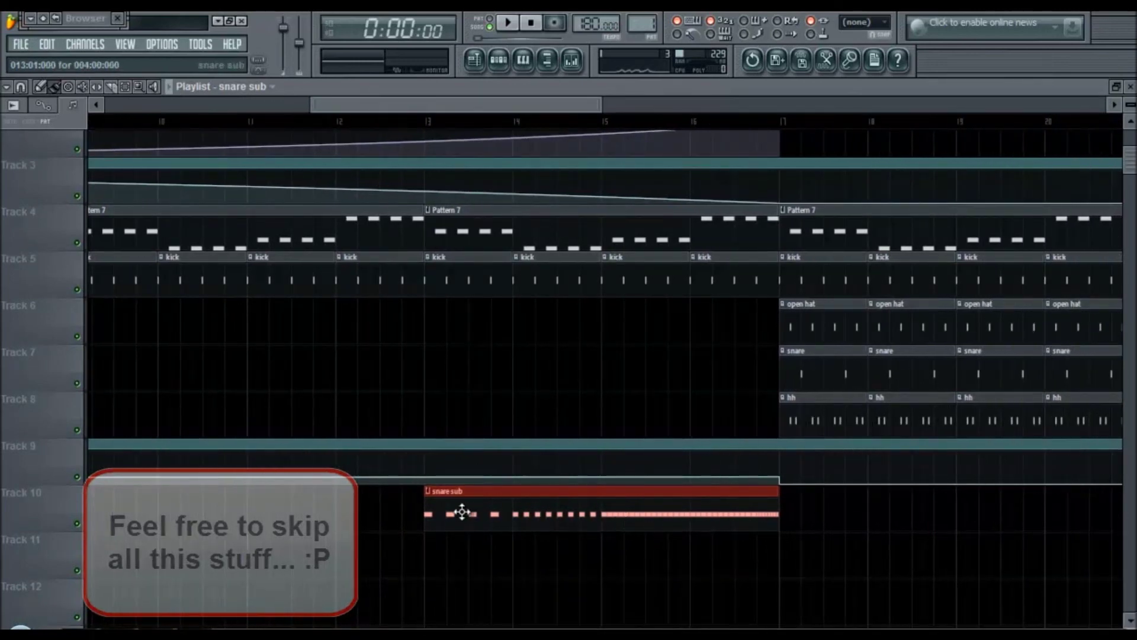
{"action": "left_click_drag", "start_coordinate": [763, 513], "coordinate": [512, 536]}
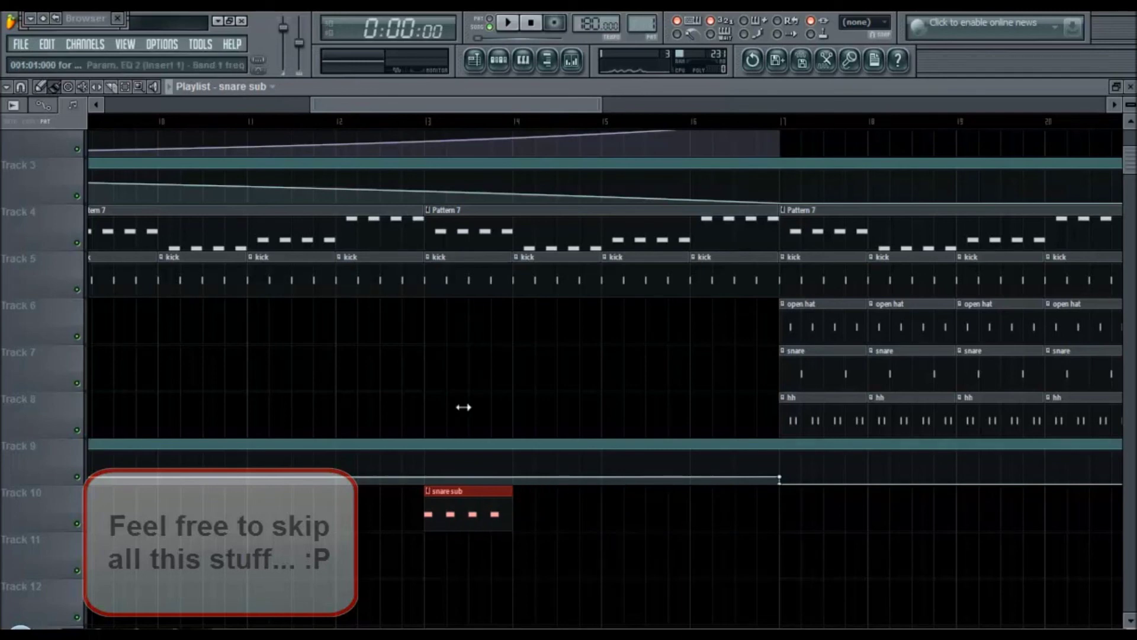
{"action": "left_click_drag", "start_coordinate": [554, 105], "coordinate": [503, 107]}
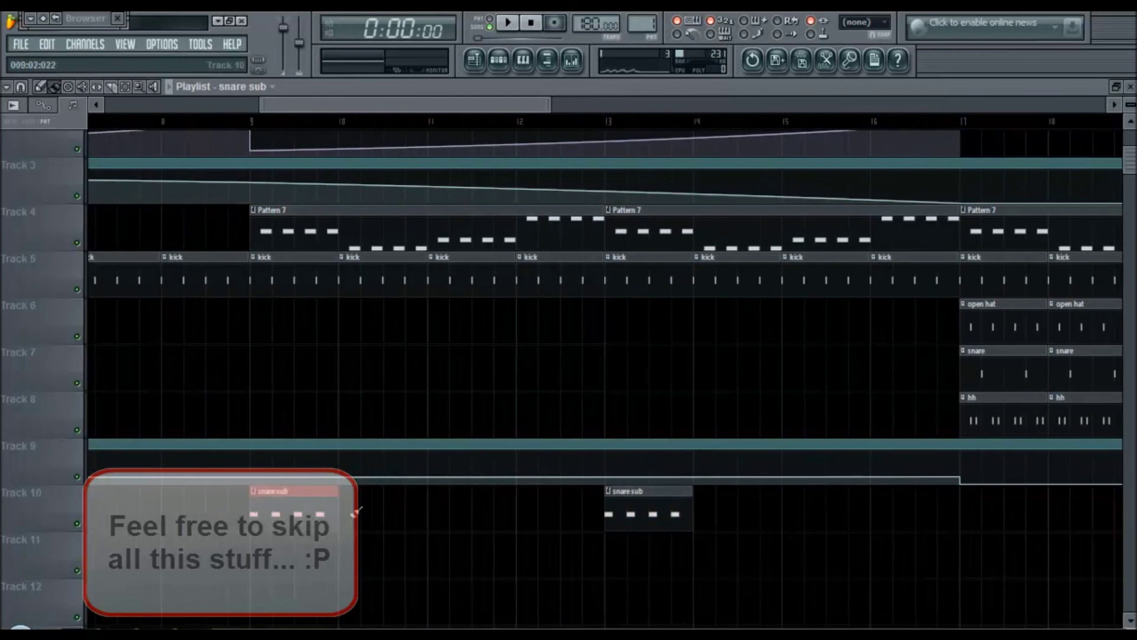
{"action": "left_click_drag", "start_coordinate": [356, 511], "coordinate": [568, 531]}
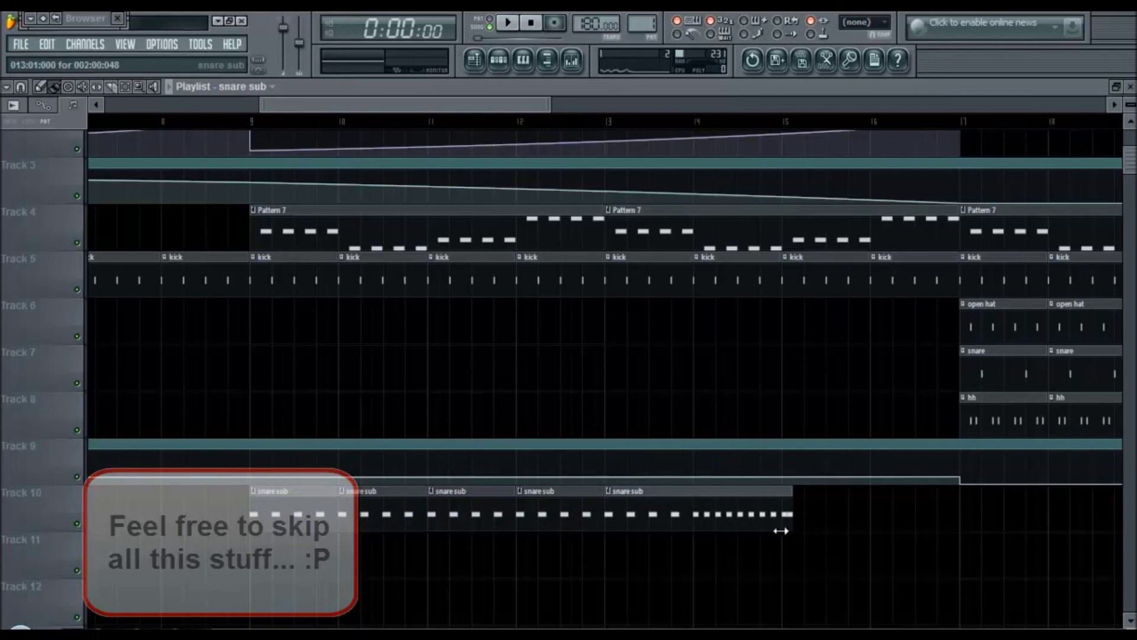
Extend the snare sub clip at bar 13 on Track 10 up to bar 17 and play back the build-up.
{"action": "left_click_drag", "start_coordinate": [779, 523], "coordinate": [900, 544]}
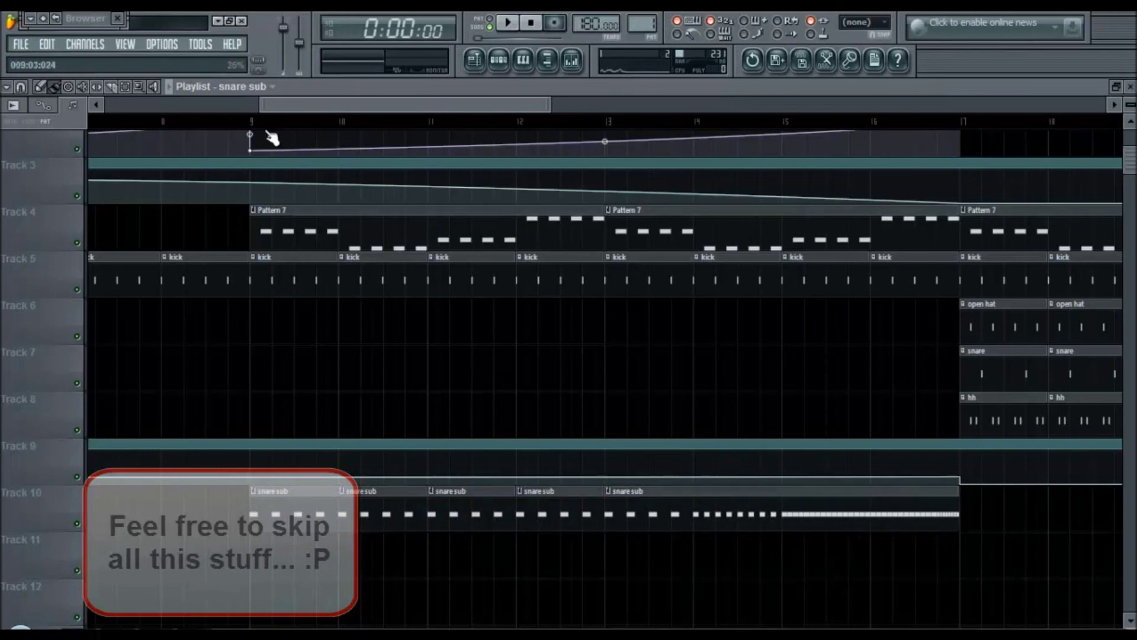
{"action": "key", "text": "space"}
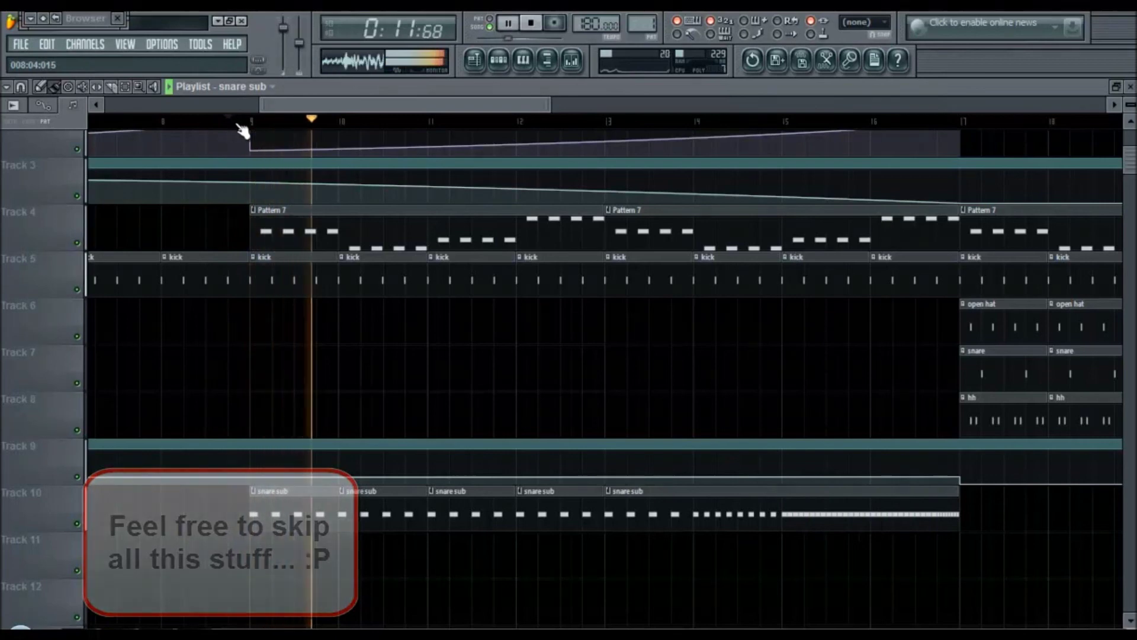
{"action": "left_click_drag", "start_coordinate": [346, 105], "coordinate": [395, 115]}
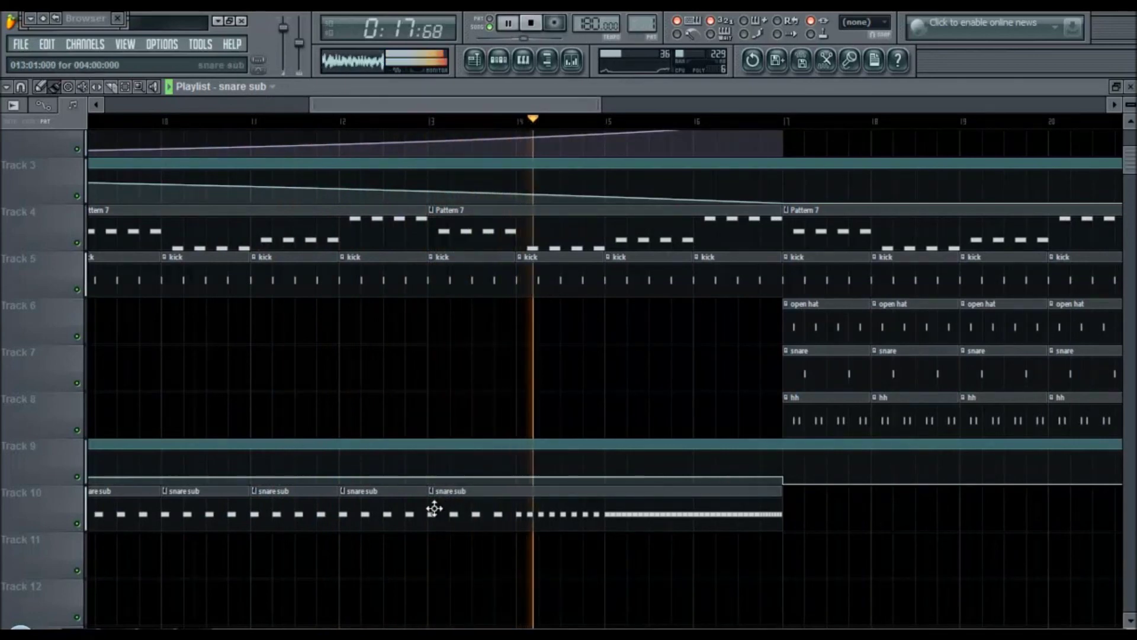
Trim bar 13's snare sub clip to one bar of half-beat hits and fit the remaining section from bar 14 to bar 17.
{"action": "left_click_drag", "start_coordinate": [430, 510], "coordinate": [457, 515]}
{"action": "left_click_drag", "start_coordinate": [686, 520], "coordinate": [515, 536]}
{"action": "left_click", "coordinate": [568, 529]}
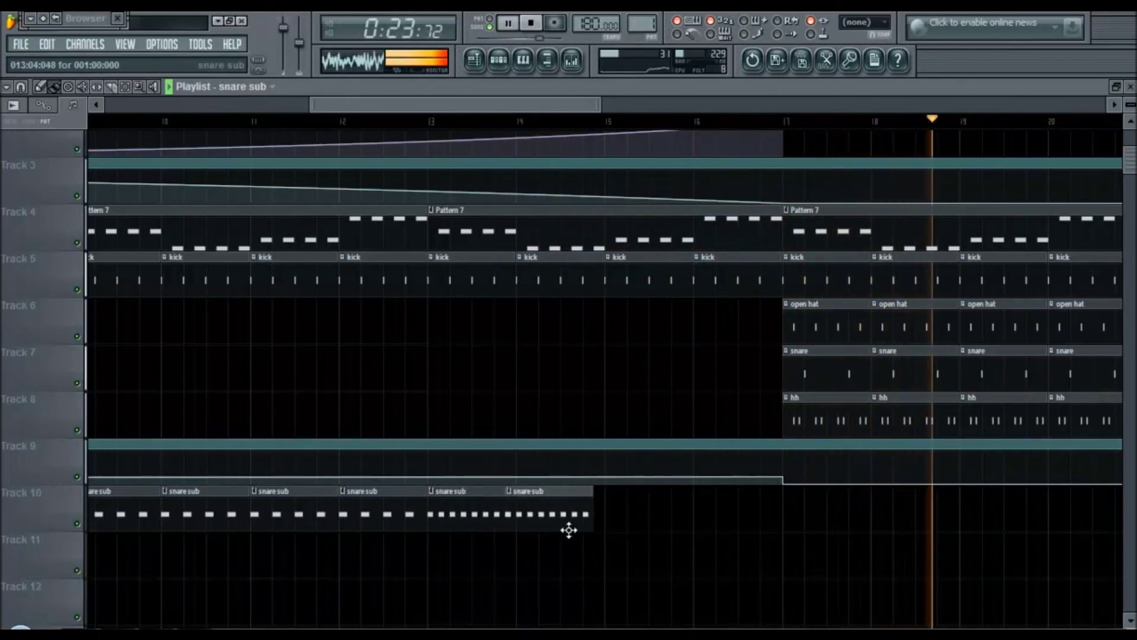
{"action": "left_click_drag", "start_coordinate": [602, 524], "coordinate": [788, 535]}
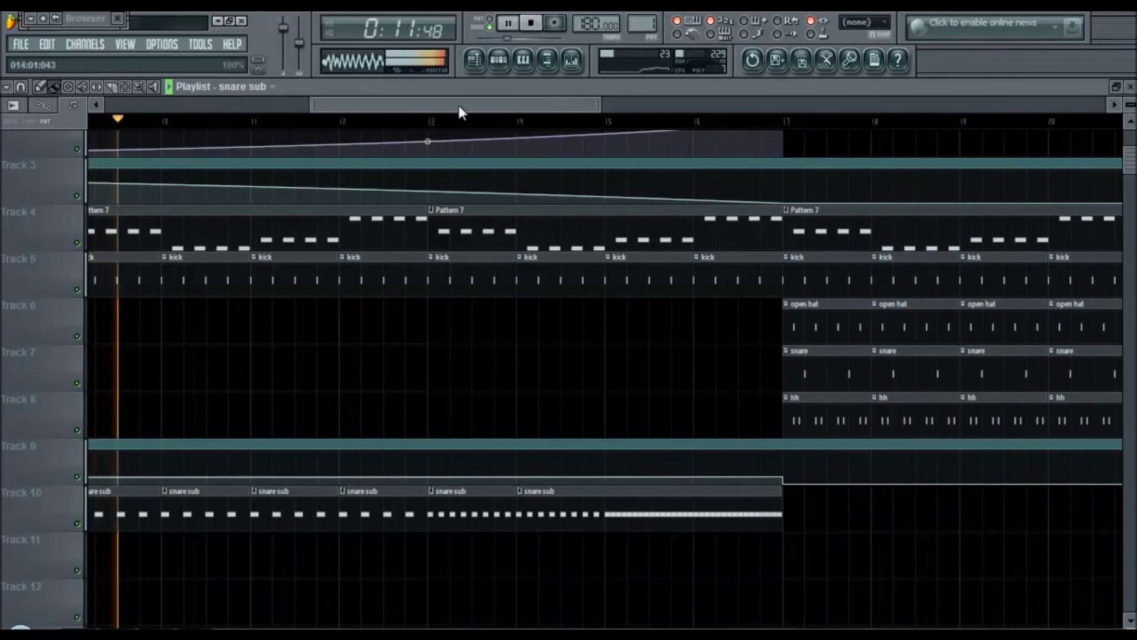
Chop bar 16's kick clip into single hits on beats 1 and 2, half-beat hits on beat 3 and quarter-beat hits on beat 4.
{"action": "left_click_drag", "start_coordinate": [437, 108], "coordinate": [389, 112]}
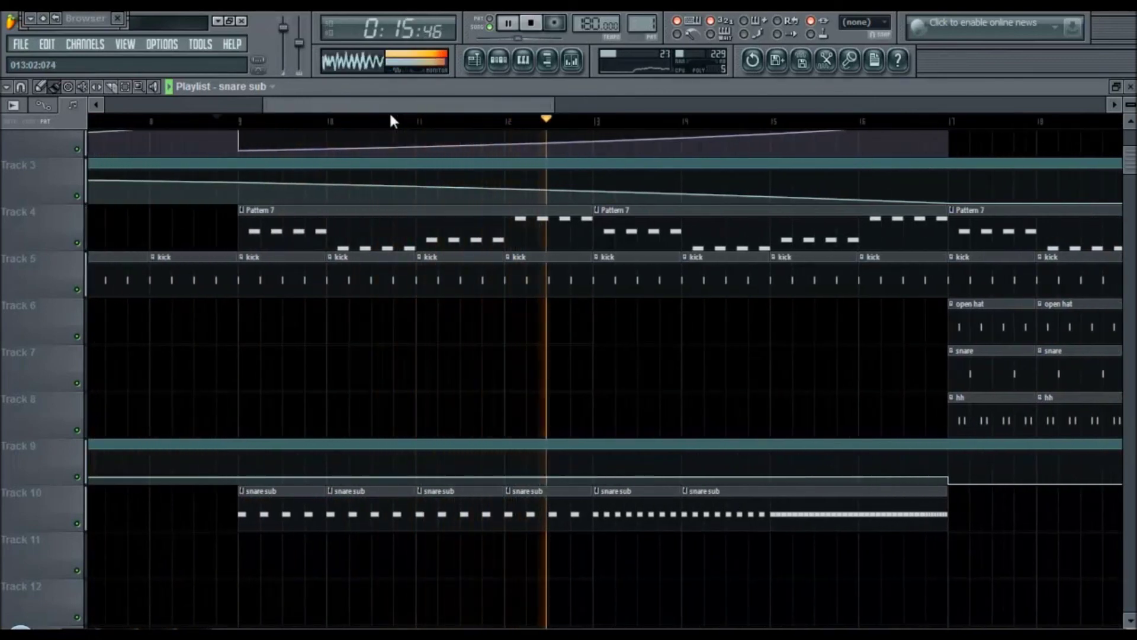
{"action": "left_click_drag", "start_coordinate": [390, 114], "coordinate": [418, 126]}
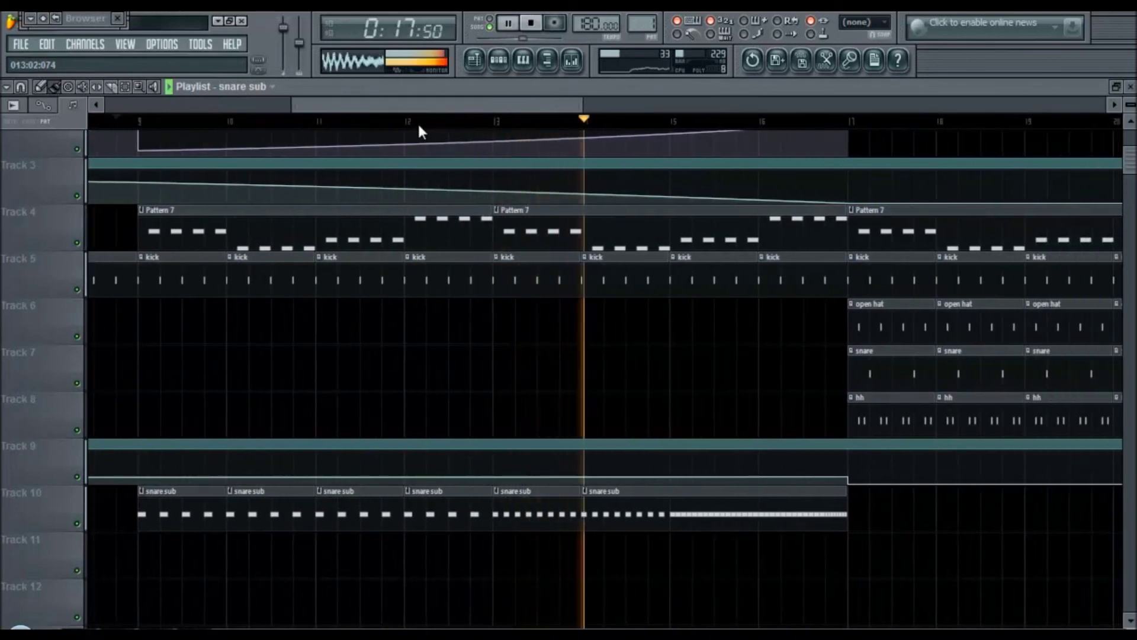
{"action": "left_click_drag", "start_coordinate": [419, 125], "coordinate": [205, 175]}
{"action": "scroll", "coordinate": [386, 275], "scroll_direction": "up", "scroll_amount": 2}
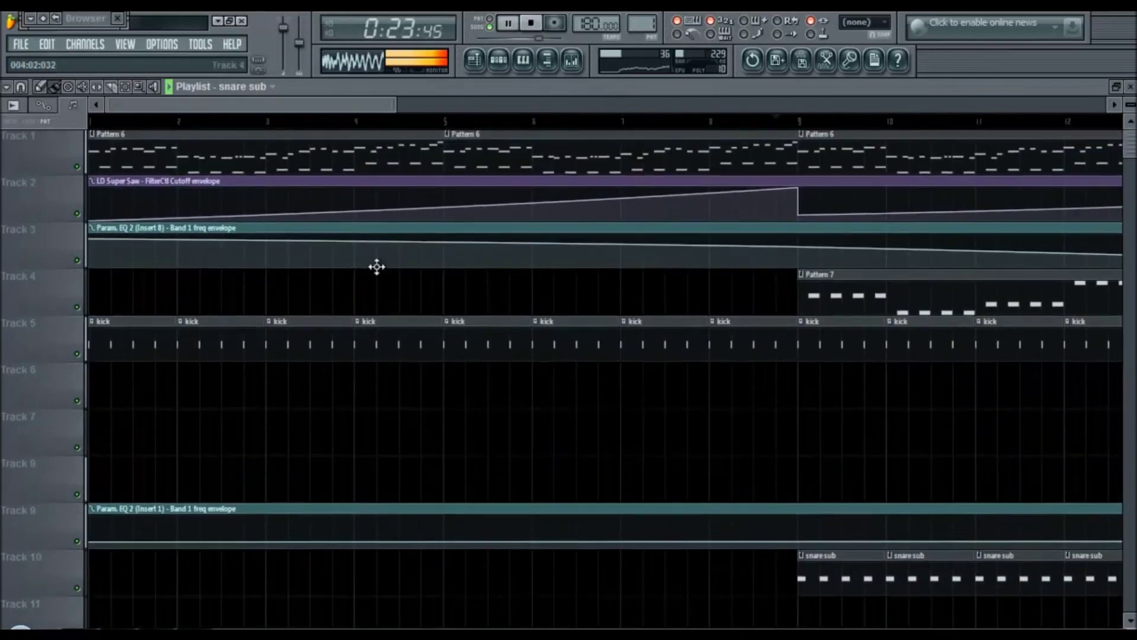
{"action": "left_click_drag", "start_coordinate": [320, 109], "coordinate": [528, 203]}
{"action": "scroll", "coordinate": [722, 375], "scroll_direction": "up", "scroll_amount": 4}
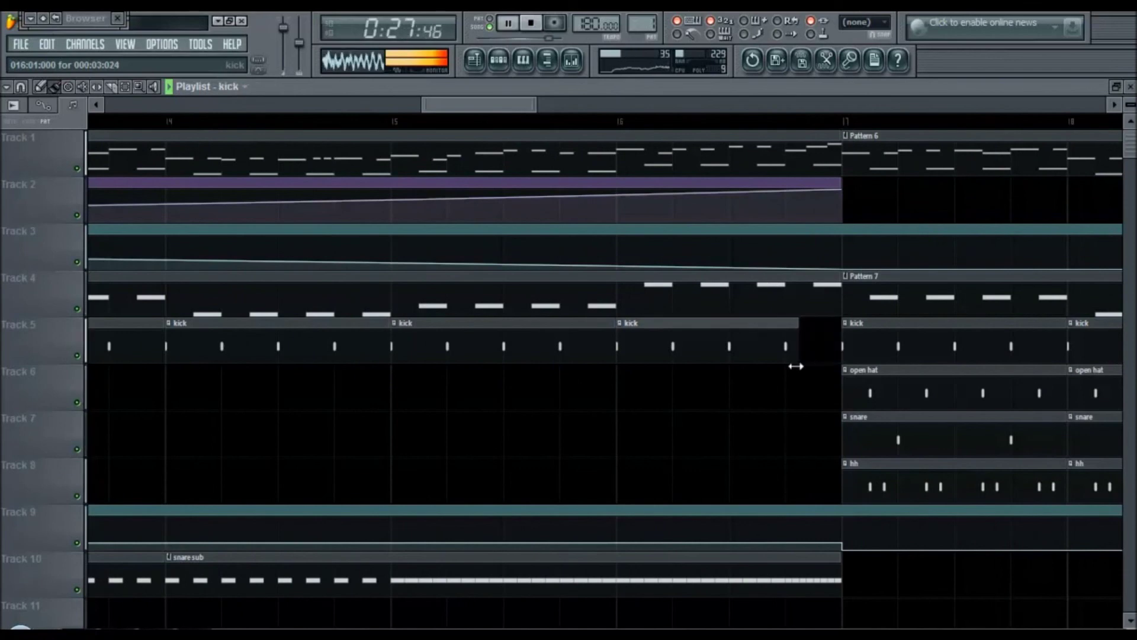
{"action": "left_click_drag", "start_coordinate": [796, 366], "coordinate": [678, 372]}
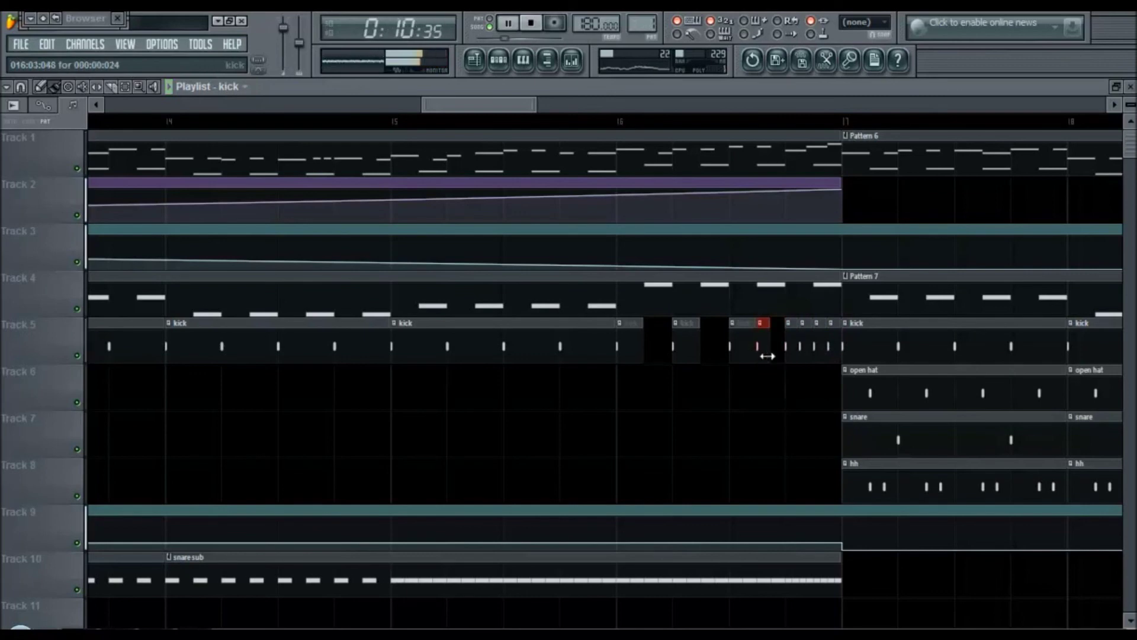
{"action": "left_click", "coordinate": [222, 116]}
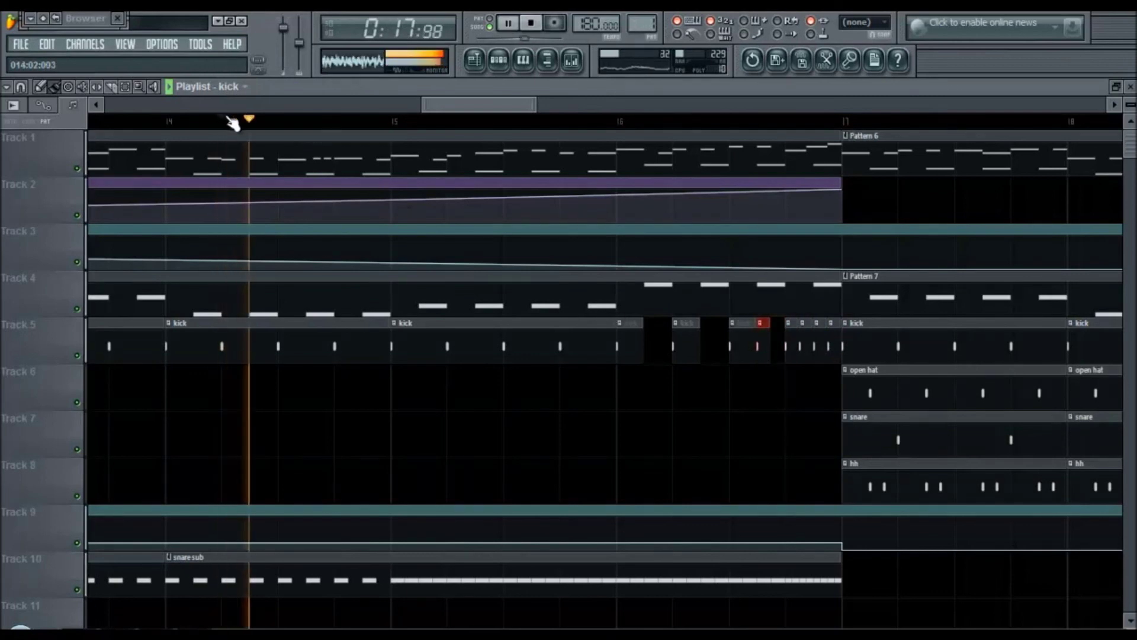
{"action": "scroll", "coordinate": [591, 406], "scroll_direction": "down", "scroll_amount": 2}
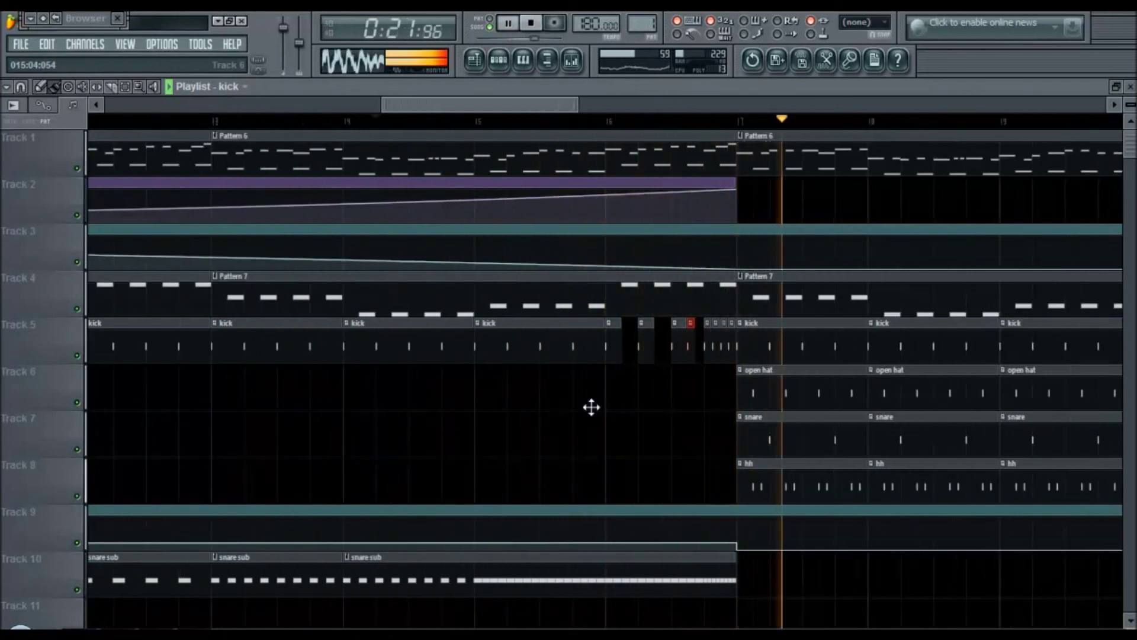
{"action": "scroll", "coordinate": [599, 407], "scroll_direction": "down", "scroll_amount": 1}
Lower the Master volume in the mixer and rename the Insert 8 track as bass.
{"action": "left_click", "coordinate": [571, 60]}
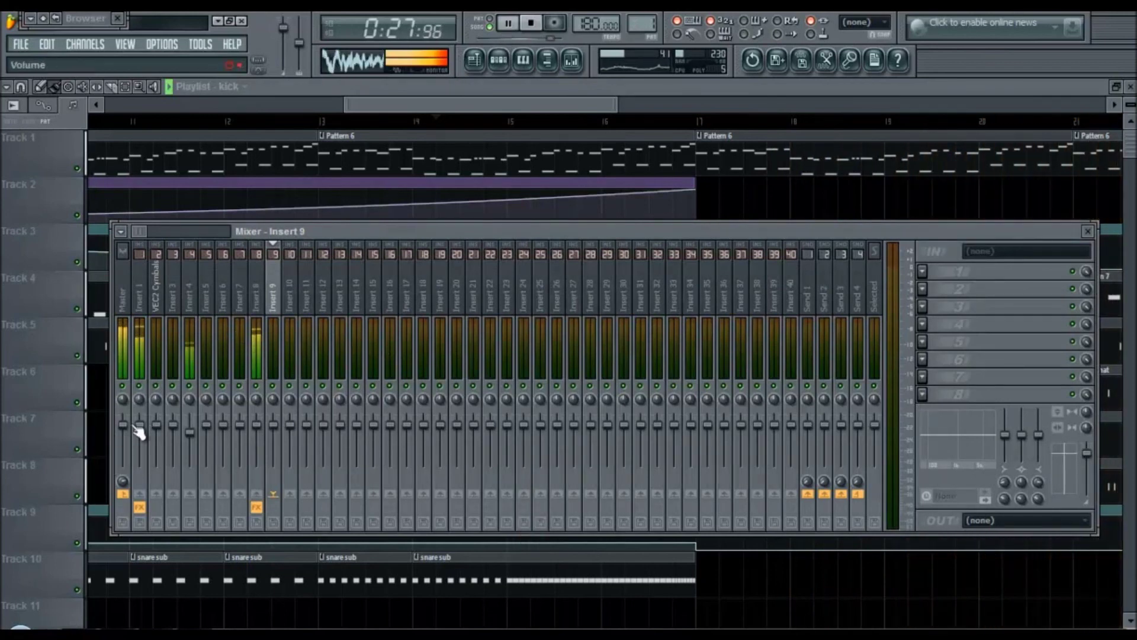
{"action": "left_click_drag", "start_coordinate": [126, 430], "coordinate": [127, 451]}
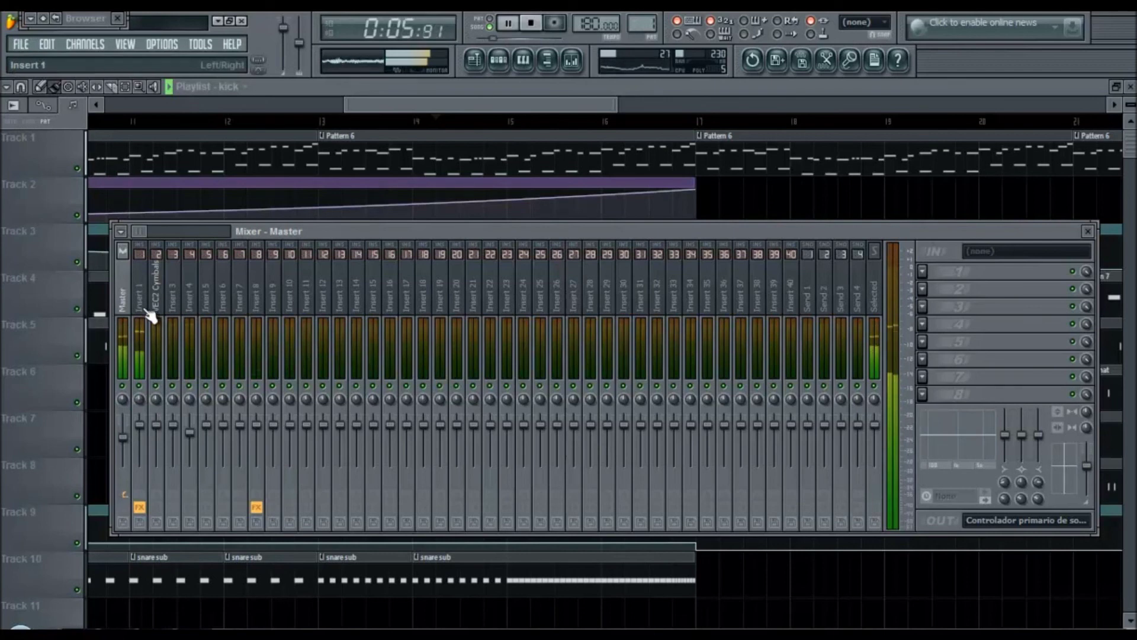
{"action": "left_click", "coordinate": [245, 314]}
{"action": "left_click", "coordinate": [256, 320]}
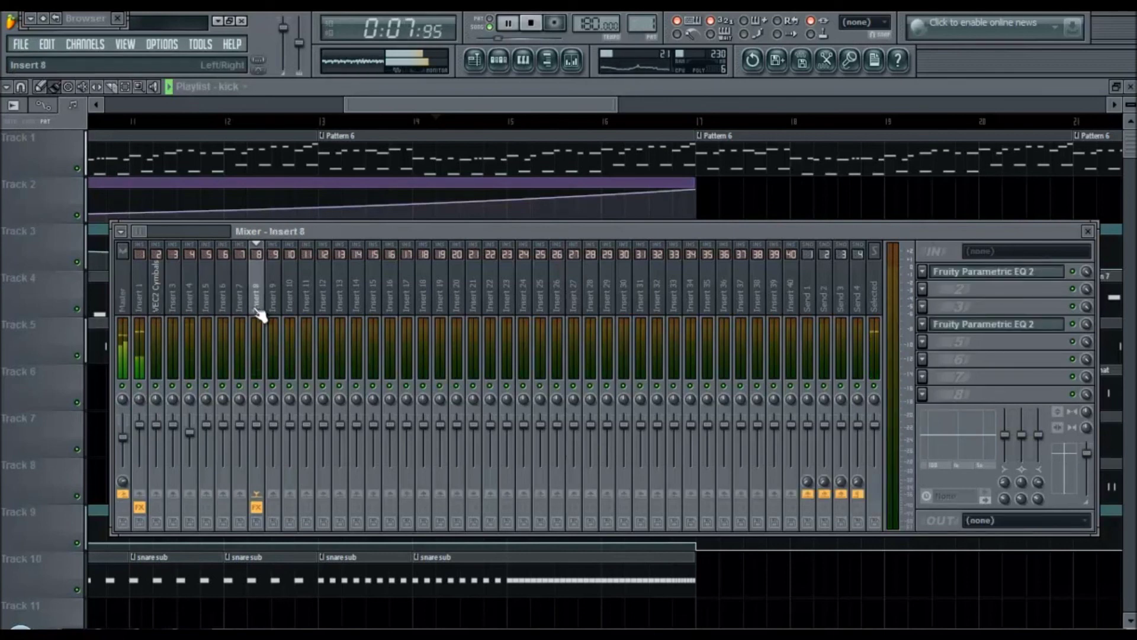
{"action": "right_click", "coordinate": [261, 306]}
{"action": "left_click", "coordinate": [313, 372]}
{"action": "type", "text": "bass"}
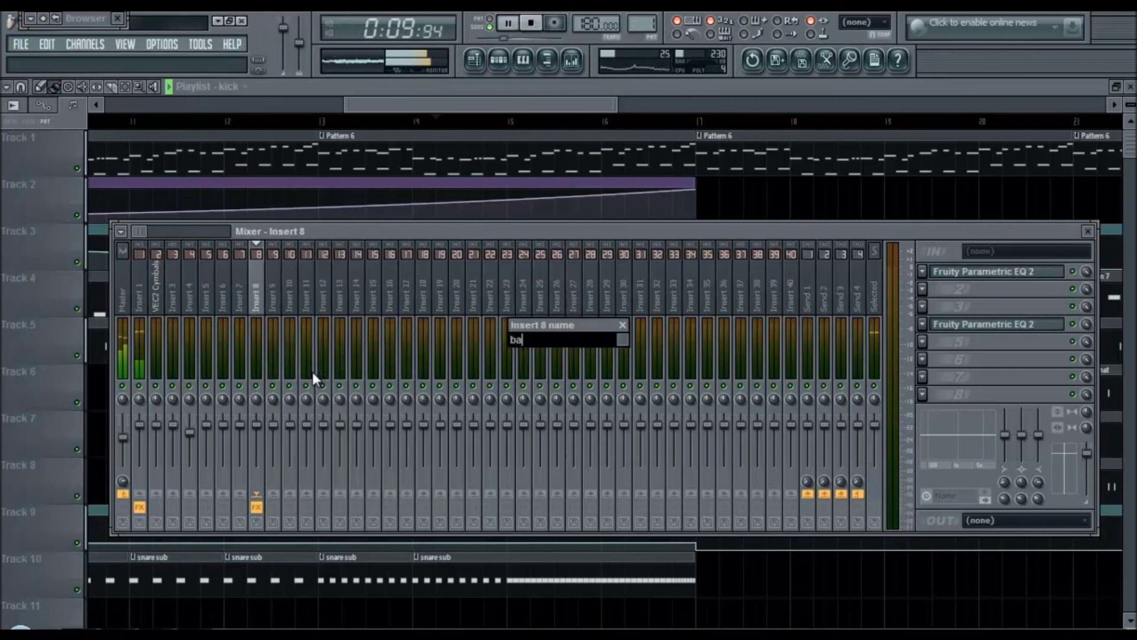
{"action": "key", "text": "Return"}
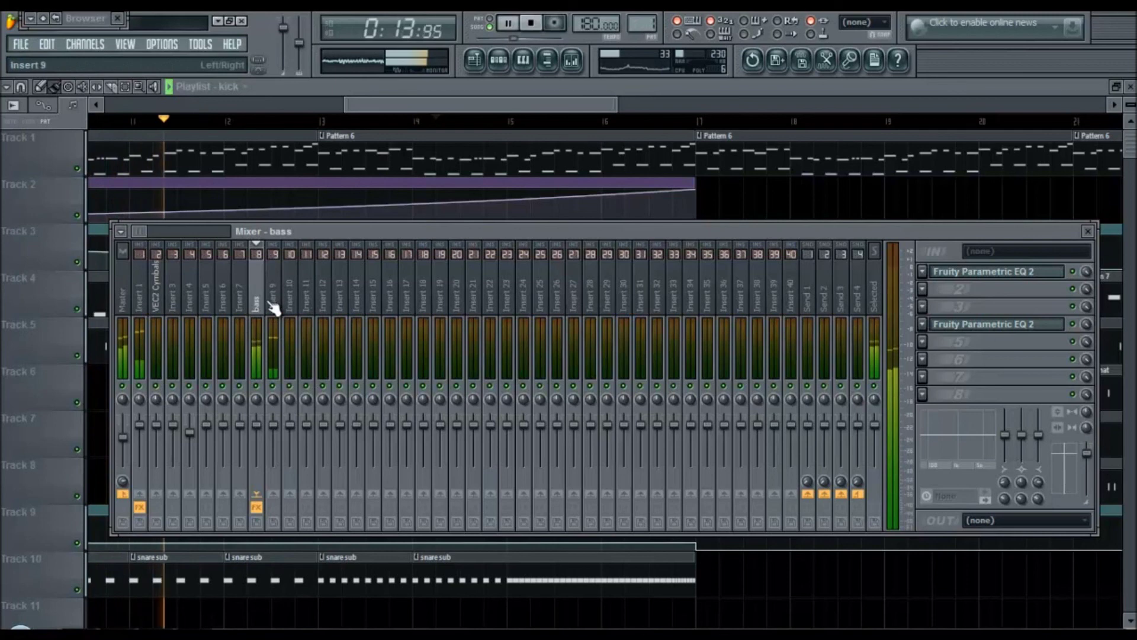
In the bass track's slot 4 Parametric EQ 2, set the main level to -1.6 dB, steepen band 1 near 61 Hz and lower band 2.
{"action": "left_click", "coordinate": [1014, 325]}
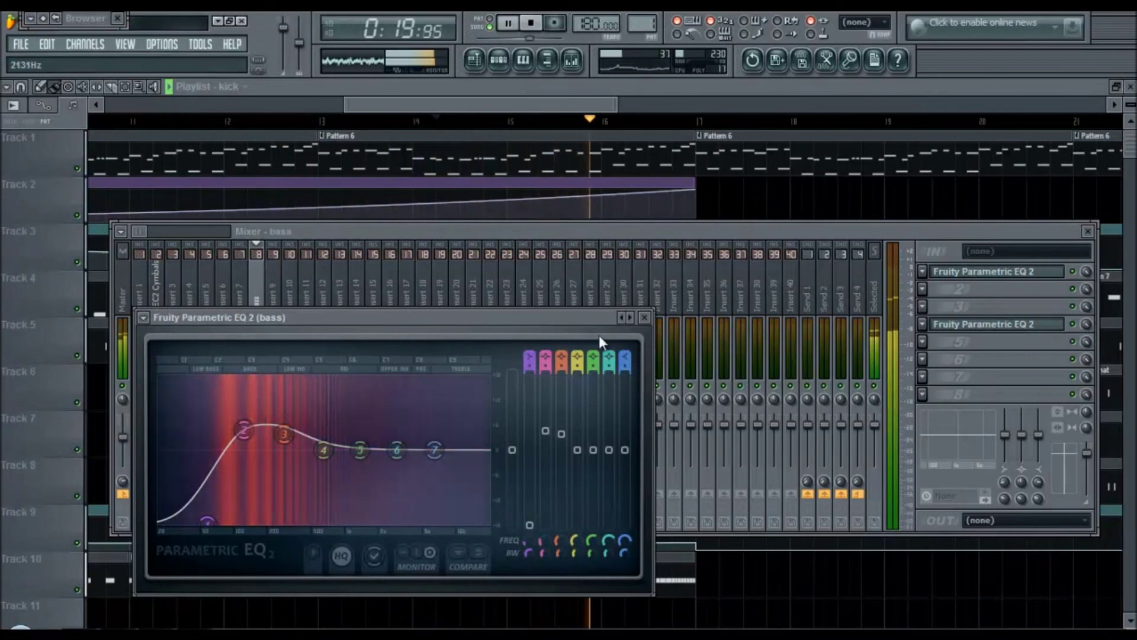
{"action": "left_click_drag", "start_coordinate": [513, 452], "coordinate": [515, 460]}
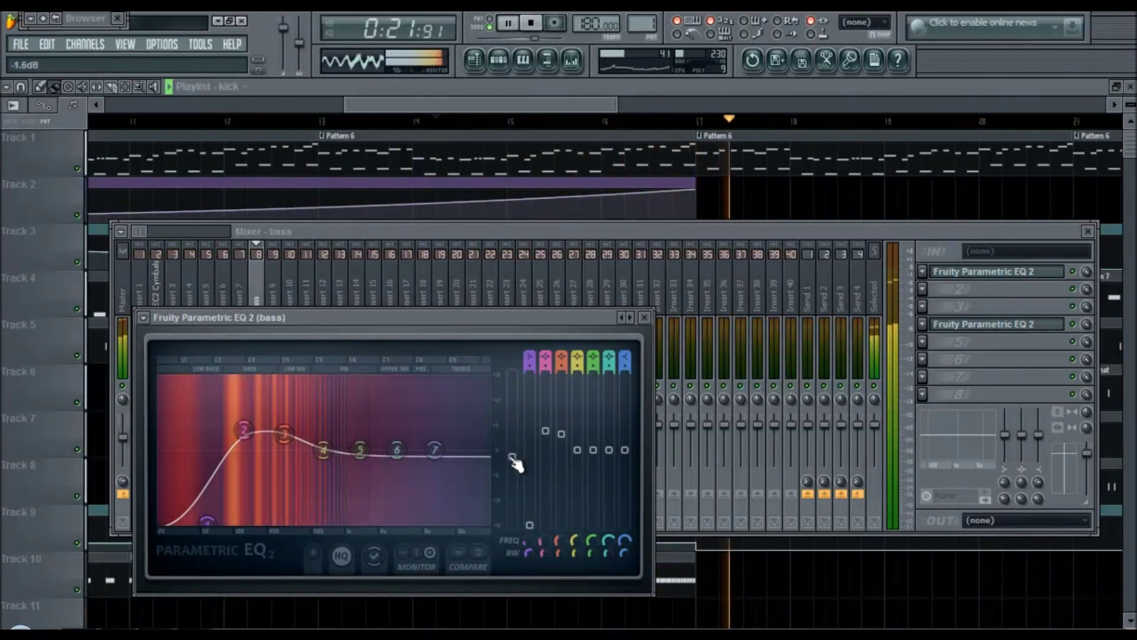
{"action": "left_click_drag", "start_coordinate": [205, 525], "coordinate": [208, 537]}
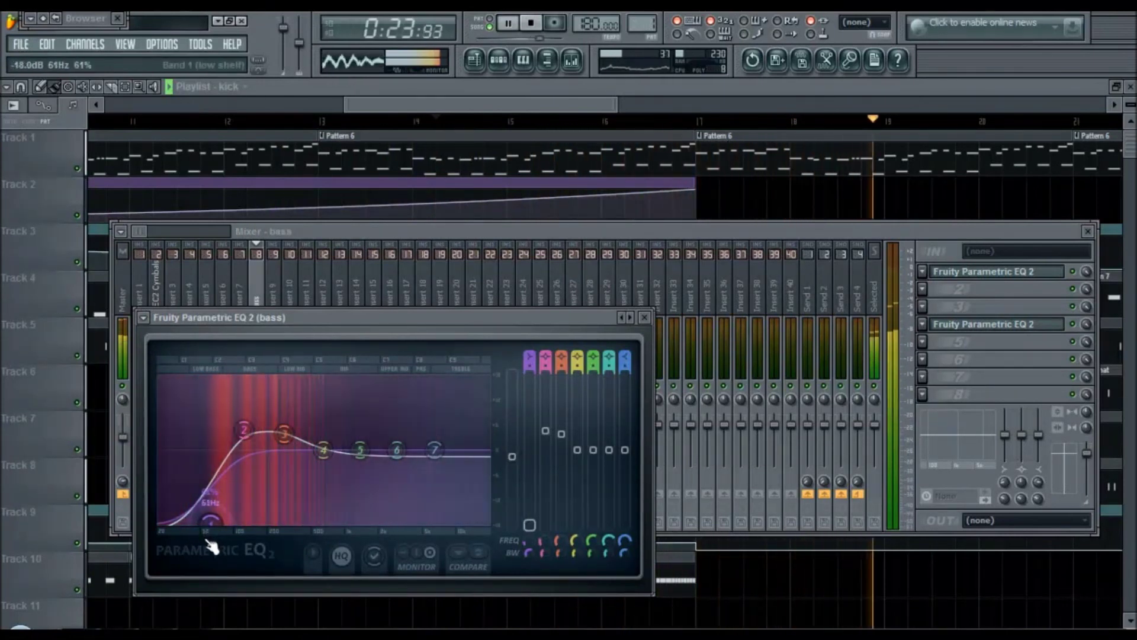
{"action": "left_click_drag", "start_coordinate": [528, 556], "coordinate": [531, 602]}
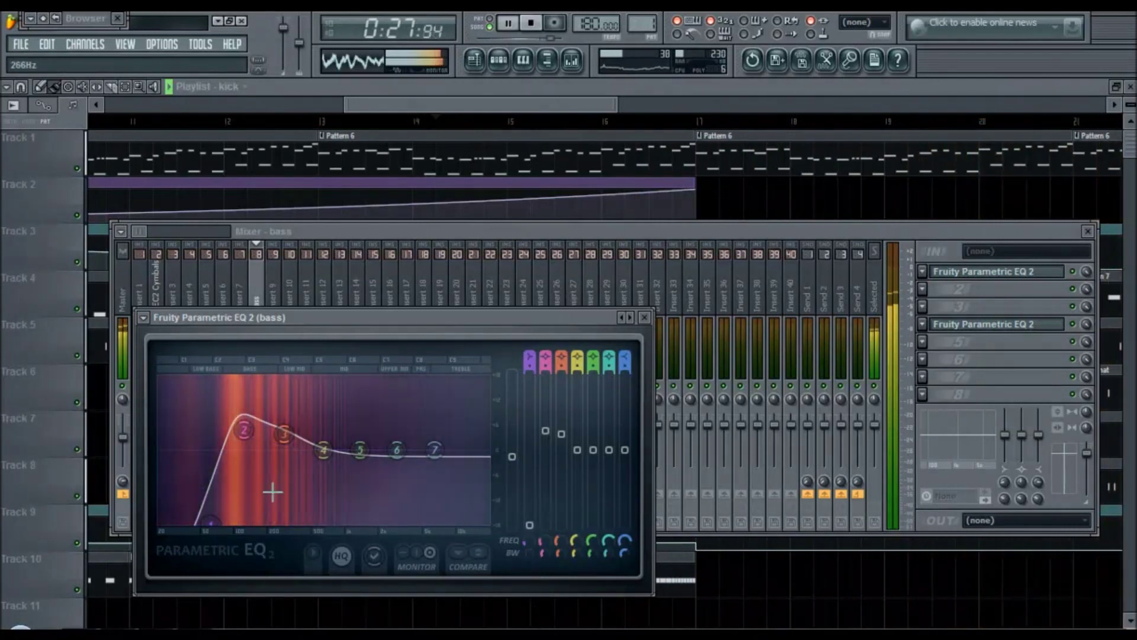
{"action": "left_click_drag", "start_coordinate": [249, 444], "coordinate": [250, 458]}
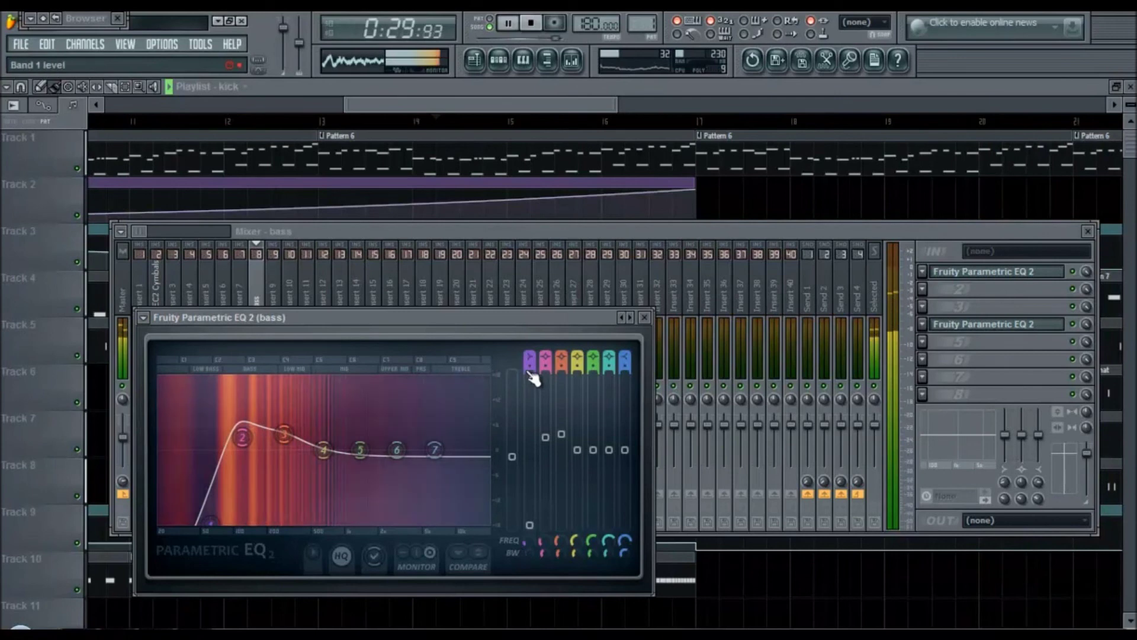
{"action": "left_click", "coordinate": [644, 319]}
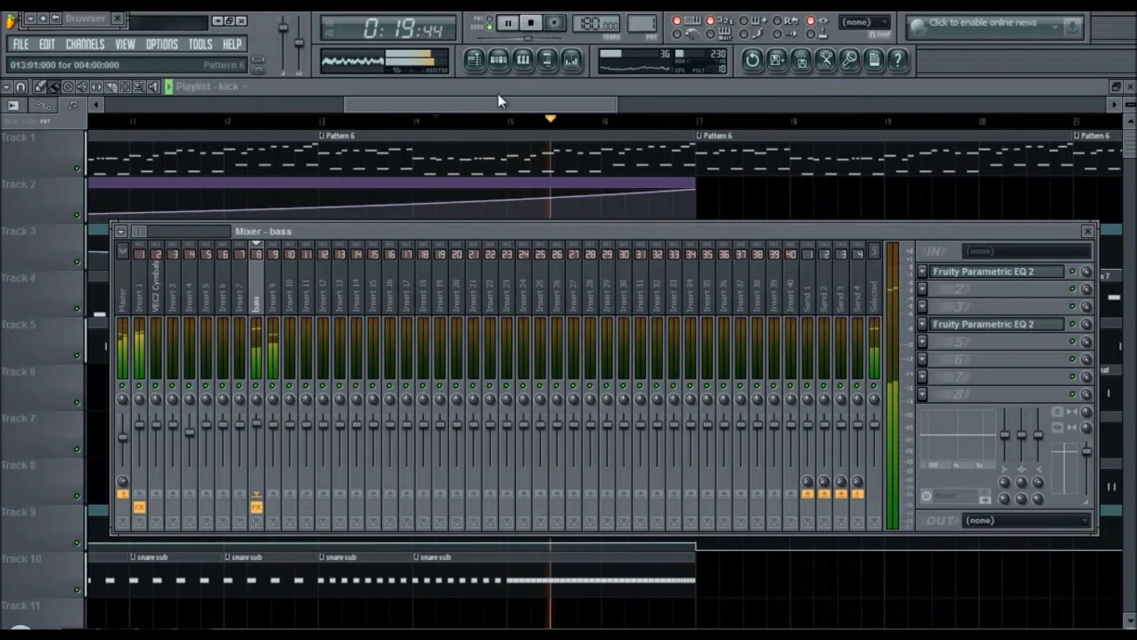
In the Parametric EQ 2 in Insert 1's first effect slot, slightly reduce the low-end boosts of bands 1 and 2.
{"action": "key", "text": "F9"}
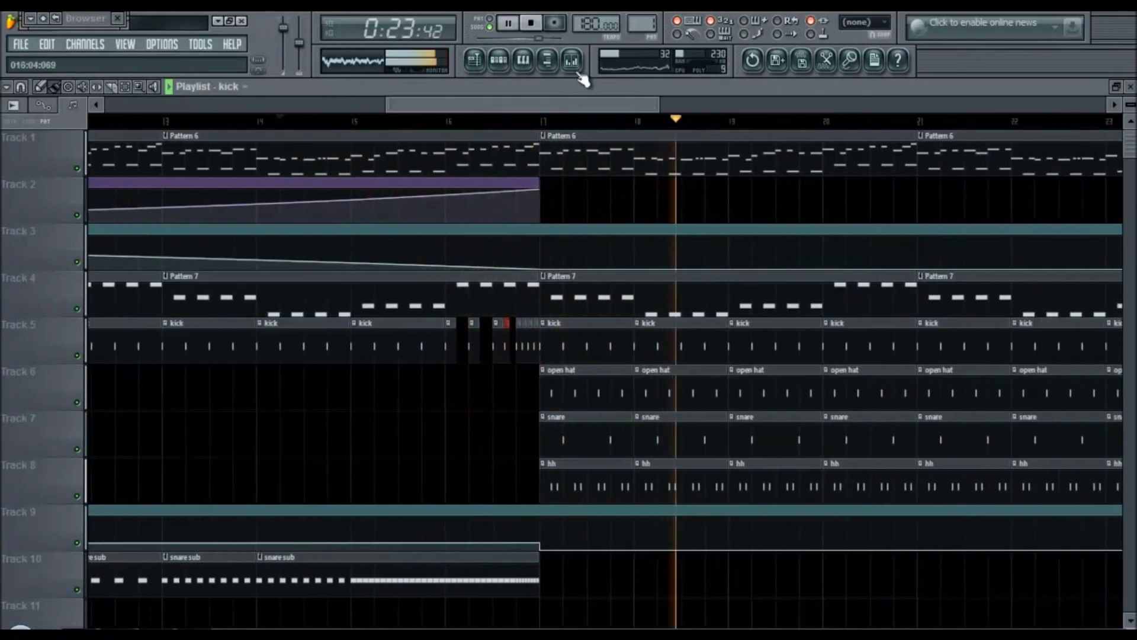
{"action": "left_click", "coordinate": [572, 61]}
{"action": "left_click", "coordinate": [142, 289]}
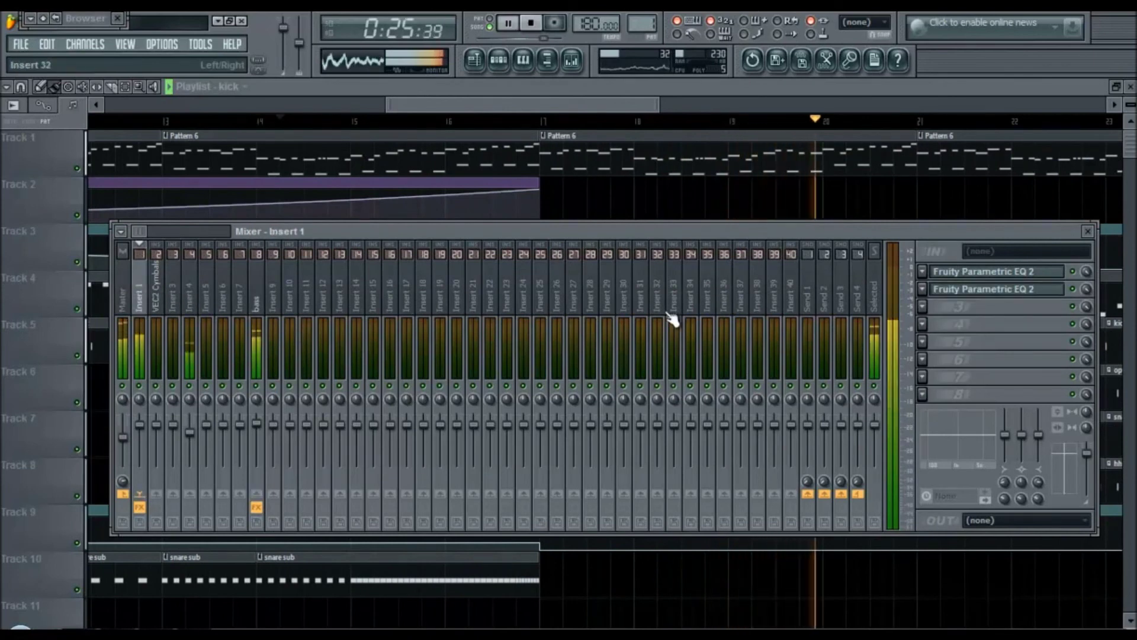
{"action": "left_click", "coordinate": [989, 295]}
{"action": "left_click", "coordinate": [991, 273]}
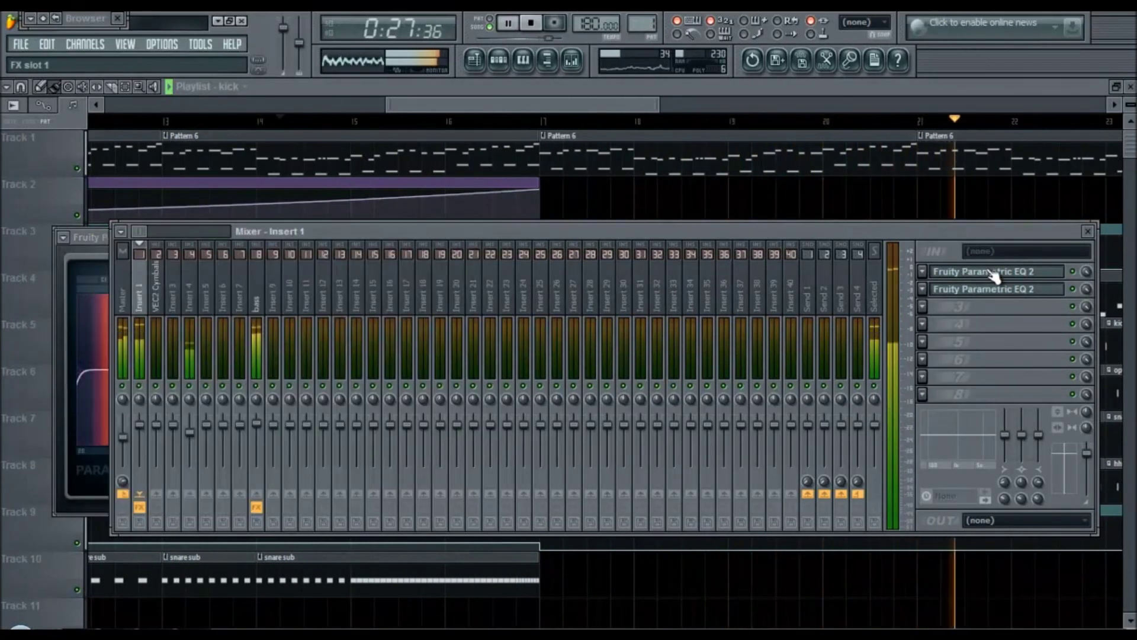
{"action": "left_click_drag", "start_coordinate": [180, 291], "coordinate": [202, 292]}
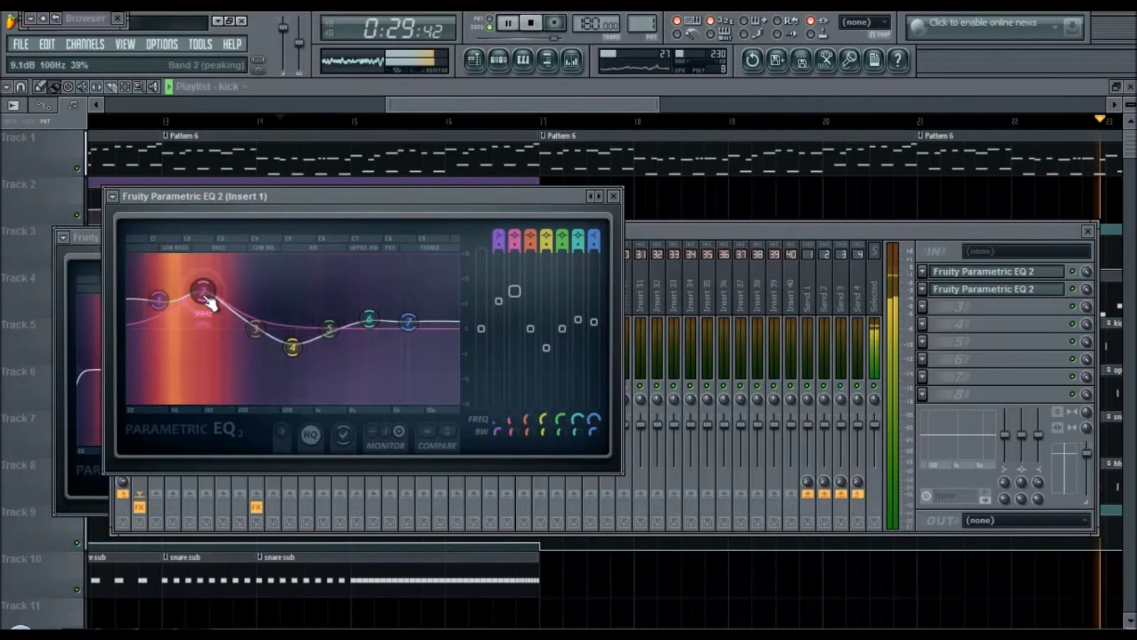
{"action": "left_click_drag", "start_coordinate": [134, 302], "coordinate": [132, 311]}
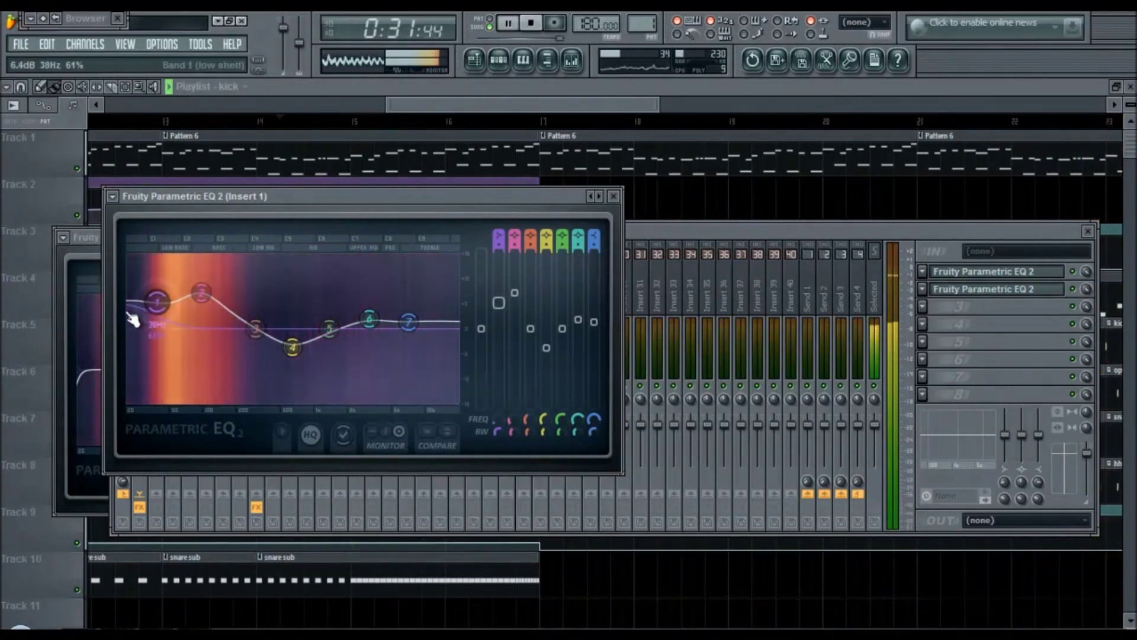
{"action": "left_click_drag", "start_coordinate": [206, 303], "coordinate": [208, 309]}
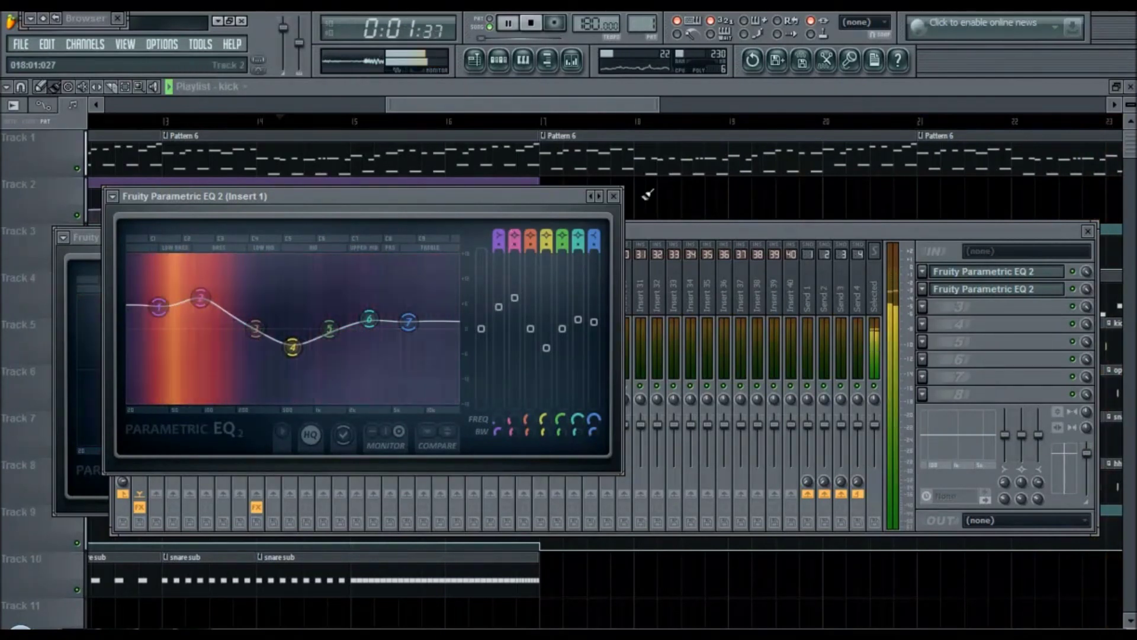
{"action": "left_click", "coordinate": [613, 196]}
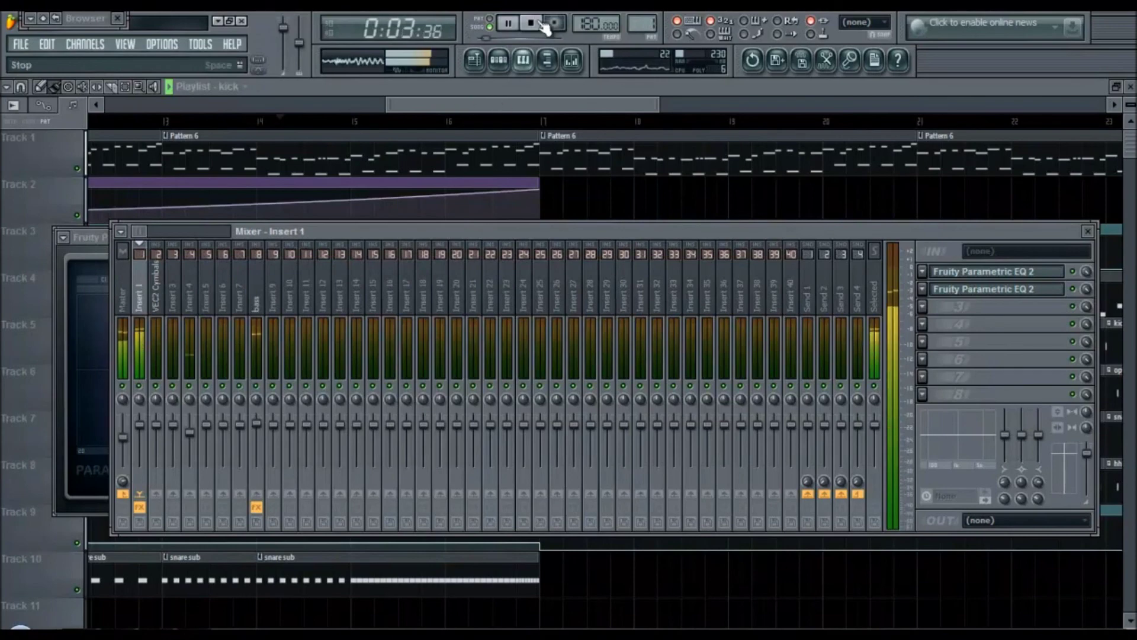